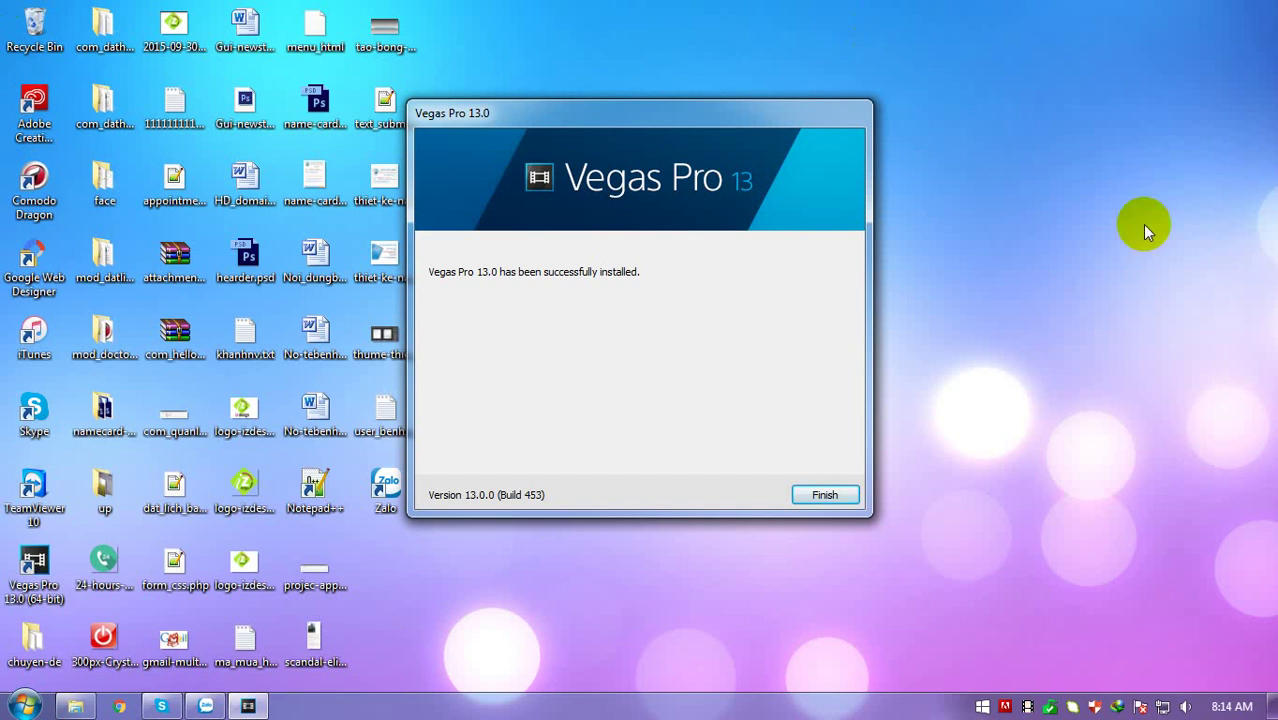
Finish the Vegas Pro 13.0 installation, quit the Adobe Creative Cloud message and launch Vegas Pro 13.0
click(826, 494)
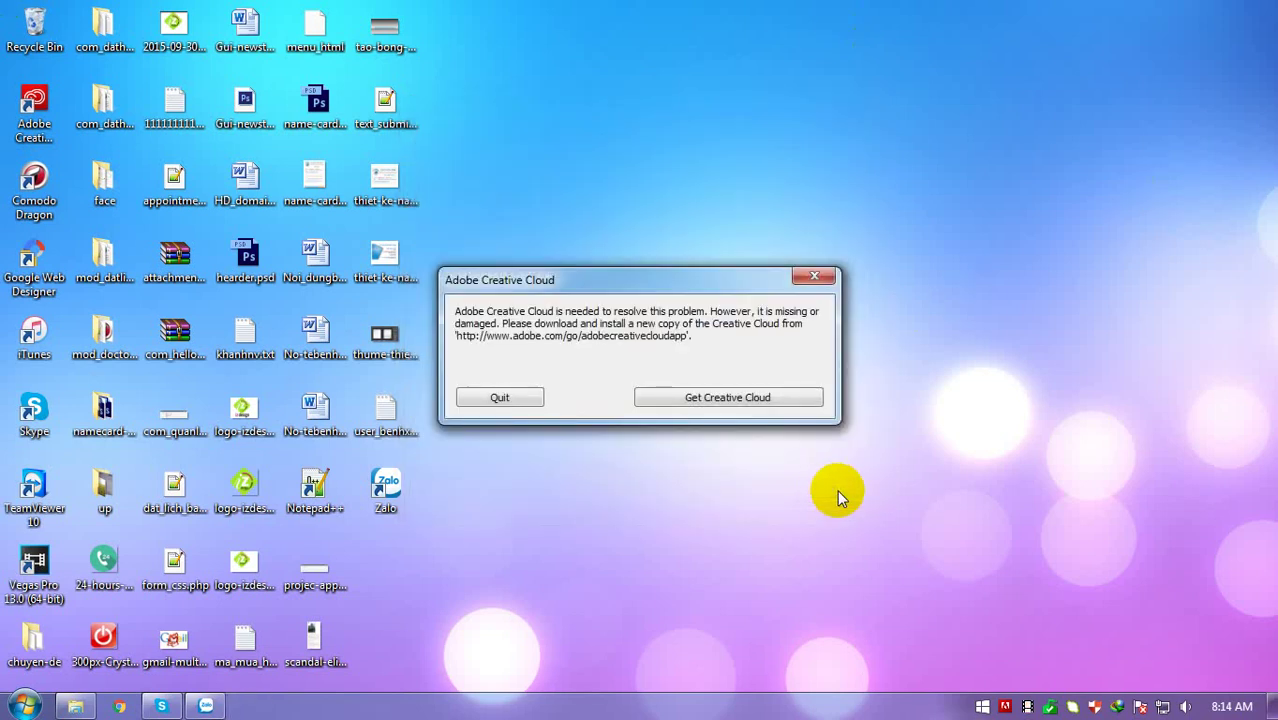
click(521, 399)
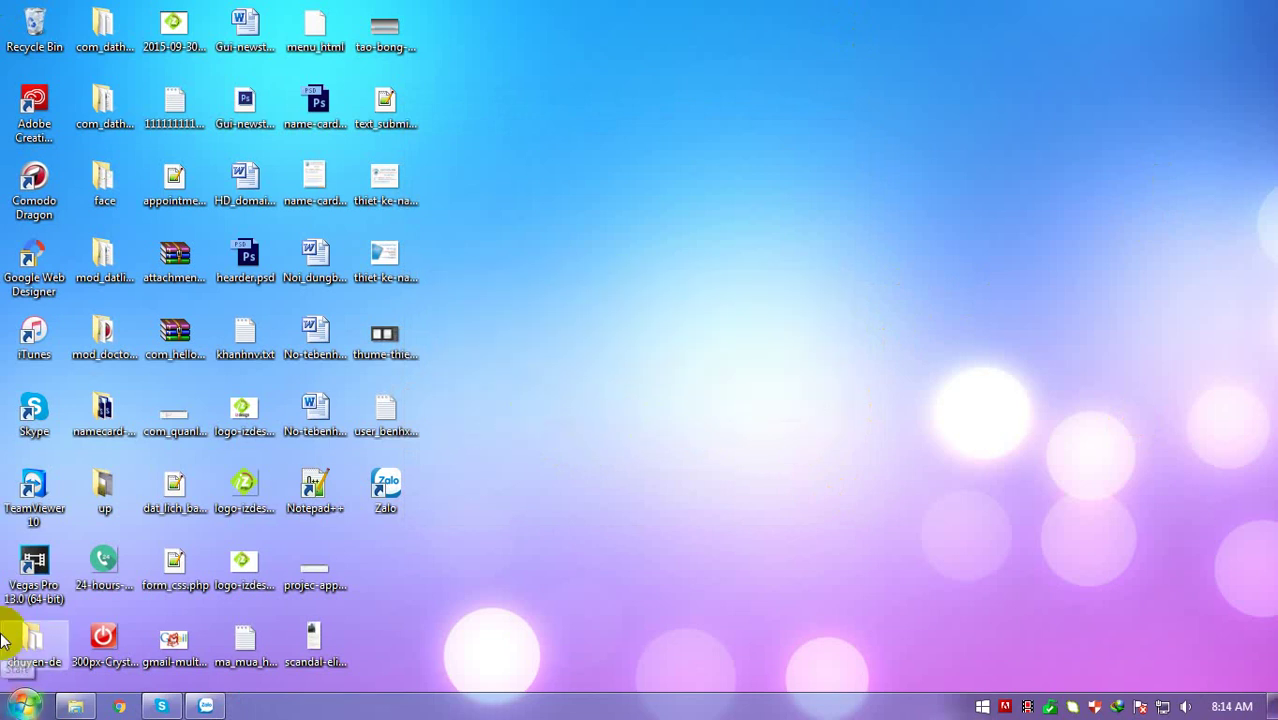
double_click(27, 578)
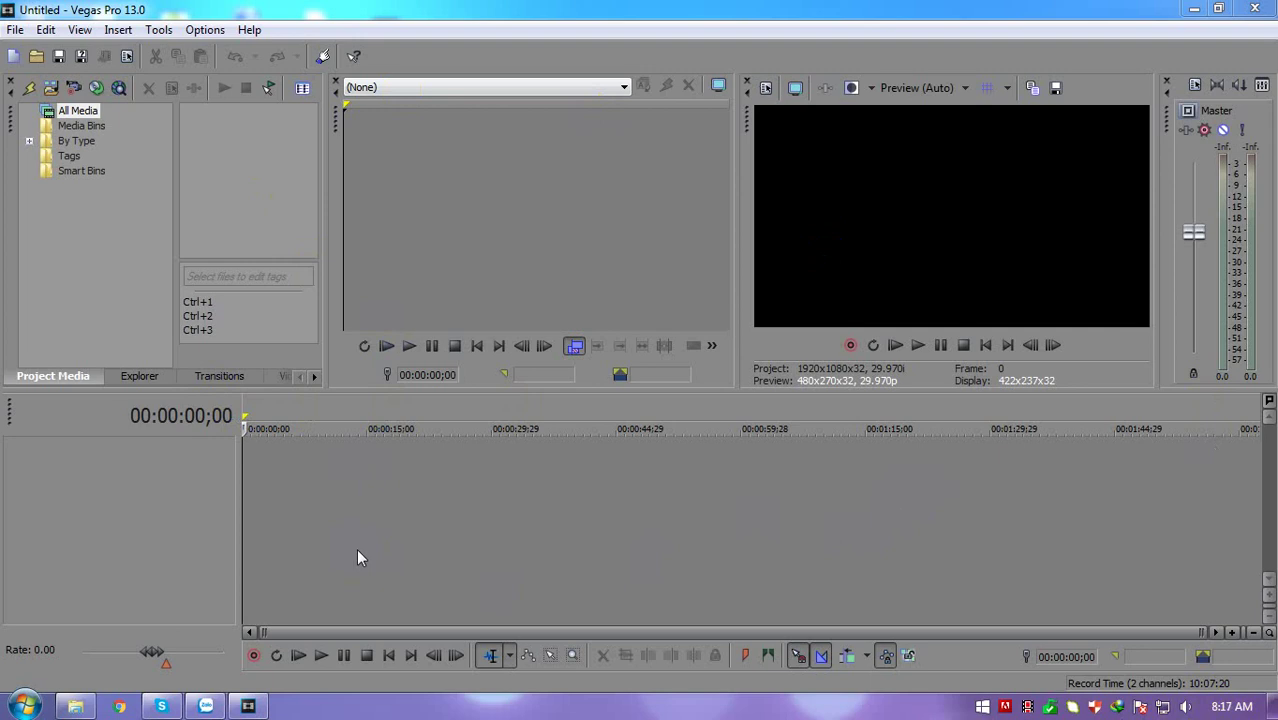
Import the image thume.png from the namecard-cano-hoa-binh folder on the Desktop into the project media
click(12, 31)
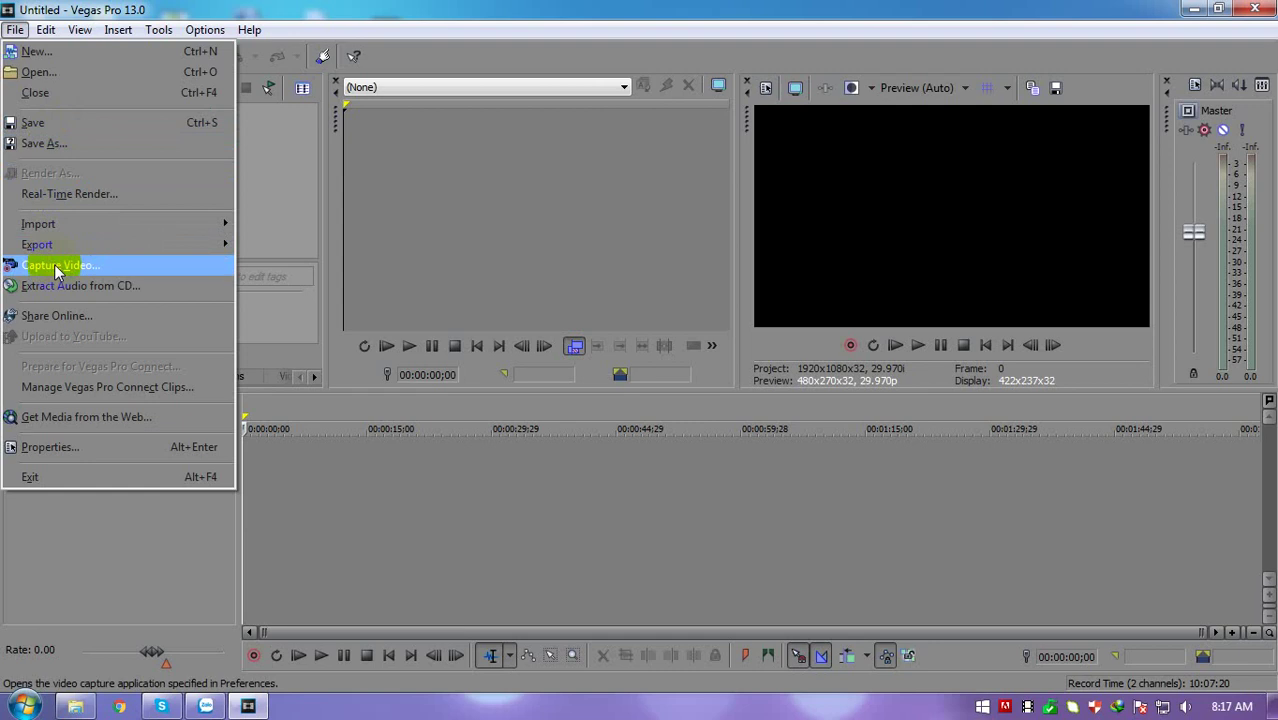
mouse_move(85, 223)
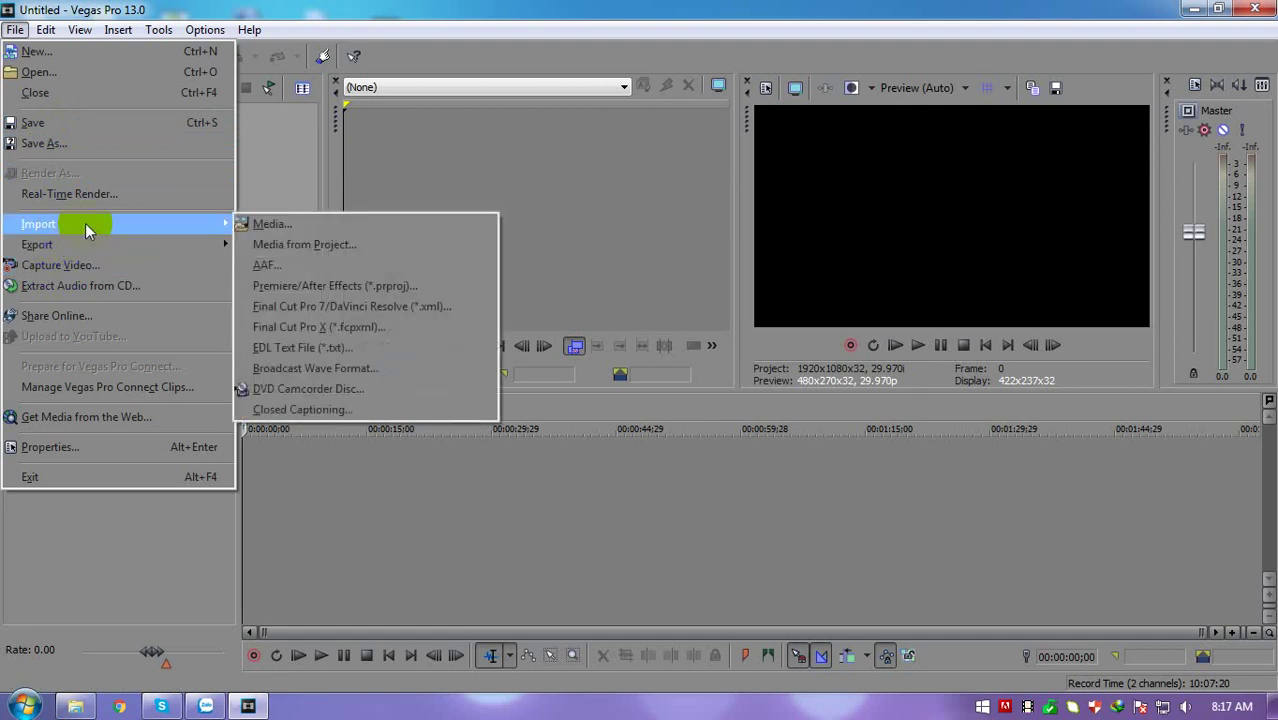
click(289, 223)
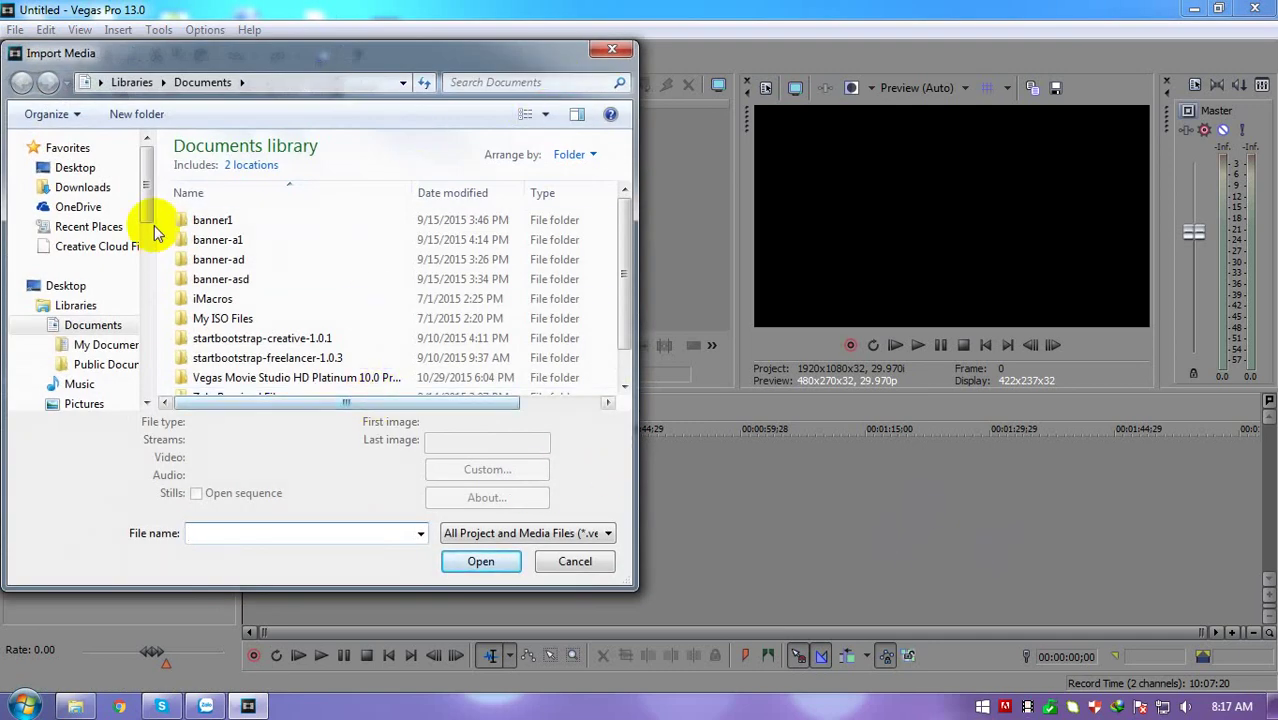
click(75, 170)
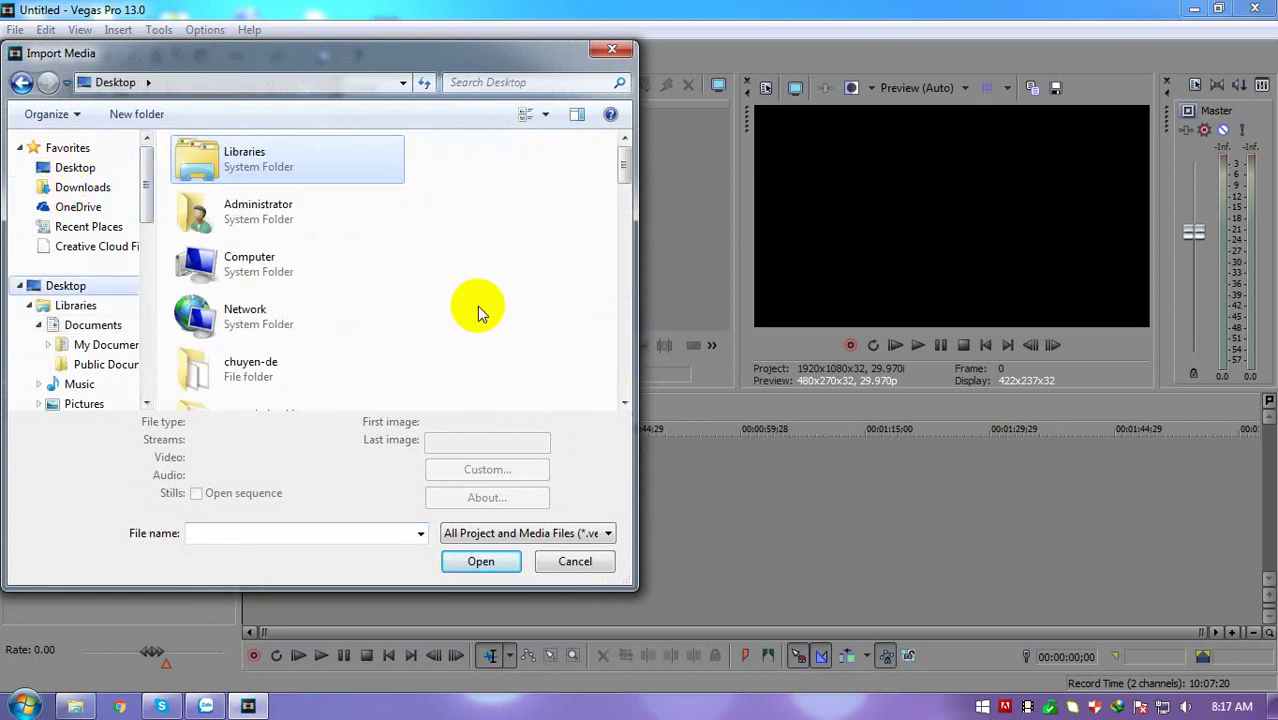
scroll(505, 303, down, 10)
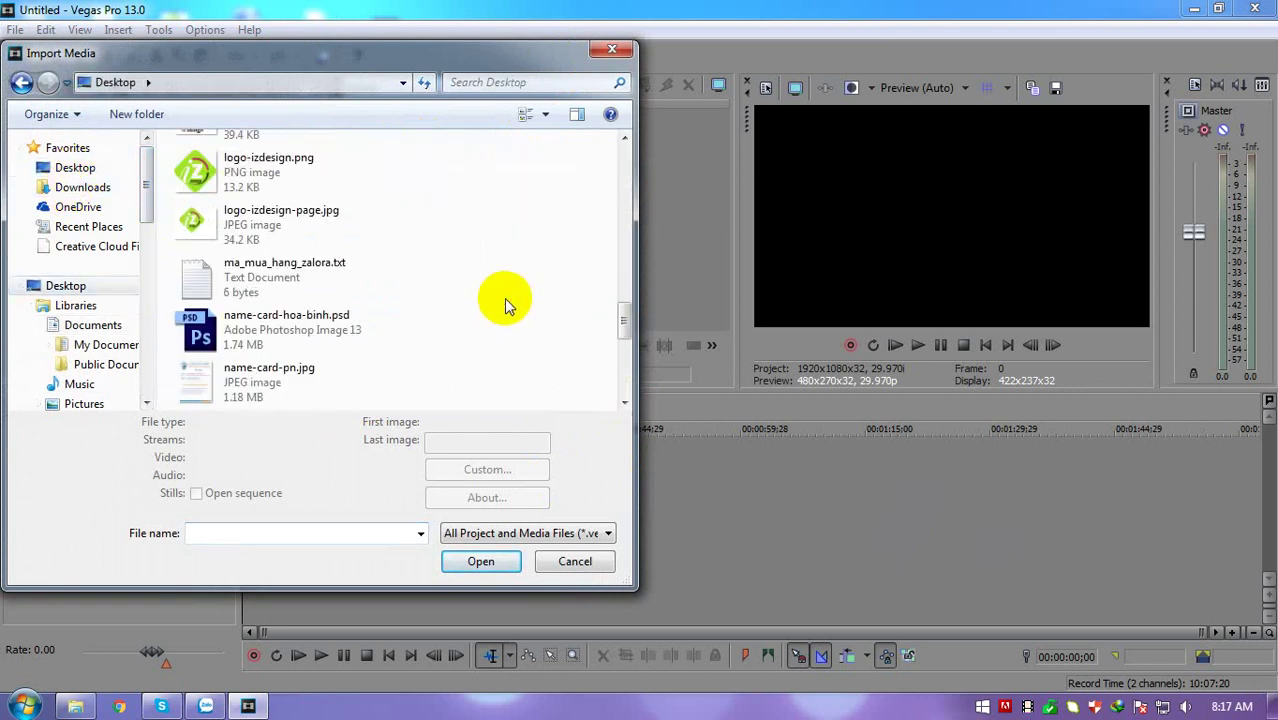
scroll(505, 303, down, 4)
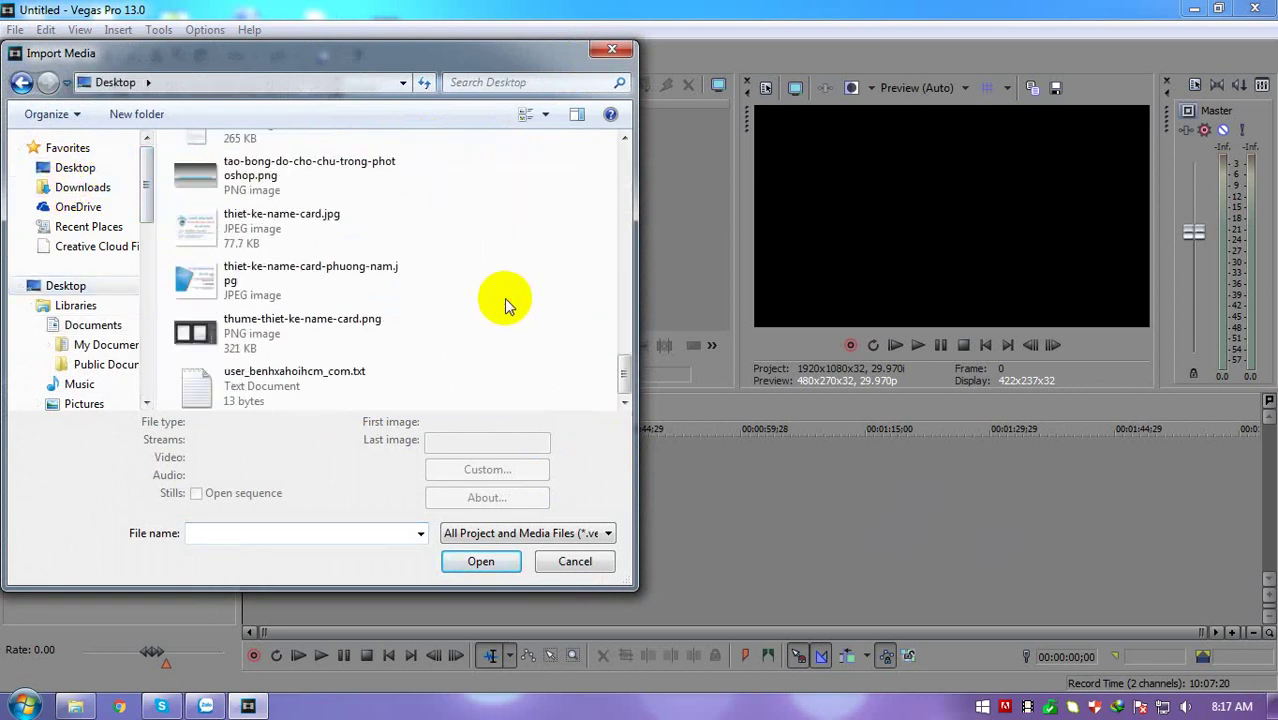
scroll(505, 303, up, 12)
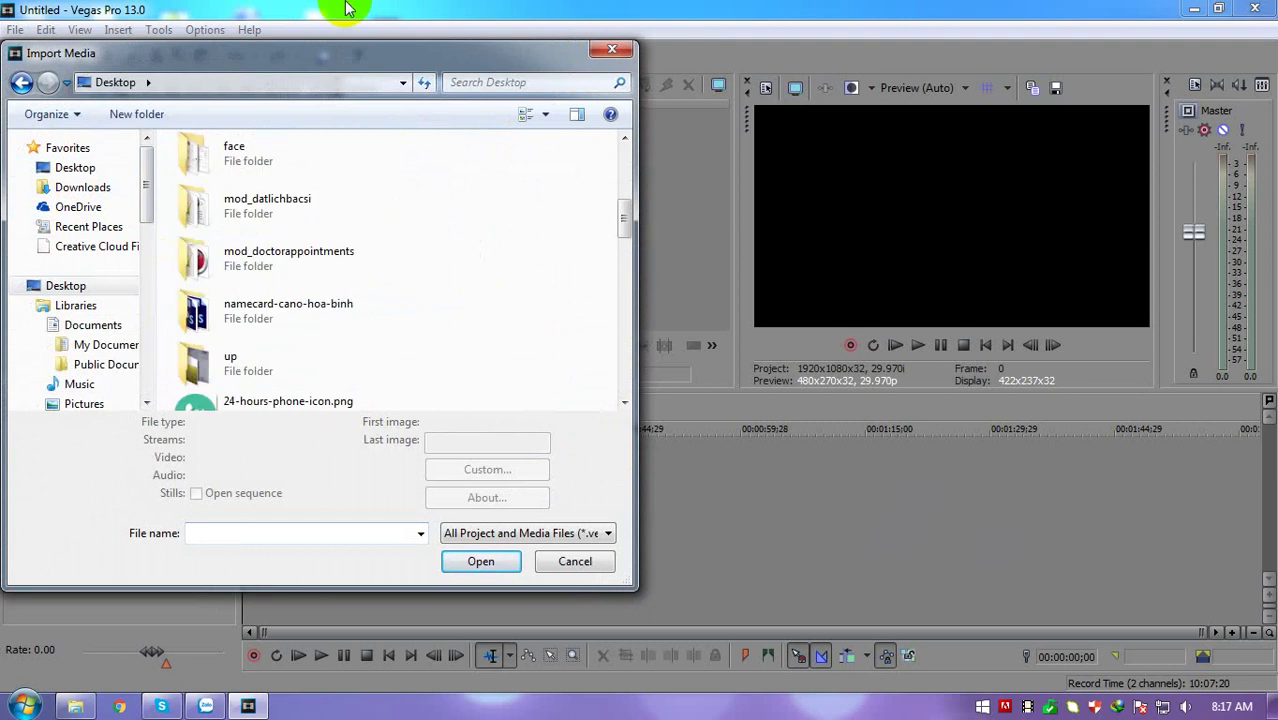
double_click(245, 314)
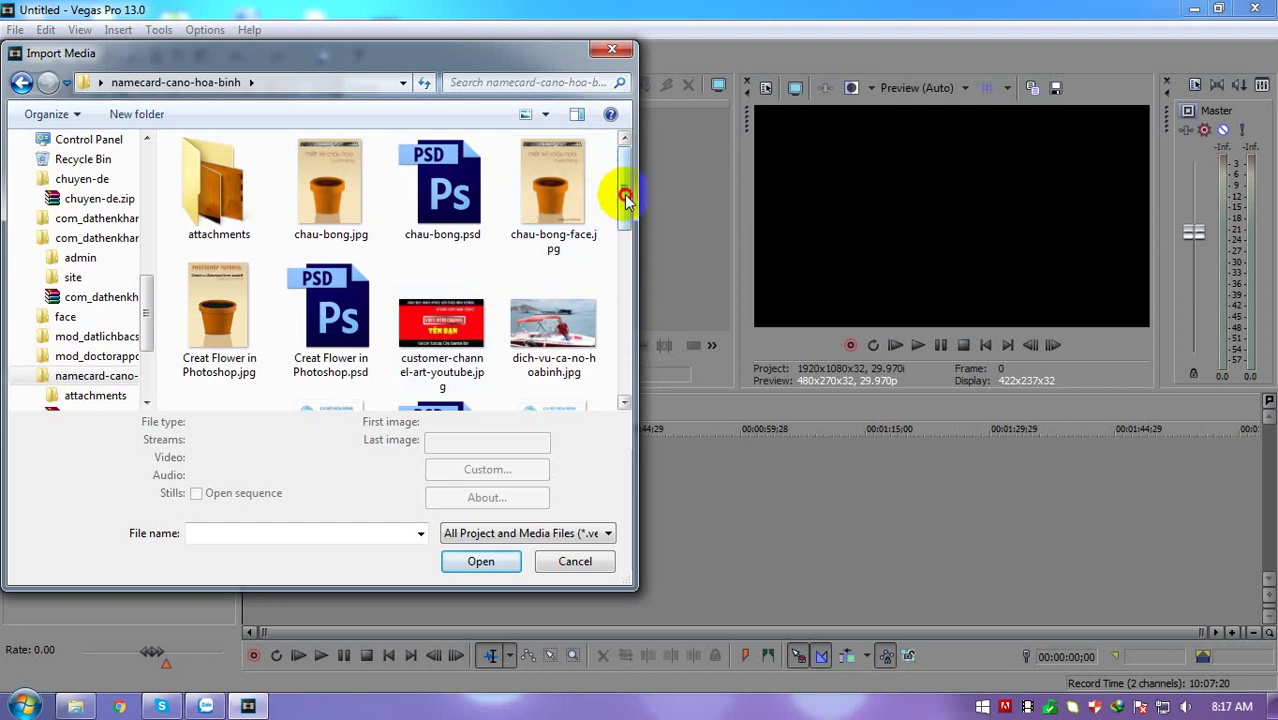
drag(622, 194, 622, 345)
click(330, 228)
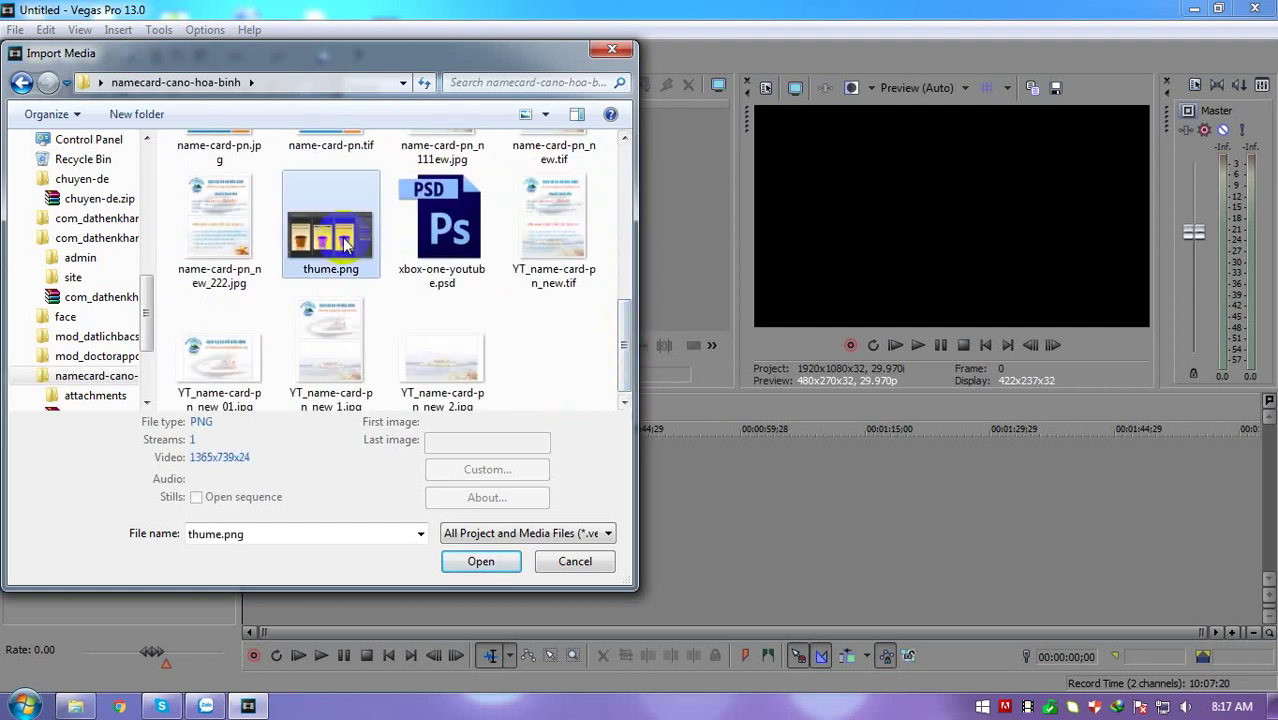
click(480, 561)
Insert a video track into the empty timeline
drag(214, 174, 240, 500)
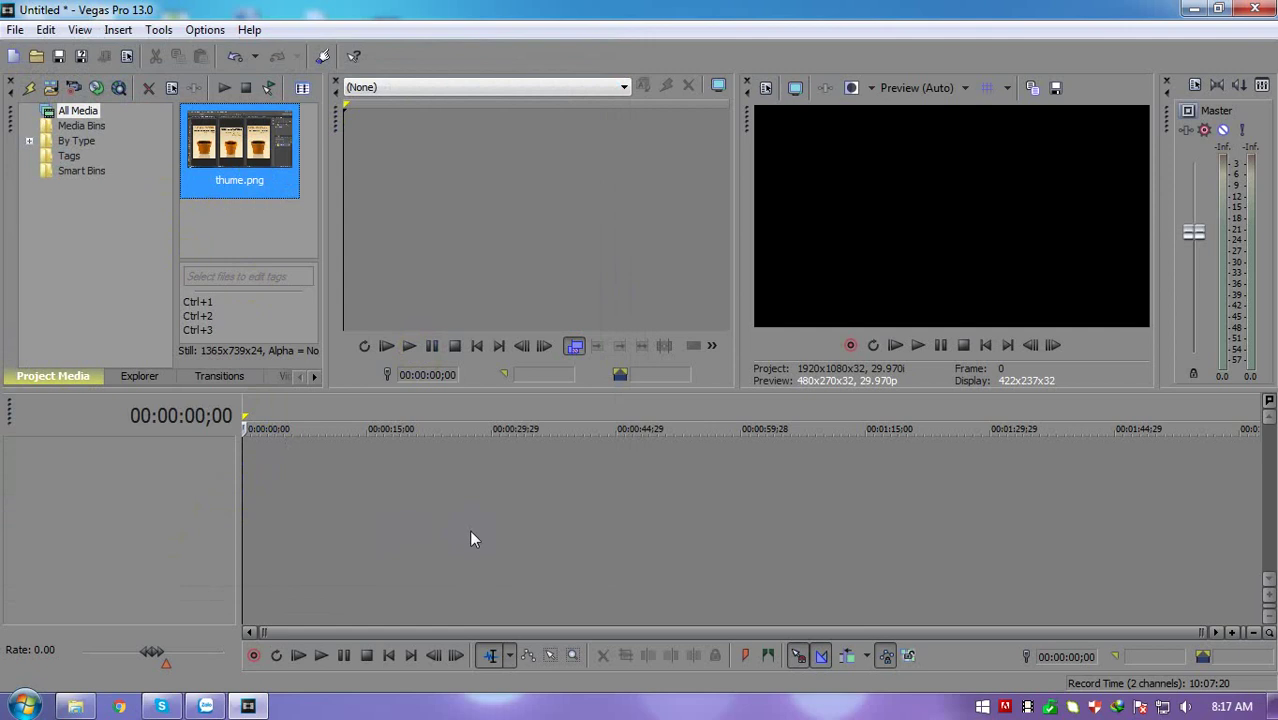
click(390, 622)
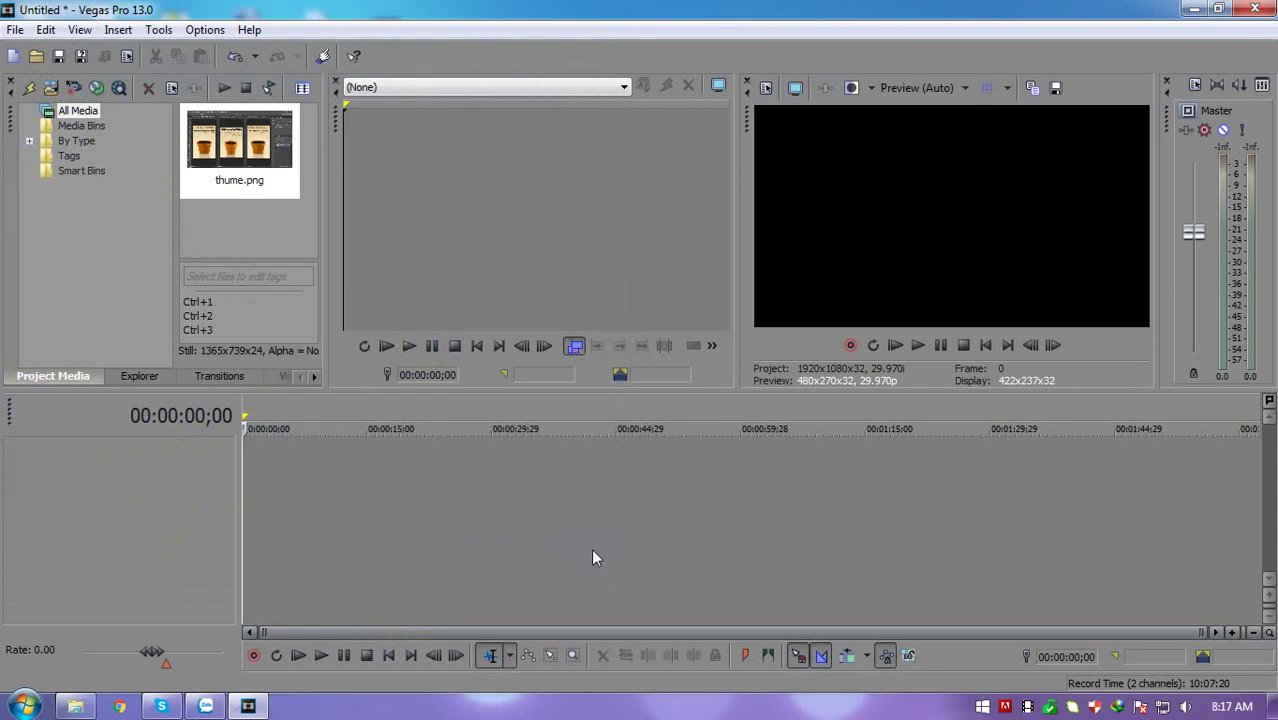
right_click(162, 487)
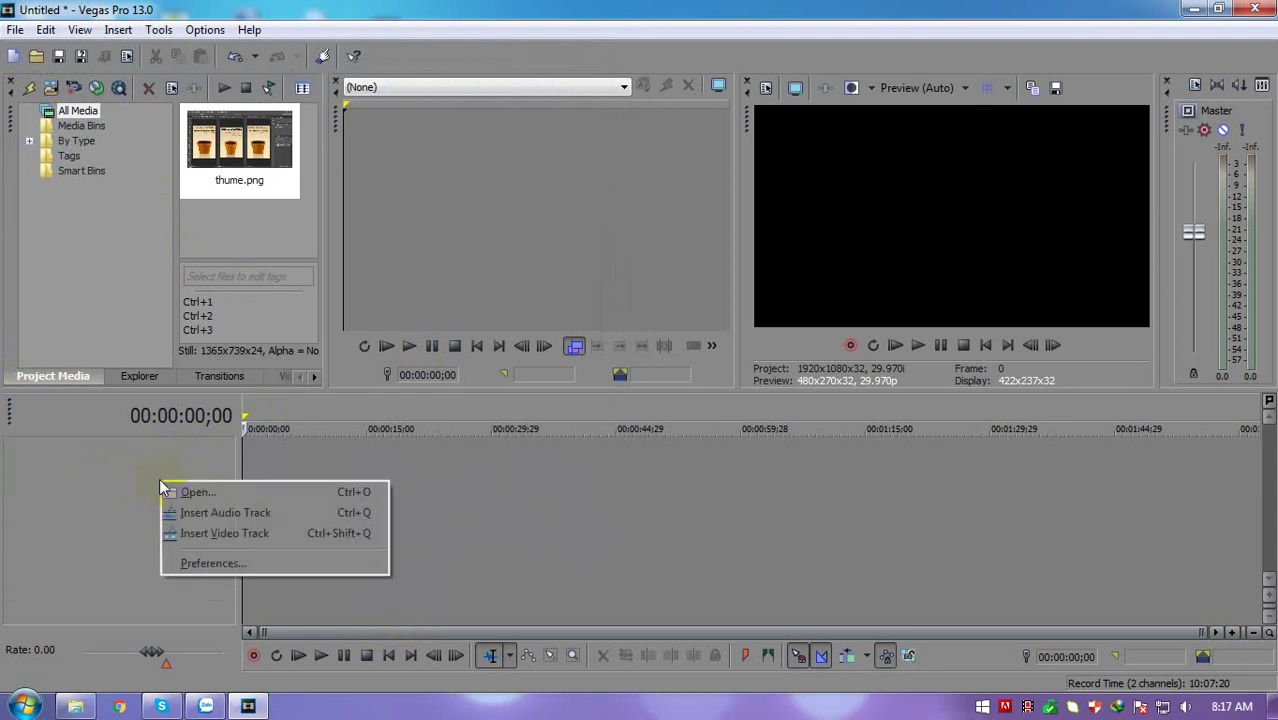
click(177, 535)
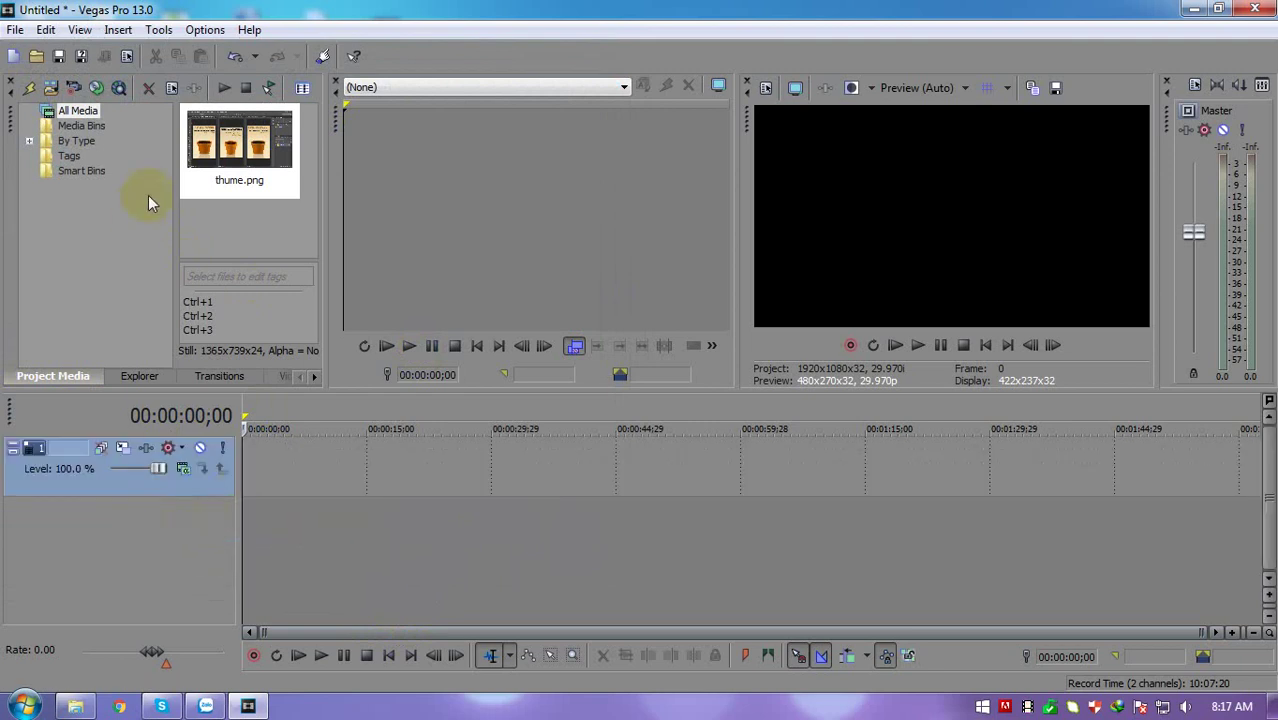
Import the create-a-flowerpot-from-scratch-using-photoshop.wmv video from the video-khanhnv folder on drive D into the project media
click(15, 29)
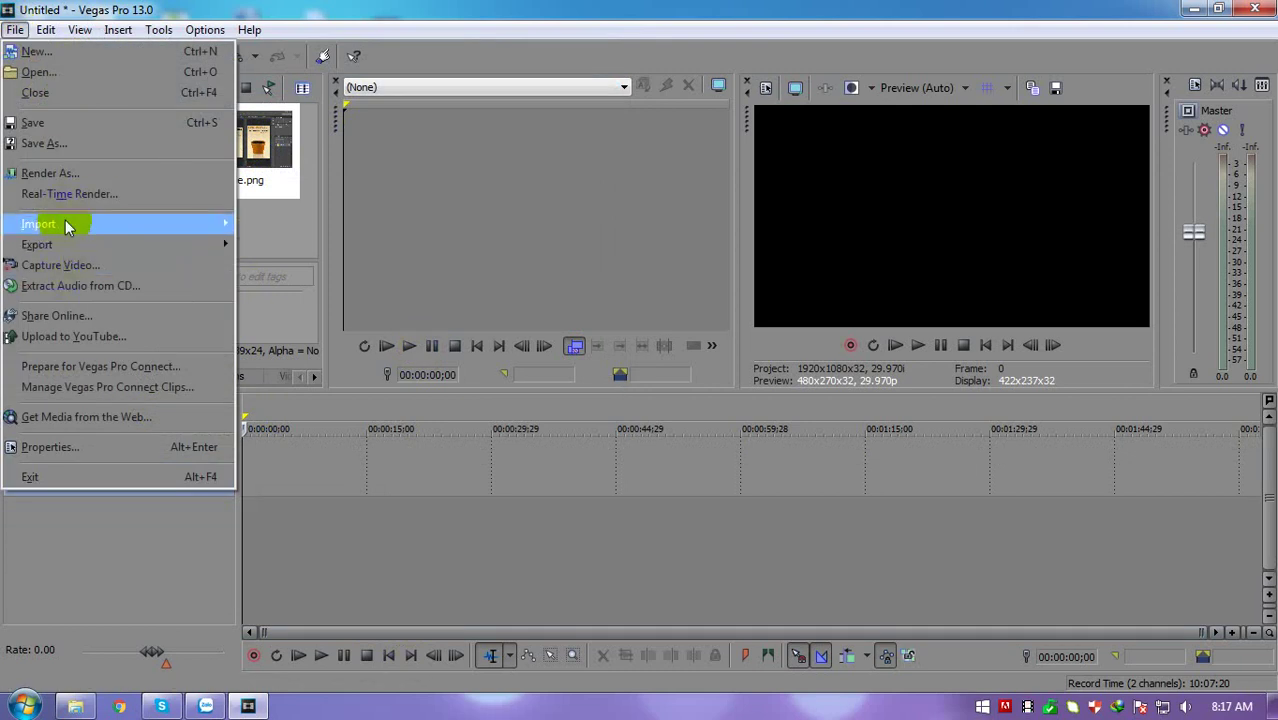
mouse_move(65, 222)
click(330, 224)
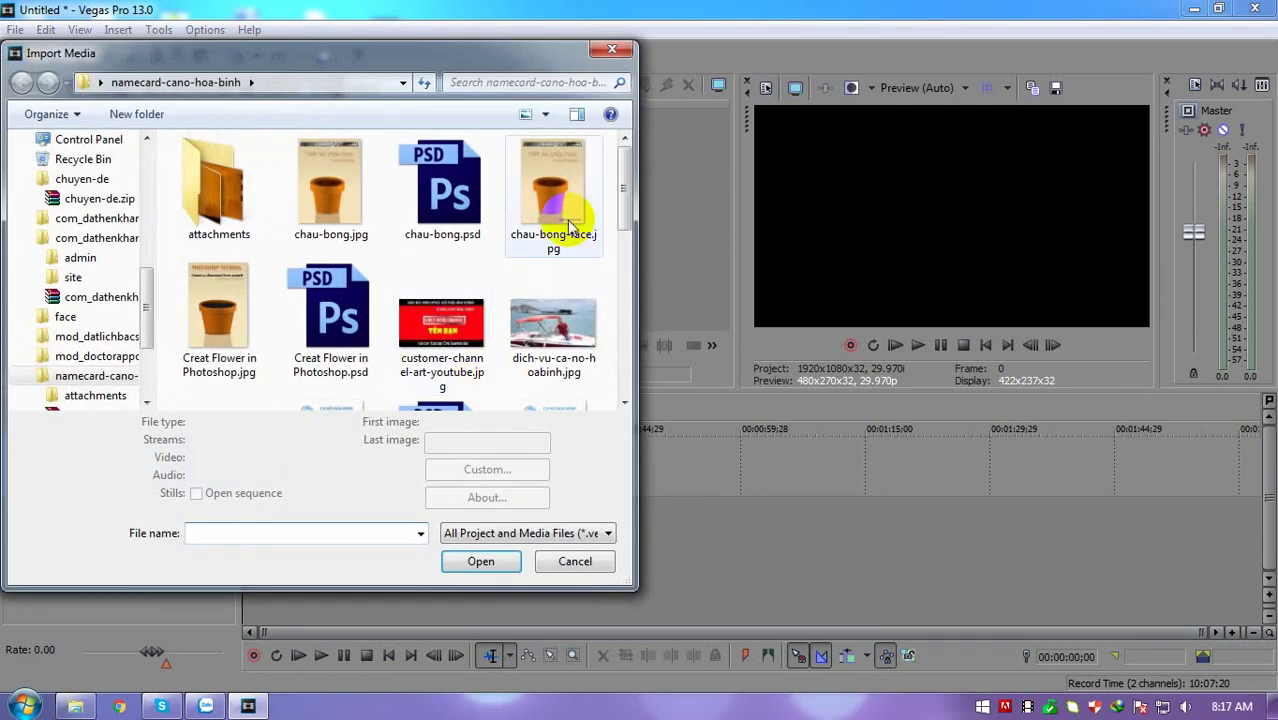
drag(148, 291, 160, 230)
click(90, 297)
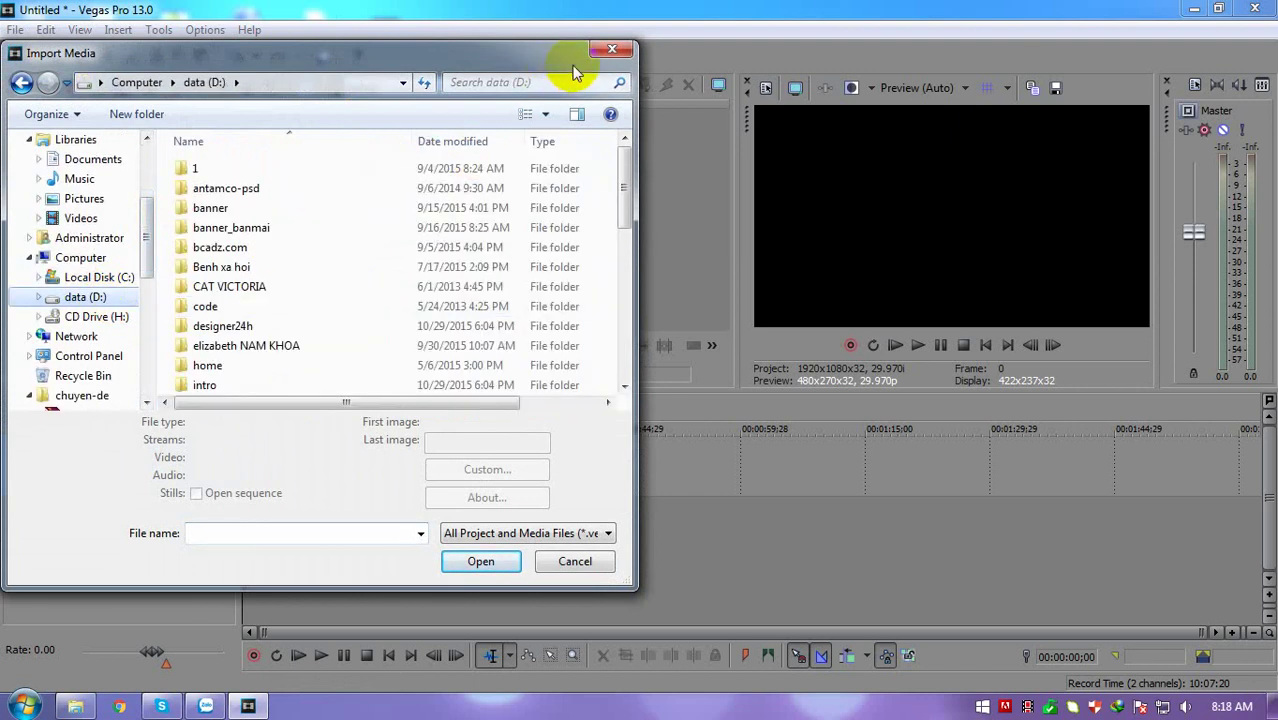
click(286, 290)
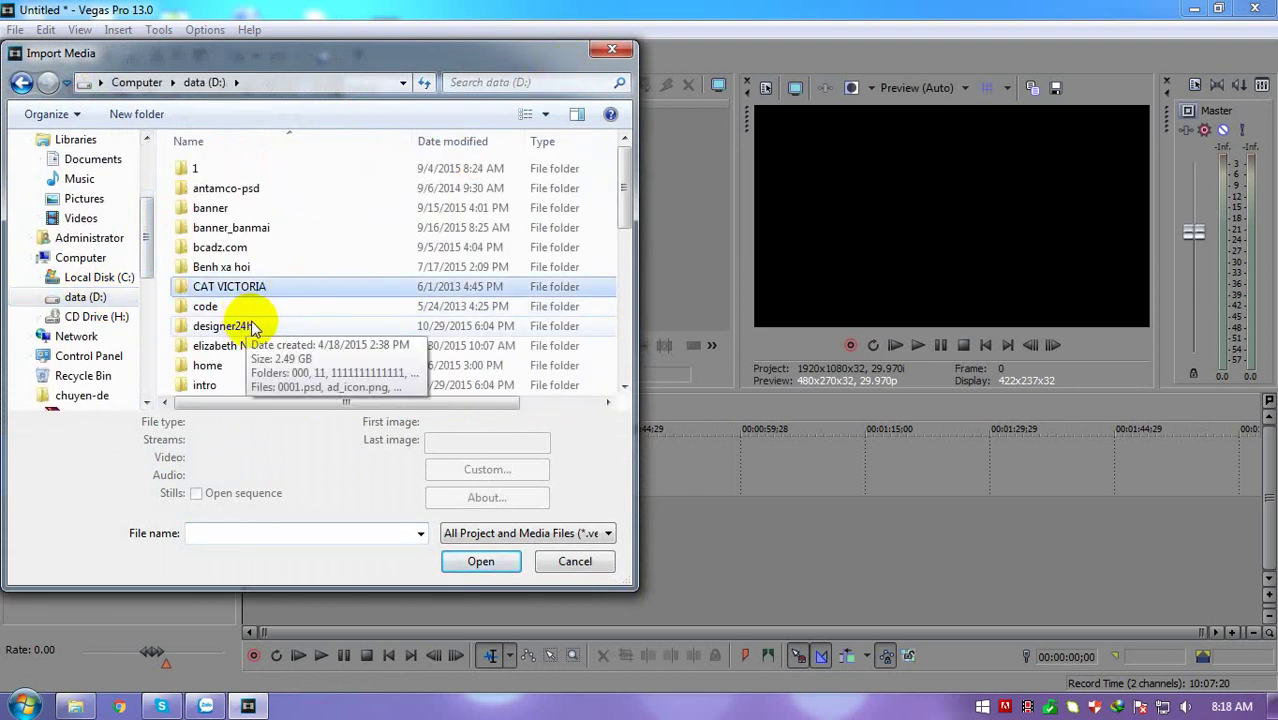
scroll(253, 328, down, 10)
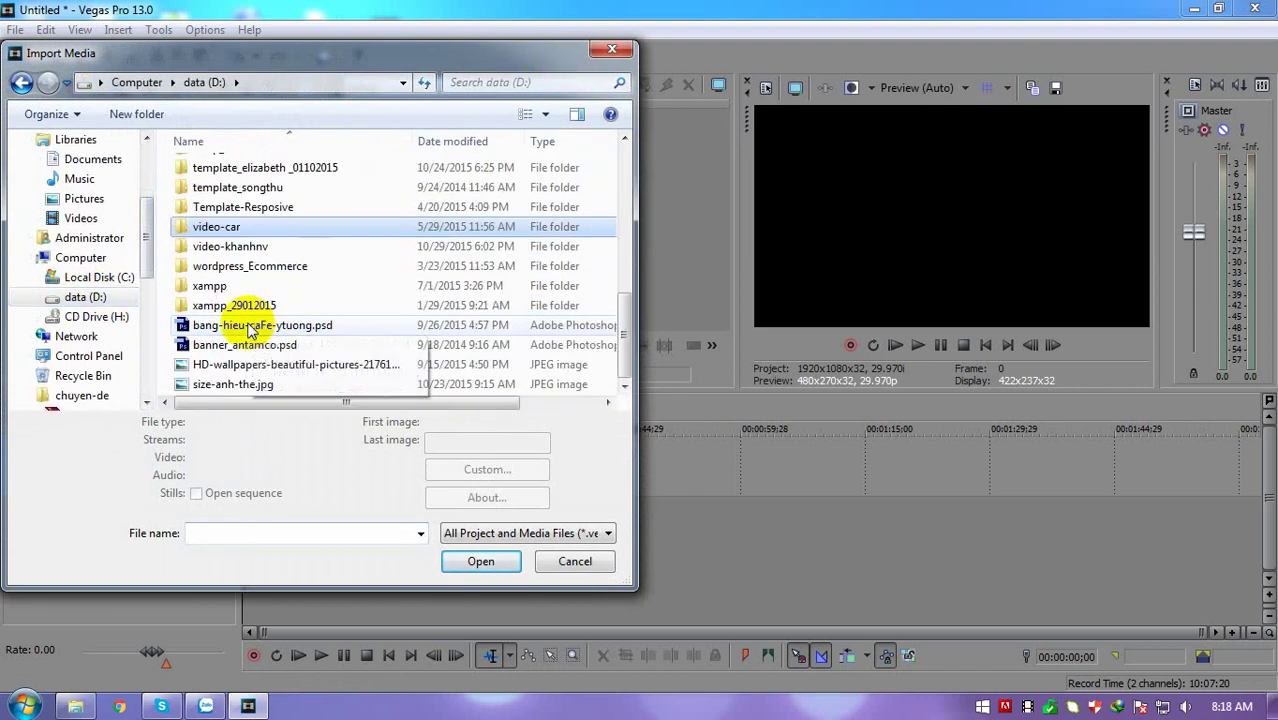
double_click(250, 247)
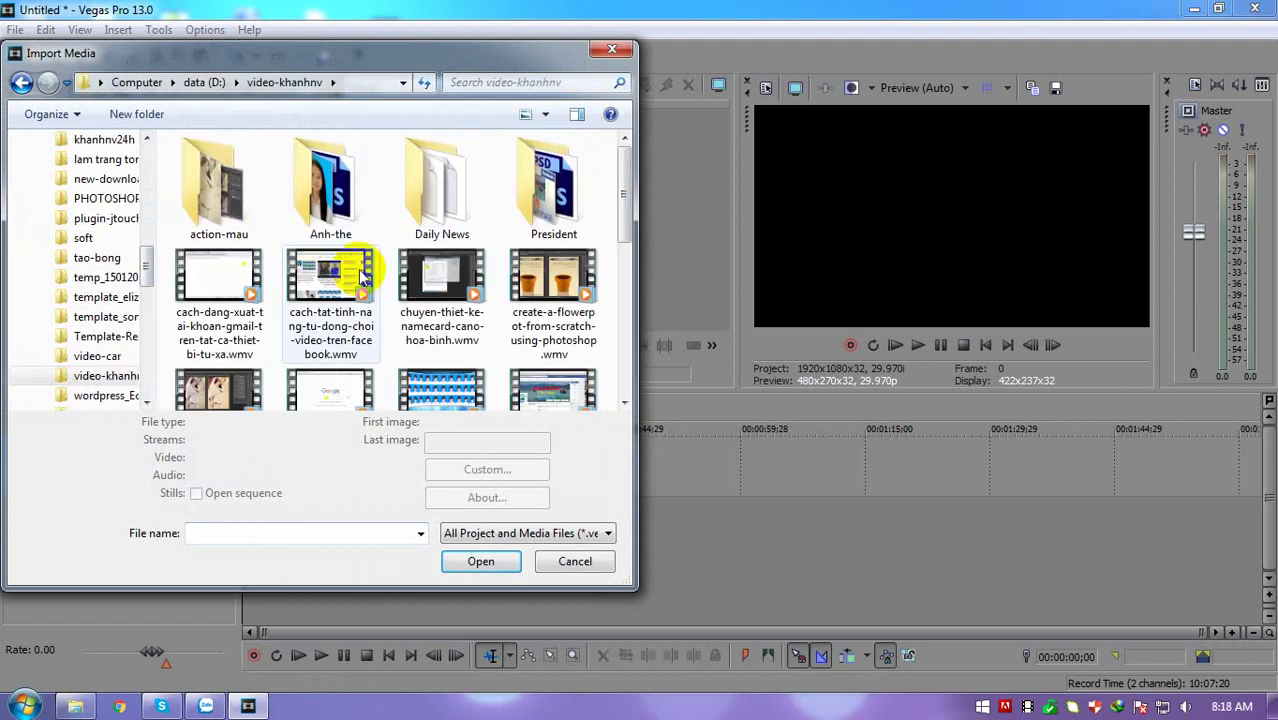
click(527, 287)
click(480, 561)
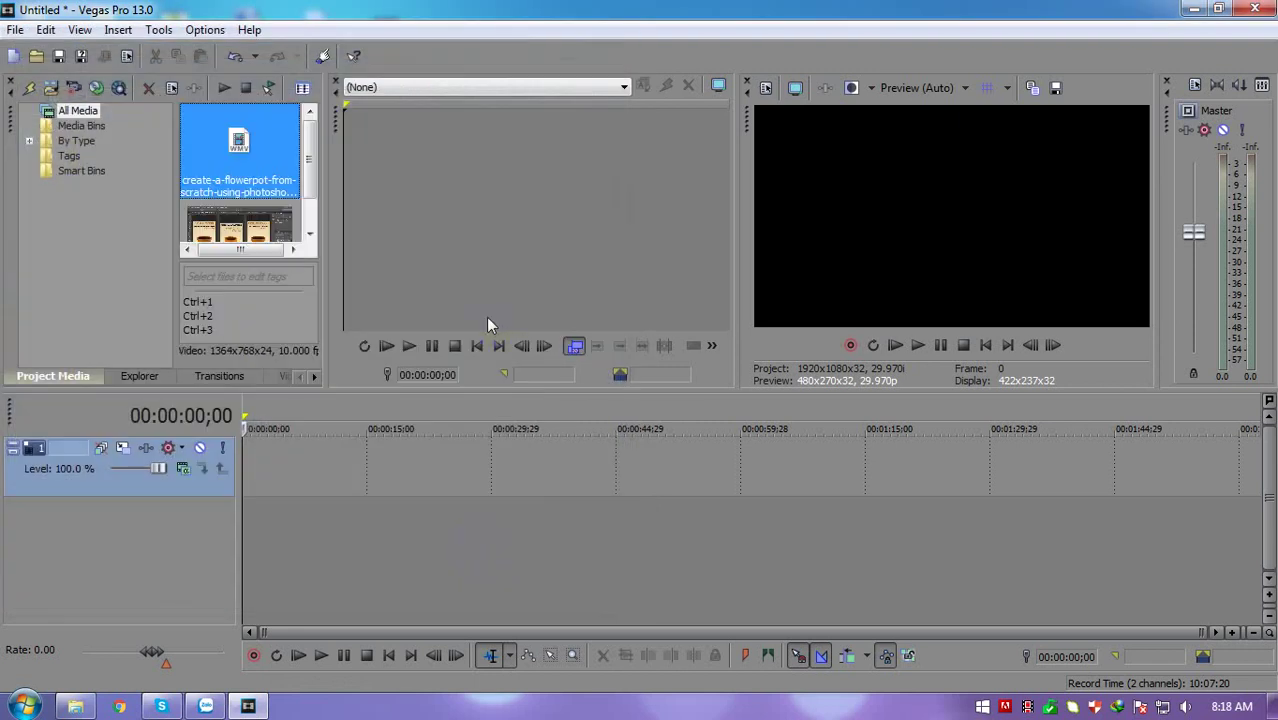
Place the flowerpot video at the start of the video track and match the project video settings to it
drag(228, 165, 254, 484)
click(740, 294)
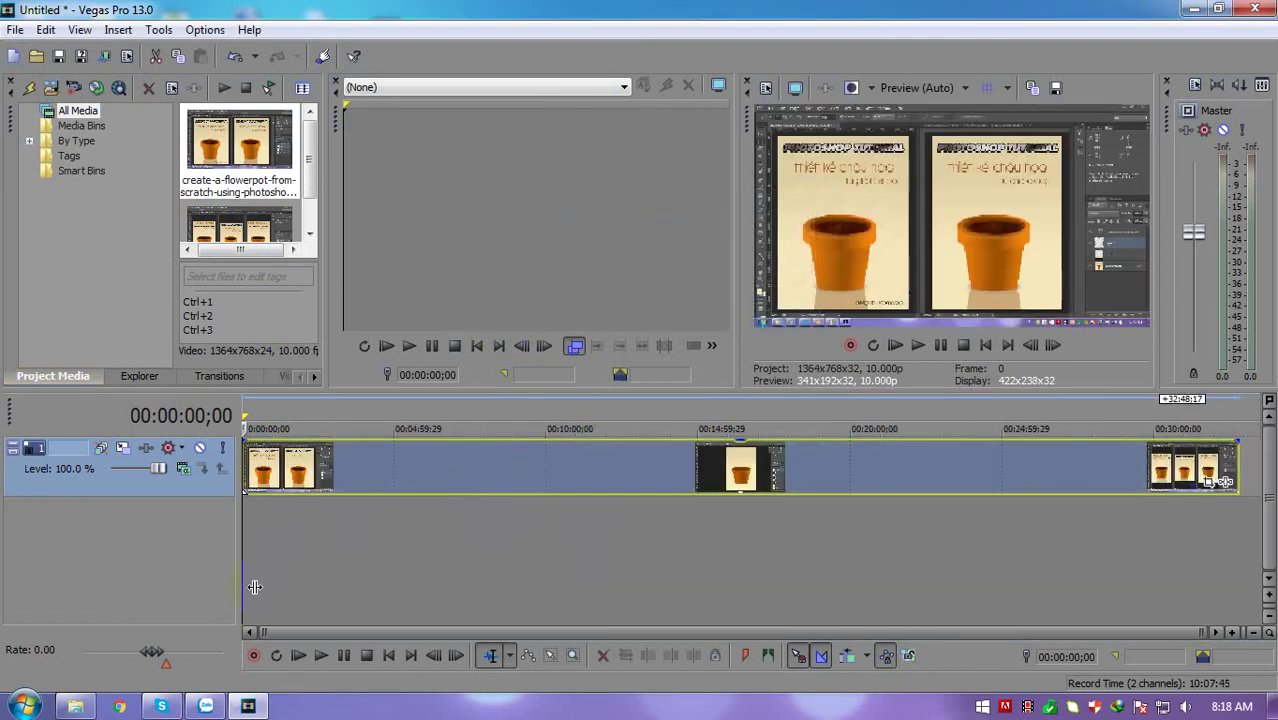
Insert an audio track below the video track and set the playback cursor to the start of the timeline
right_click(38, 528)
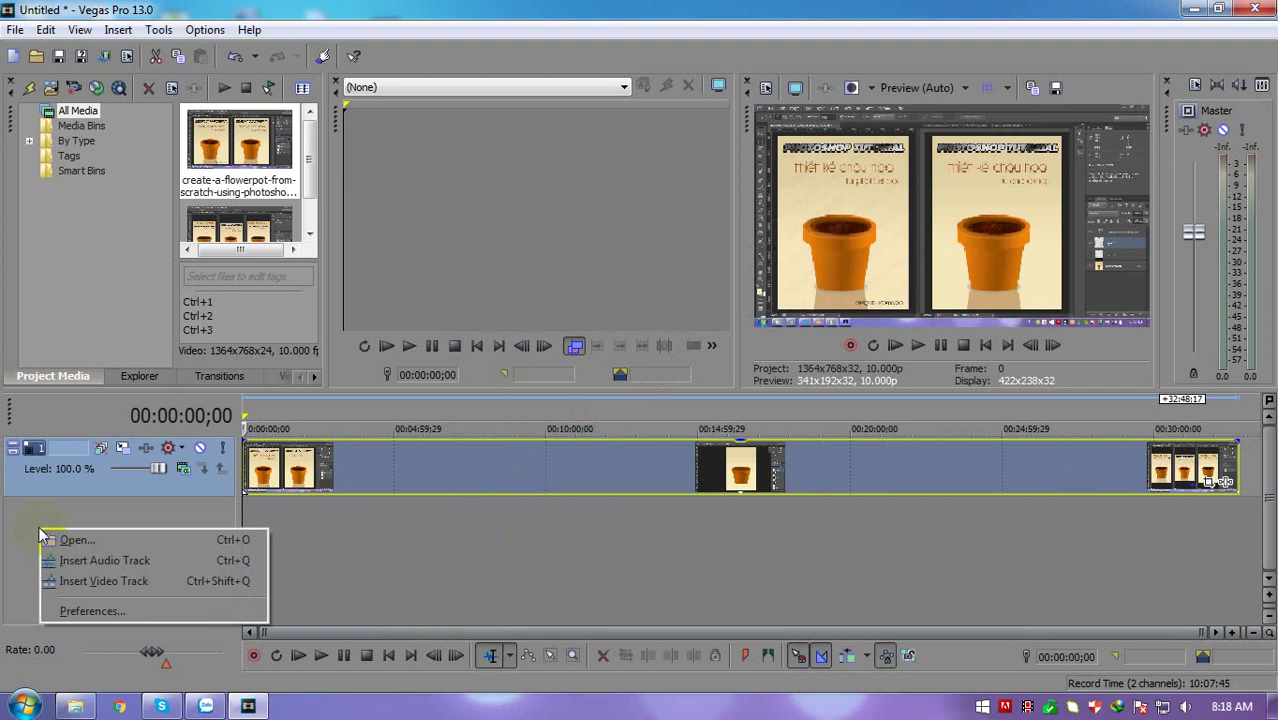
click(82, 560)
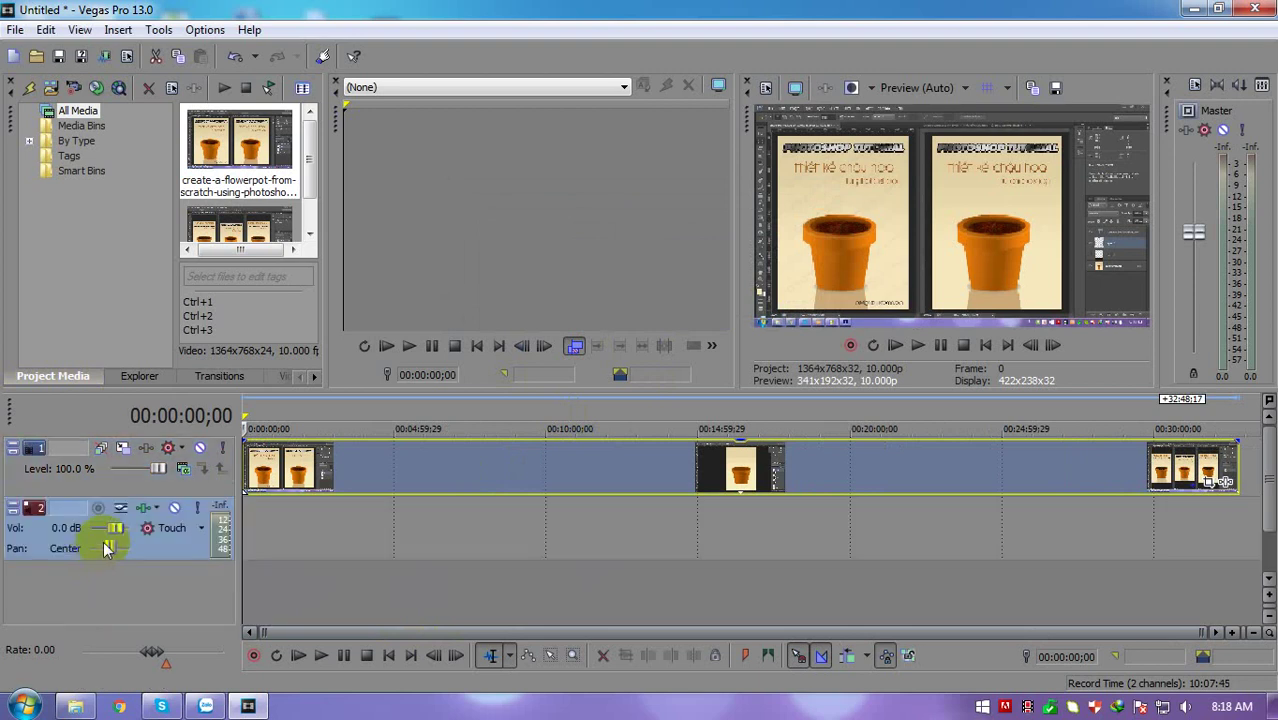
click(284, 541)
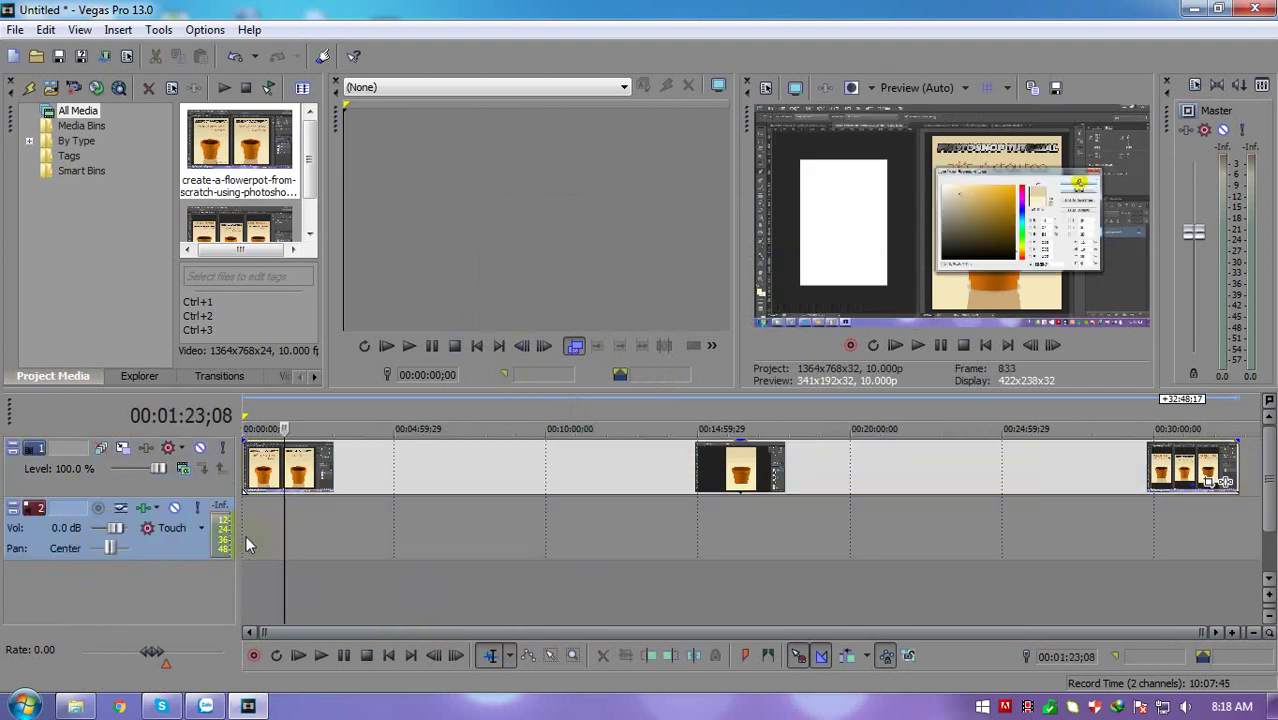
click(241, 535)
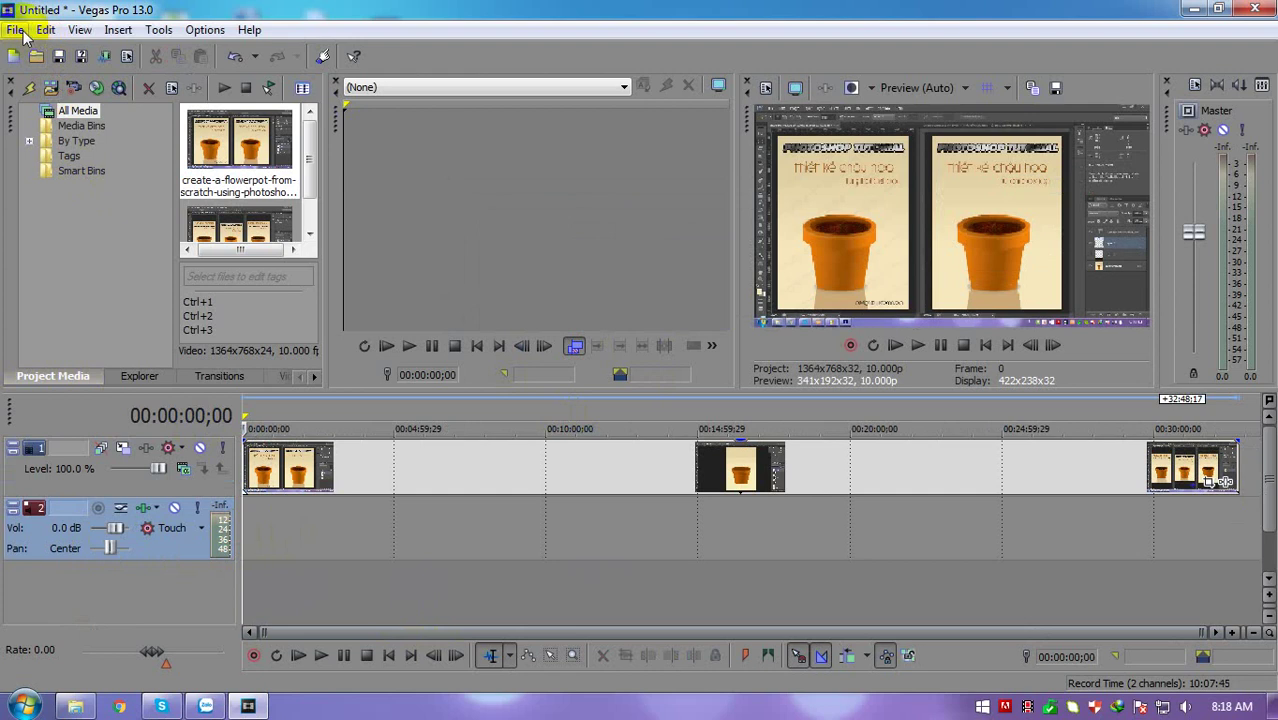
Import the two Nonstop music files, "Nonstop DJ Nhạc Sàn" and "Nonstop Nhạc Sàn", from the 1\mp3 folder on drive D into the project media
click(23, 31)
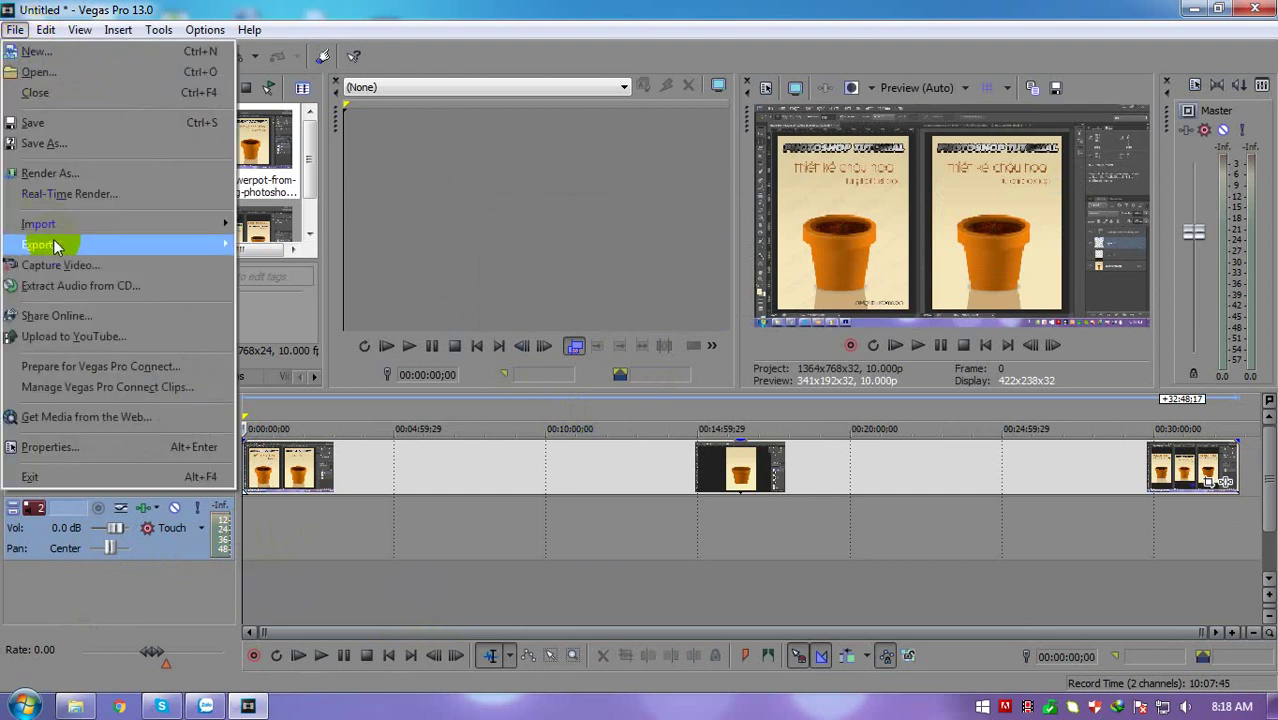
mouse_move(74, 221)
click(265, 224)
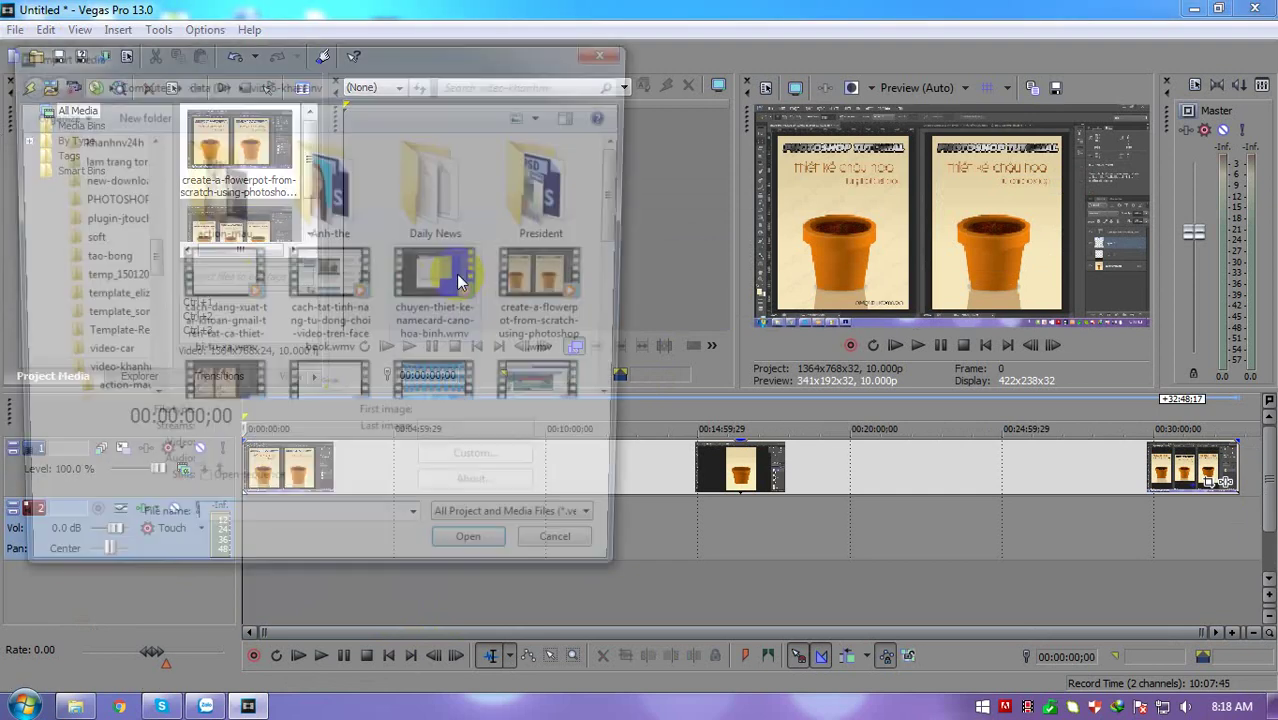
click(203, 82)
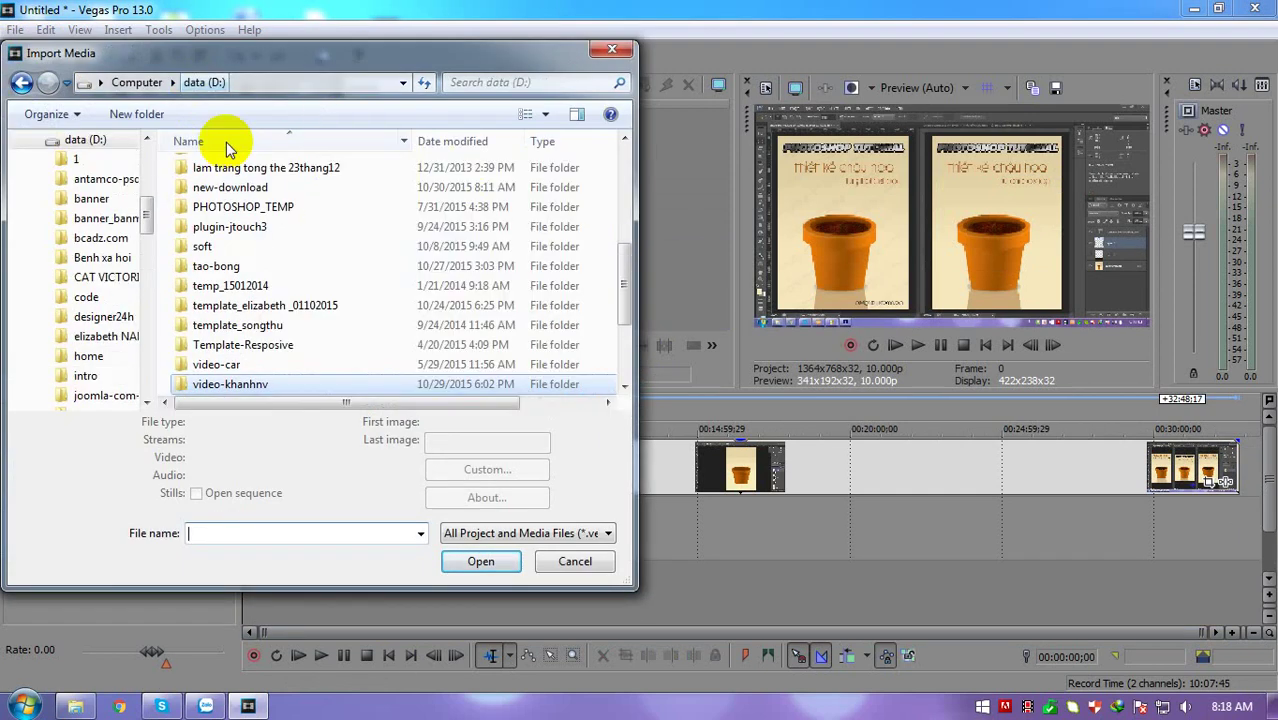
text(1)
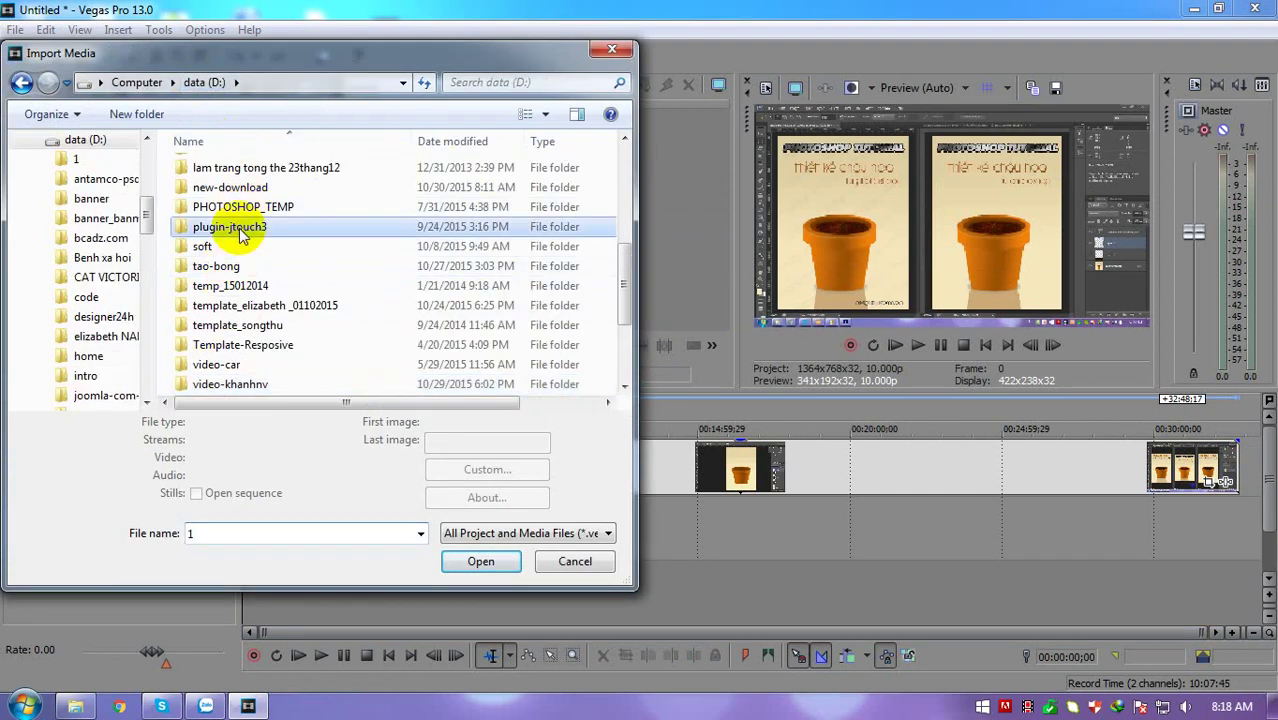
scroll(242, 214, up, 3)
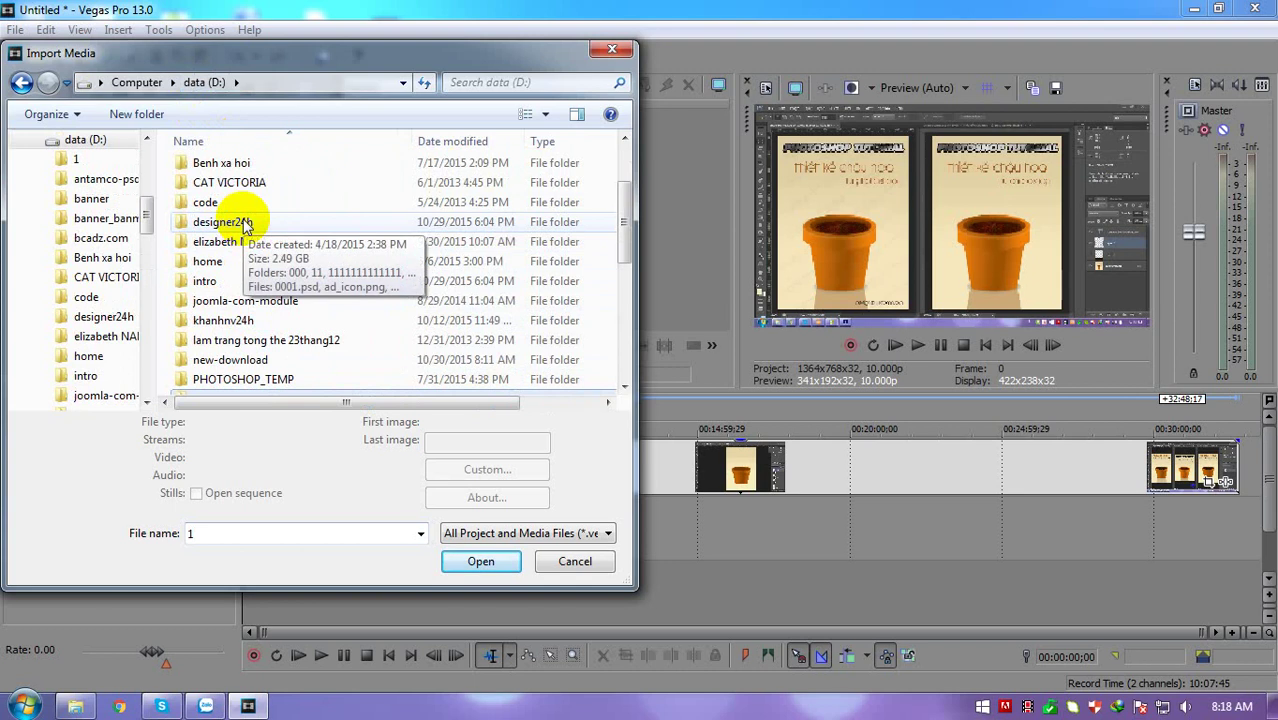
scroll(244, 214, up, 2)
double_click(202, 165)
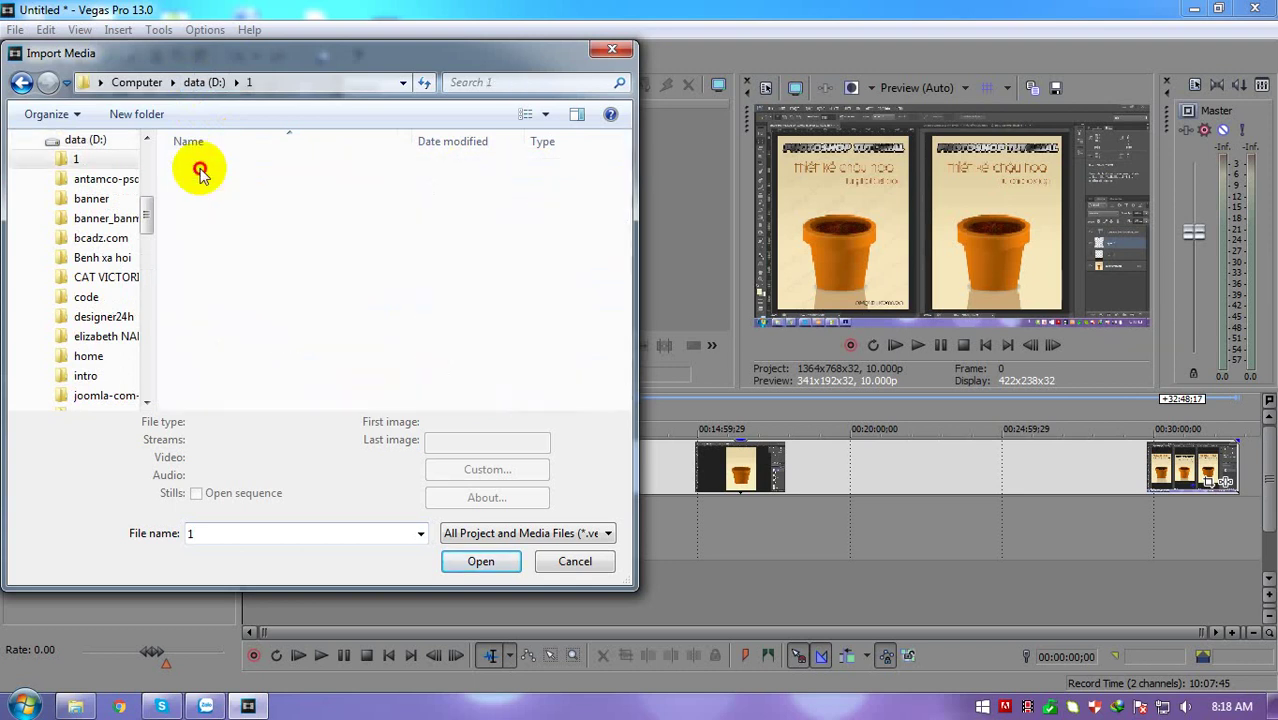
double_click(205, 247)
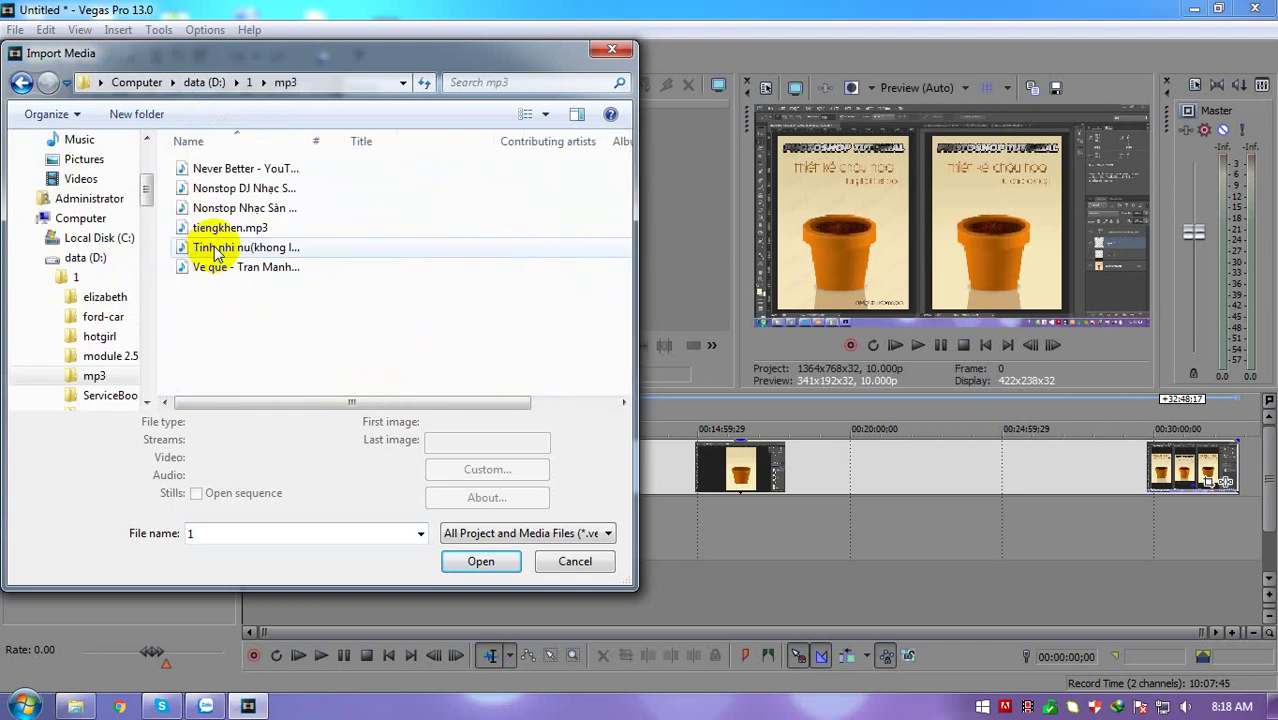
click(215, 208)
ctrl+click(220, 188)
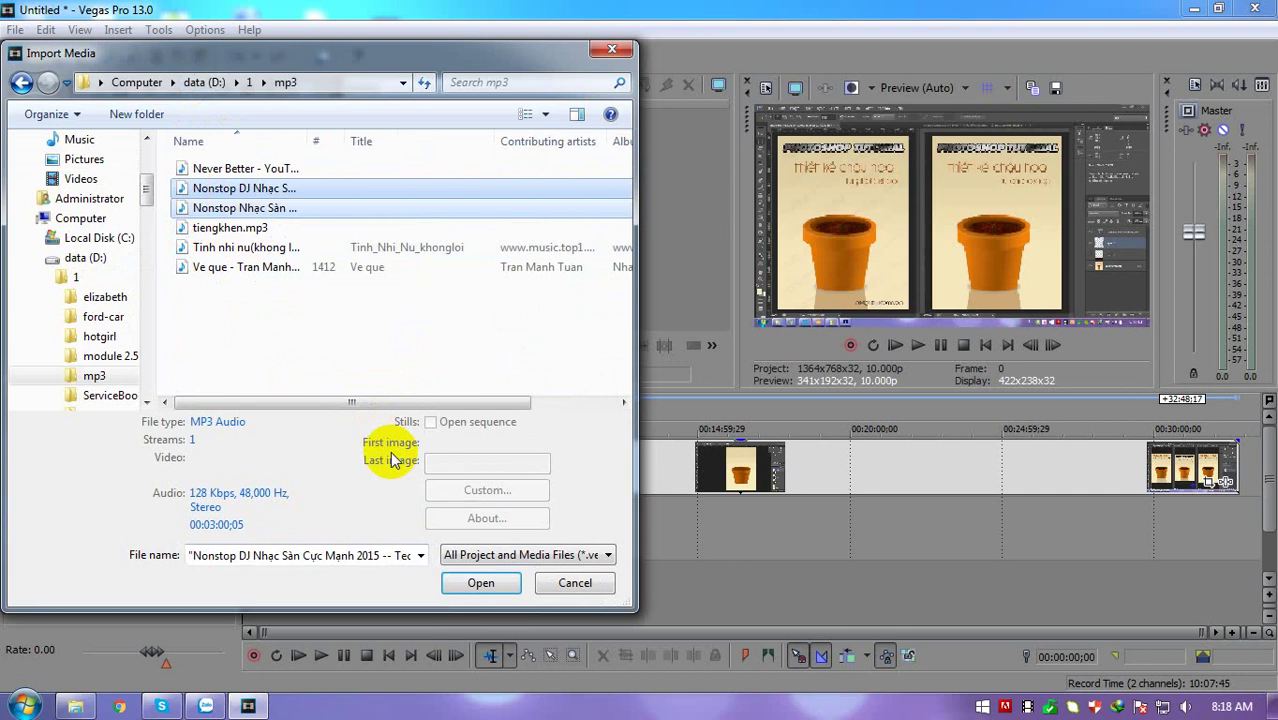
click(474, 561)
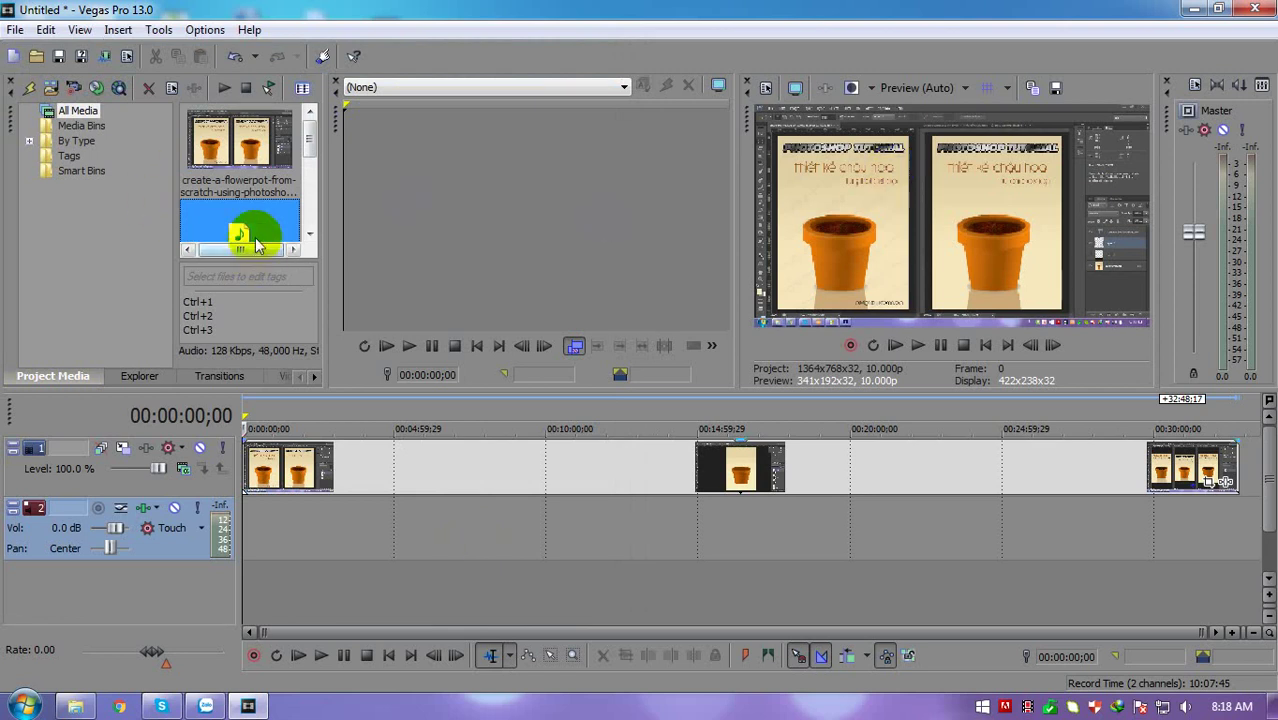
Place both Nonstop music files back to back on the audio track and extend them to match the flowerpot video's end
drag(312, 146, 265, 533)
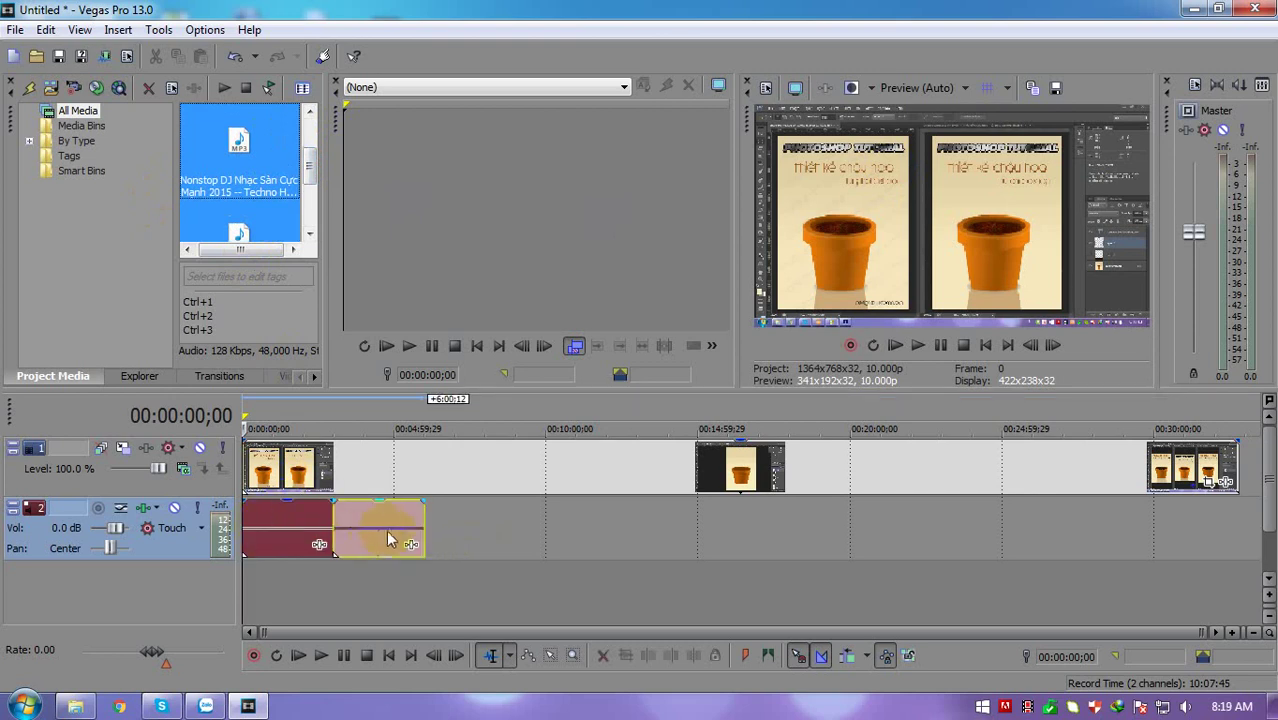
drag(368, 525, 773, 521)
drag(333, 513, 765, 511)
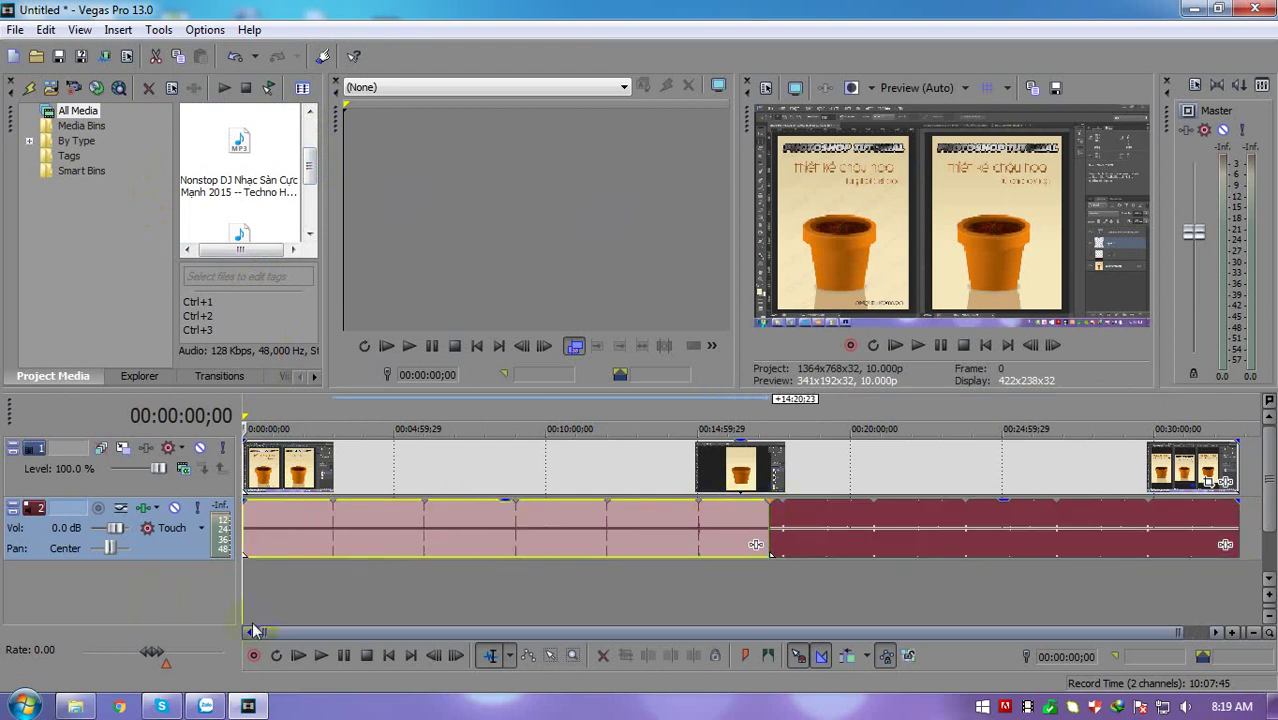
Insert a new video track above the flowerpot video track and set the playback cursor to the timeline start
right_click(57, 470)
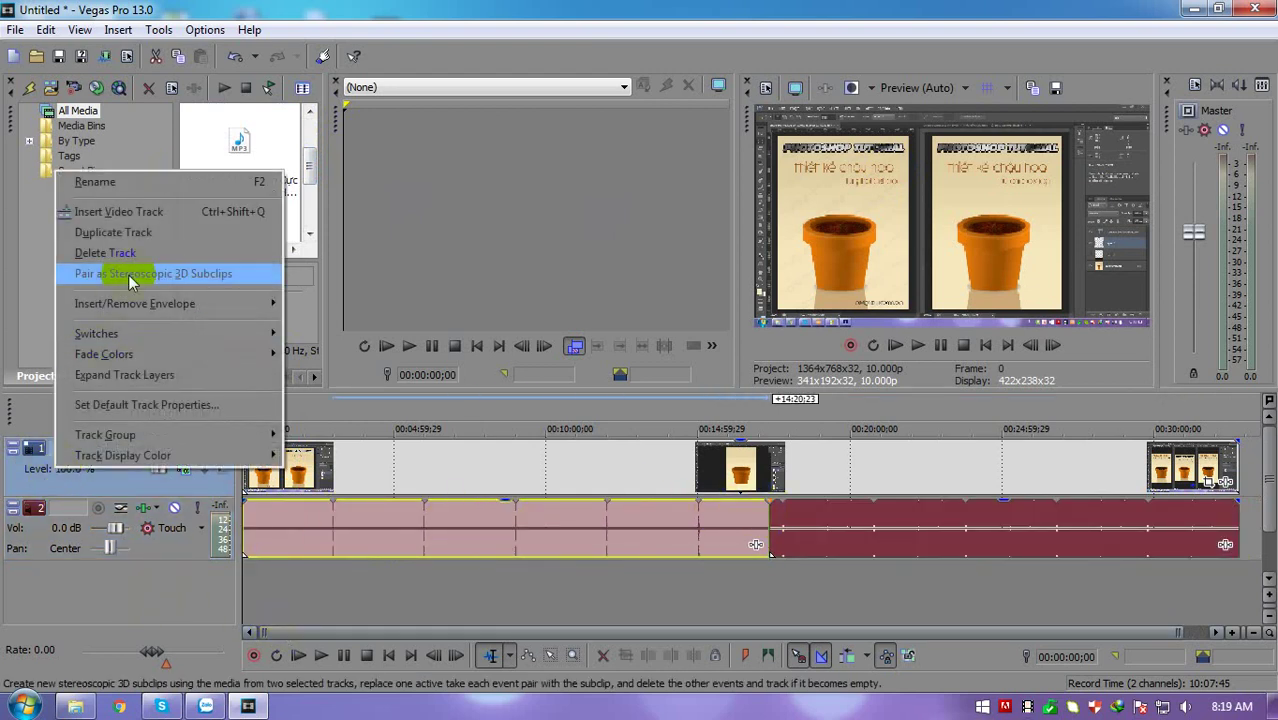
click(140, 211)
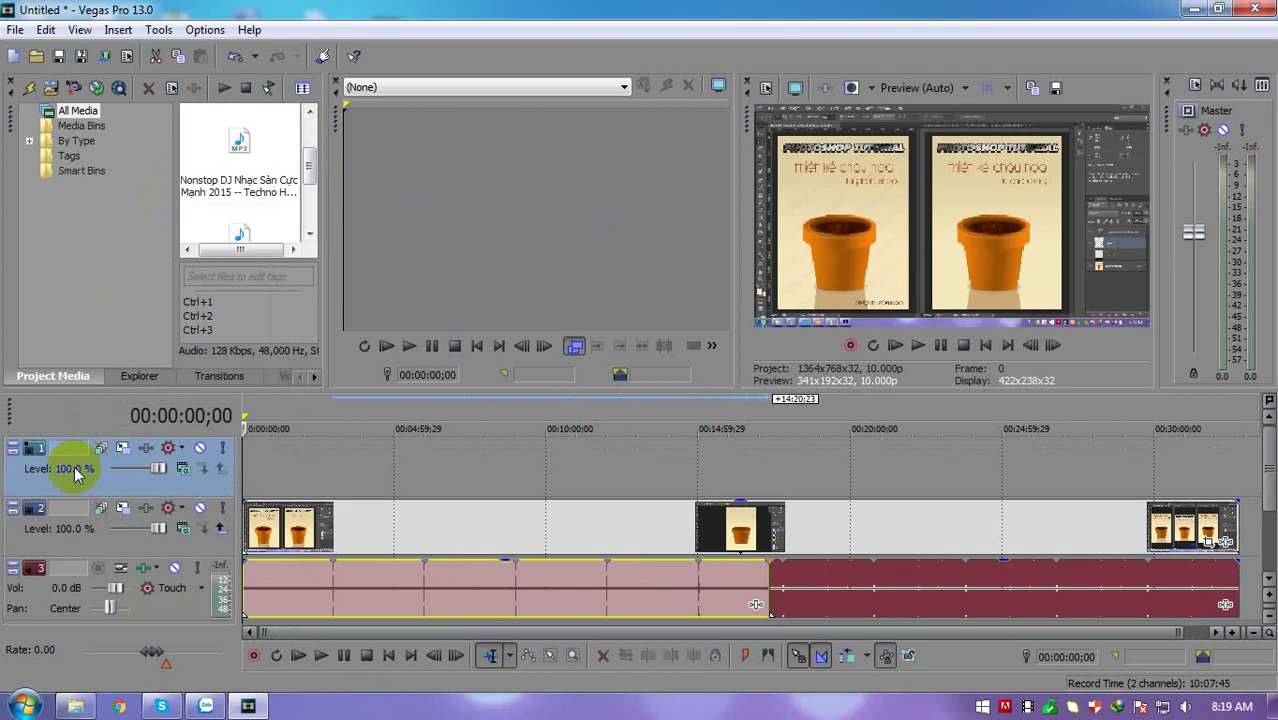
click(250, 474)
key(Home)
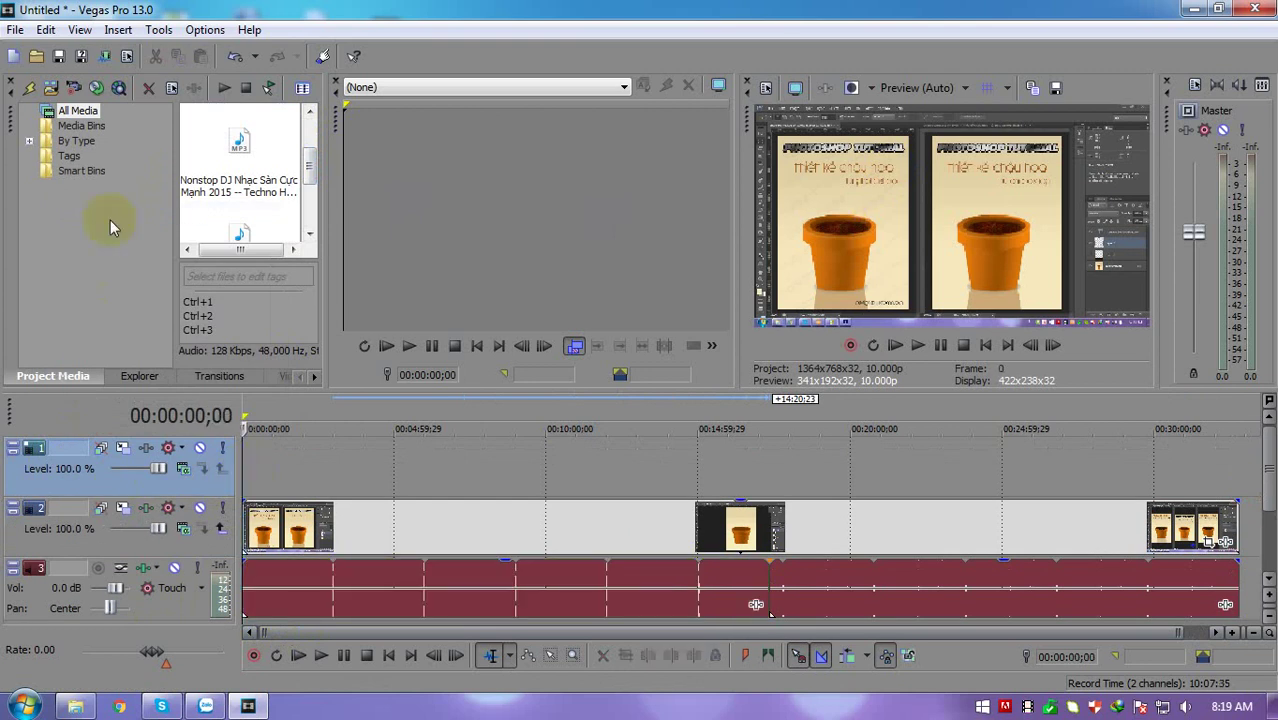
Import the creative-design.png image from the designer24h folder on drive D into the project media
click(15, 31)
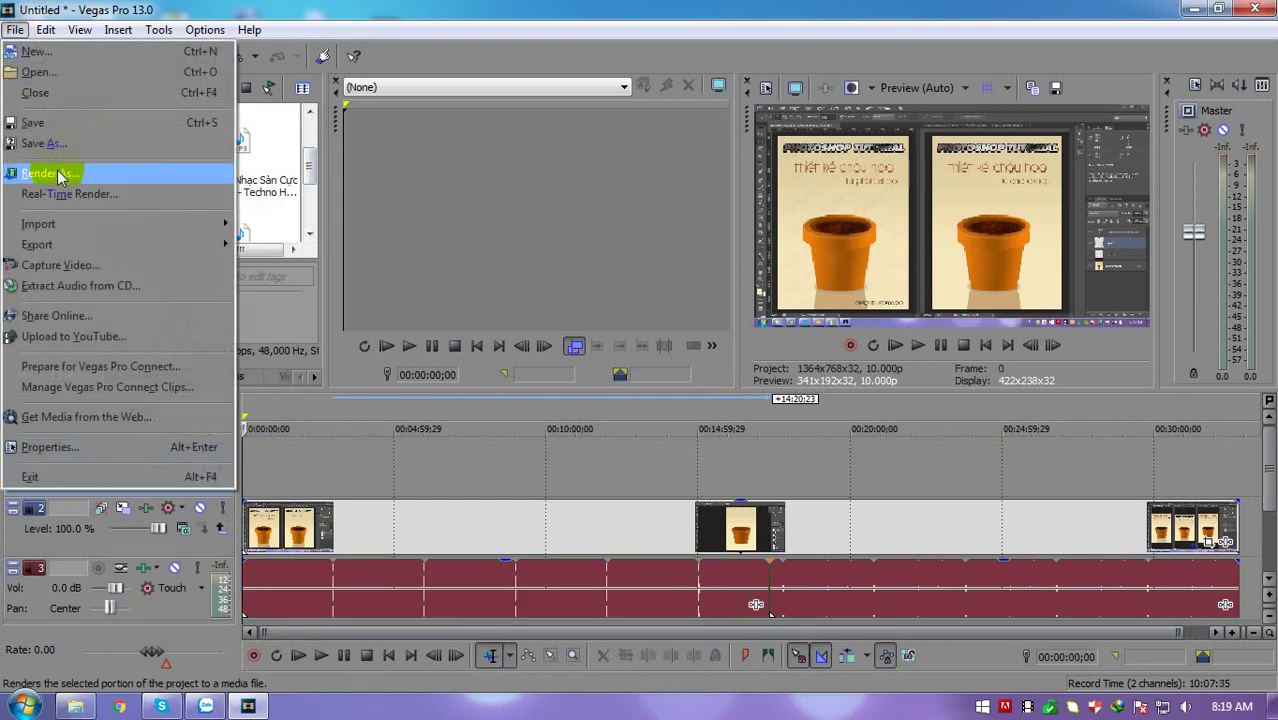
mouse_move(92, 224)
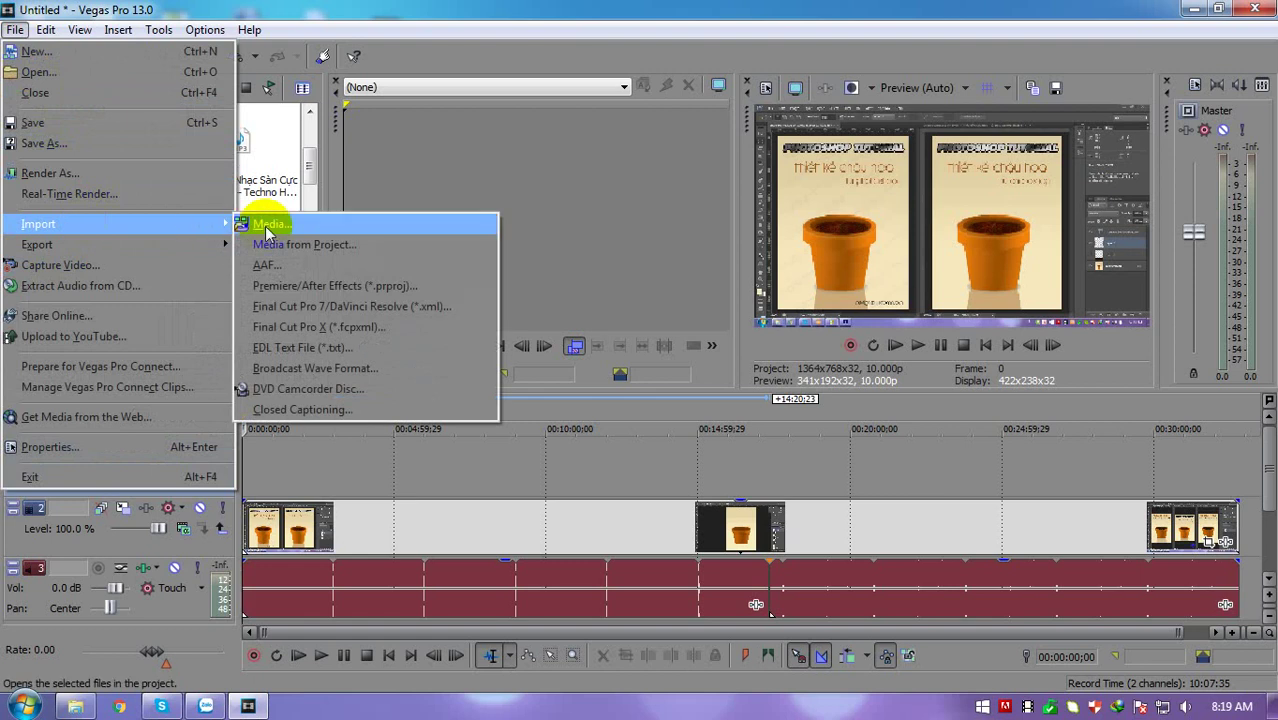
click(281, 228)
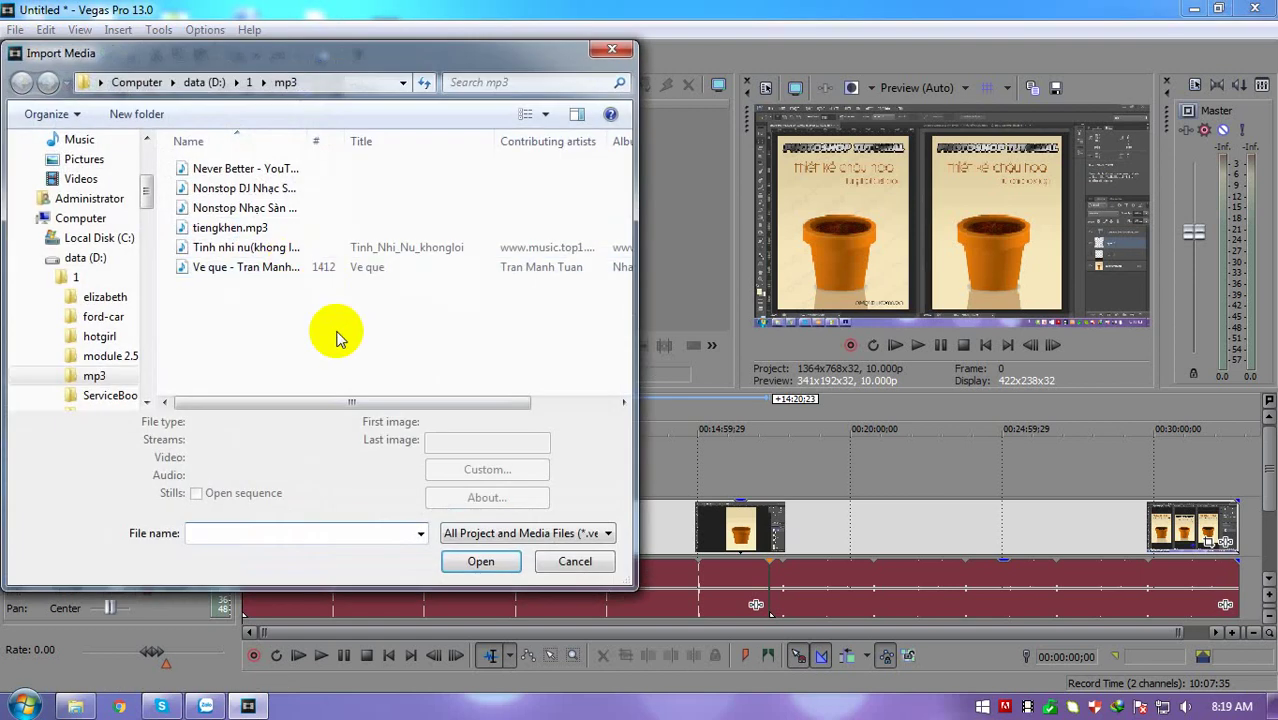
click(216, 86)
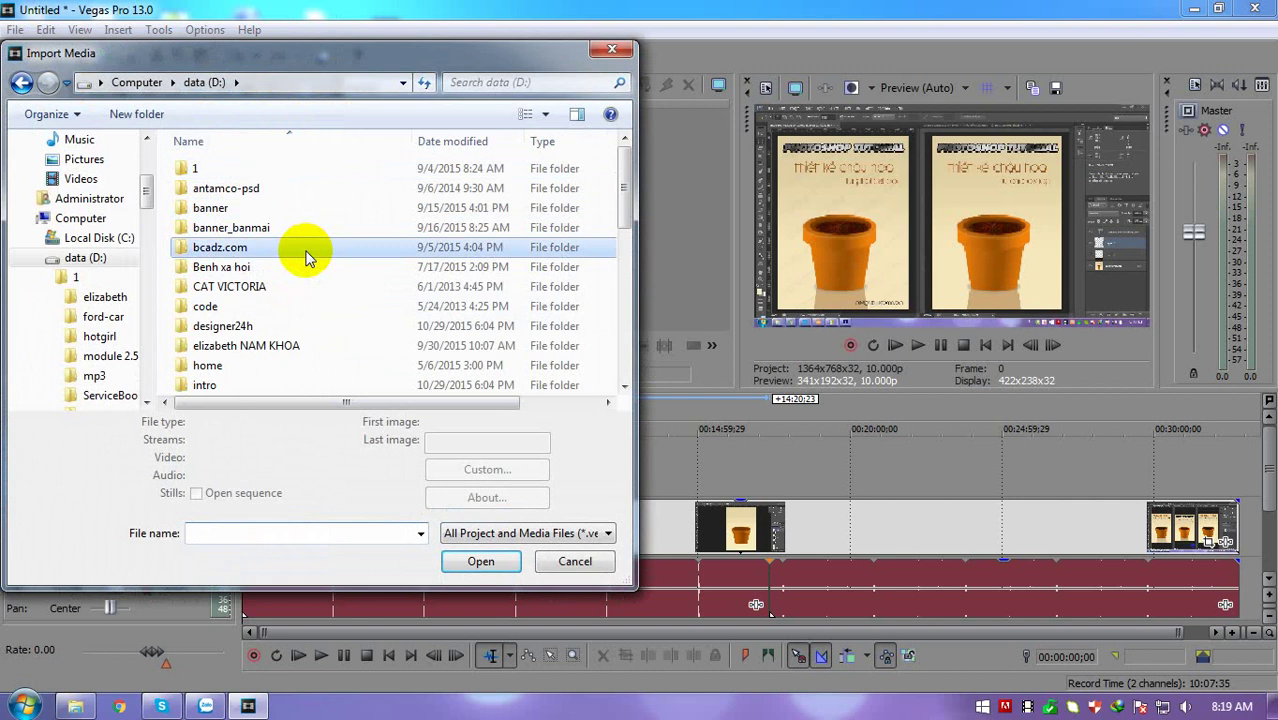
double_click(241, 327)
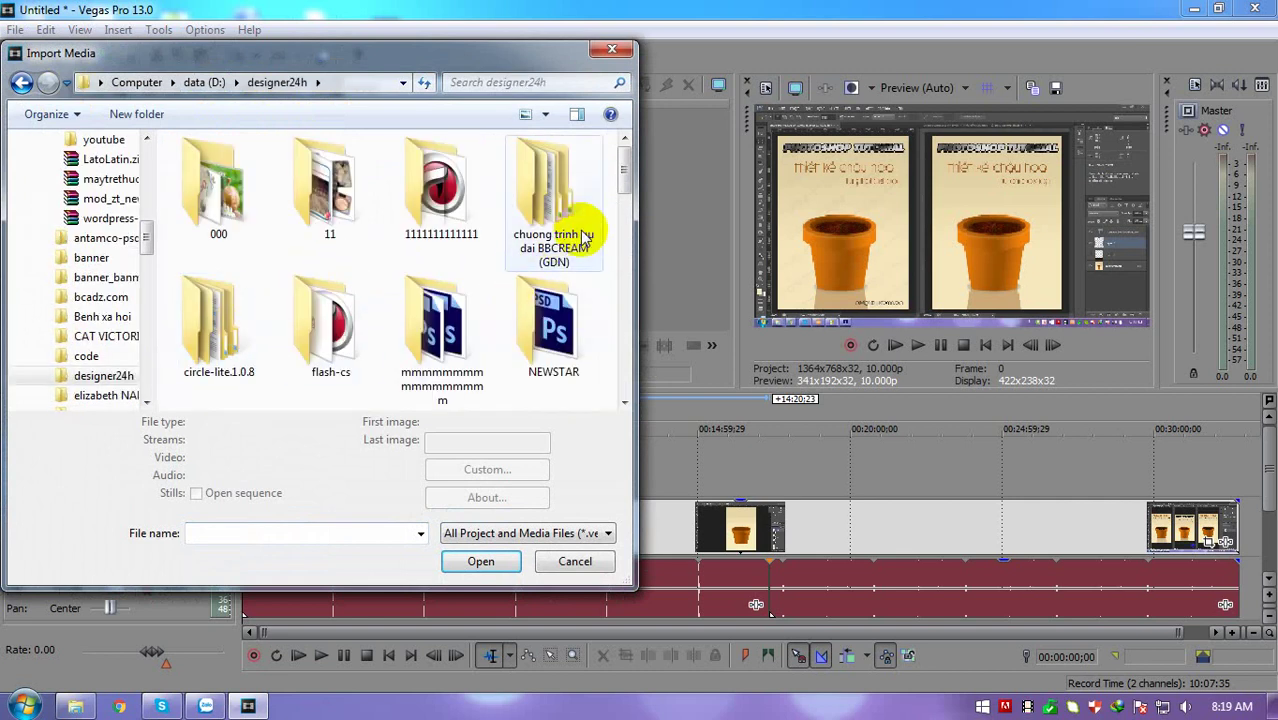
scroll(470, 210, down, 4)
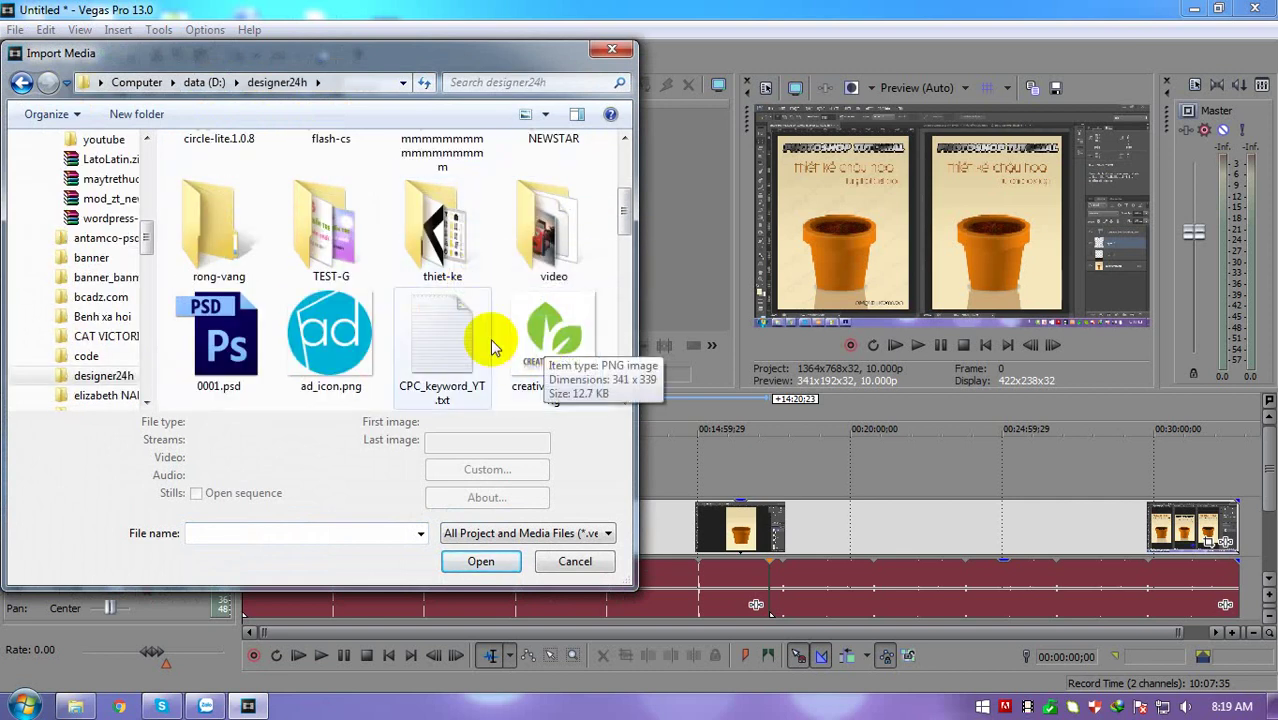
click(548, 346)
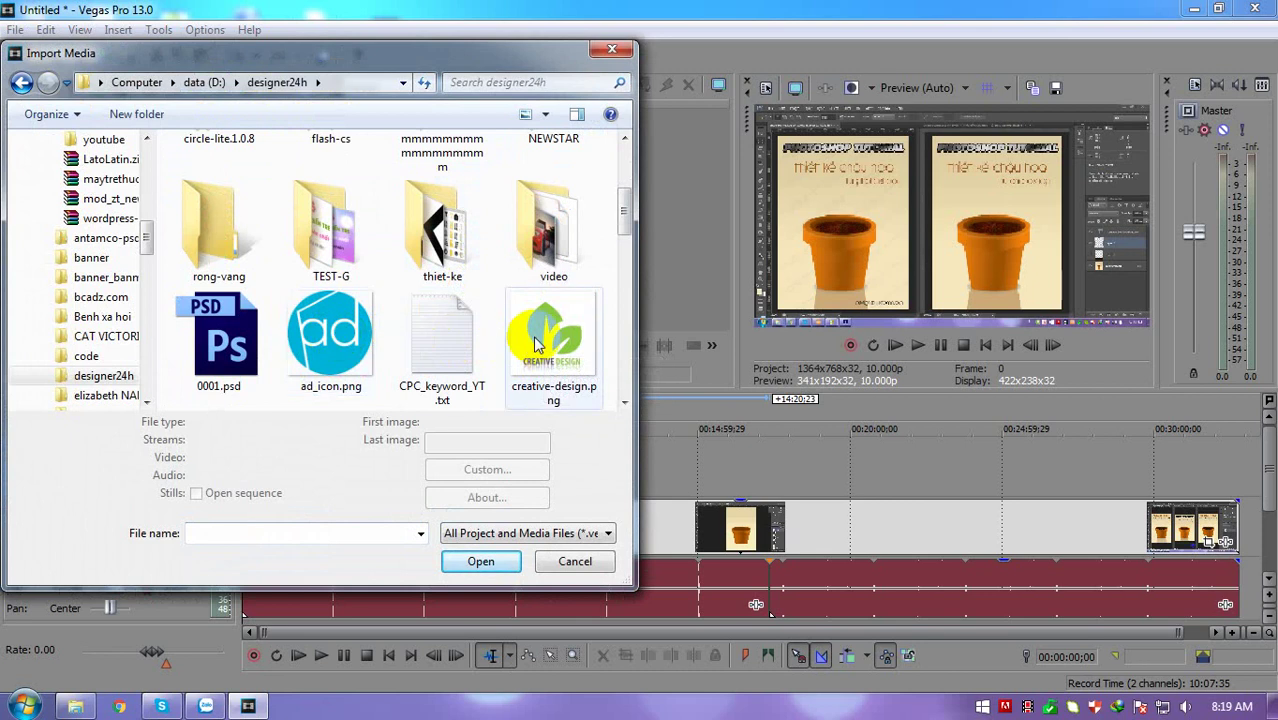
click(468, 560)
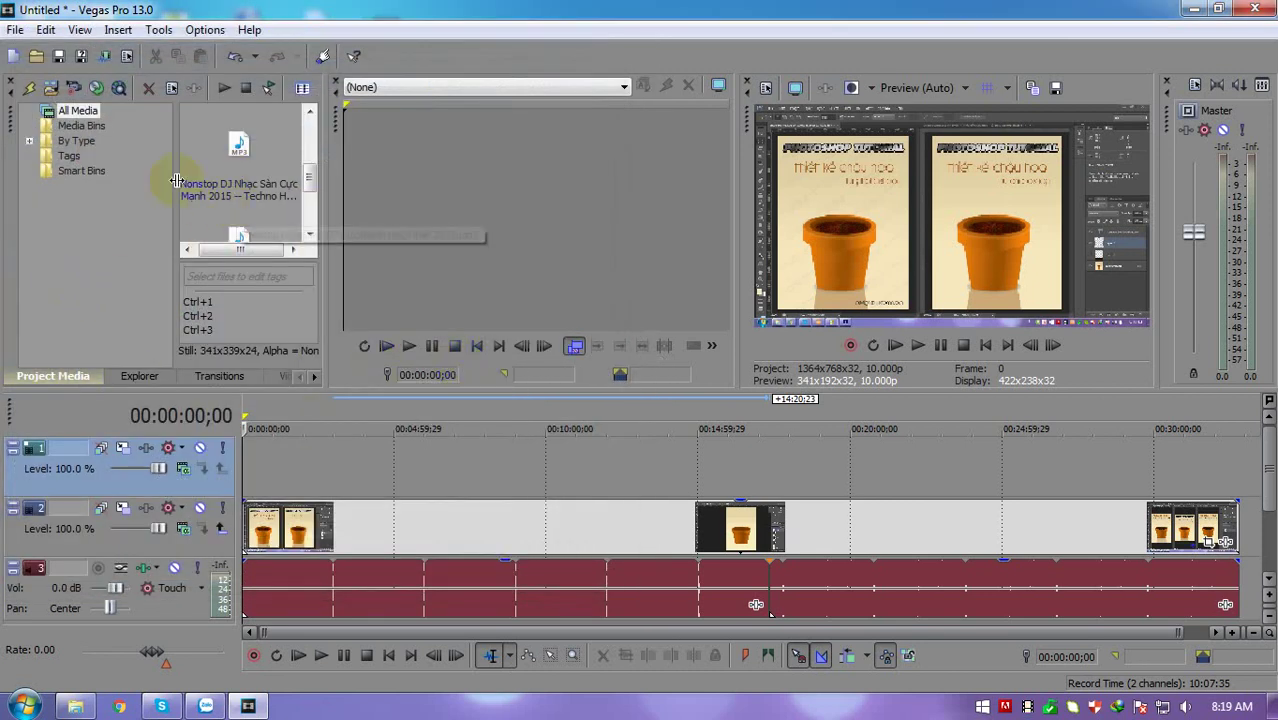
Place the creative-design.png logo at the start of the new video track and extend it to the flowerpot video's end
drag(309, 172, 323, 130)
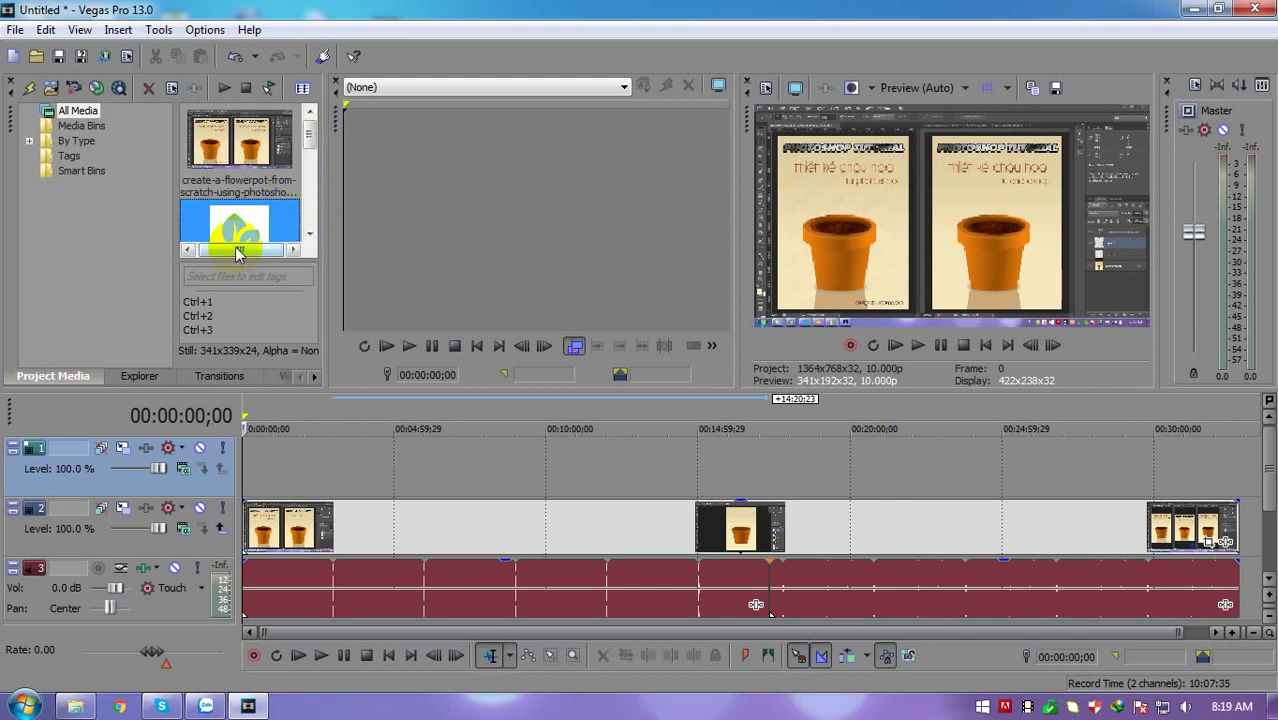
mouse_move(237, 240)
mouse_down()
mouse_move(285, 334)
mouse_move(257, 477)
mouse_move(245, 472)
mouse_up()
drag(394, 470, 1235, 474)
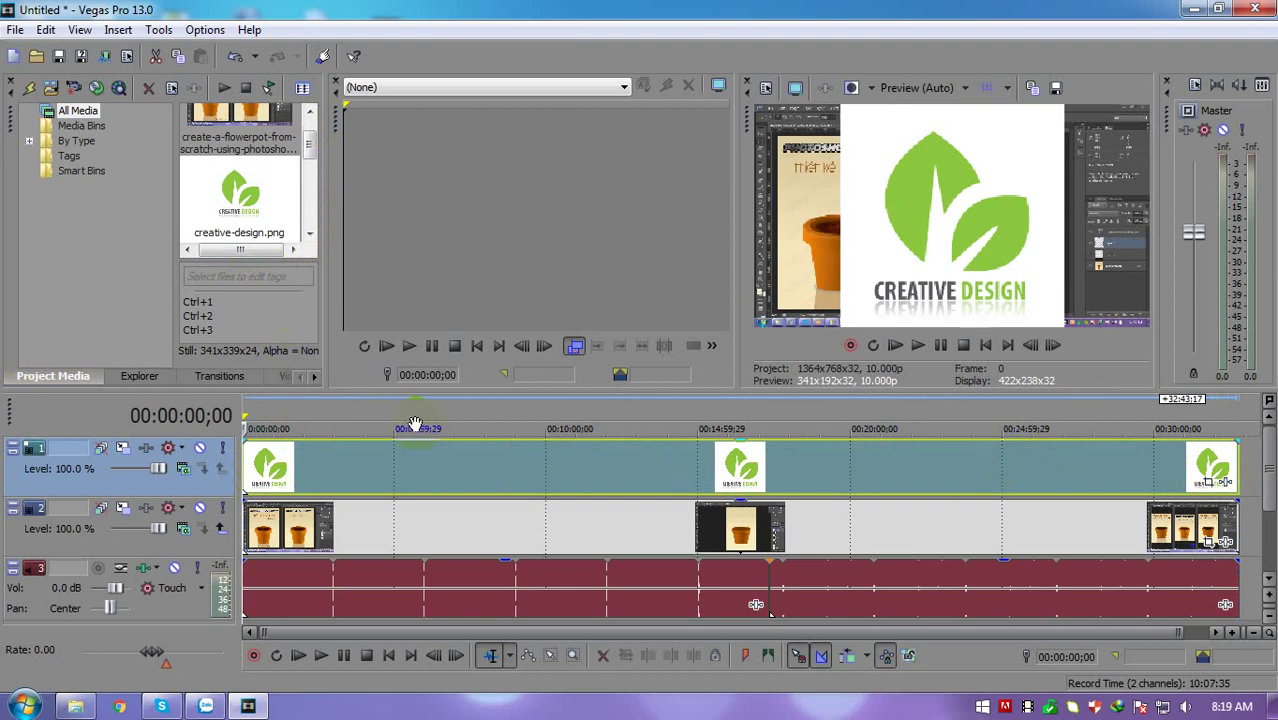
Shrink the logo in the picture by enlarging its Event Pan/Crop frame to about 1,769 wide by 1,759 high
click(1209, 485)
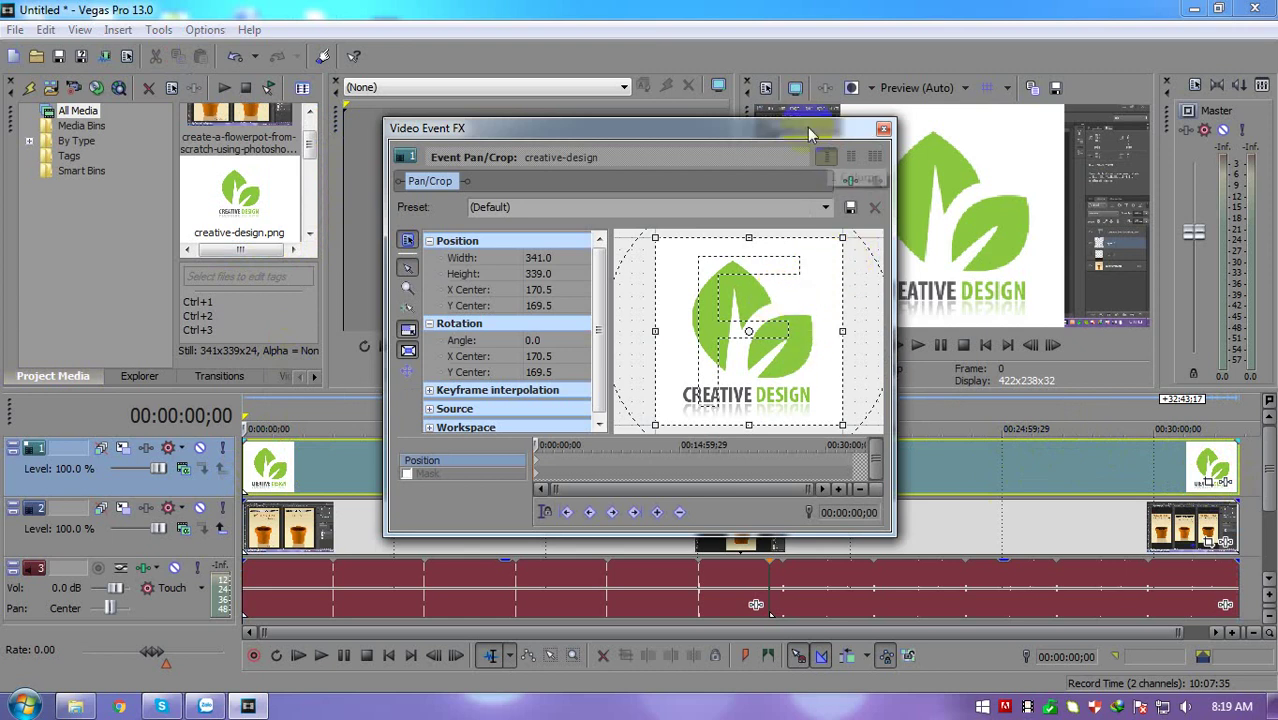
drag(803, 131, 606, 92)
drag(645, 202, 698, 176)
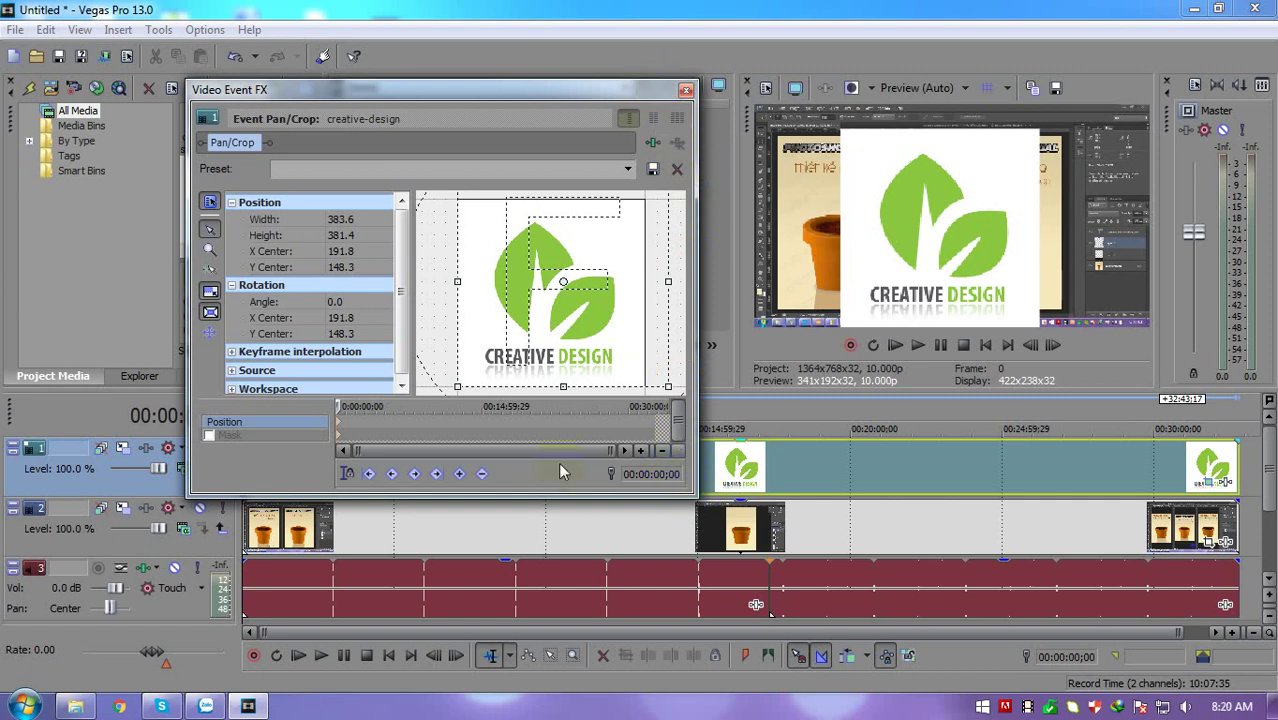
drag(689, 492, 1062, 596)
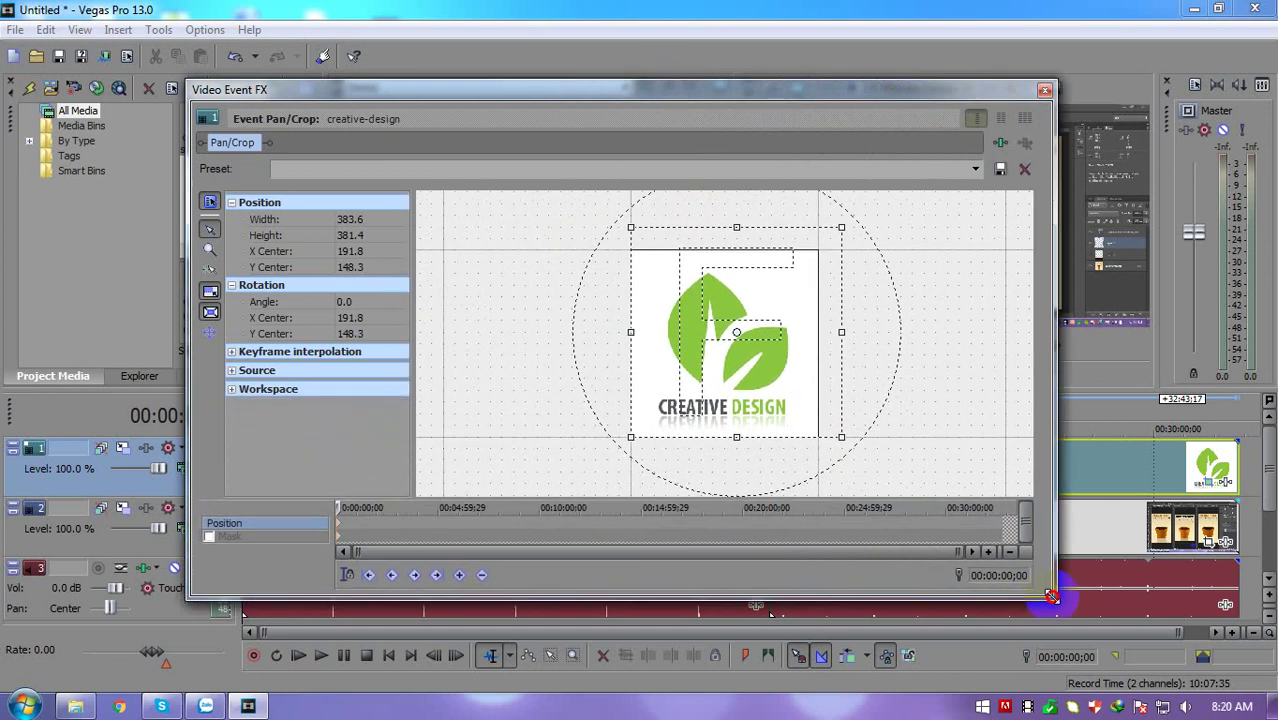
drag(851, 234, 941, 200)
drag(898, 88, 671, 196)
scroll(622, 400, down, 3)
scroll(622, 405, down, 3)
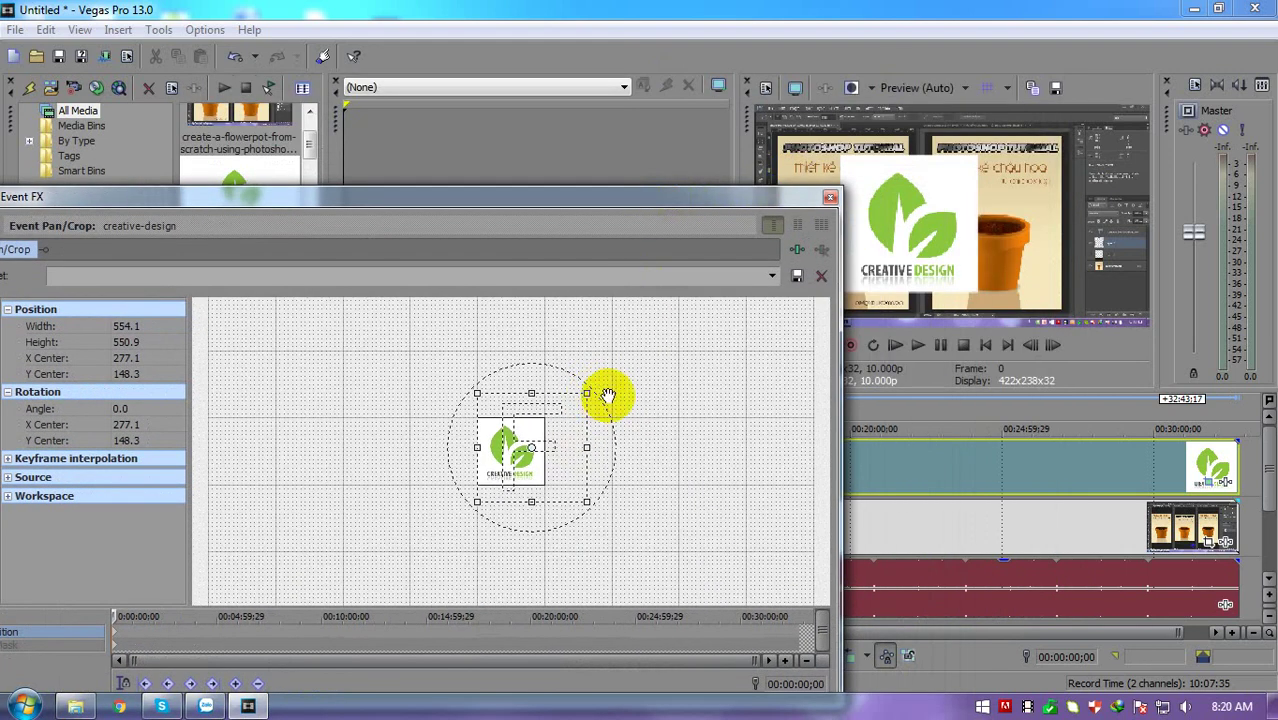
drag(588, 394, 936, 190)
drag(693, 322, 567, 402)
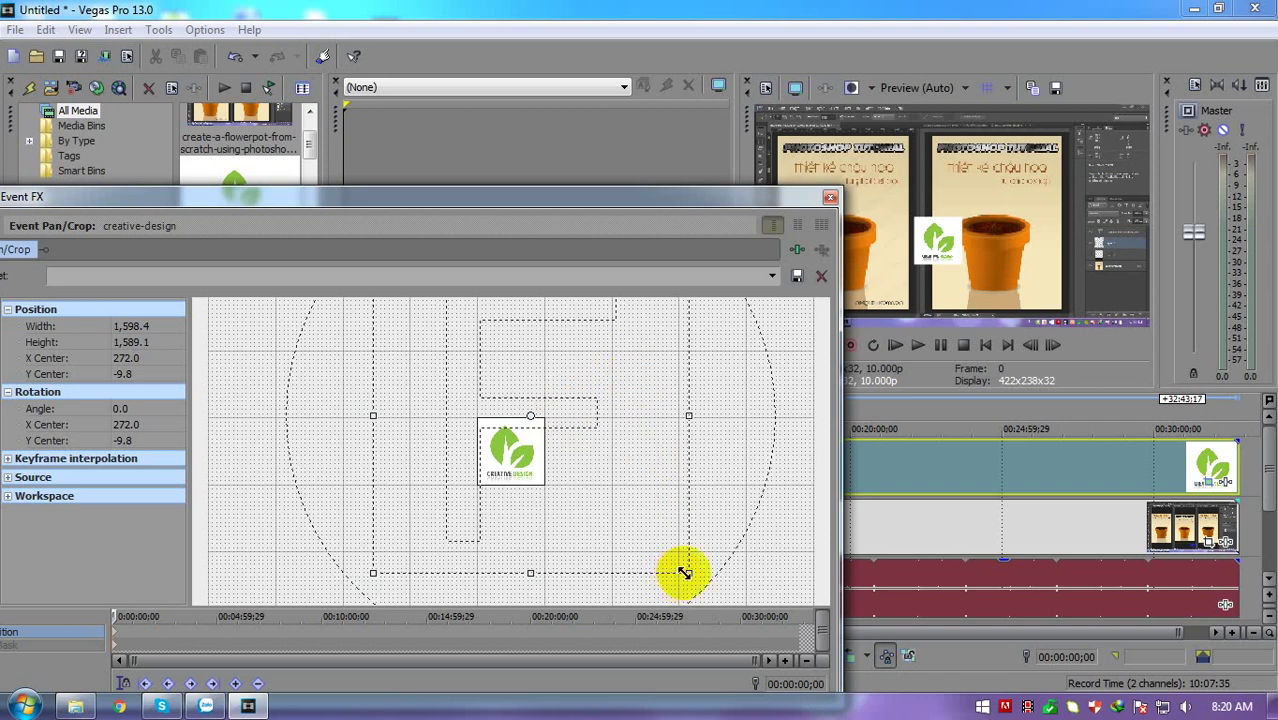
drag(683, 572, 730, 599)
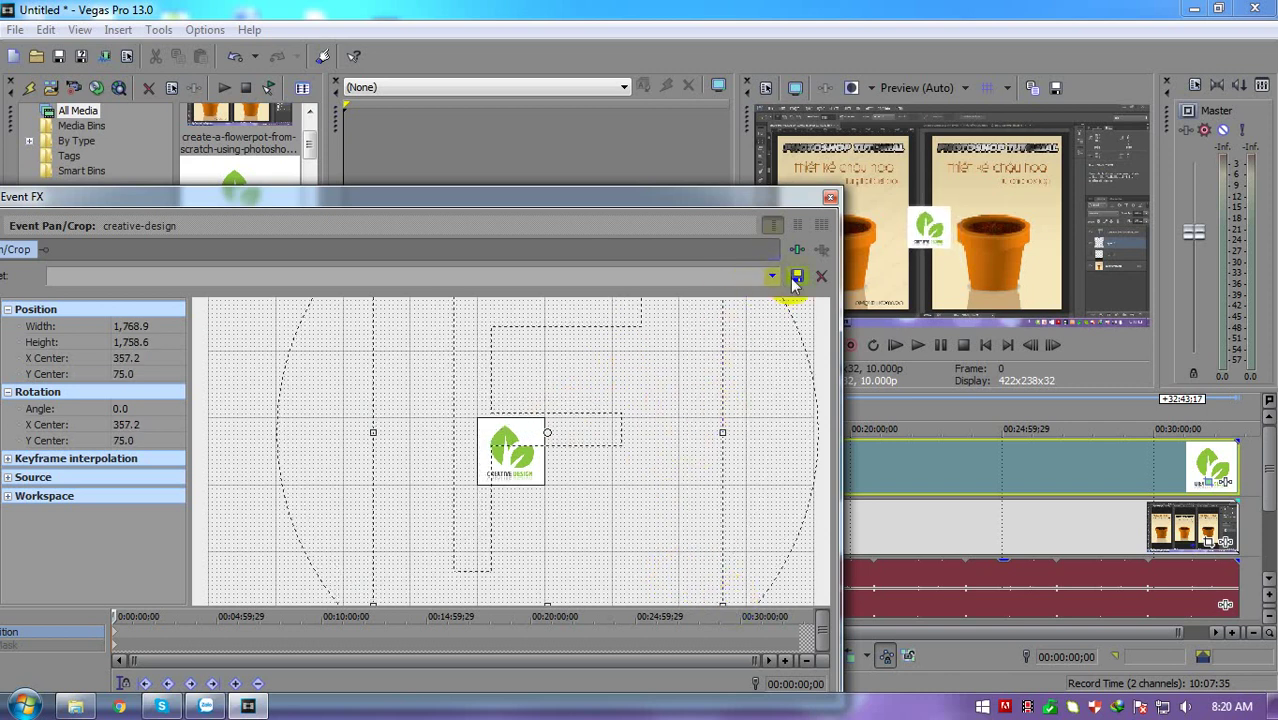
click(828, 201)
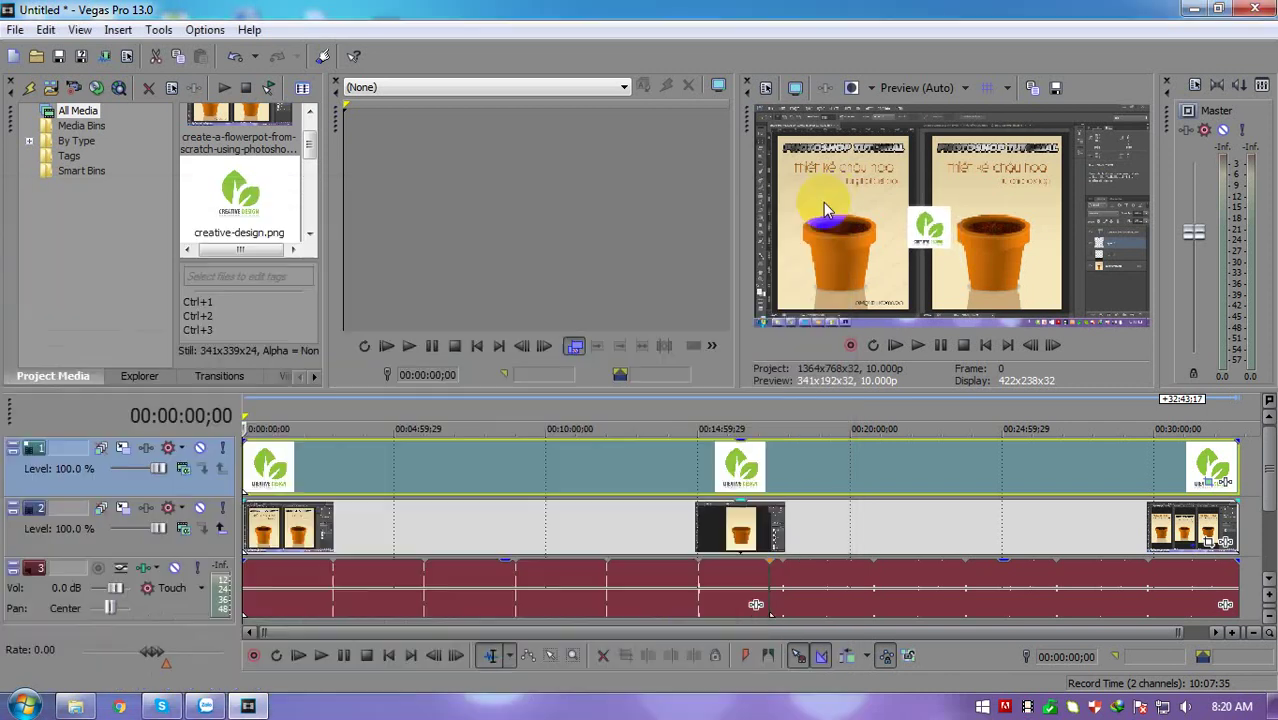
Move the logo to the upper-right corner of the picture with Track Motion, at about X 658 and Y 315
click(121, 450)
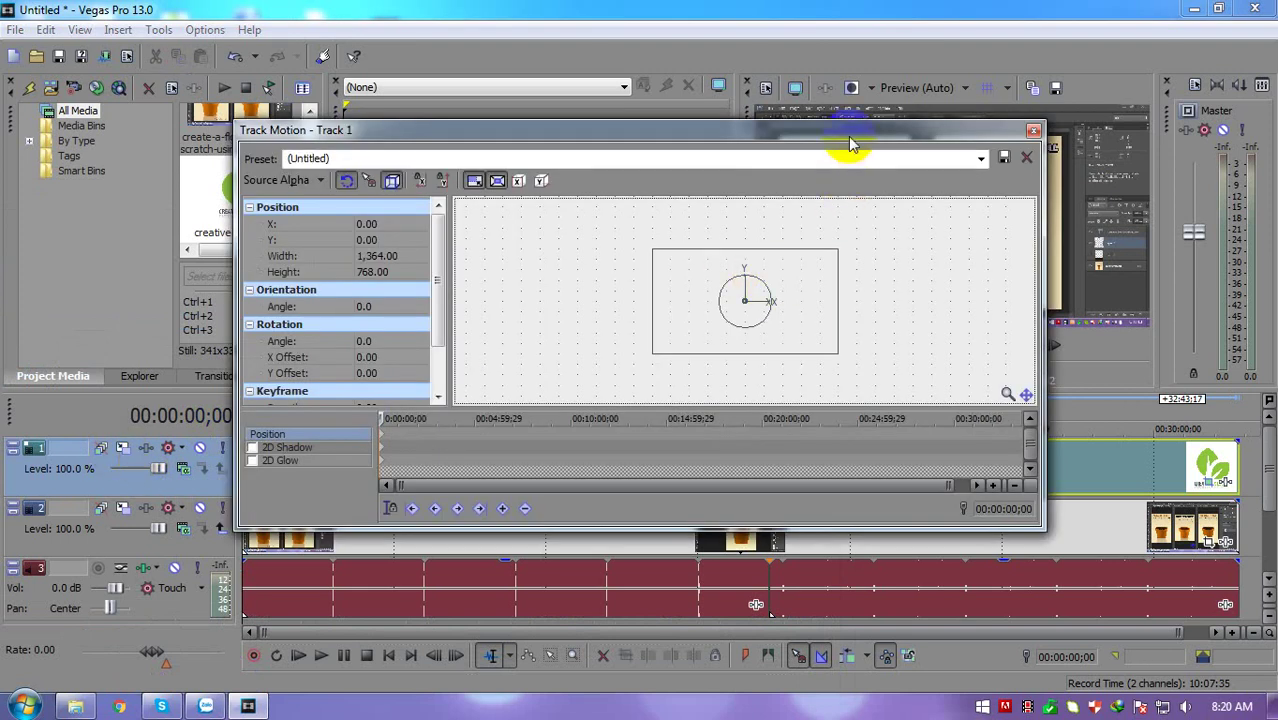
drag(850, 145, 674, 282)
drag(579, 442, 667, 403)
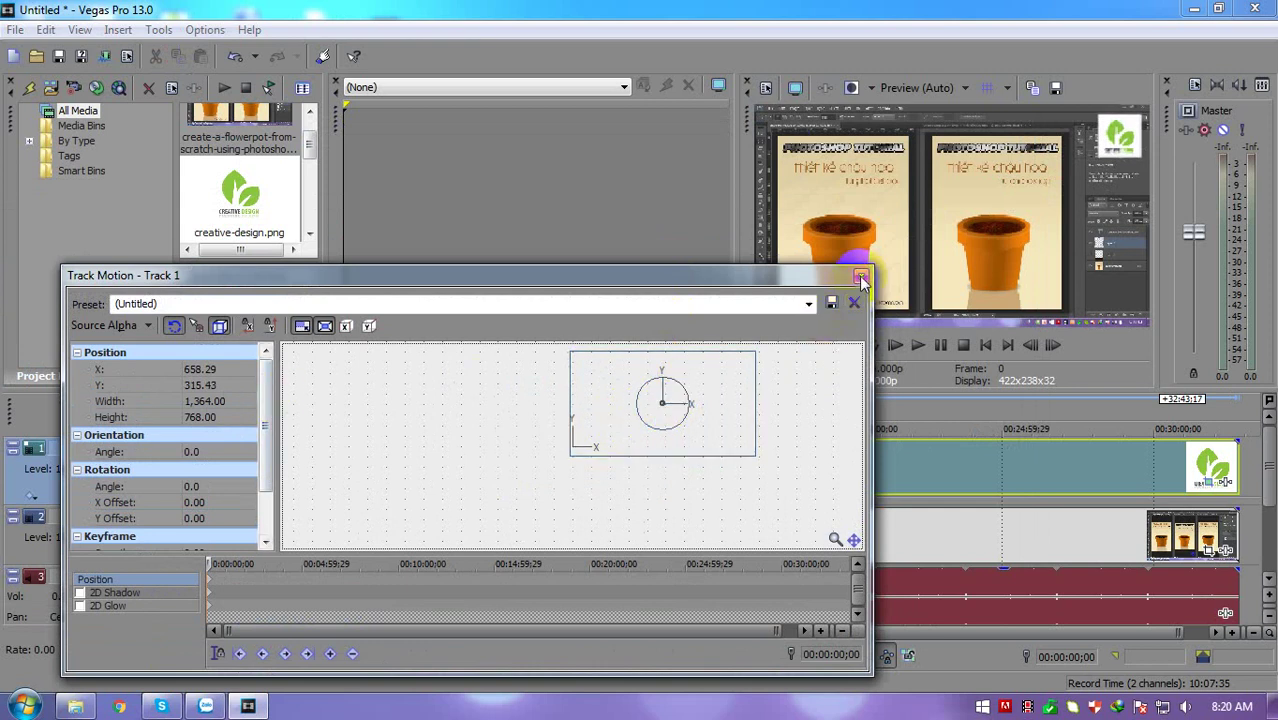
click(860, 277)
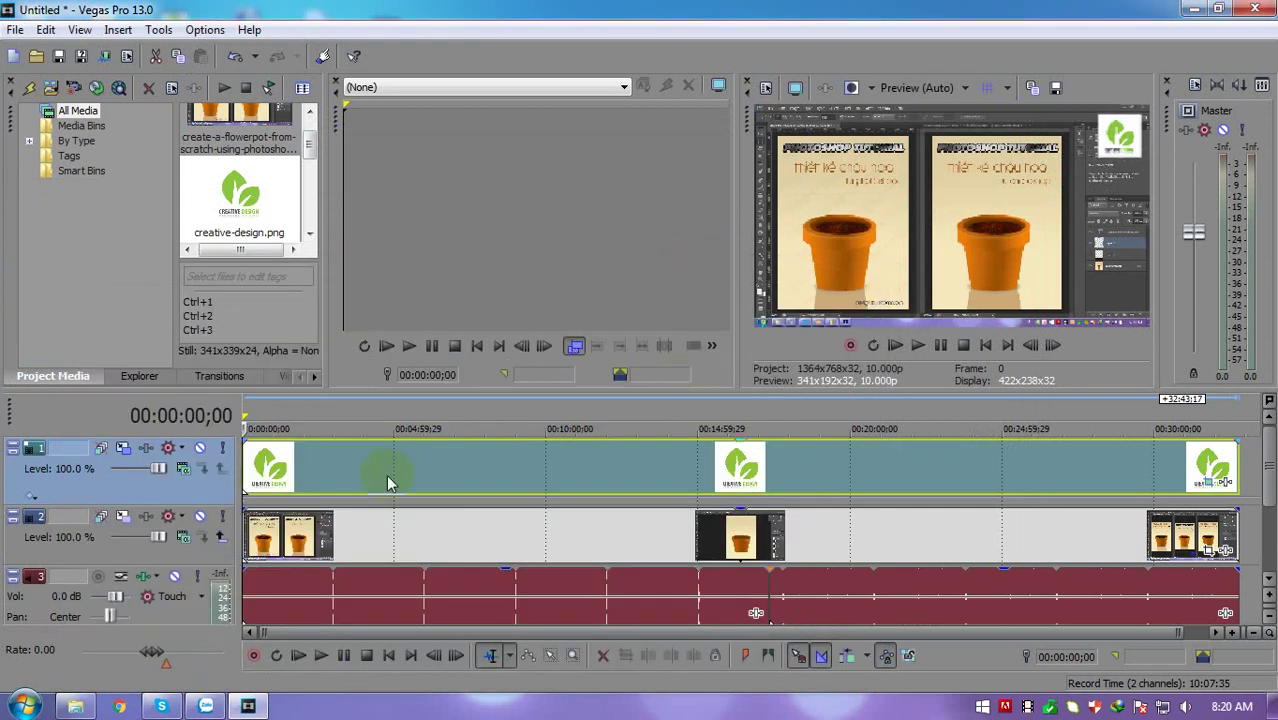
Shrink the logo further by enlarging its Event Pan/Crop frame to about 2,536 by 2,521, centred near X 351 and Y 116
click(1207, 486)
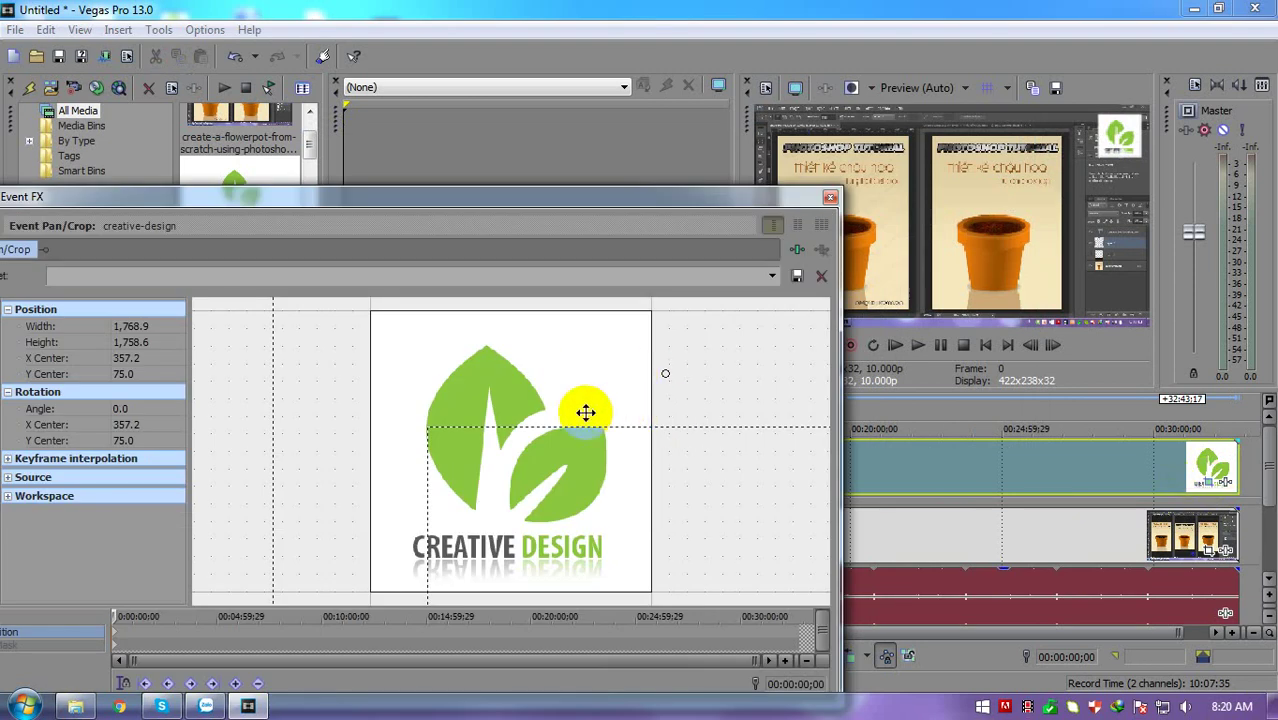
scroll(552, 402, down, 8)
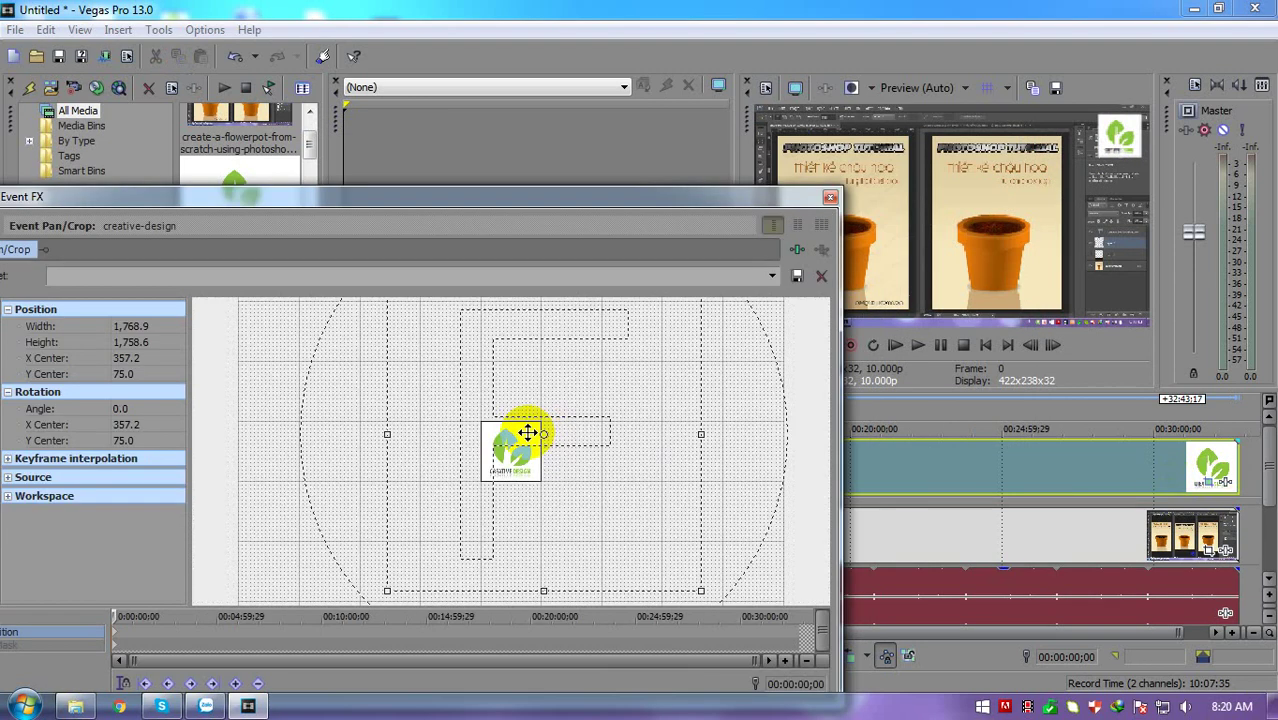
drag(606, 370, 722, 306)
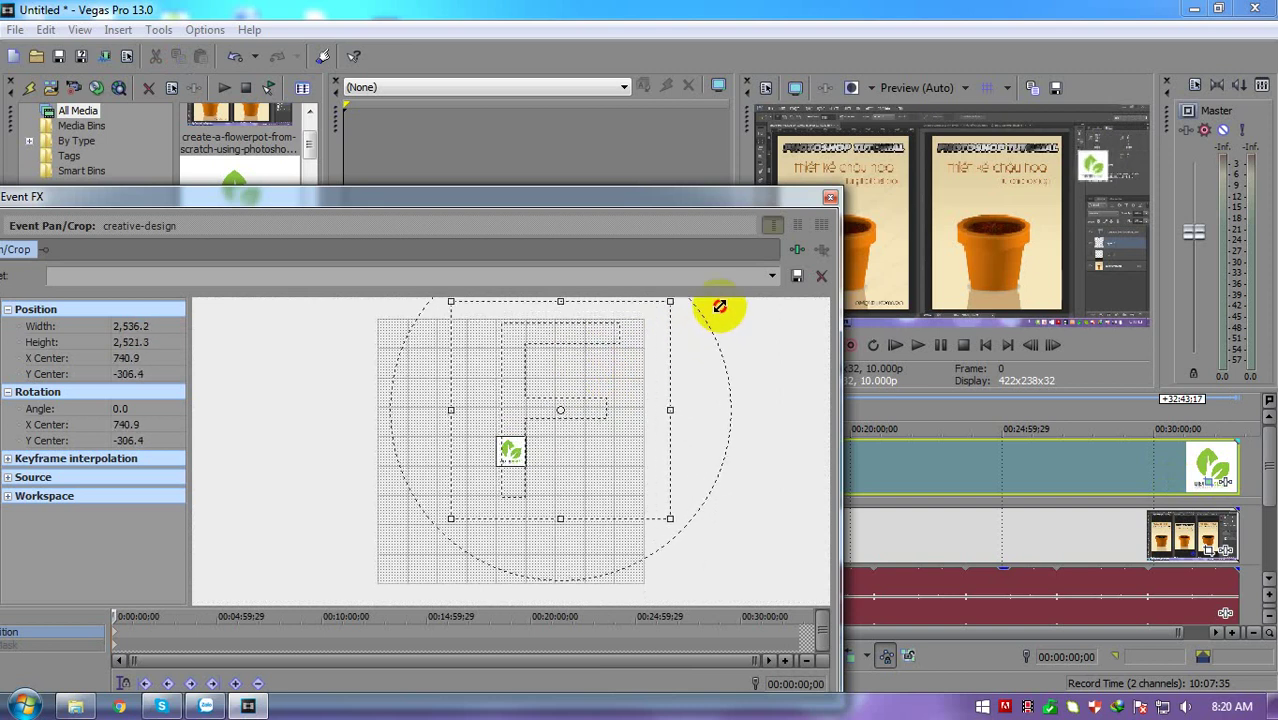
drag(570, 453, 542, 487)
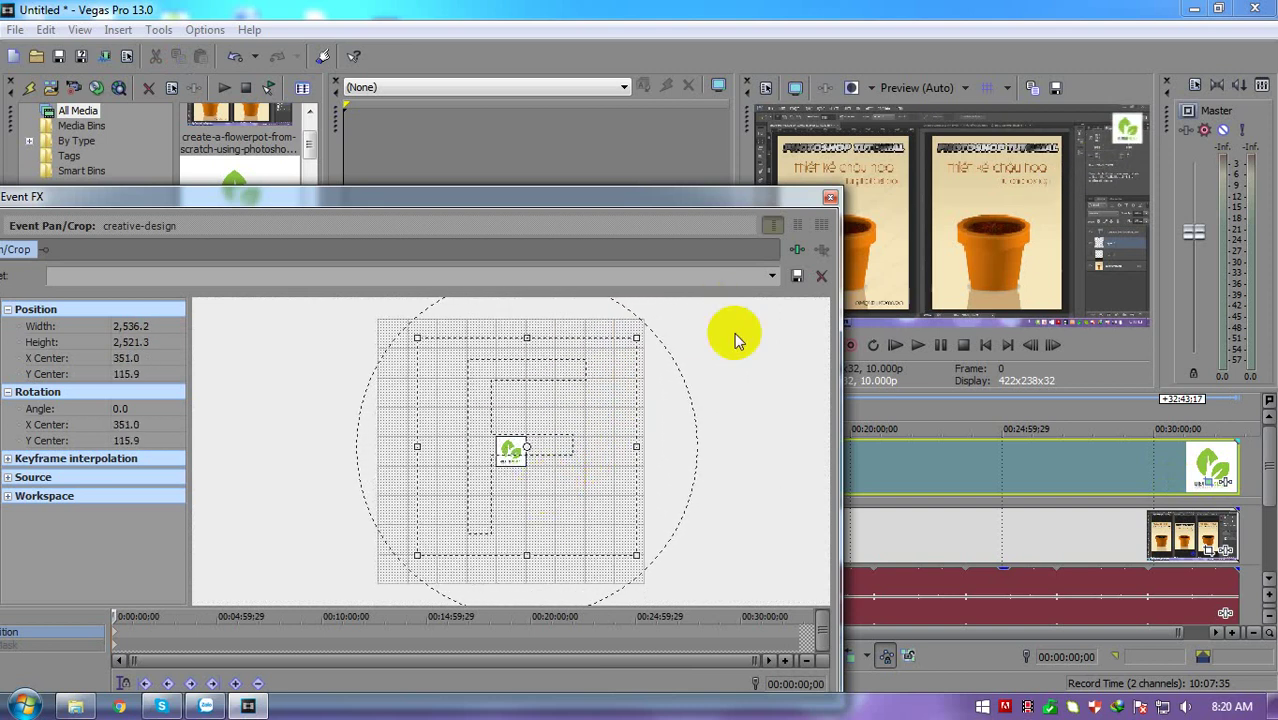
click(830, 197)
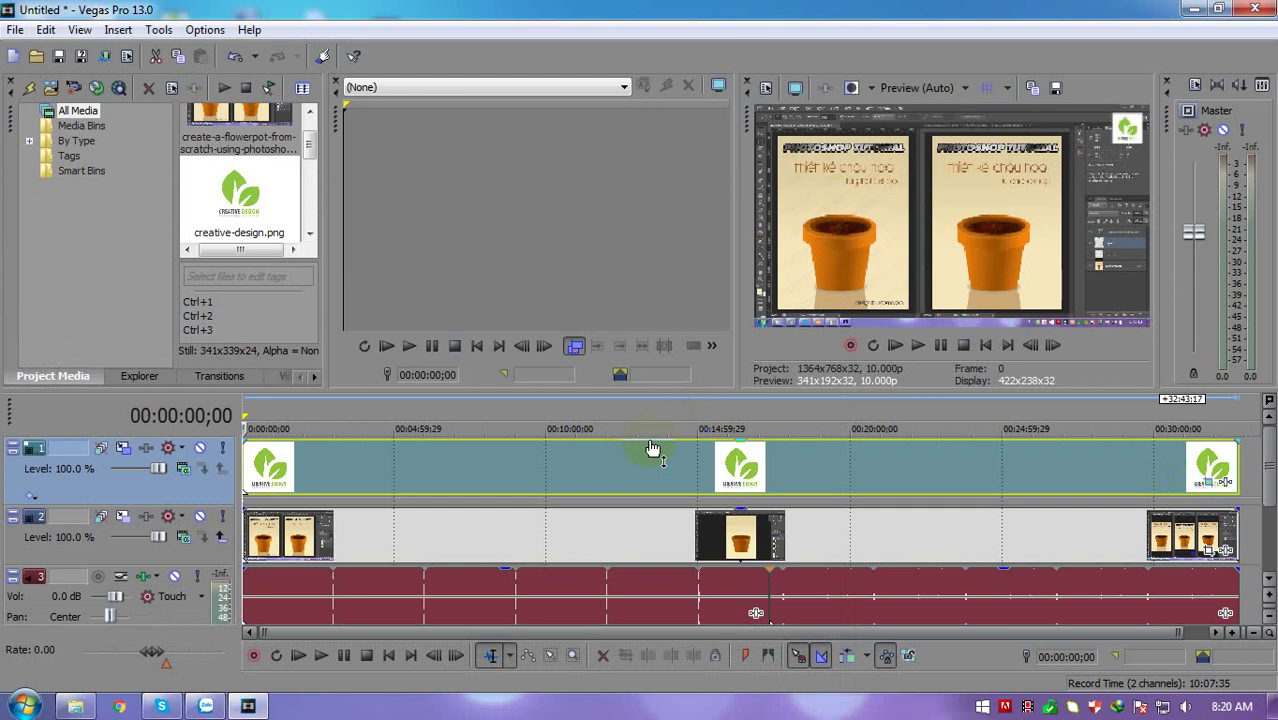
Lower the logo event's opacity until it is semi-transparent over the flowerpot video, and return the cursor to the timeline start
drag(650, 447, 643, 476)
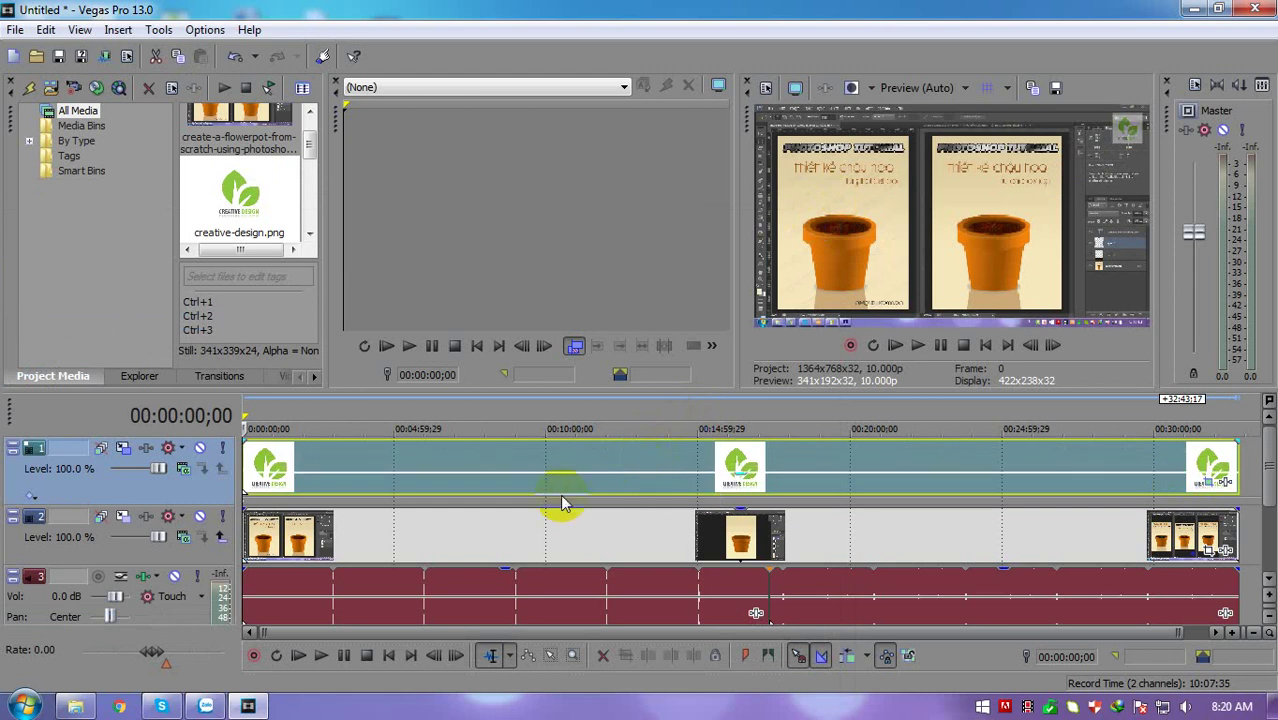
click(386, 464)
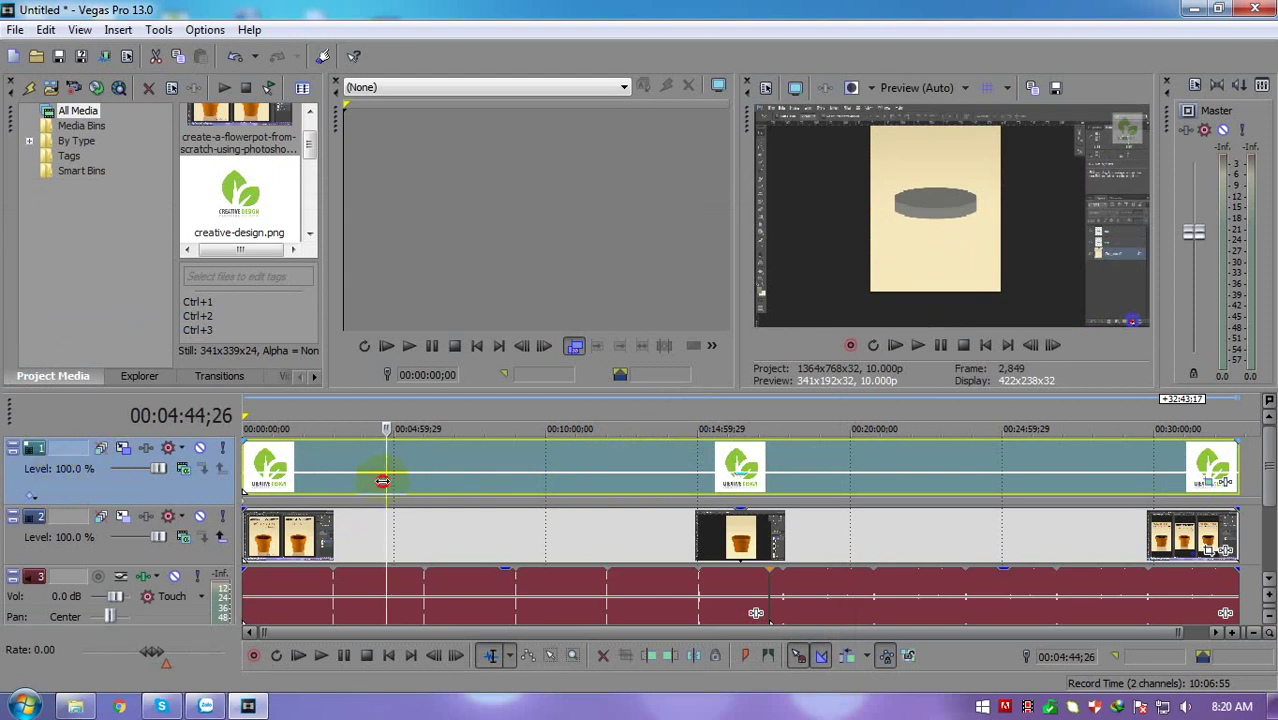
click(242, 482)
Set the video preview quality to Best (Full) and play the project from the start on the external monitor
click(912, 88)
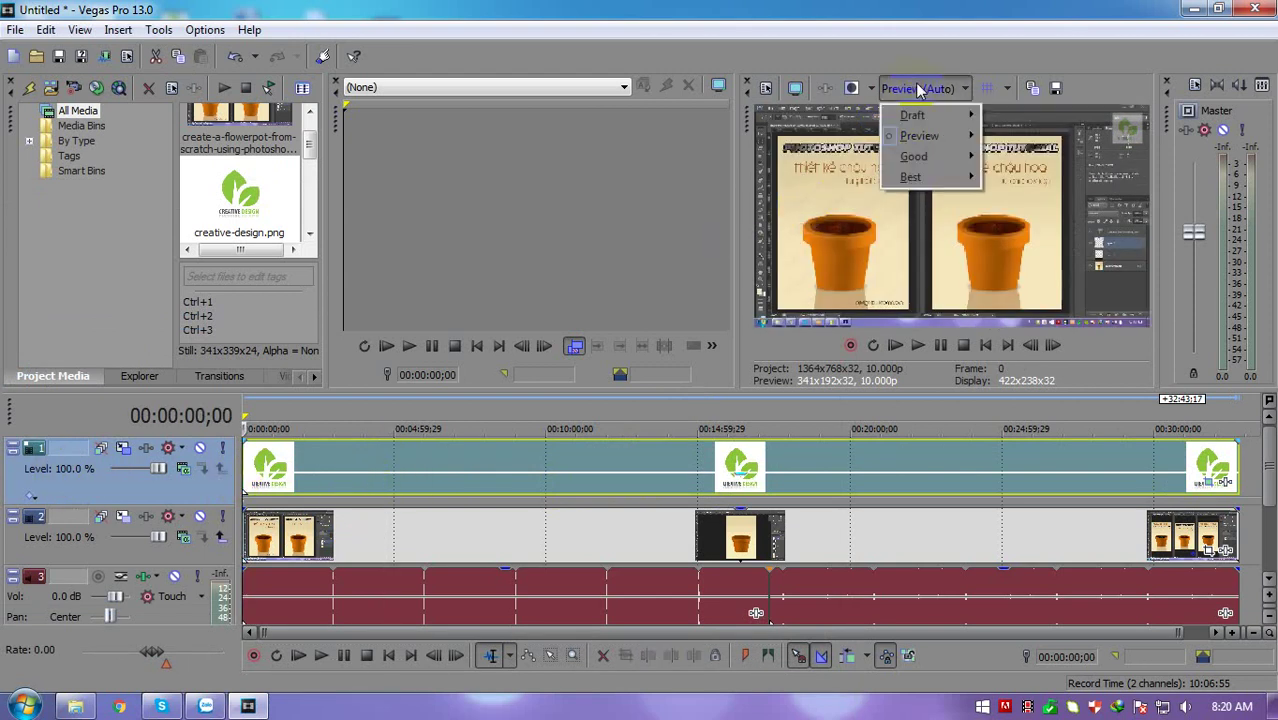
mouse_move(933, 195)
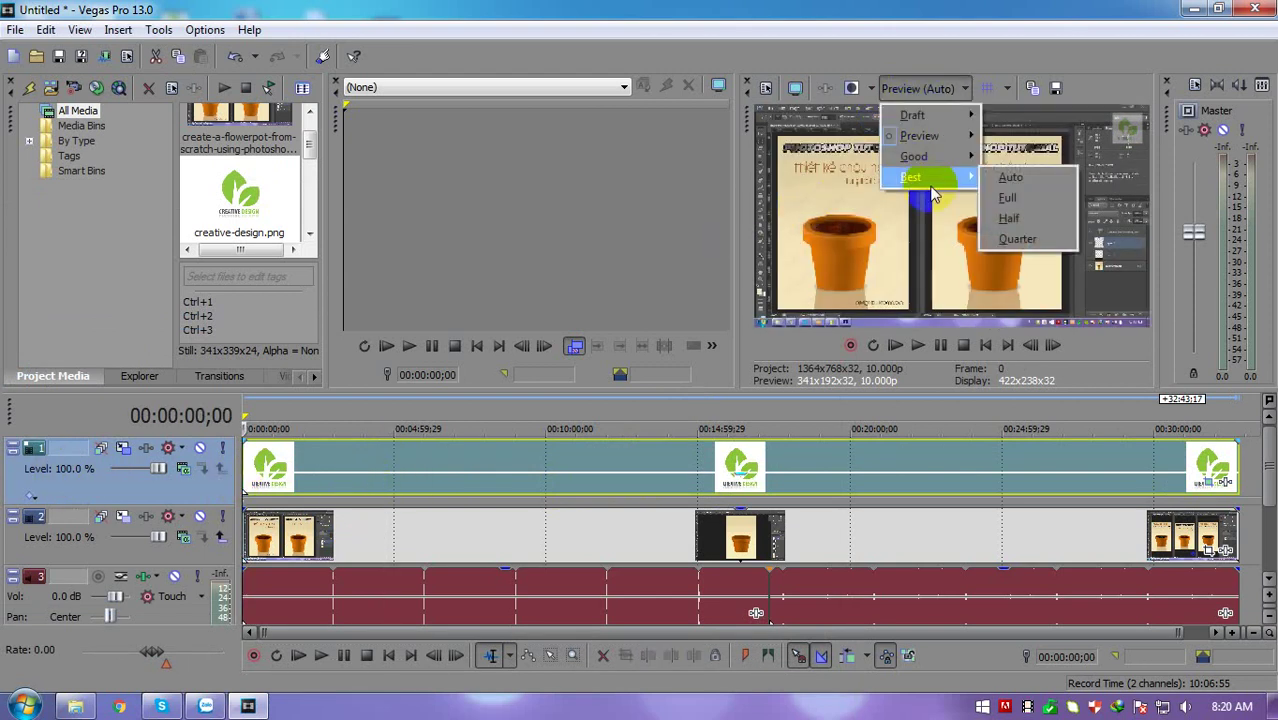
click(1010, 199)
click(319, 660)
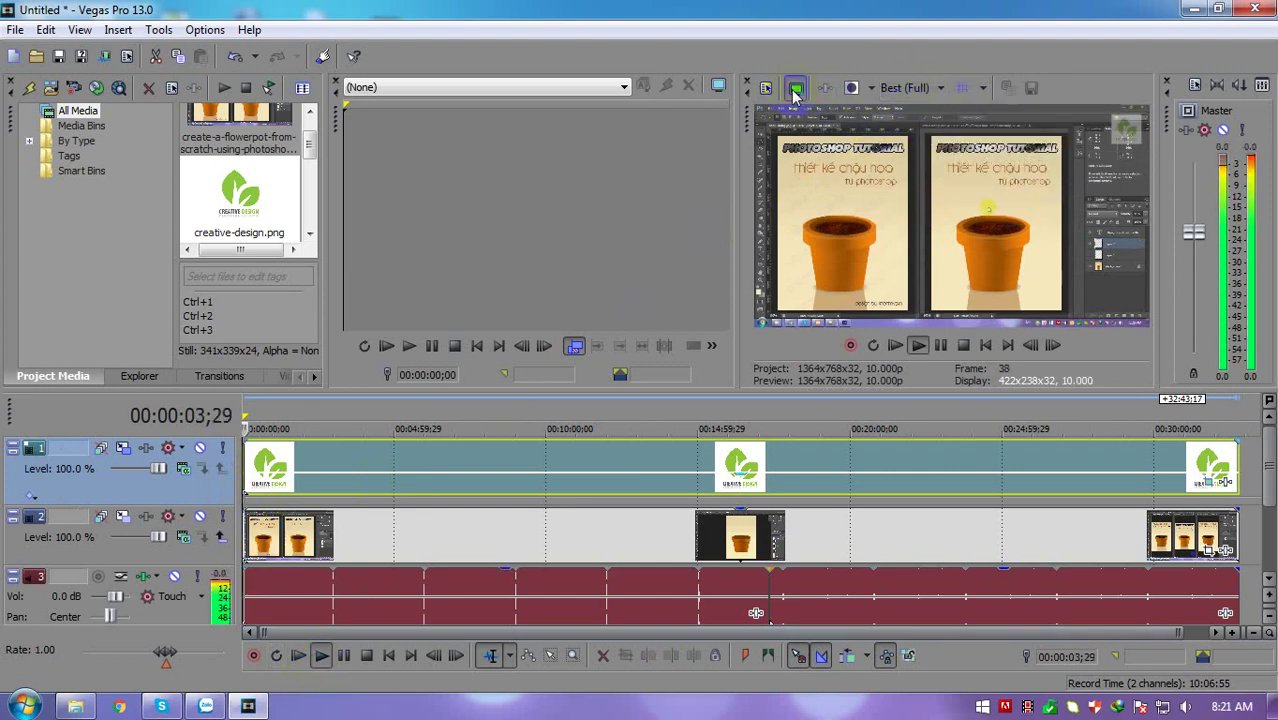
click(795, 89)
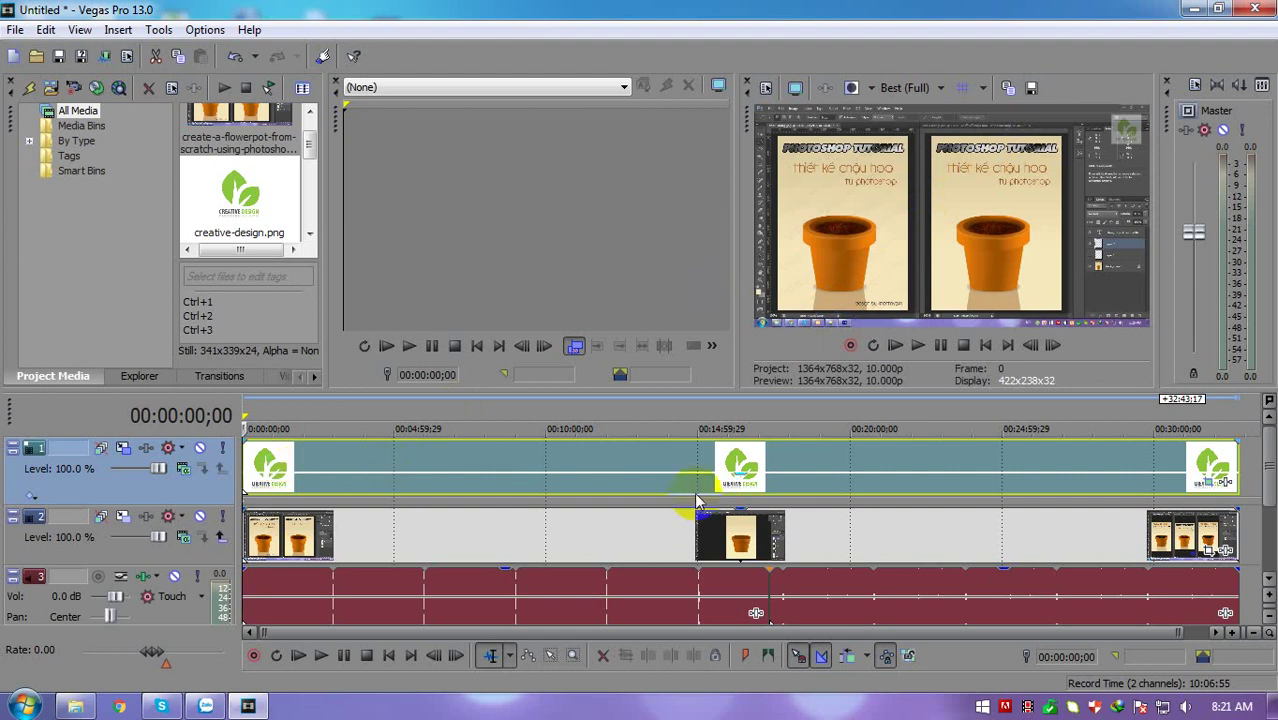
Move the flowerpot video event about 46 seconds later on its track, leaving an opening gap at the timeline start
click(713, 613)
drag(713, 637, 756, 612)
click(707, 583)
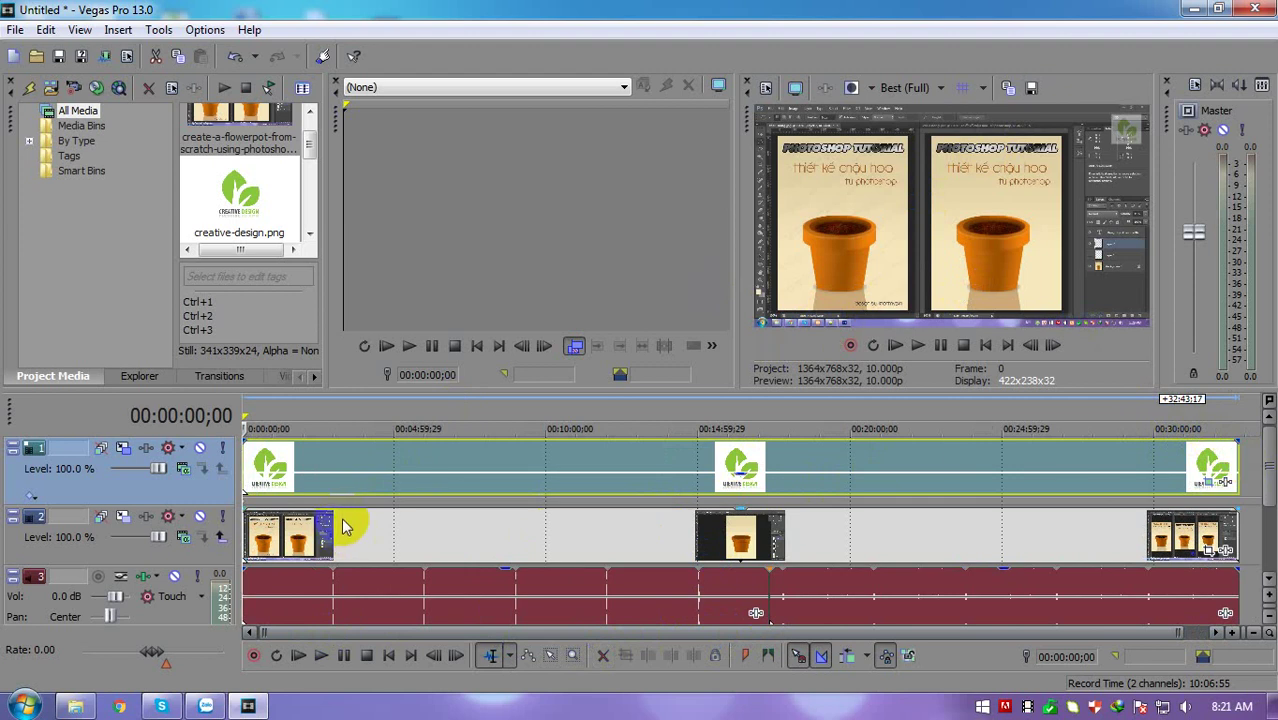
click(263, 600)
click(283, 550)
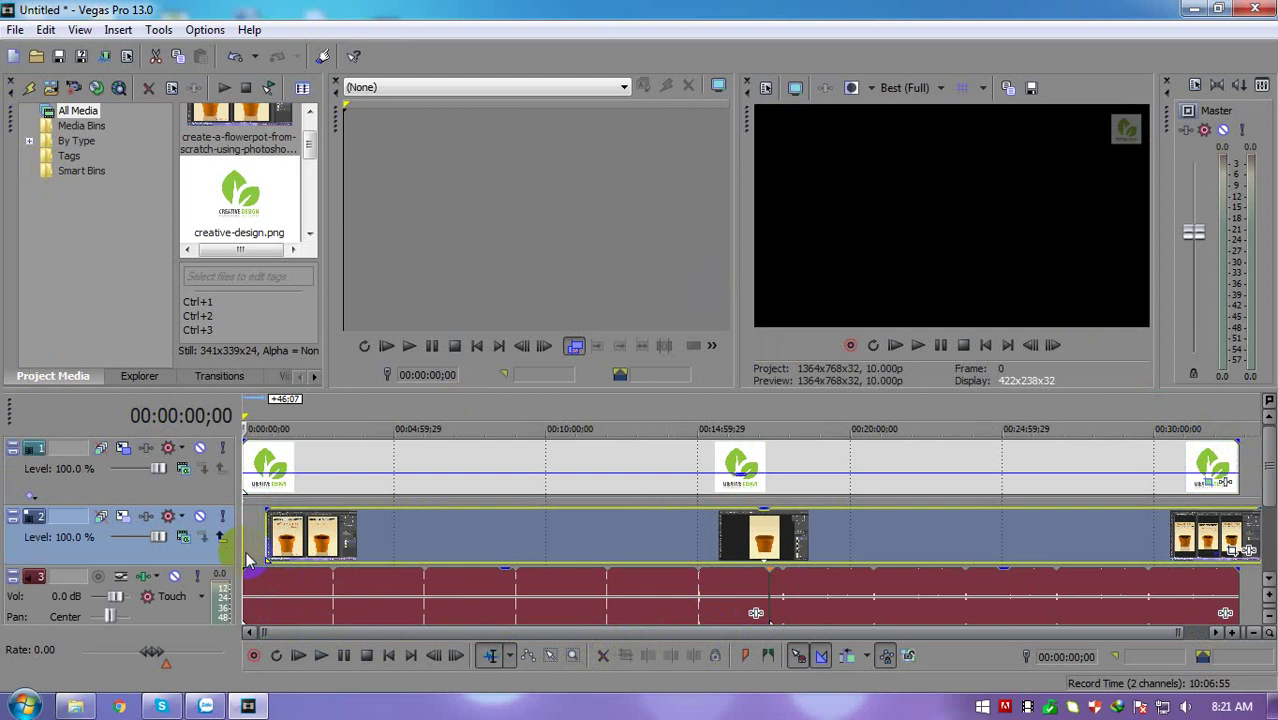
Insert an empty video track between the logo track and the flowerpot video track
right_click(42, 545)
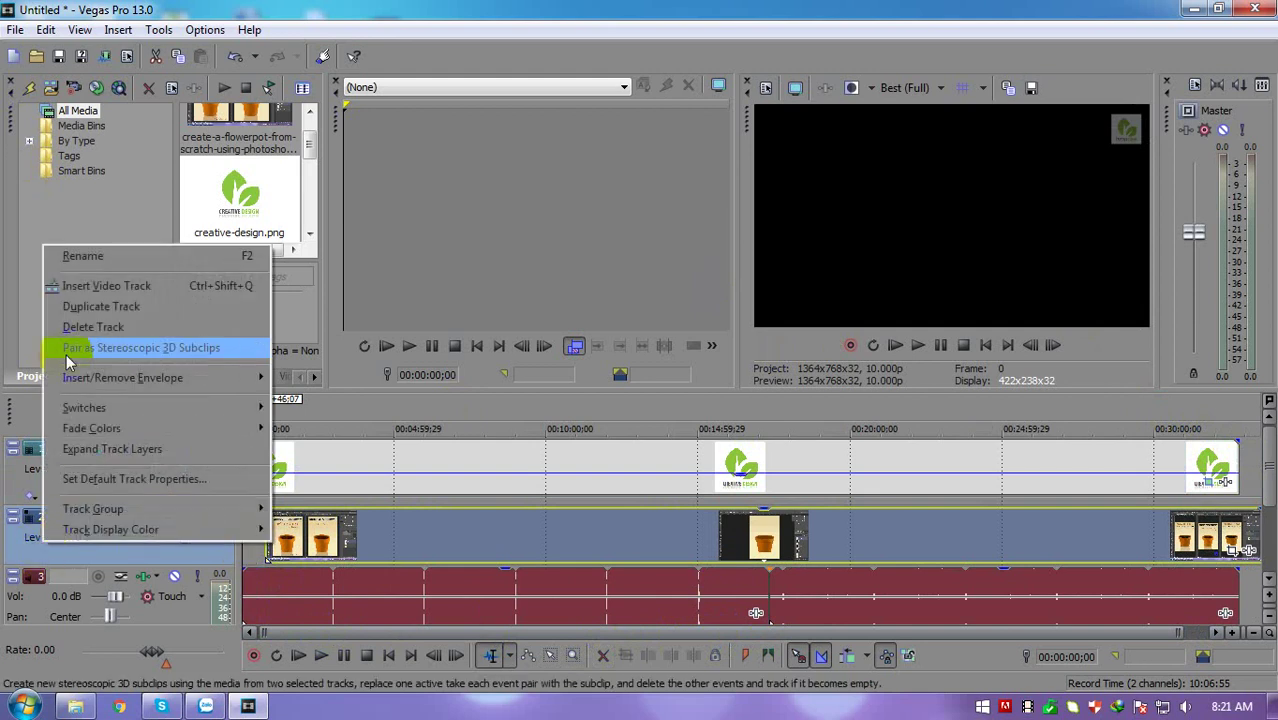
click(93, 285)
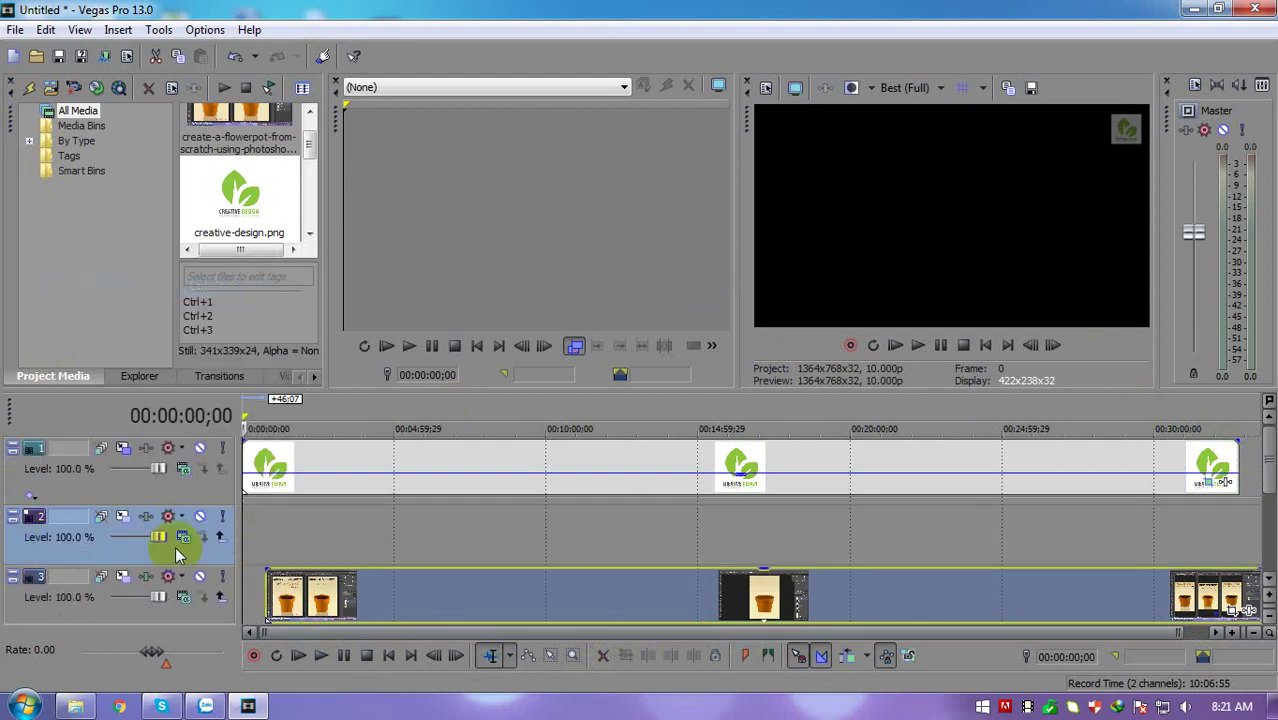
click(250, 545)
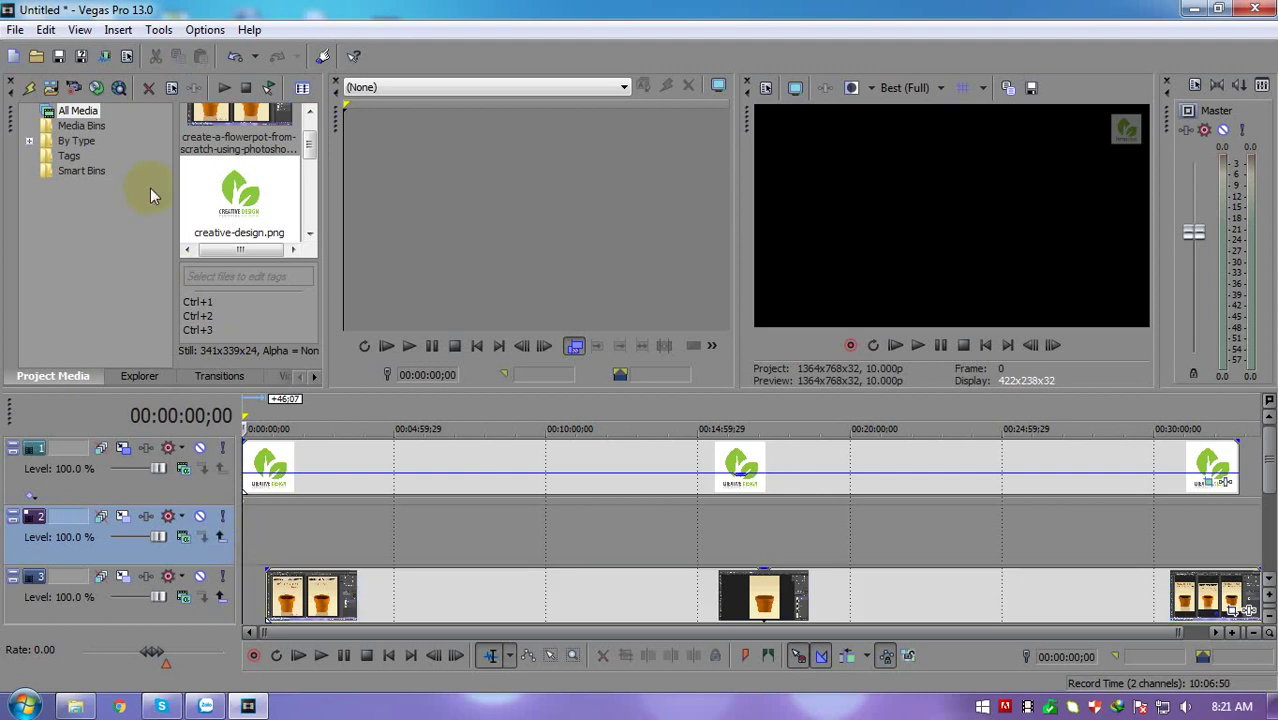
Look through the available transitions, video effects and media generators
click(140, 376)
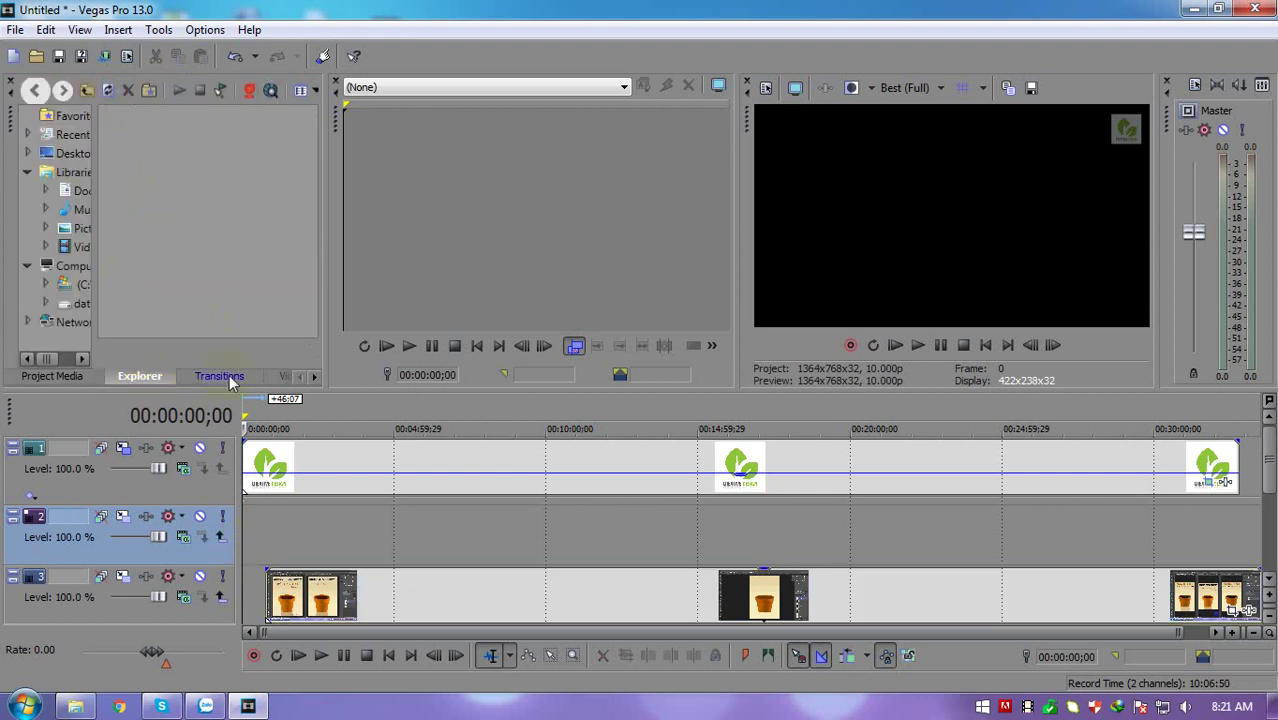
click(229, 376)
click(282, 376)
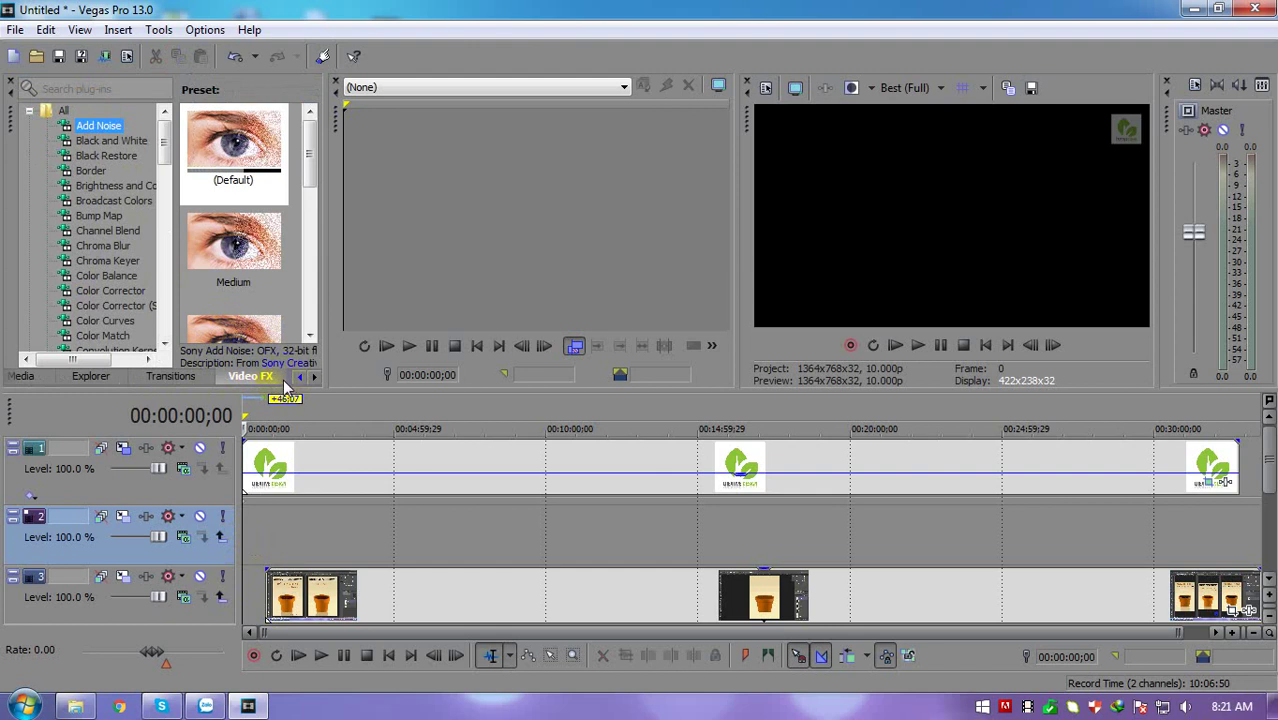
click(313, 377)
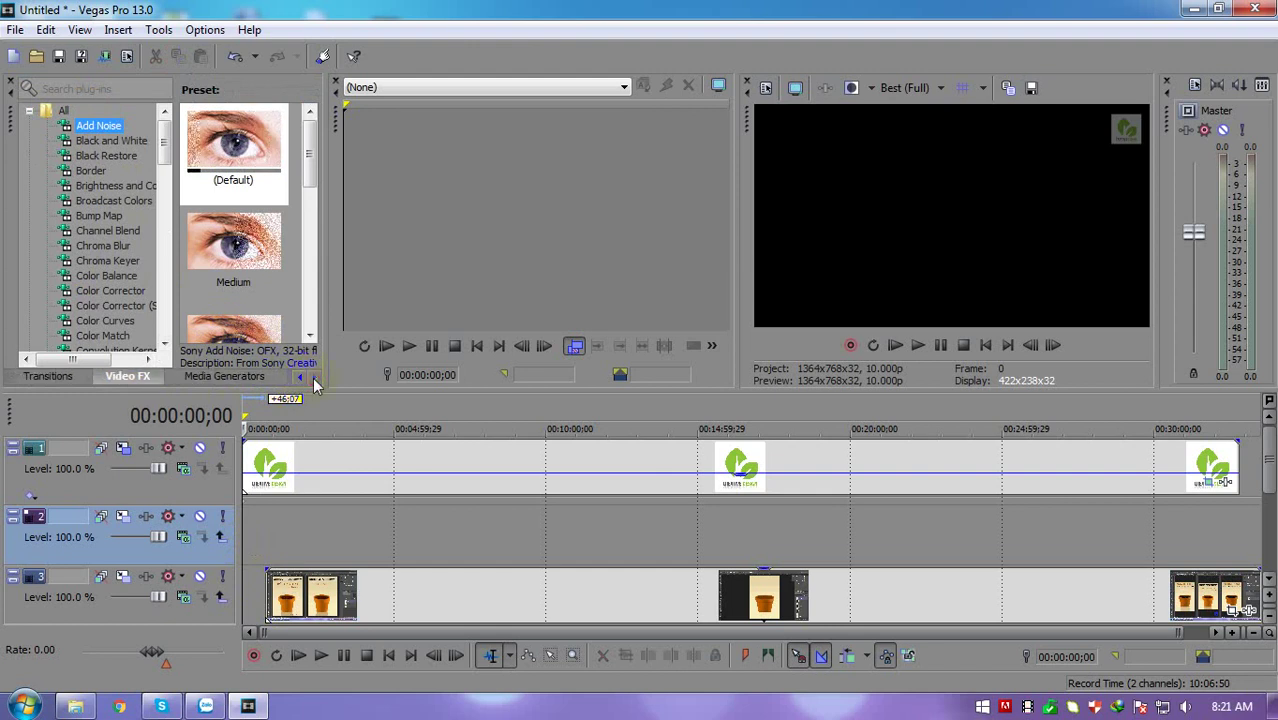
click(222, 377)
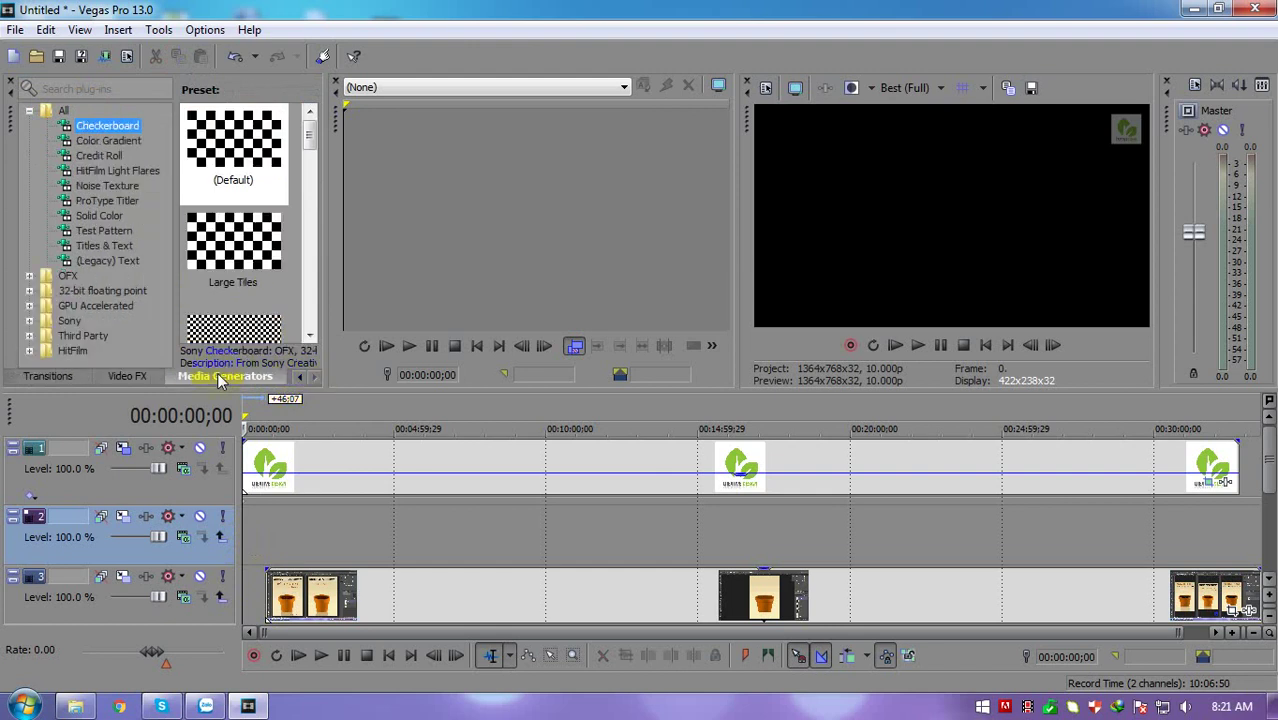
click(56, 377)
scroll(130, 260, down, 3)
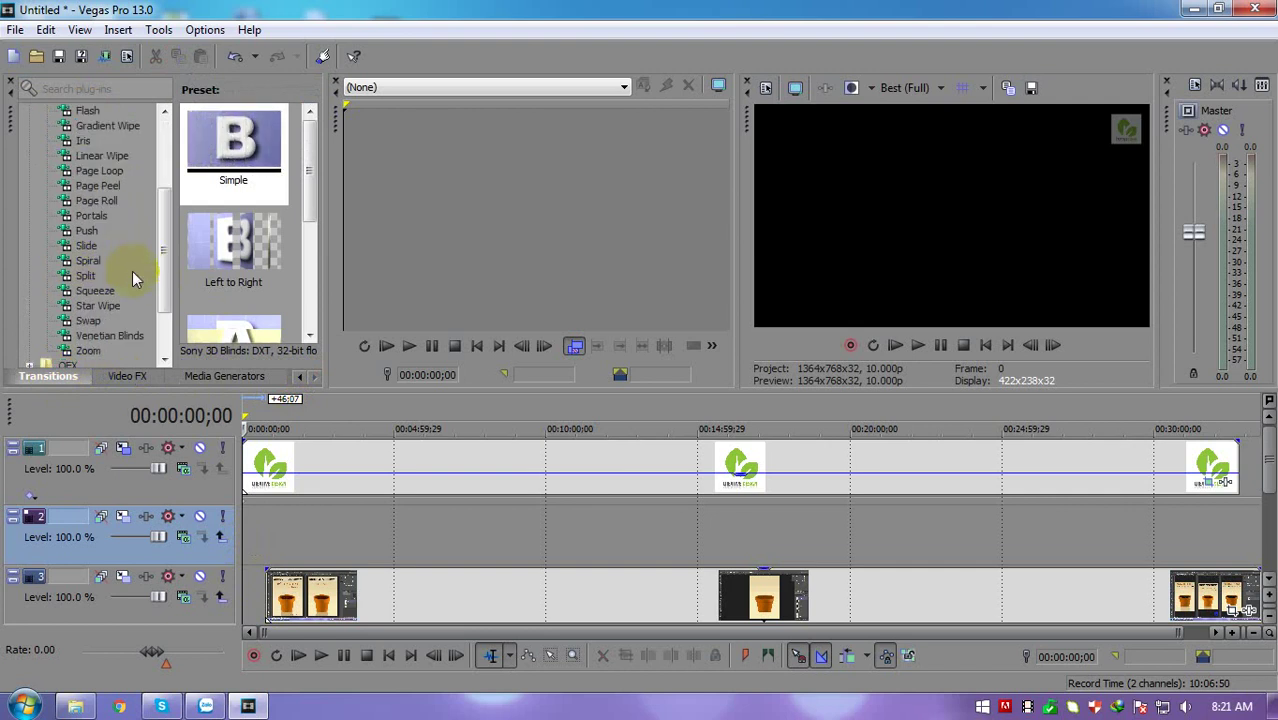
click(120, 377)
click(202, 376)
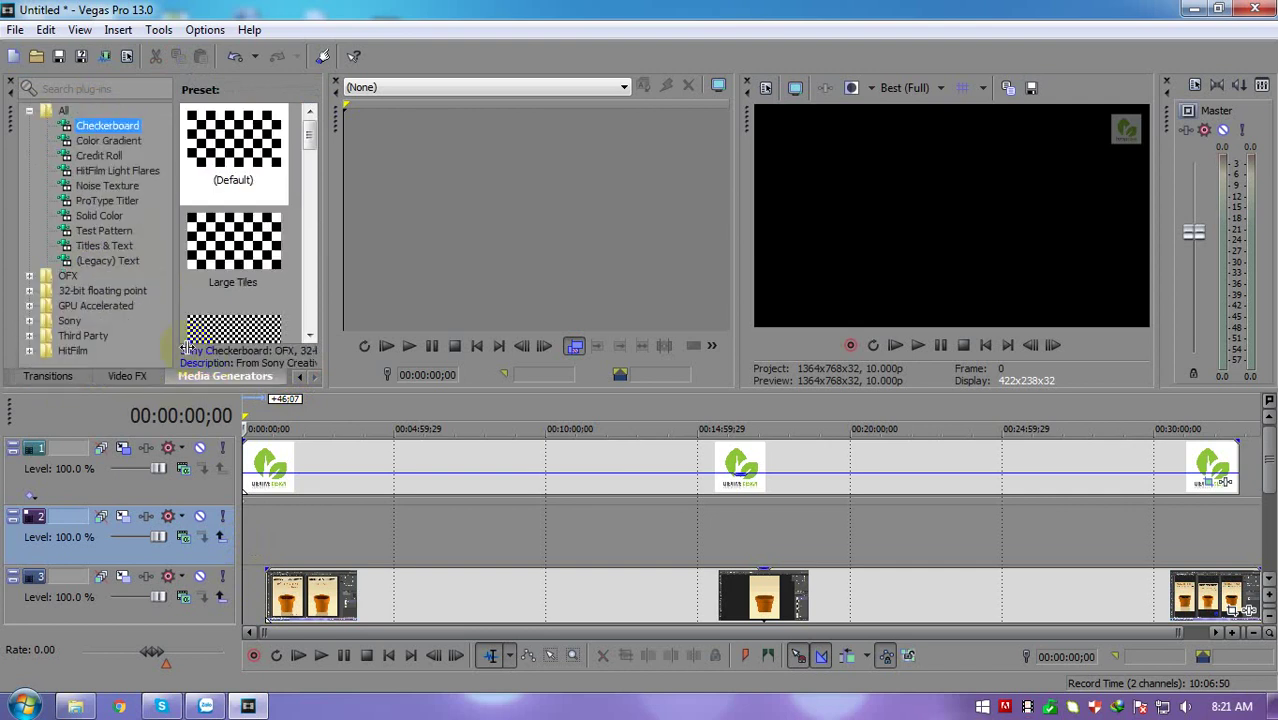
click(300, 378)
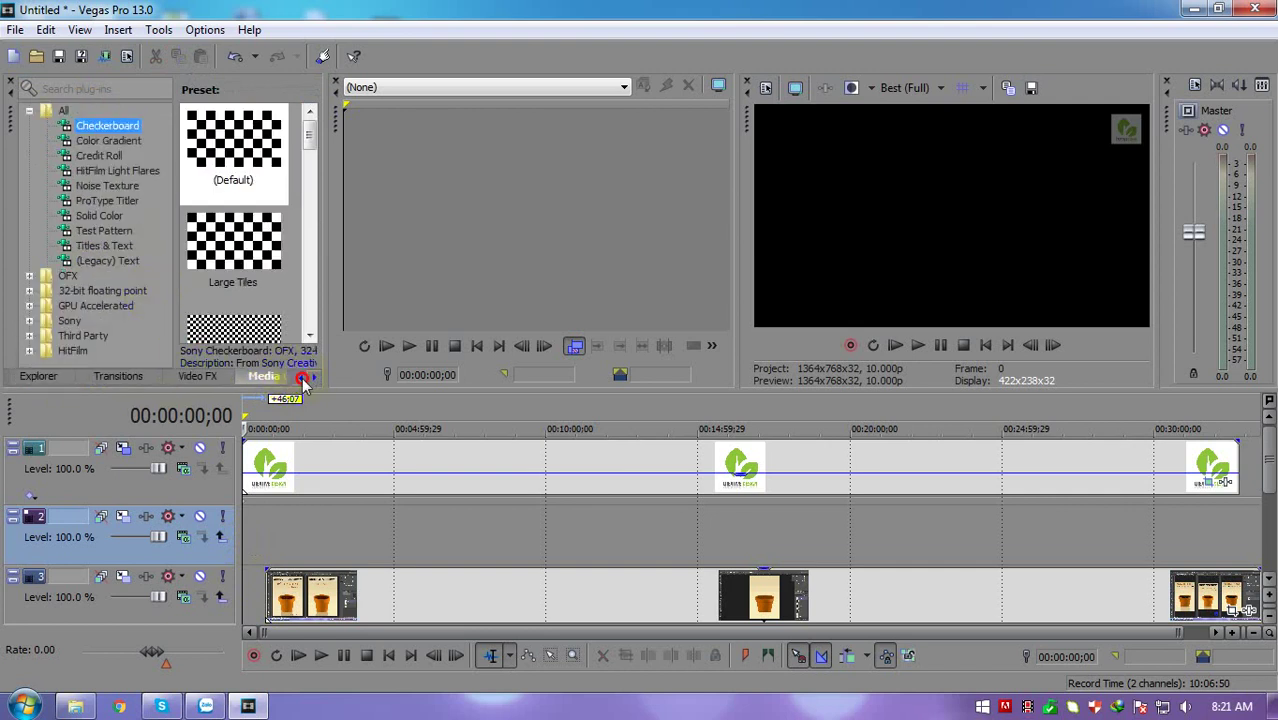
click(57, 372)
click(121, 379)
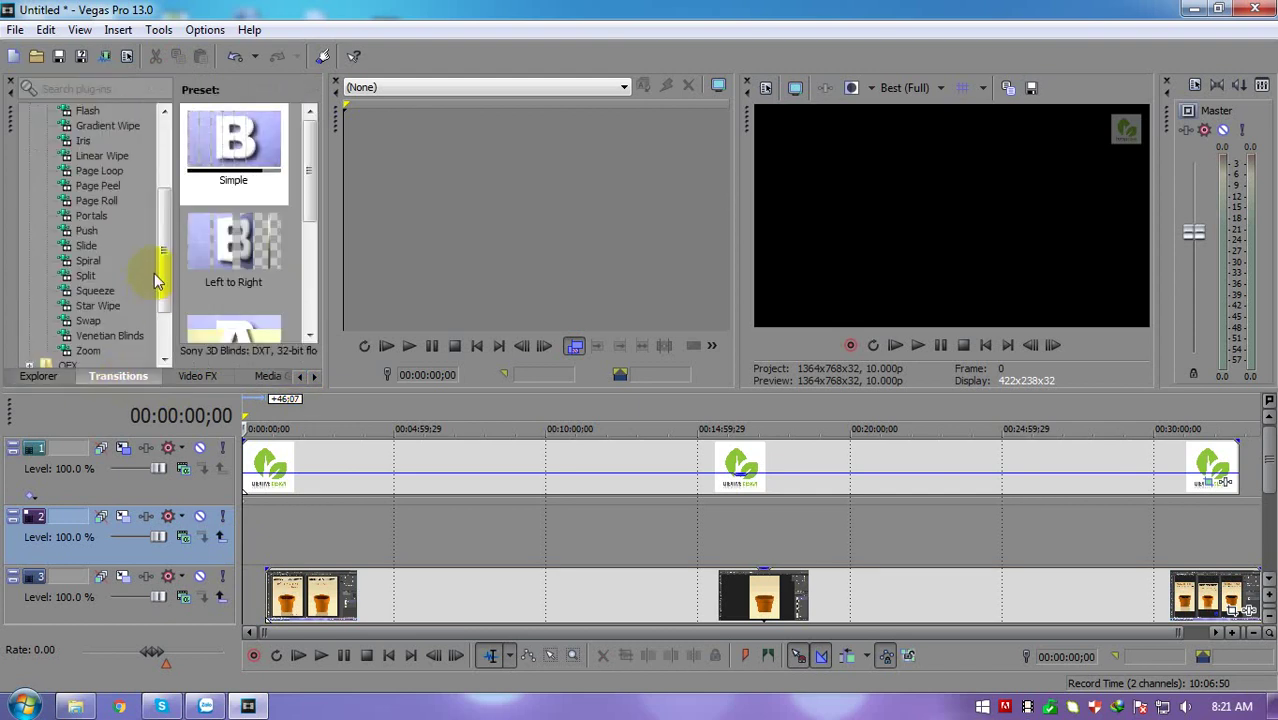
drag(160, 280, 170, 335)
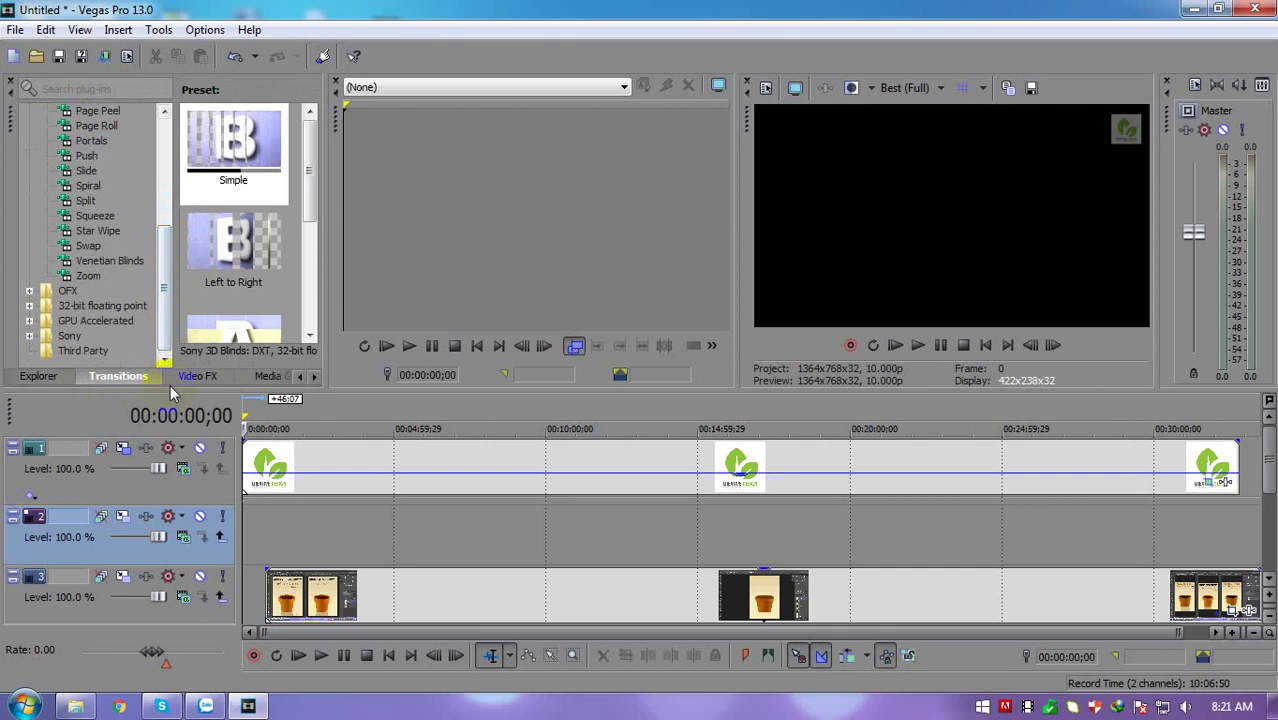
click(197, 376)
click(245, 377)
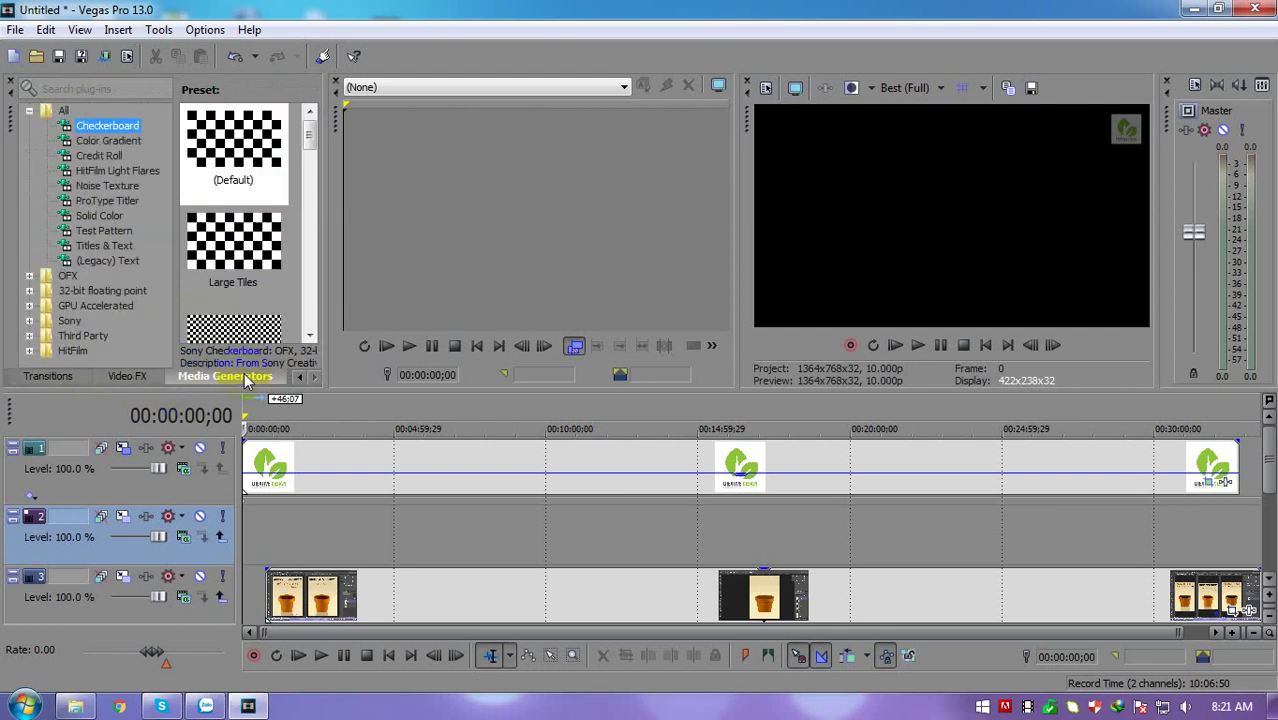
Examine the presets of the (Legacy) Text and Titles & Text generators
click(84, 259)
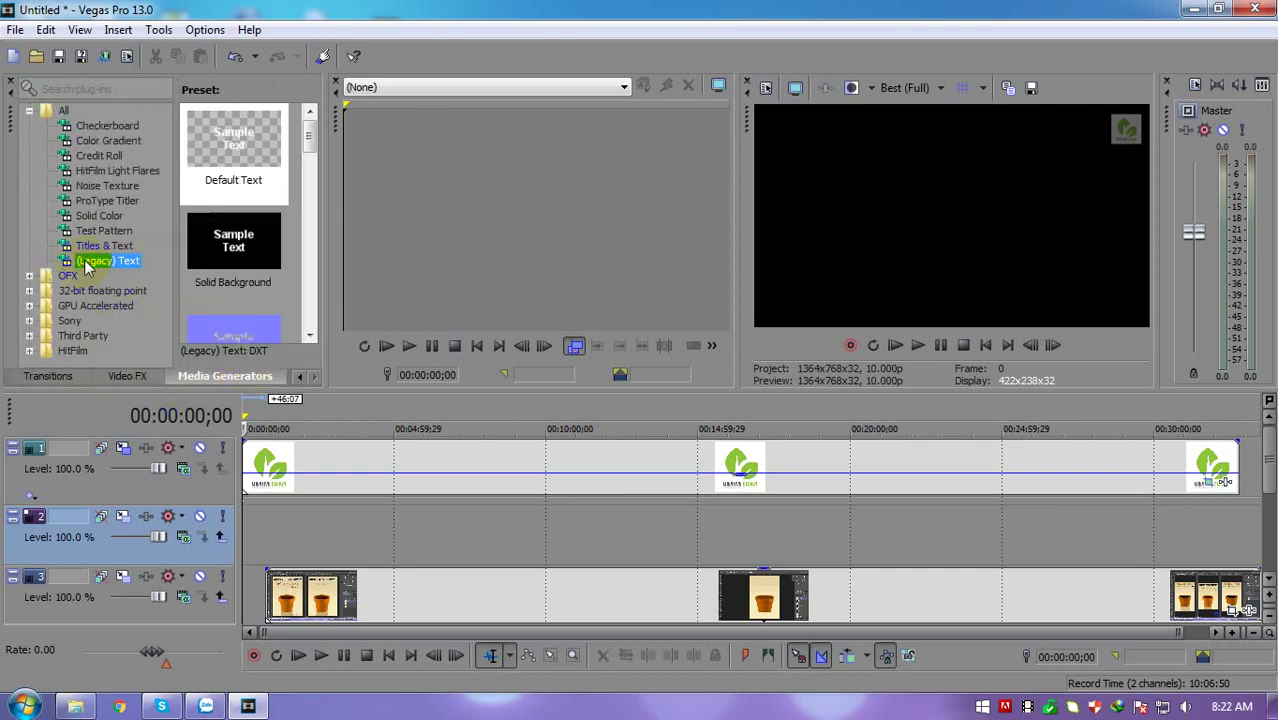
drag(313, 157, 318, 327)
click(117, 251)
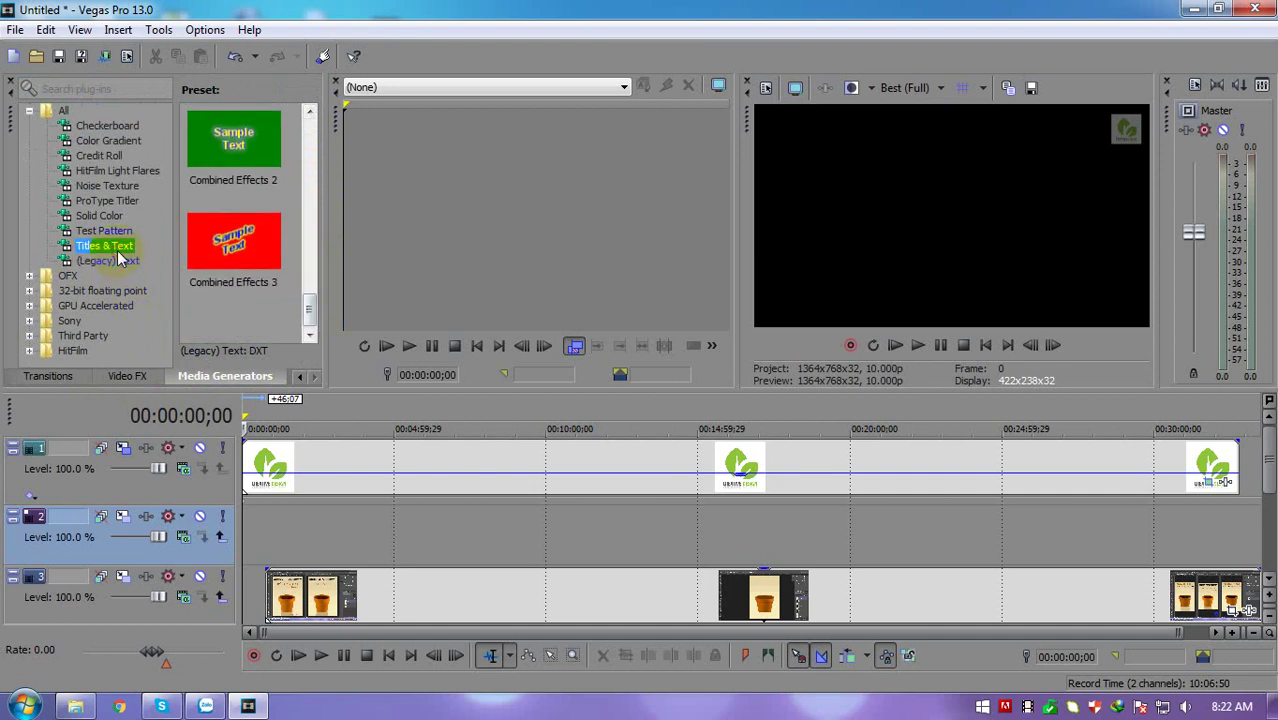
click(108, 260)
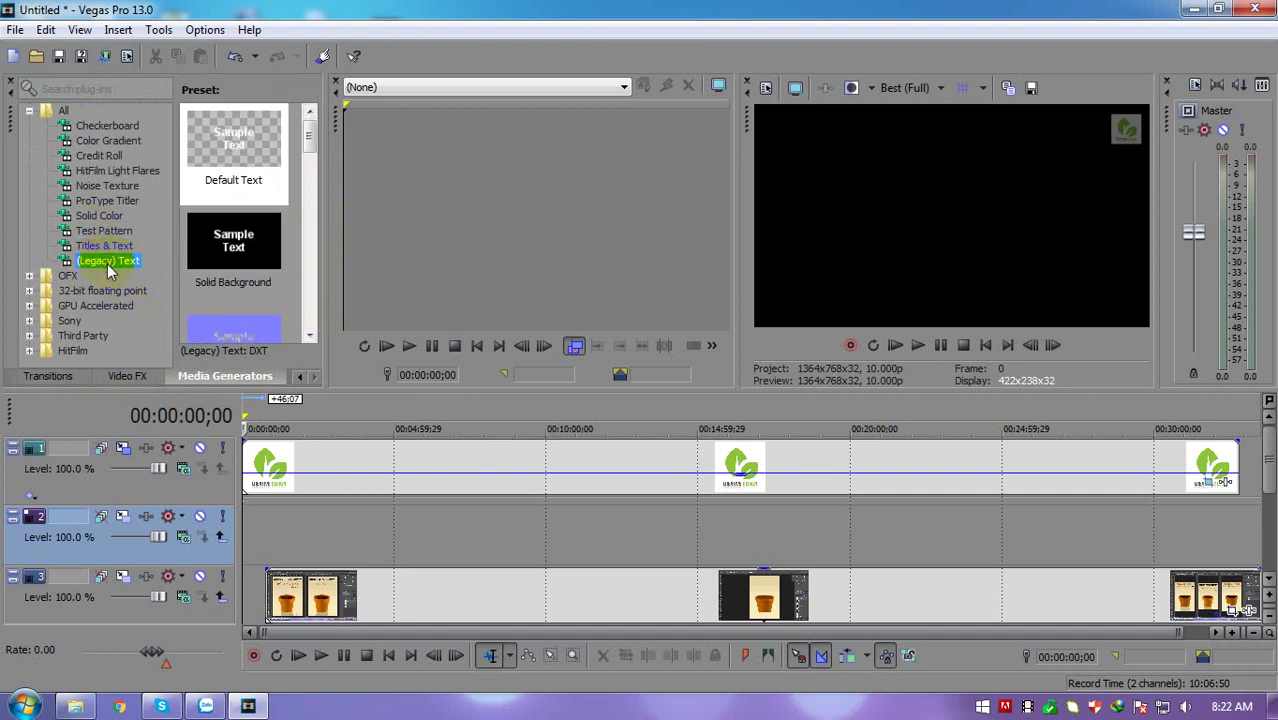
drag(309, 125, 308, 195)
Compare the presets of the other media generators, including Checkerboard, Color Gradient, Noise Texture, ProType Titler and Solid Color, with Titles & Text
click(108, 125)
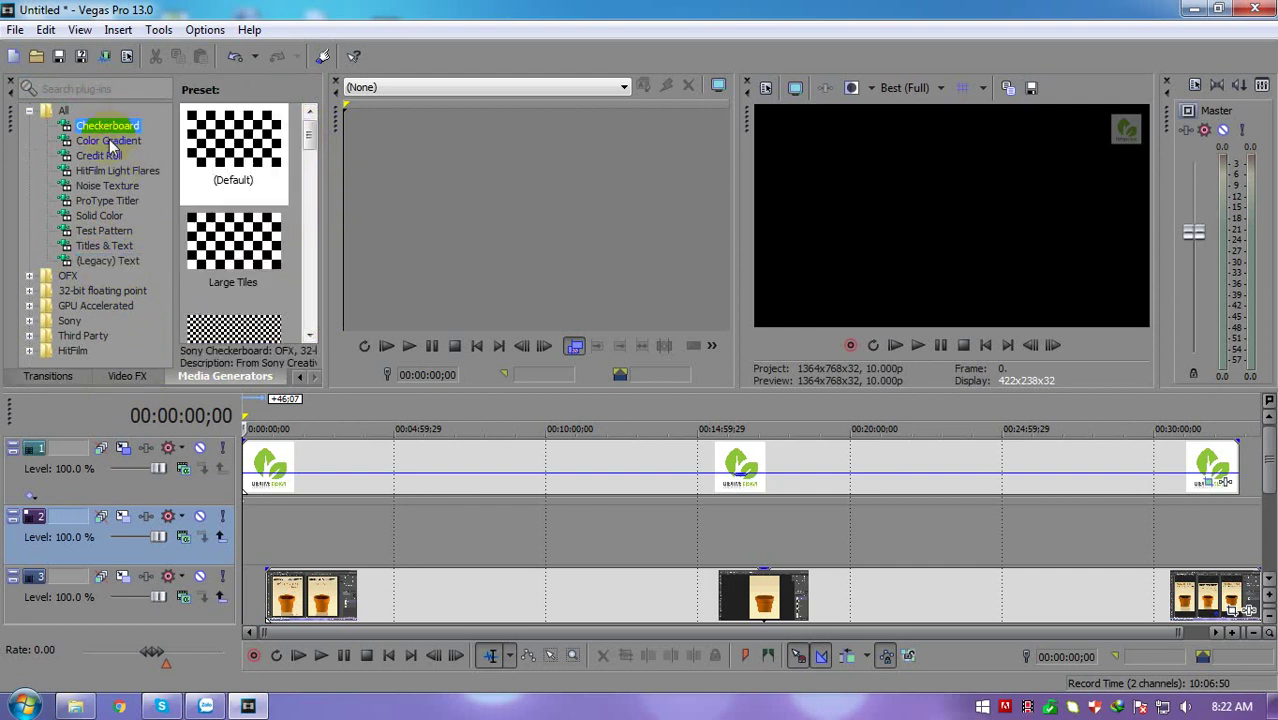
click(108, 140)
click(108, 171)
click(108, 186)
click(107, 200)
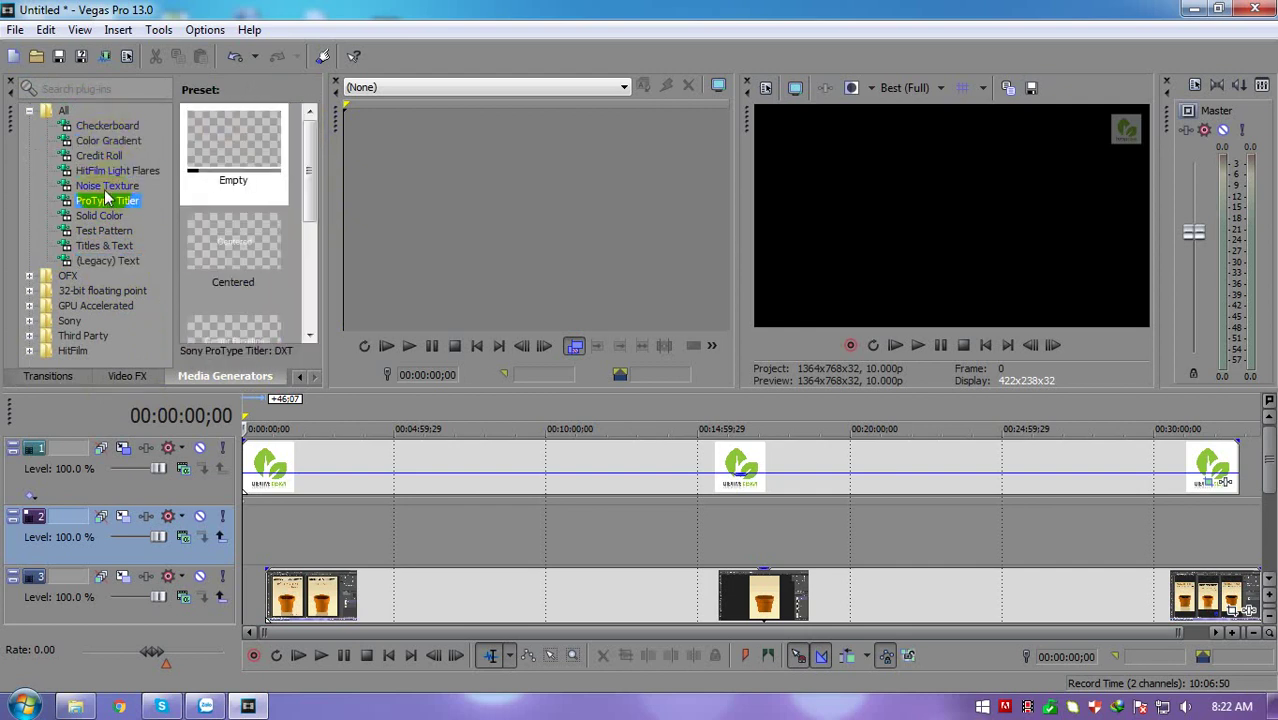
click(108, 187)
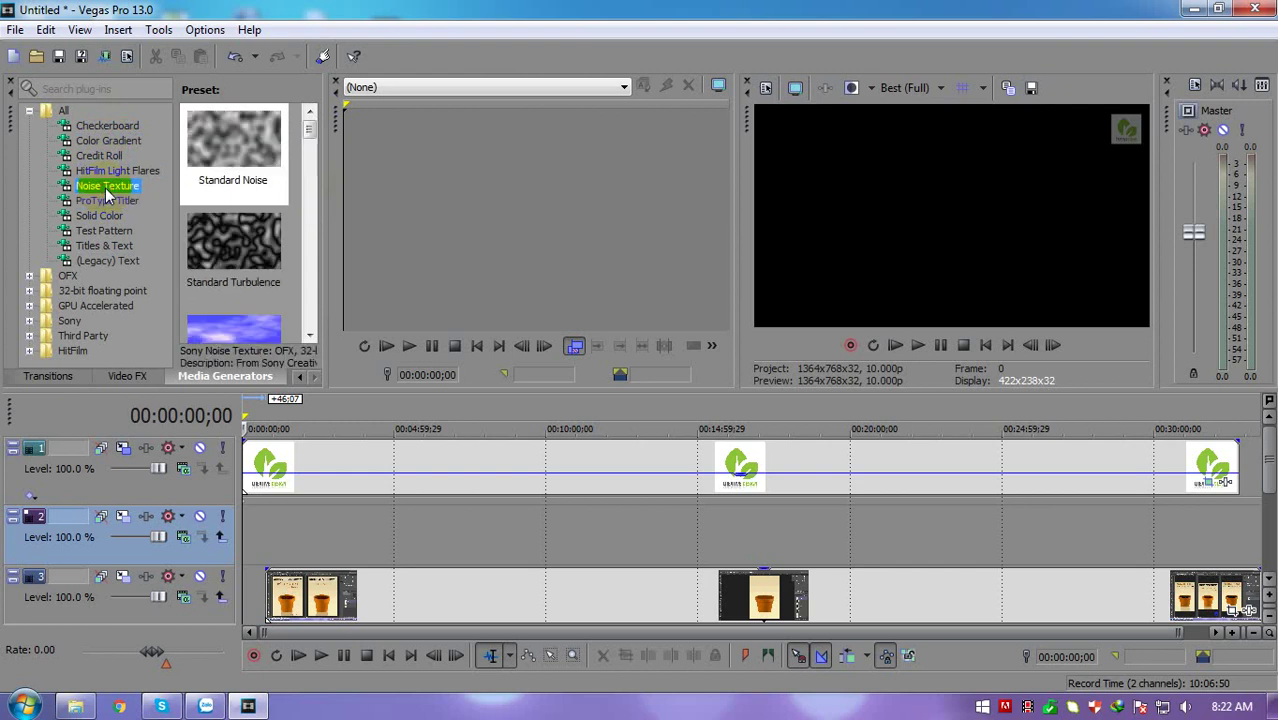
click(108, 202)
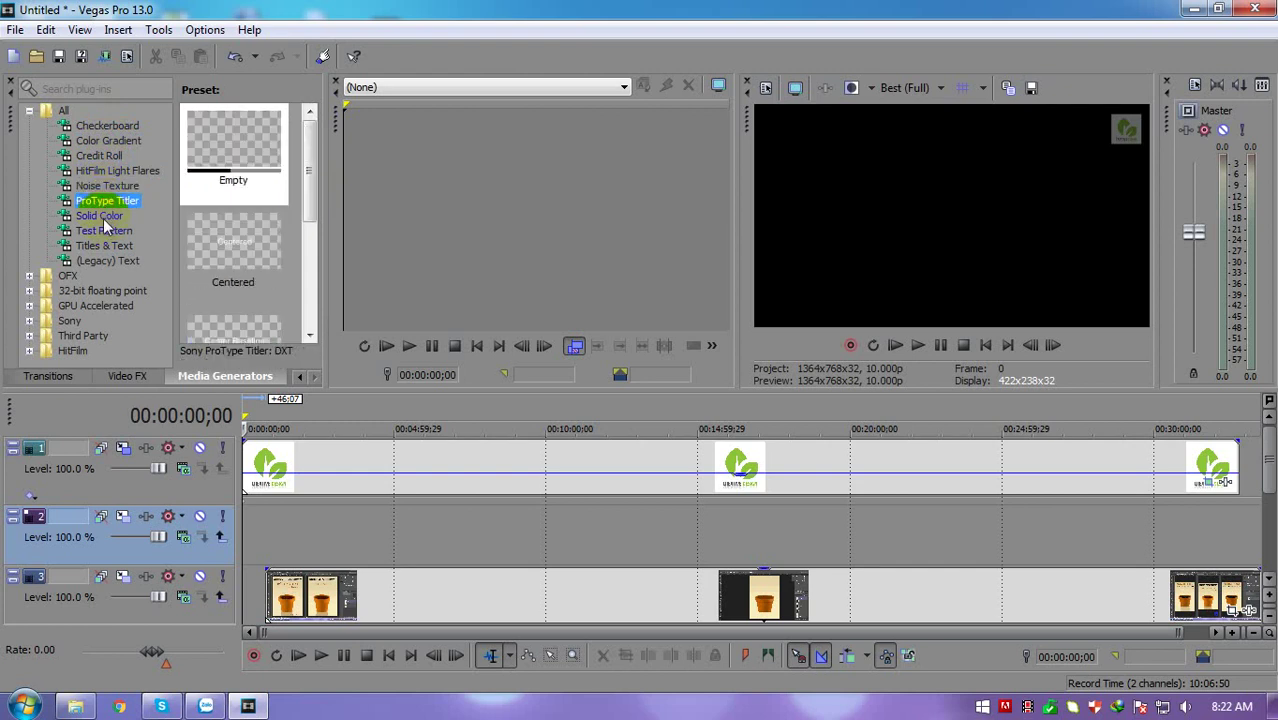
click(101, 216)
click(104, 247)
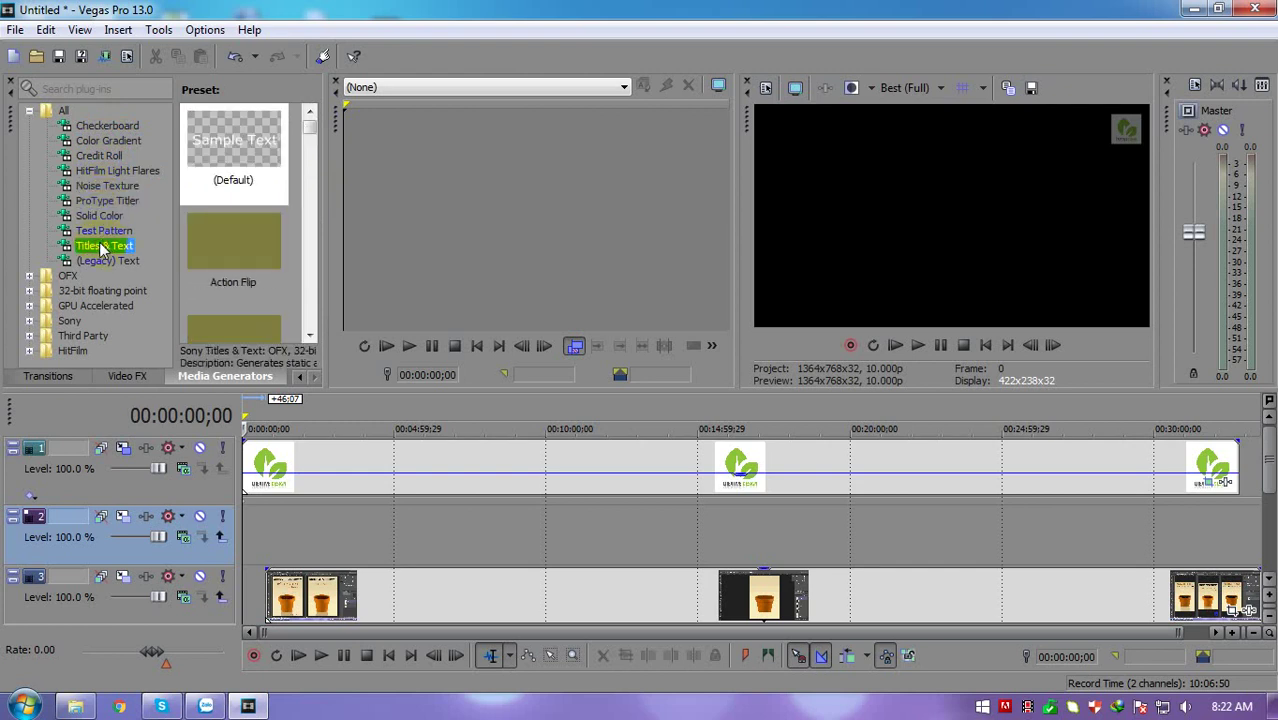
click(100, 232)
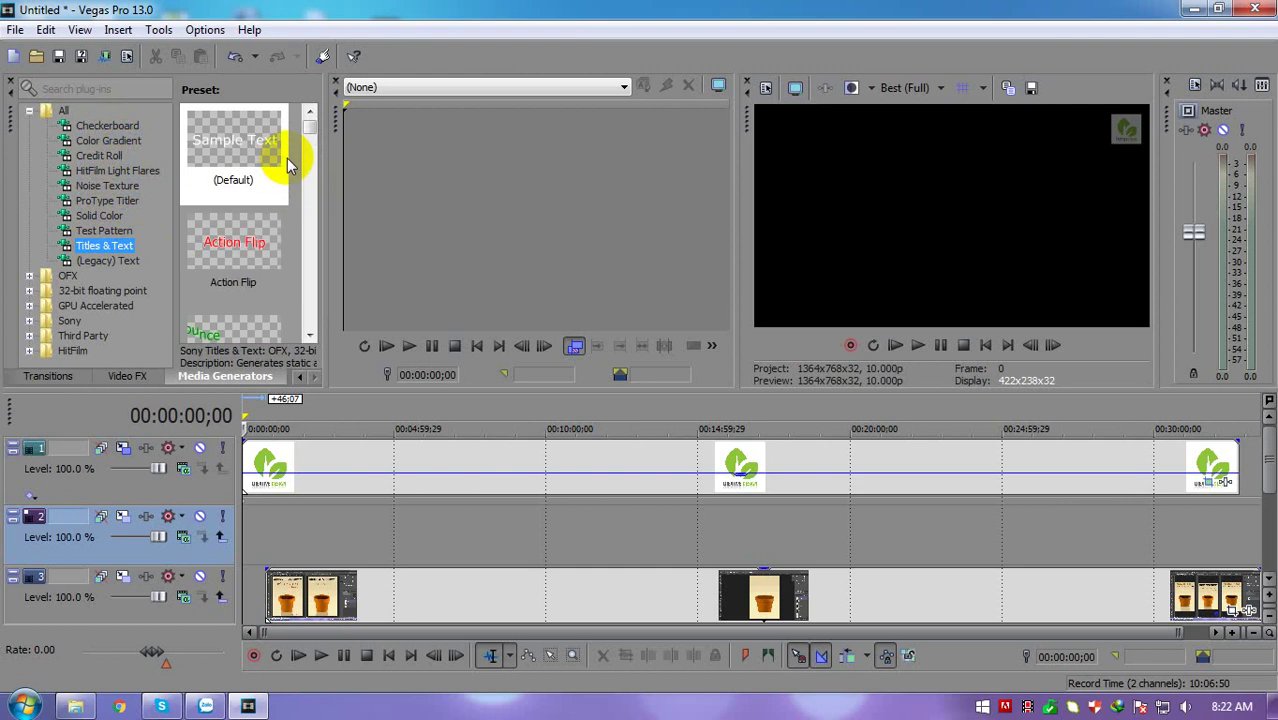
Add the Action Flip preset of Titles & Text to the start of the empty track 2
drag(308, 130, 308, 326)
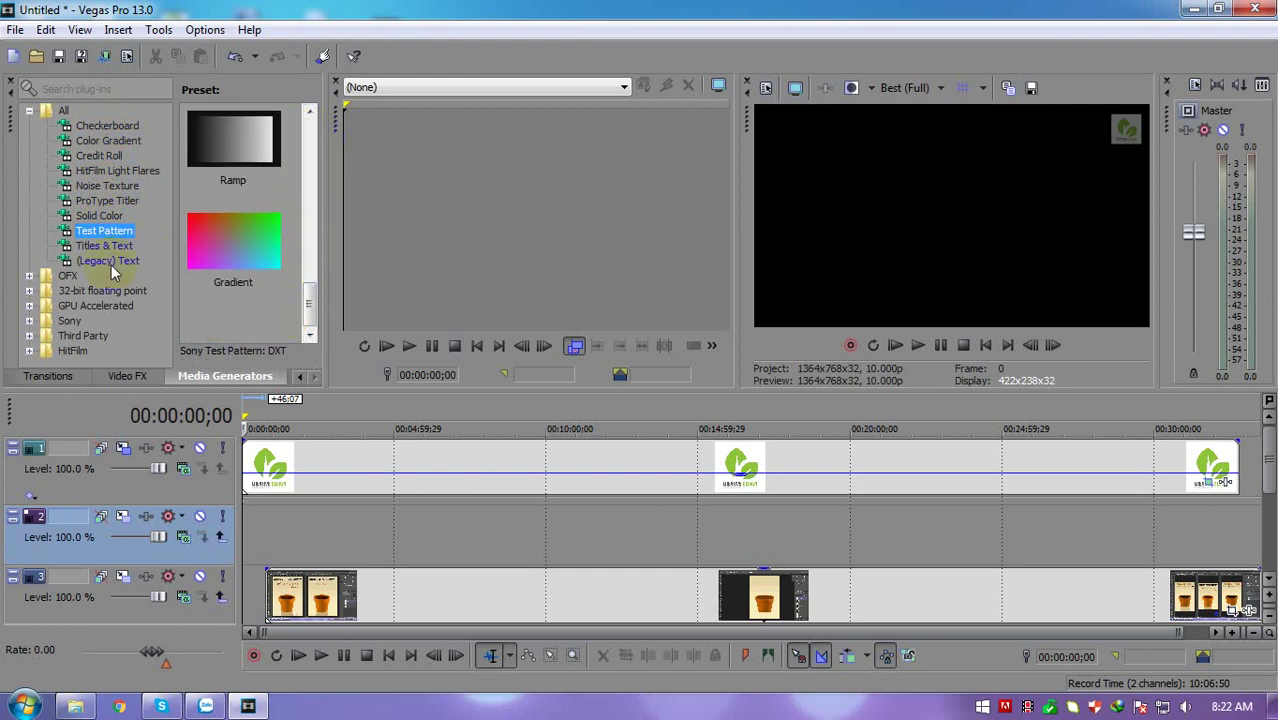
click(97, 217)
click(103, 245)
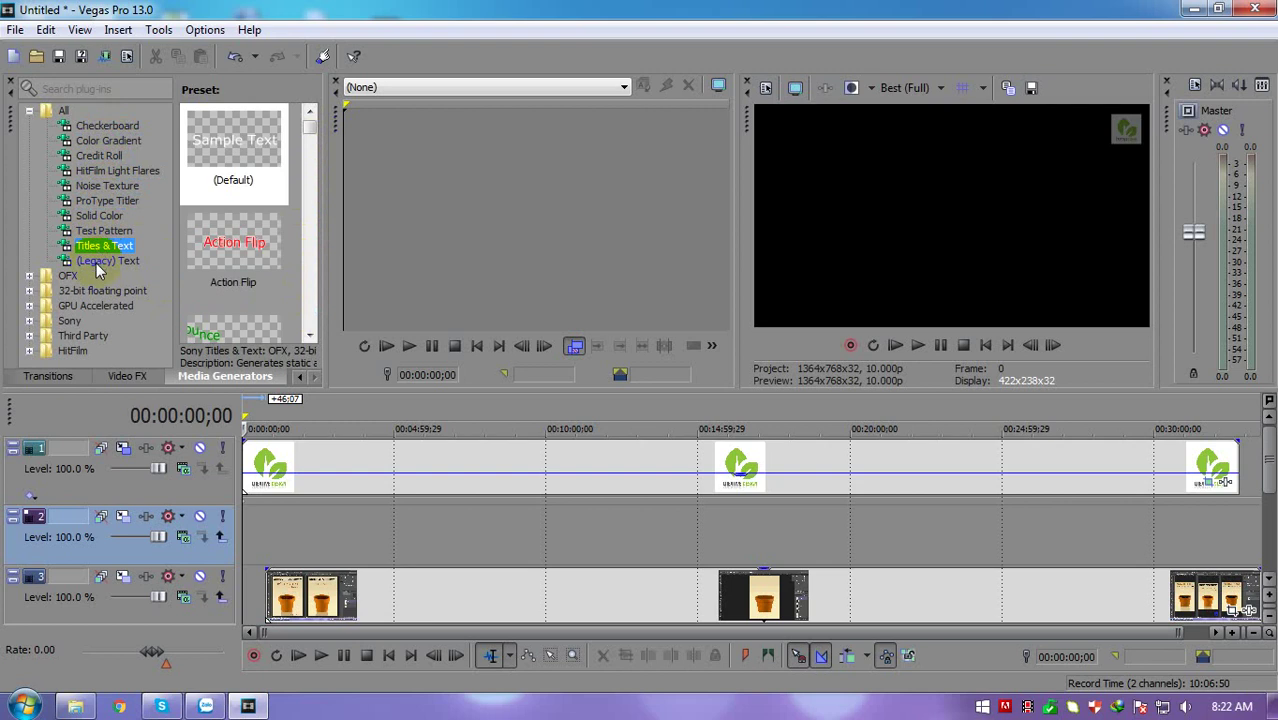
mouse_move(276, 262)
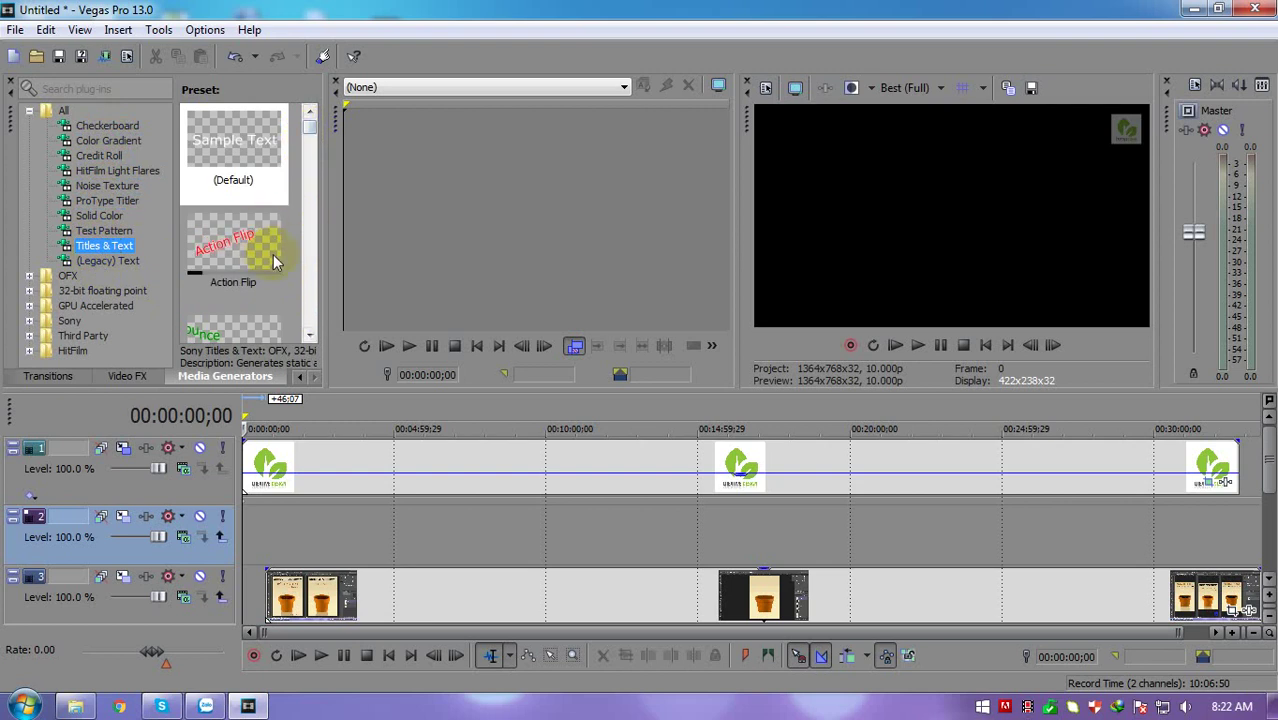
mouse_move(220, 248)
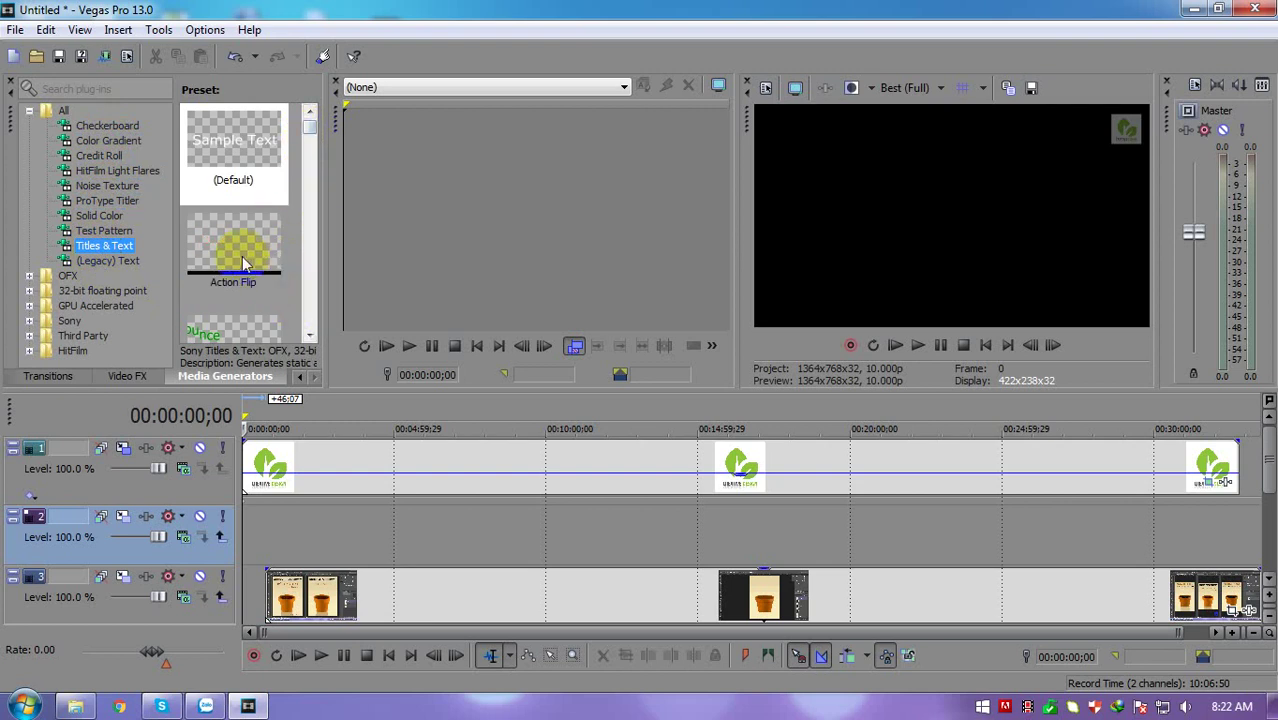
drag(212, 248, 252, 538)
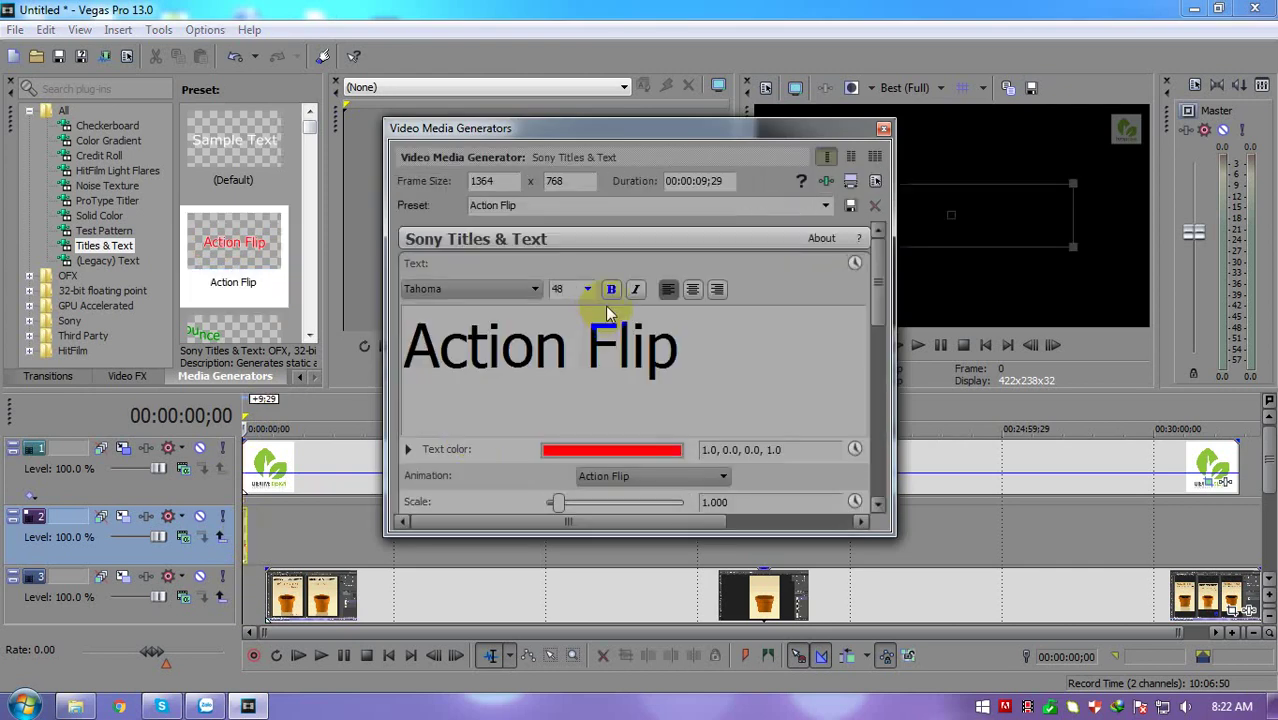
Replace the title's sample text with "Photoshop Tutorials"
drag(680, 345, 624, 345)
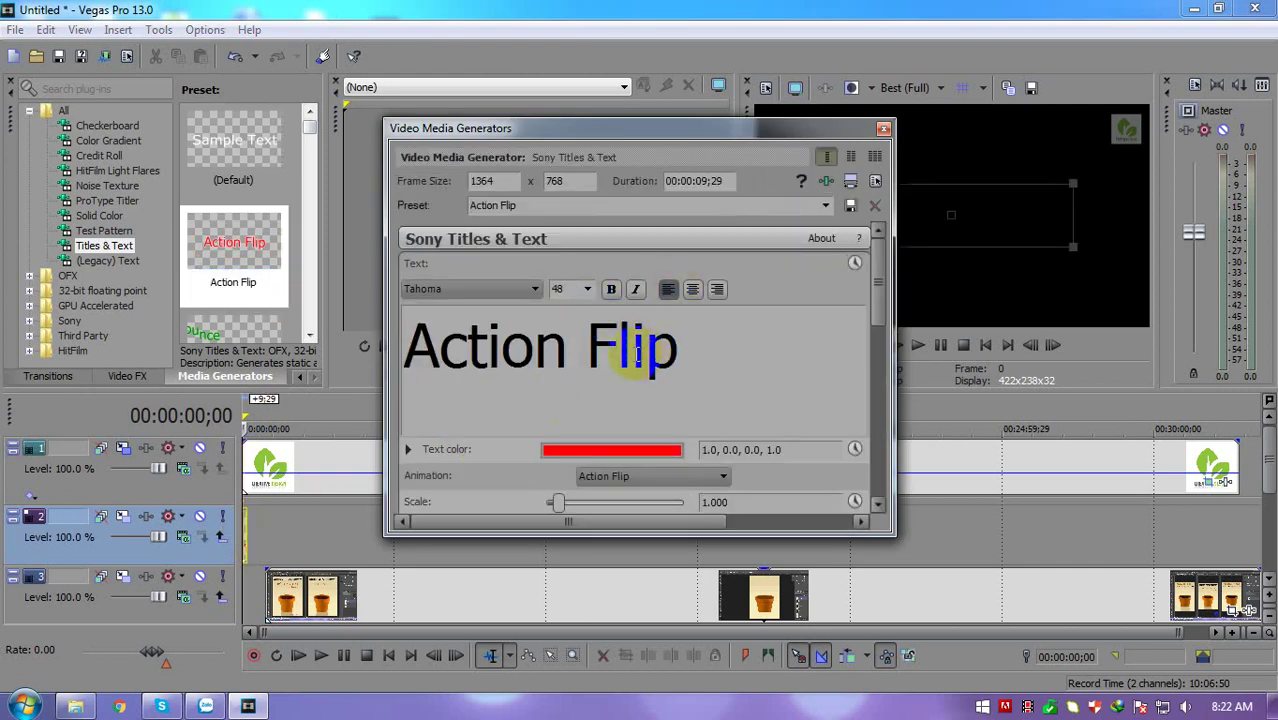
click(720, 343)
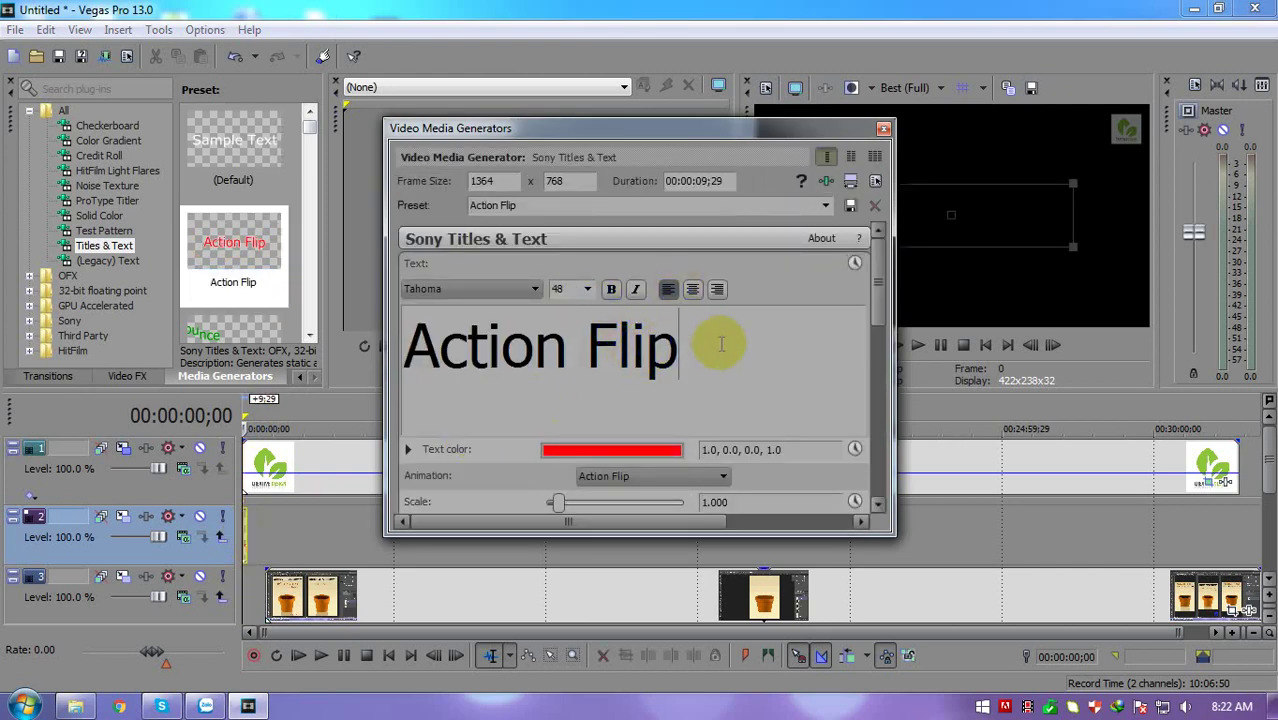
drag(719, 351, 405, 357)
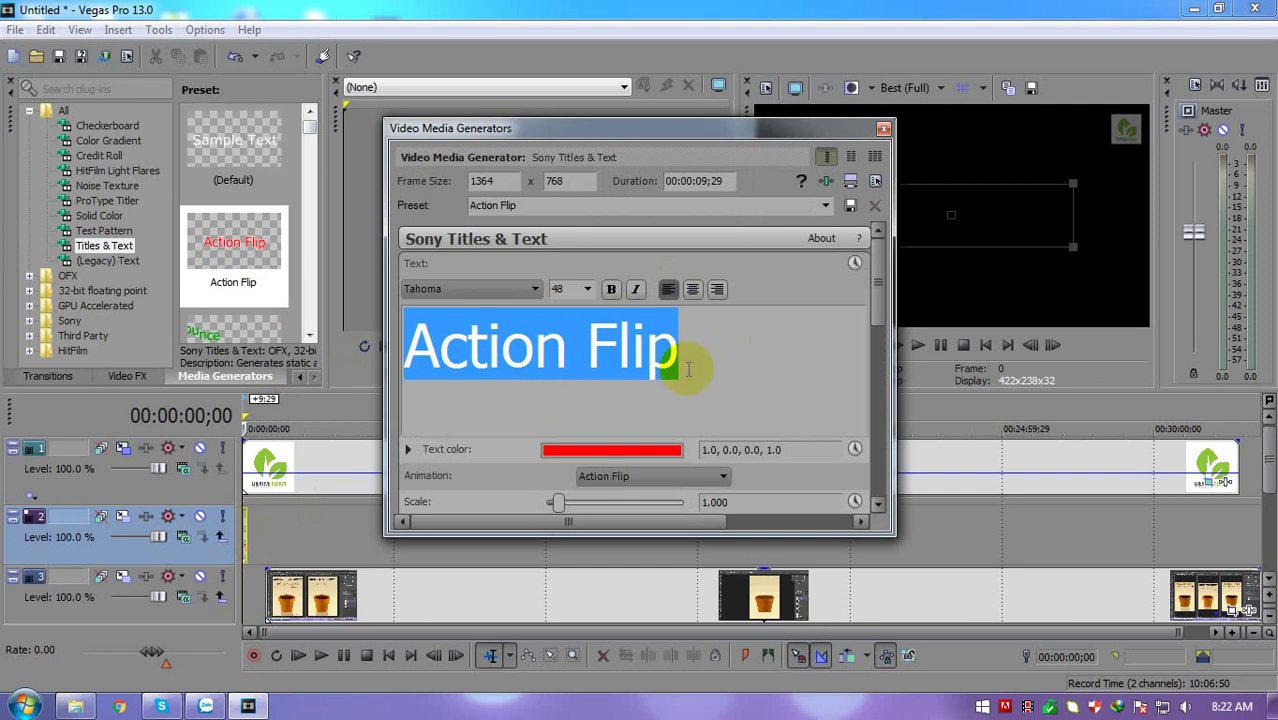
text(Tut)
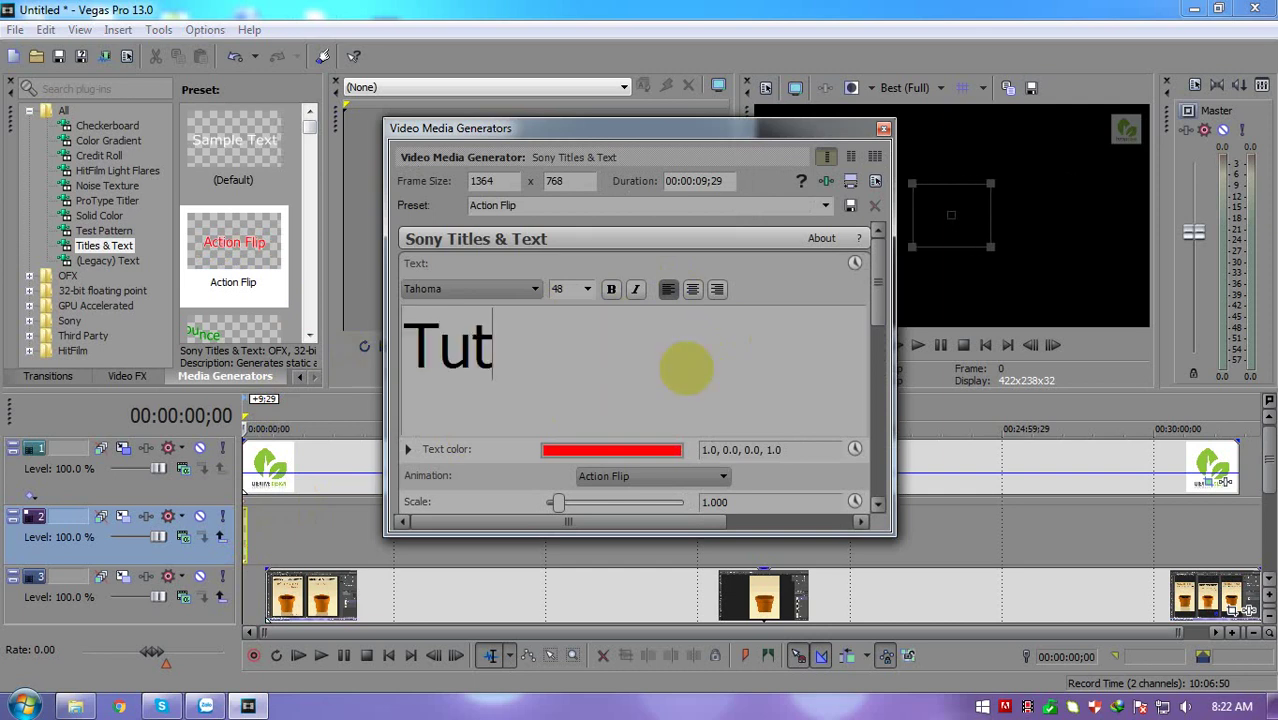
text(orail)
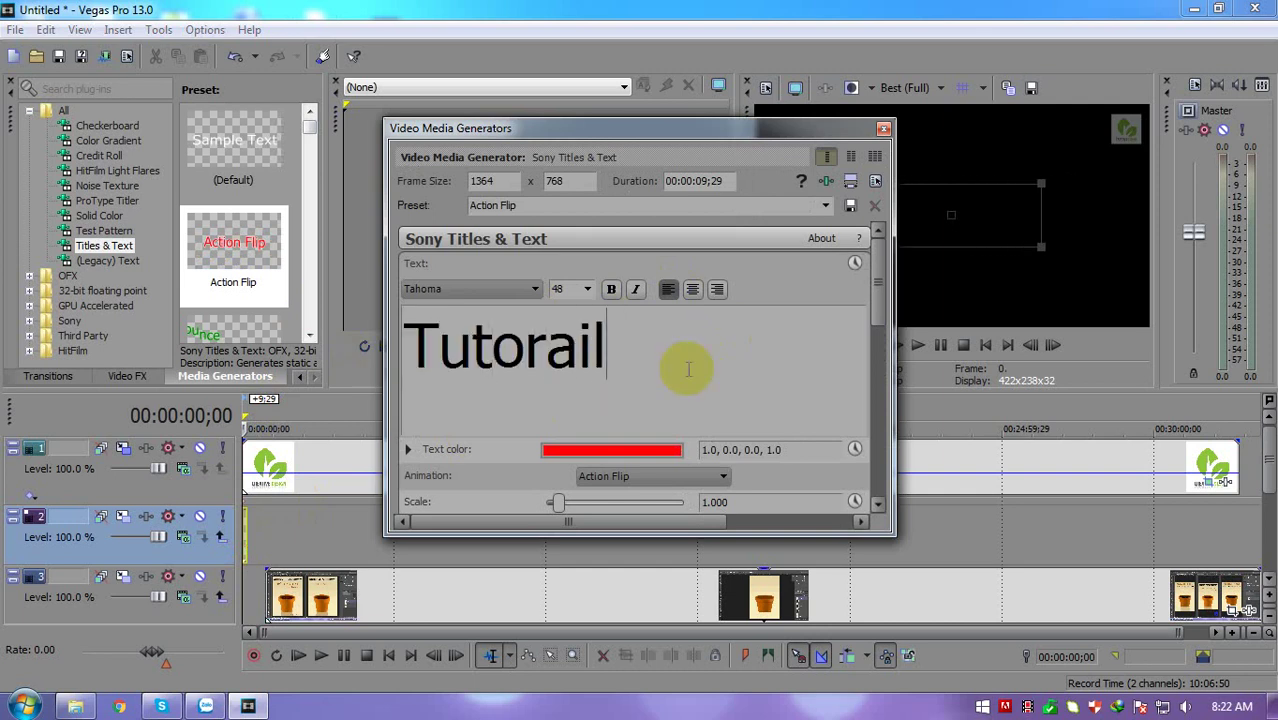
key(BackSpace)
key(BackSpace)
key(BackSpace)
text(u)
key(BackSpace)
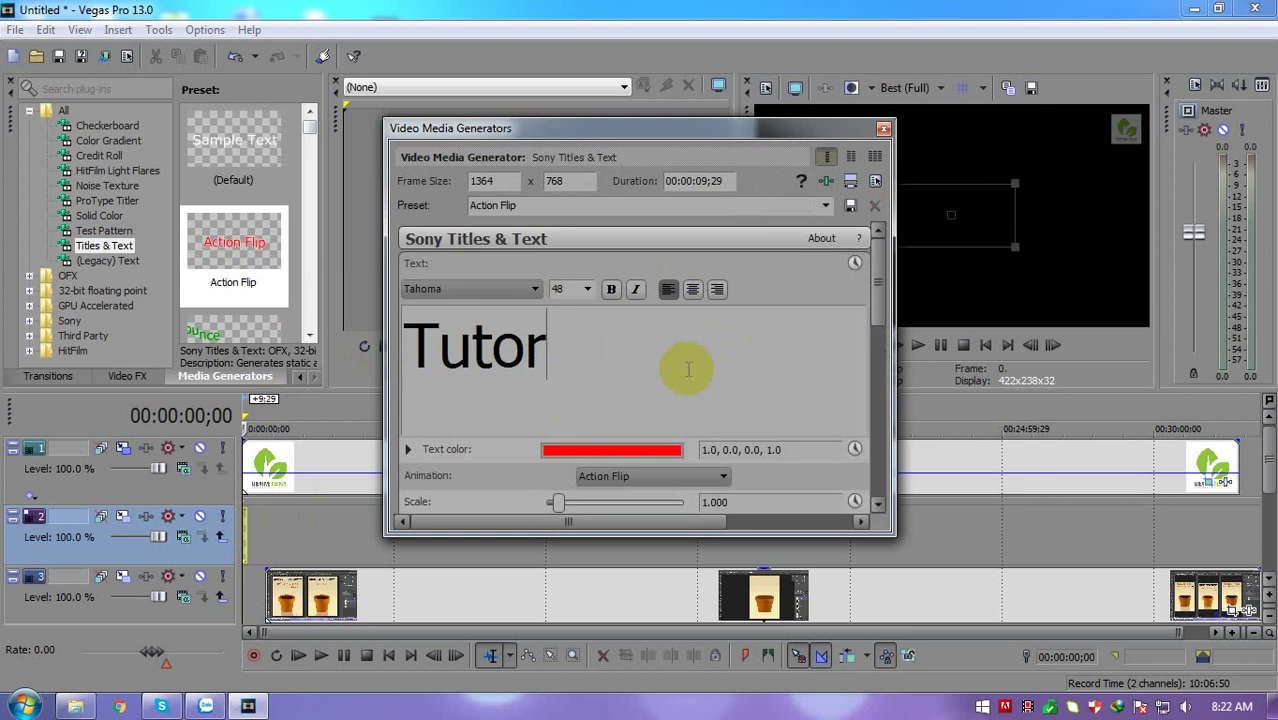
text(ialPhotoo)
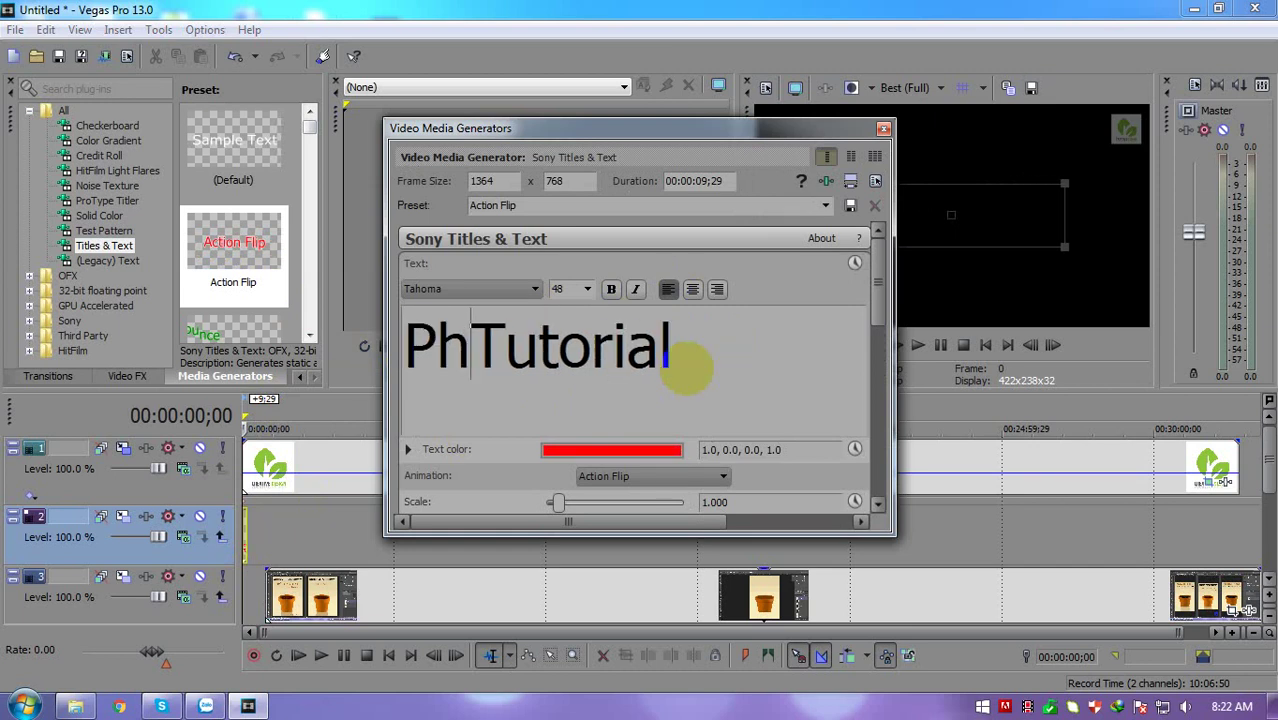
key(BackSpace)
text(s)
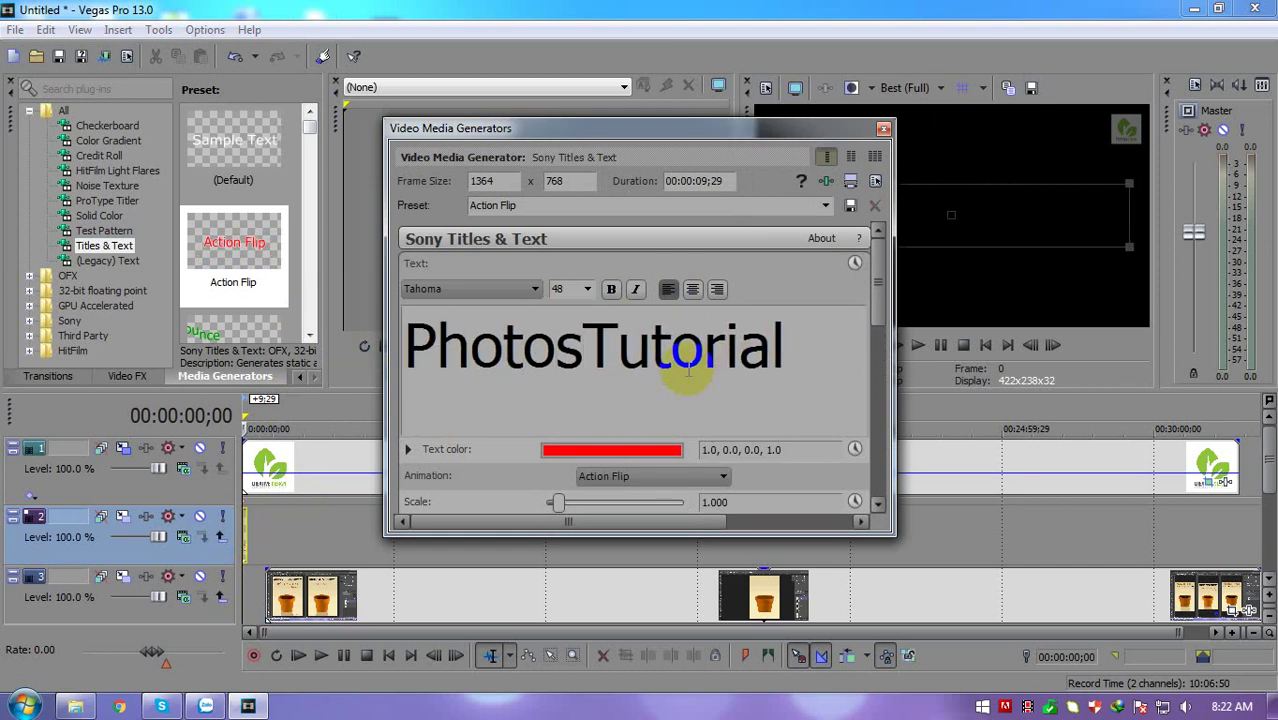
text(hop)
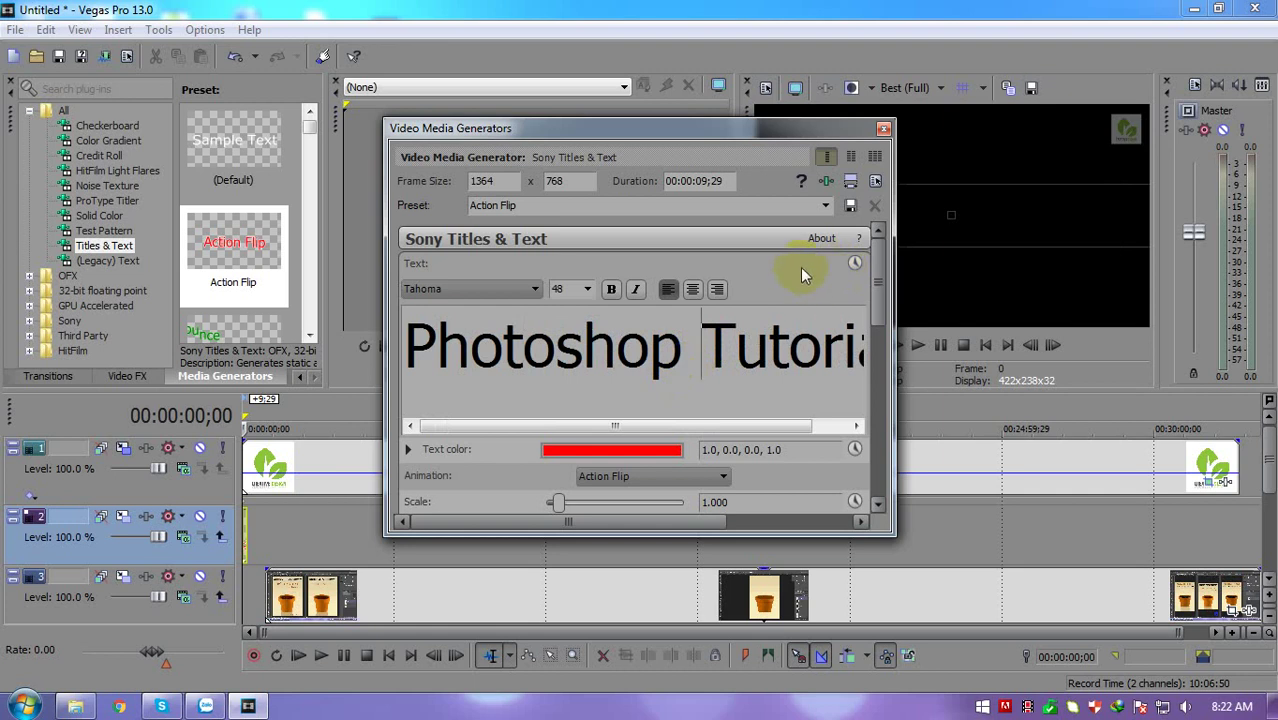
key(End)
text(s)
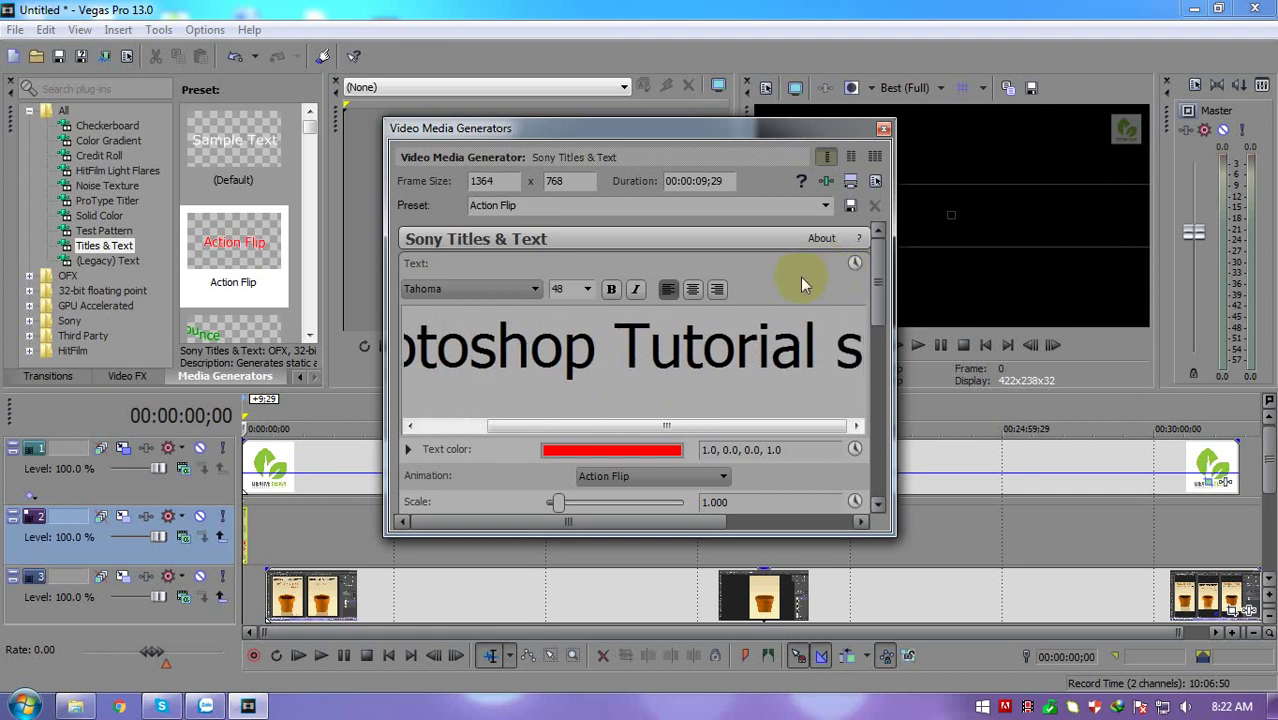
key(Left)
key(BackSpace)
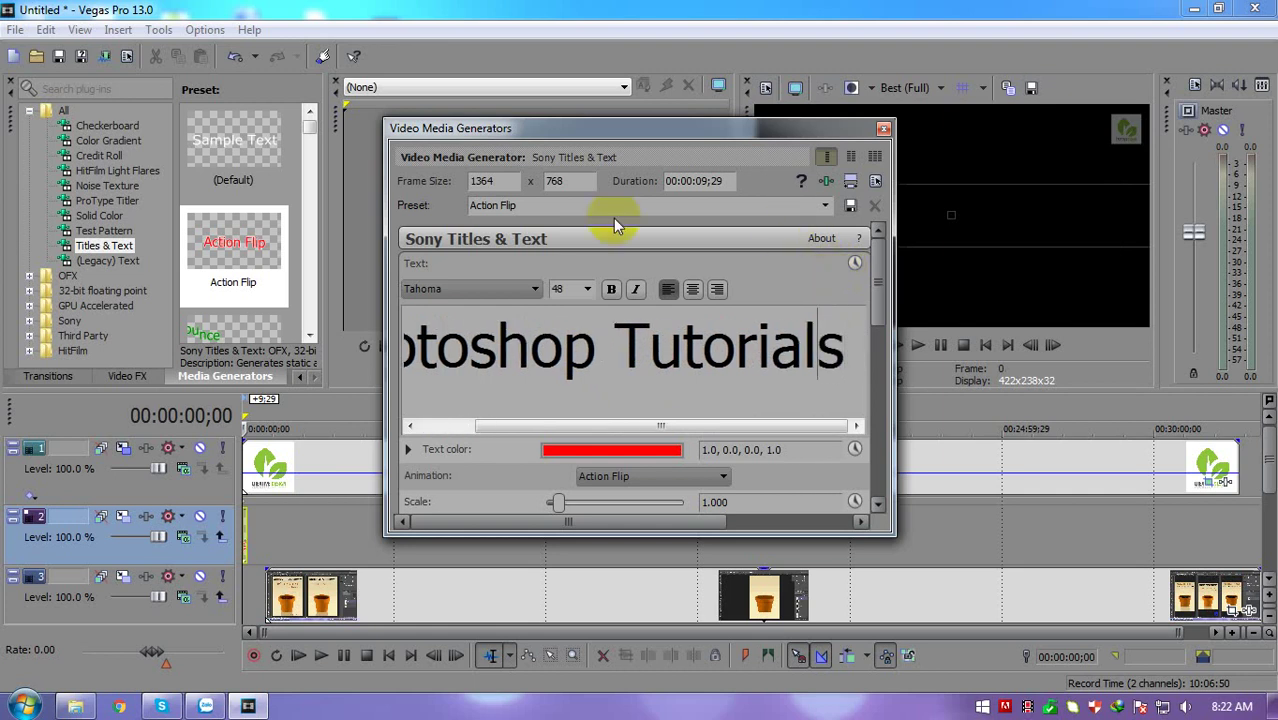
Try to change the title's font to UTM Avo
click(530, 355)
click(485, 288)
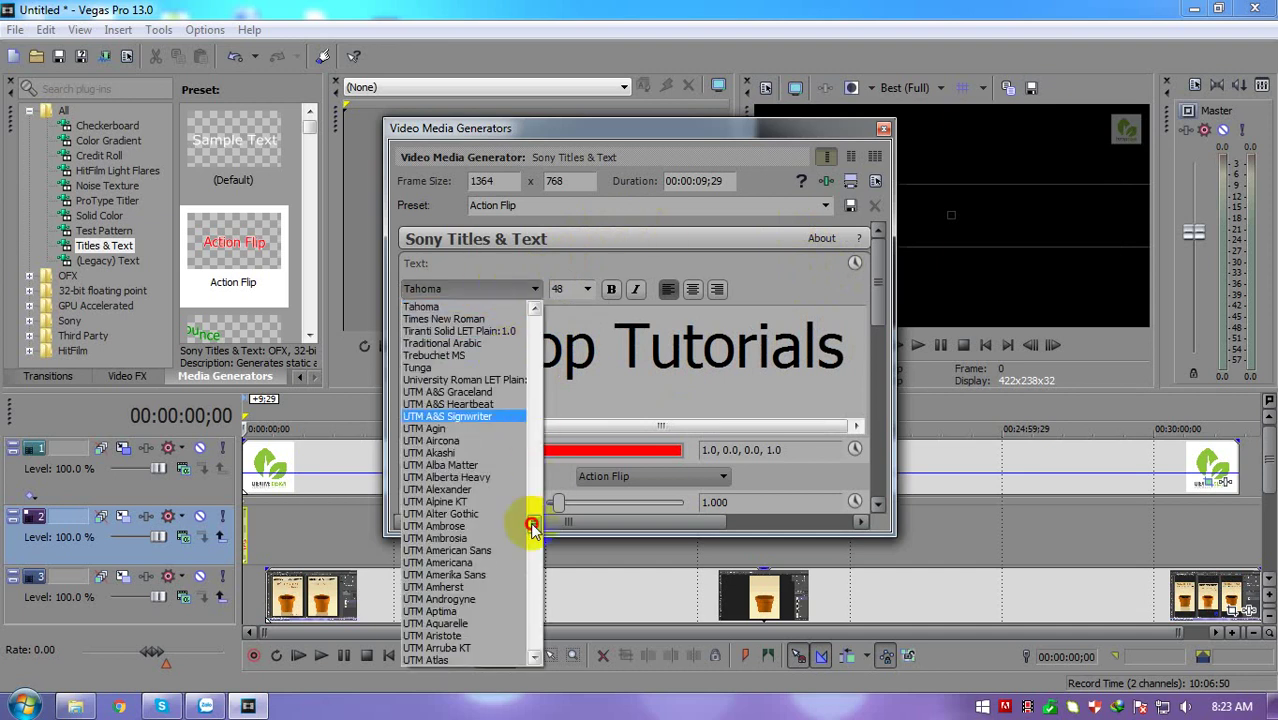
drag(531, 527, 533, 540)
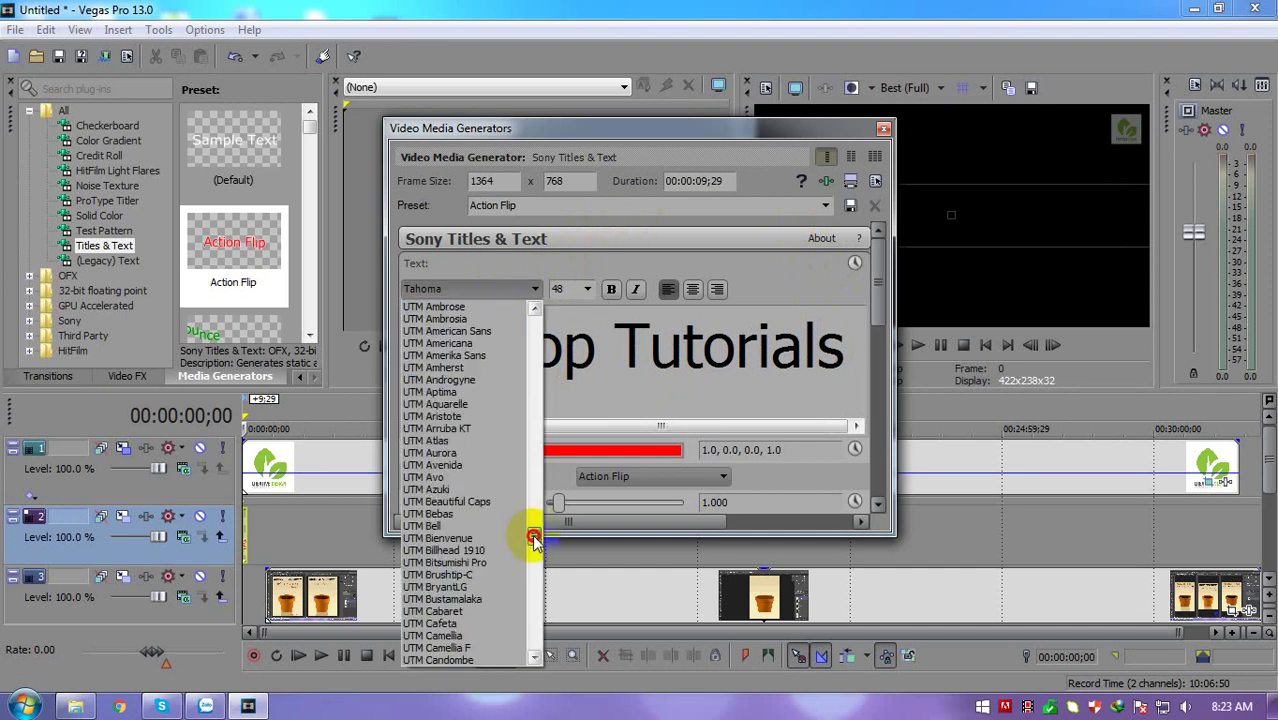
click(436, 476)
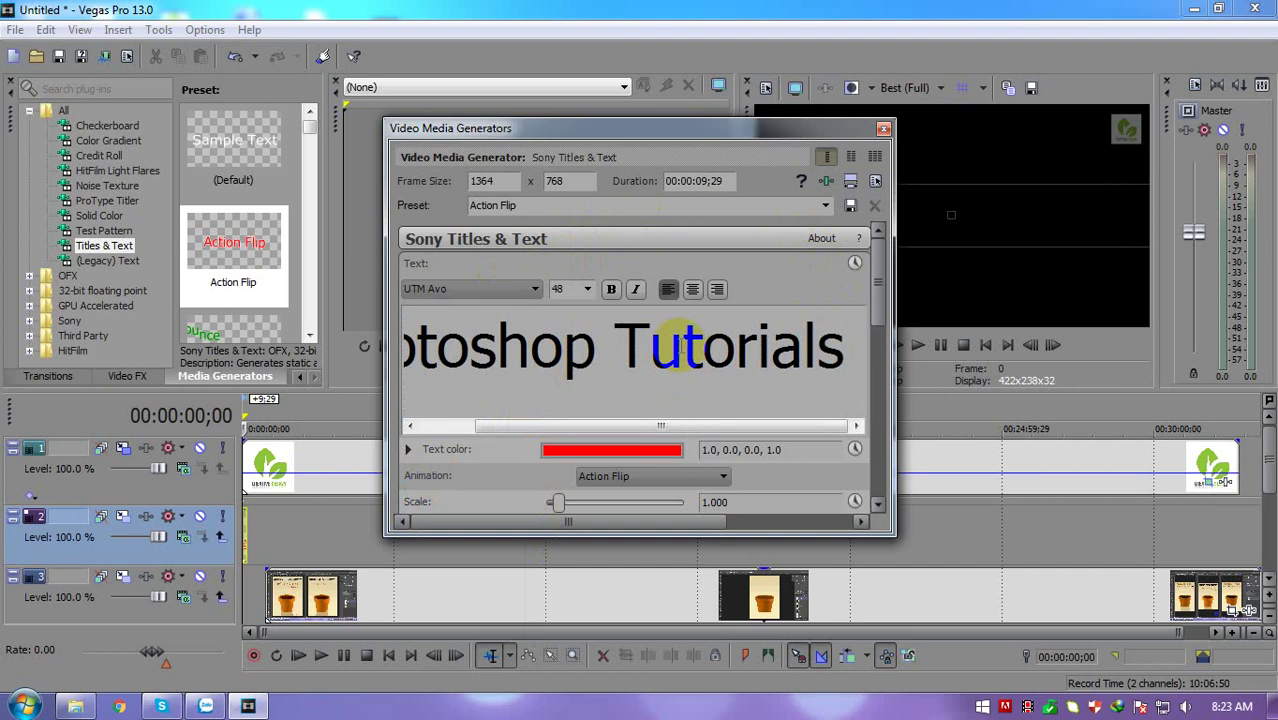
Format the whole title text in the UTM Aristote font at size 52
drag(652, 350, 680, 350)
key(ctrl+a)
click(531, 288)
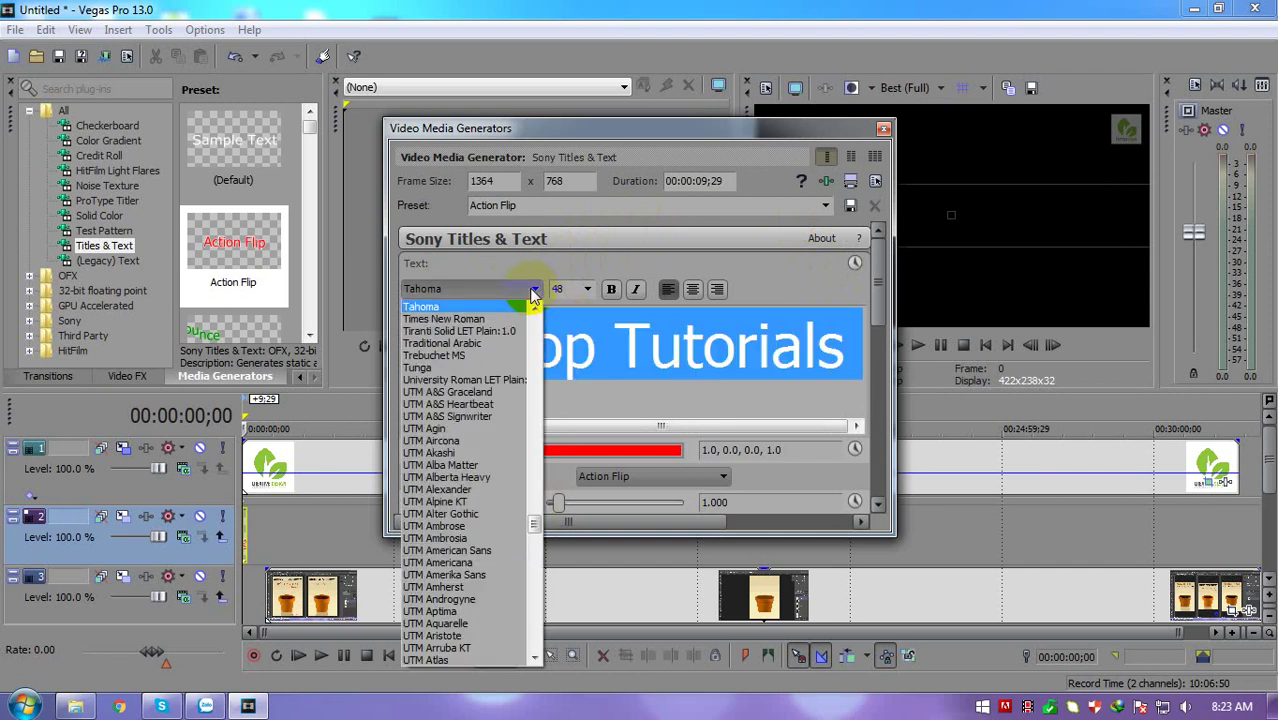
click(435, 428)
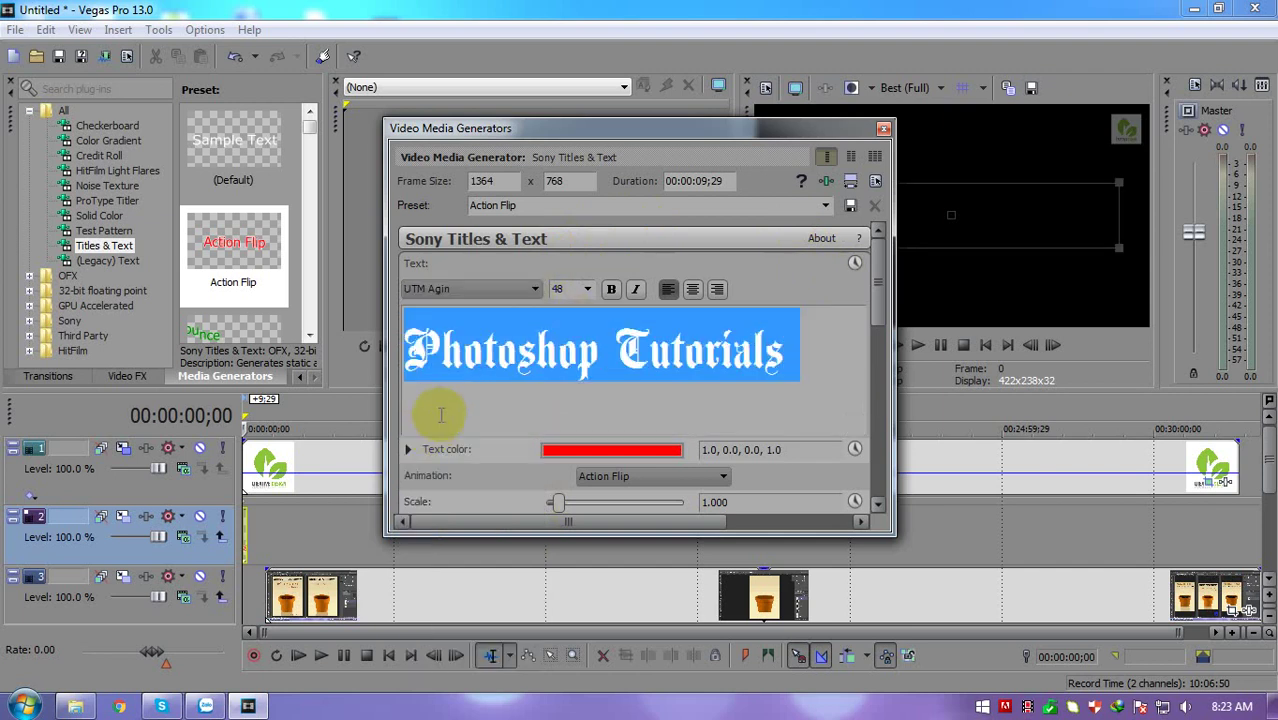
click(534, 288)
click(480, 480)
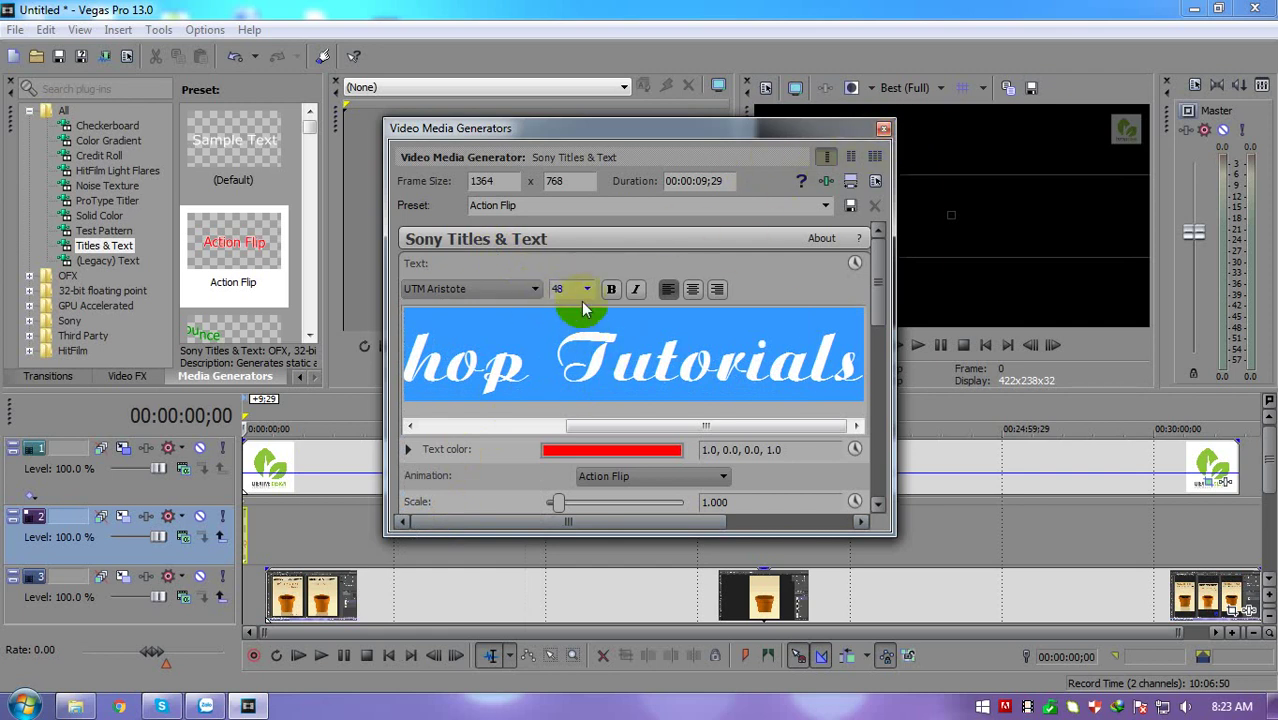
text(52)
key(Return)
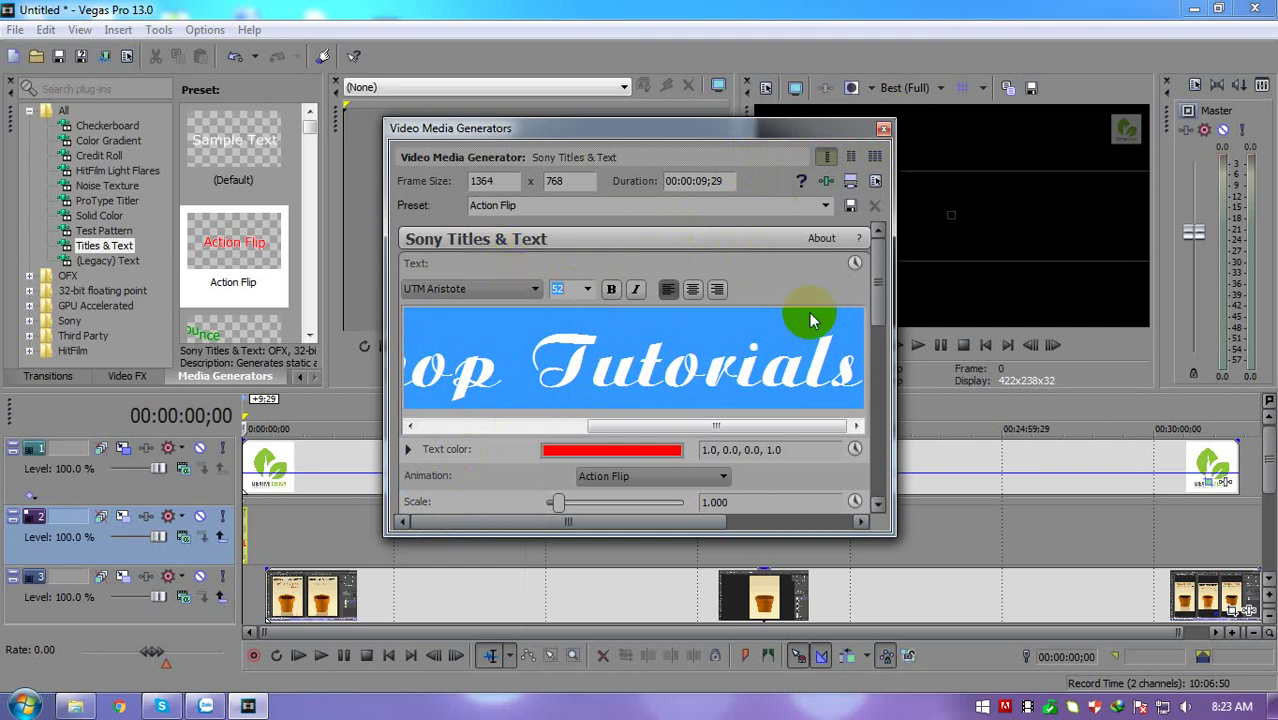
Enlarge the title's generator window to view all of its settings, and close it
drag(722, 126, 668, 88)
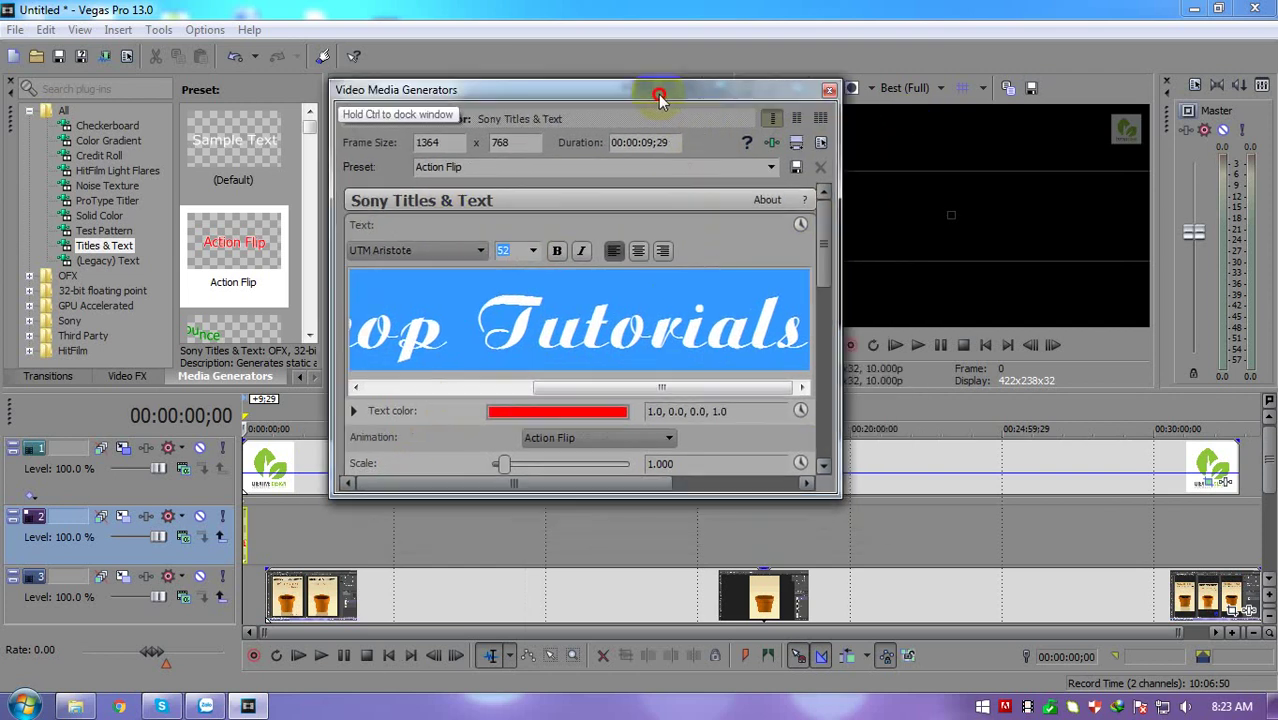
drag(834, 492, 898, 622)
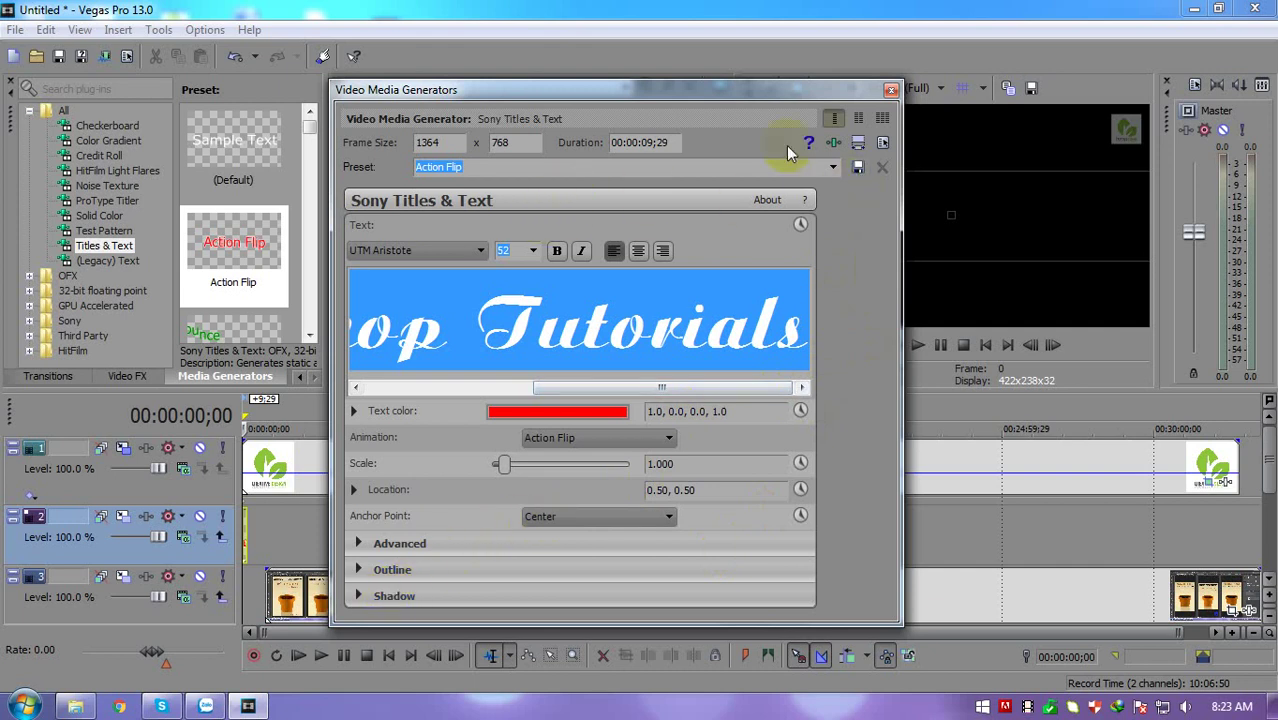
click(889, 92)
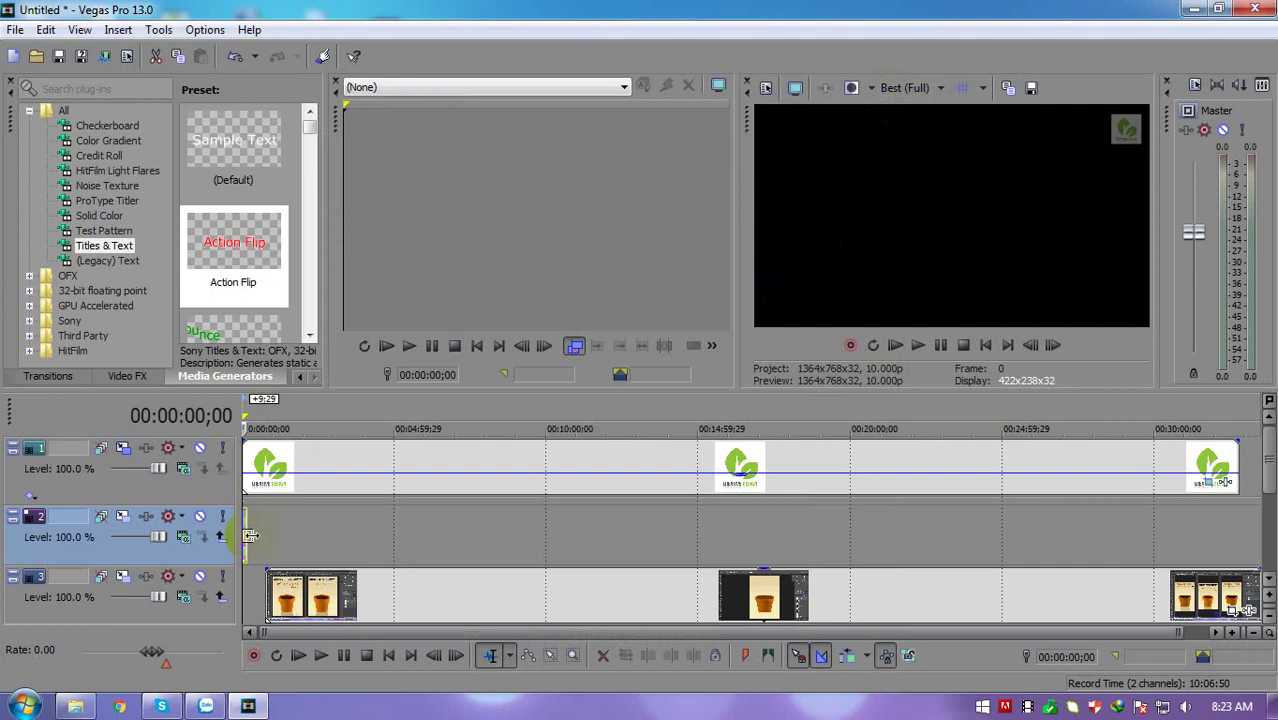
Adjust the title event's length during playback and move the flowerpot video earlier so that it starts where the title ends
drag(244, 537, 262, 537)
key(space)
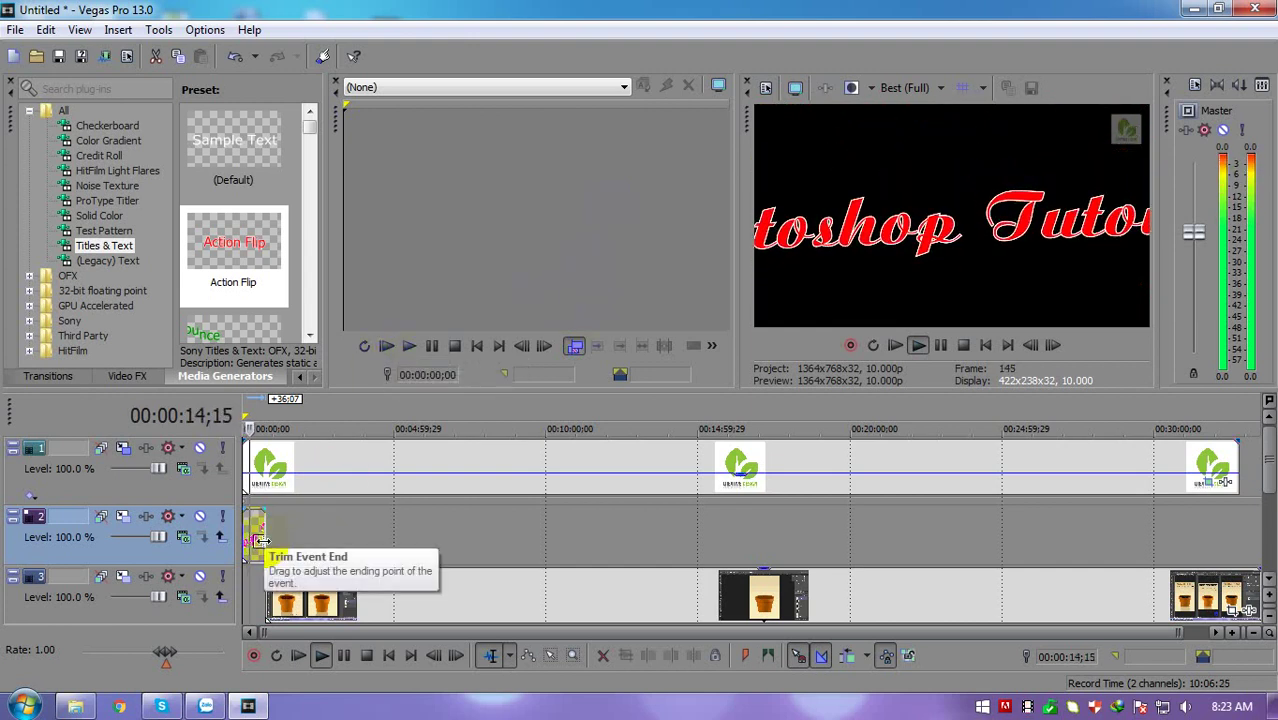
drag(258, 541, 247, 543)
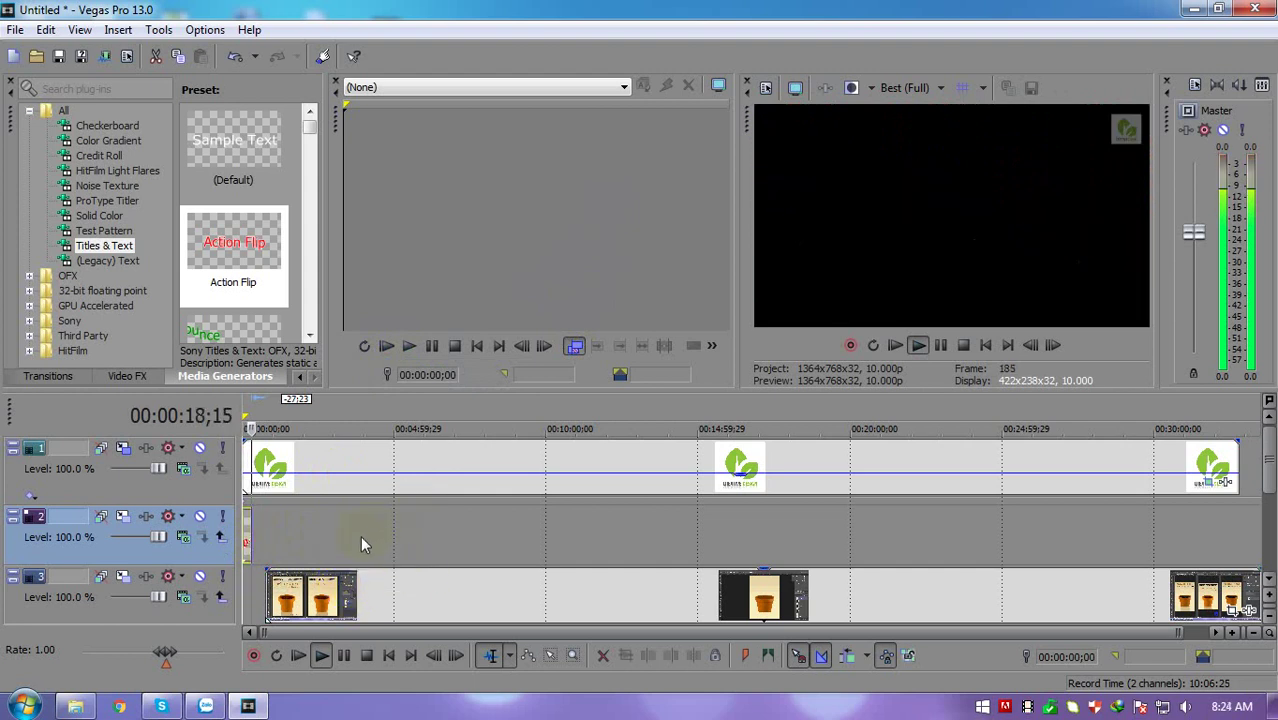
click(370, 593)
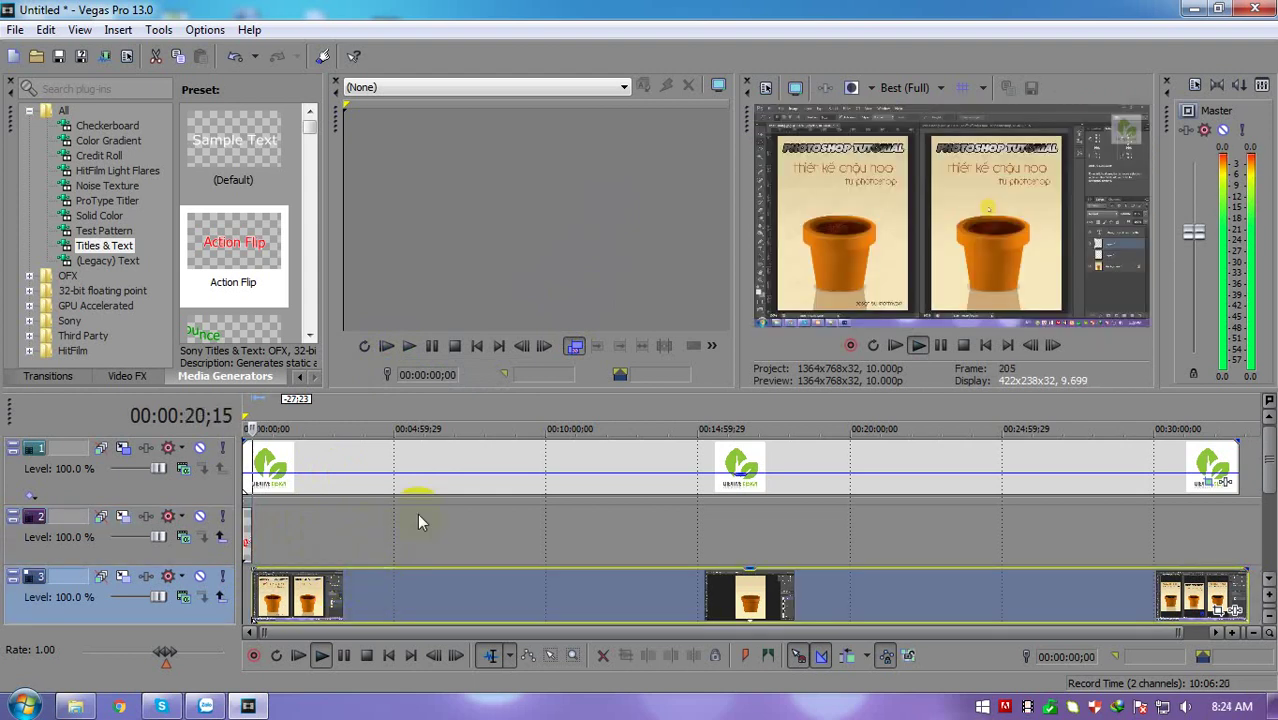
click(243, 558)
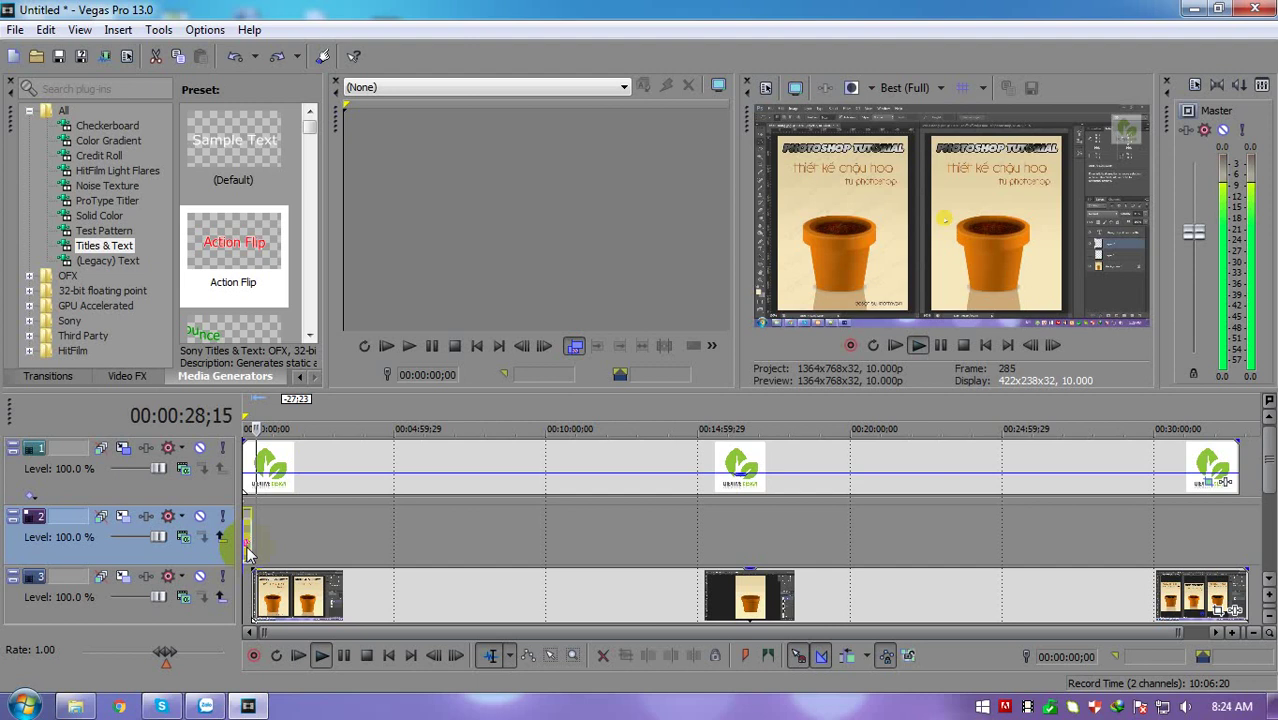
click(247, 553)
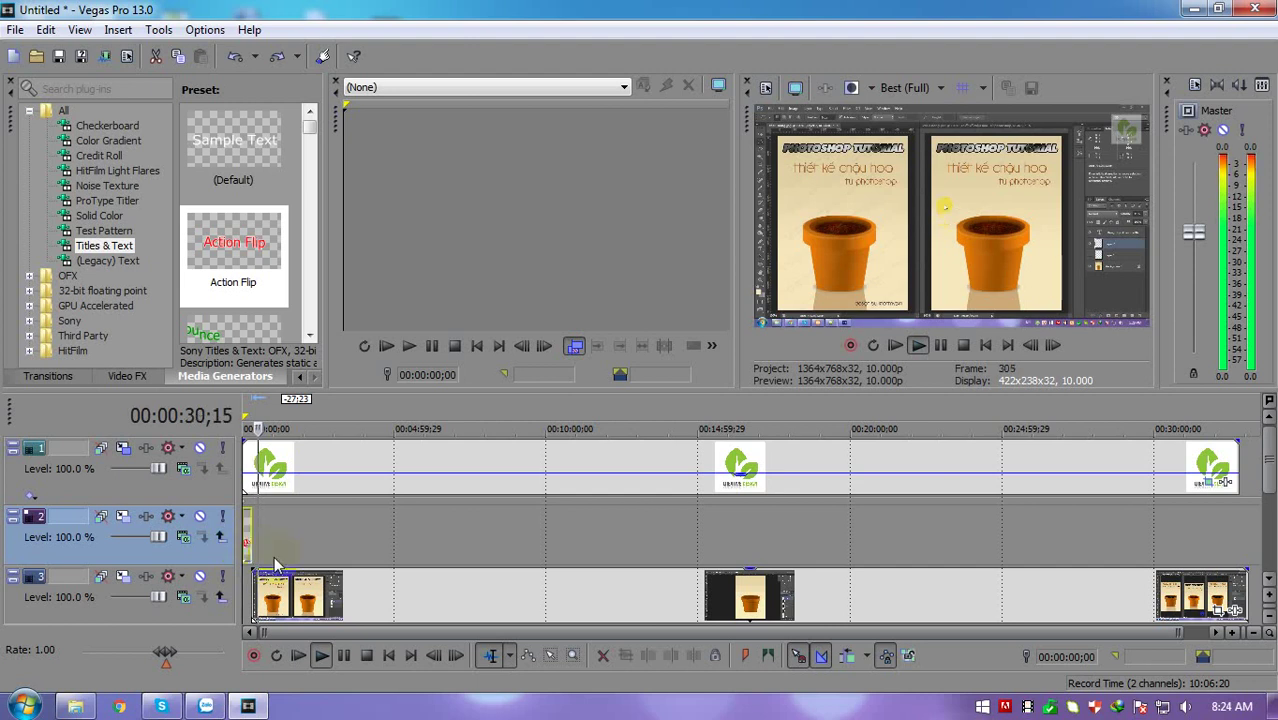
Stop the playback and reopen the title event's generated media settings
scroll(252, 545, up, 3)
click(257, 528)
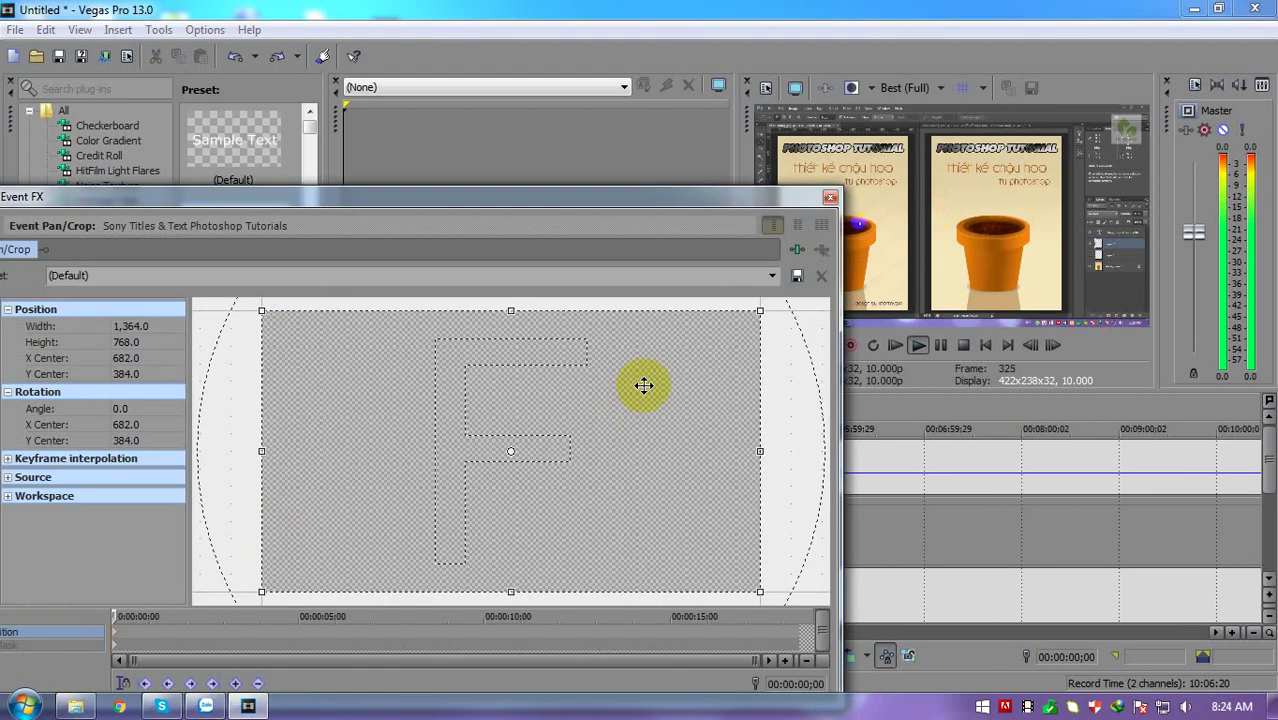
click(829, 197)
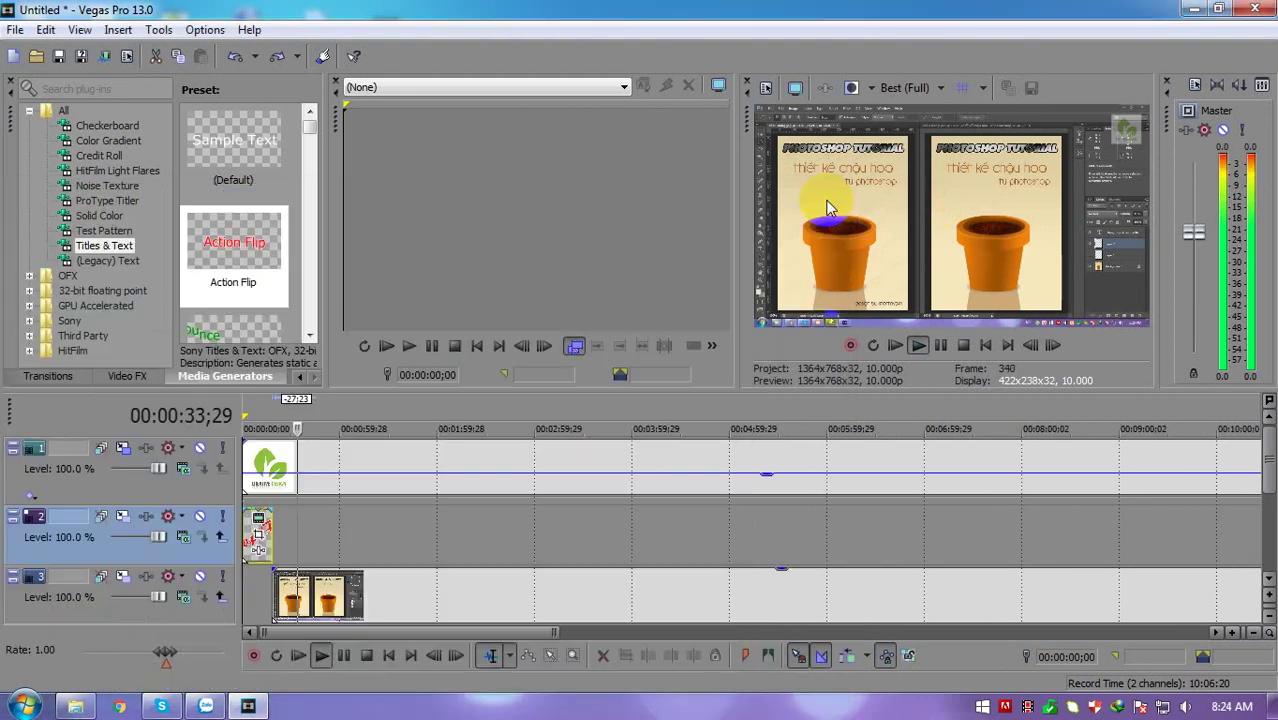
click(366, 655)
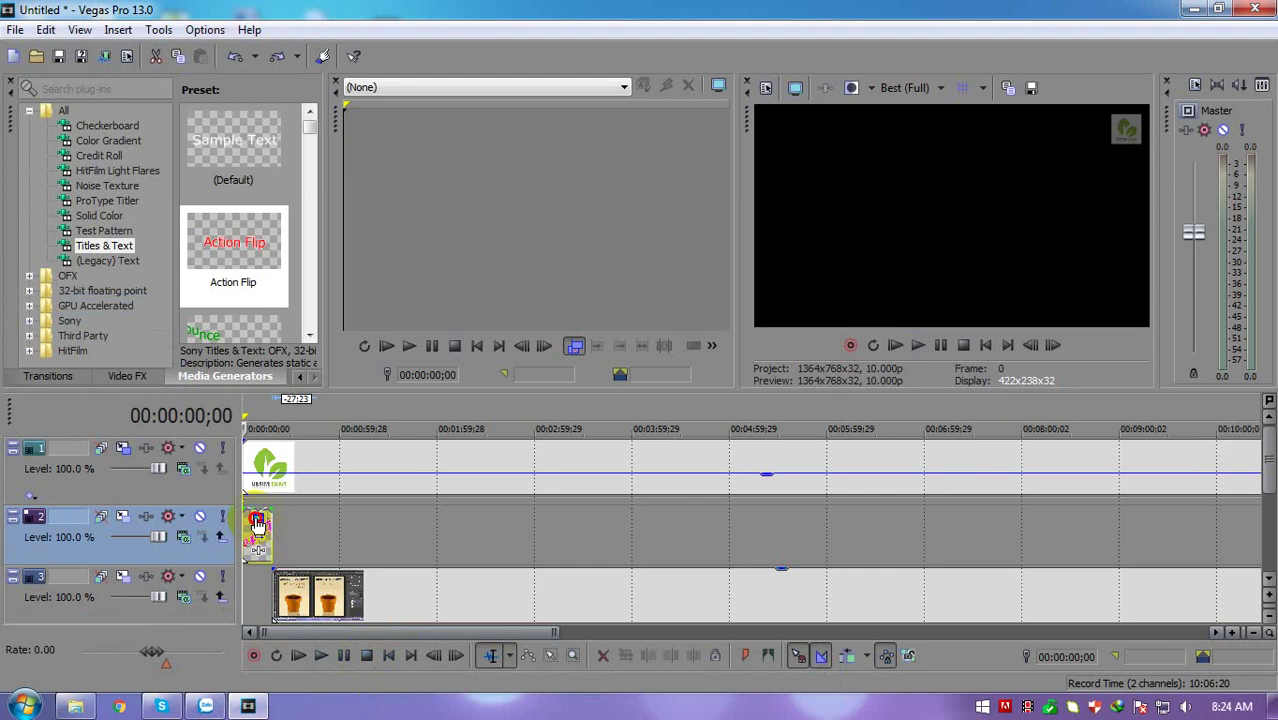
click(258, 519)
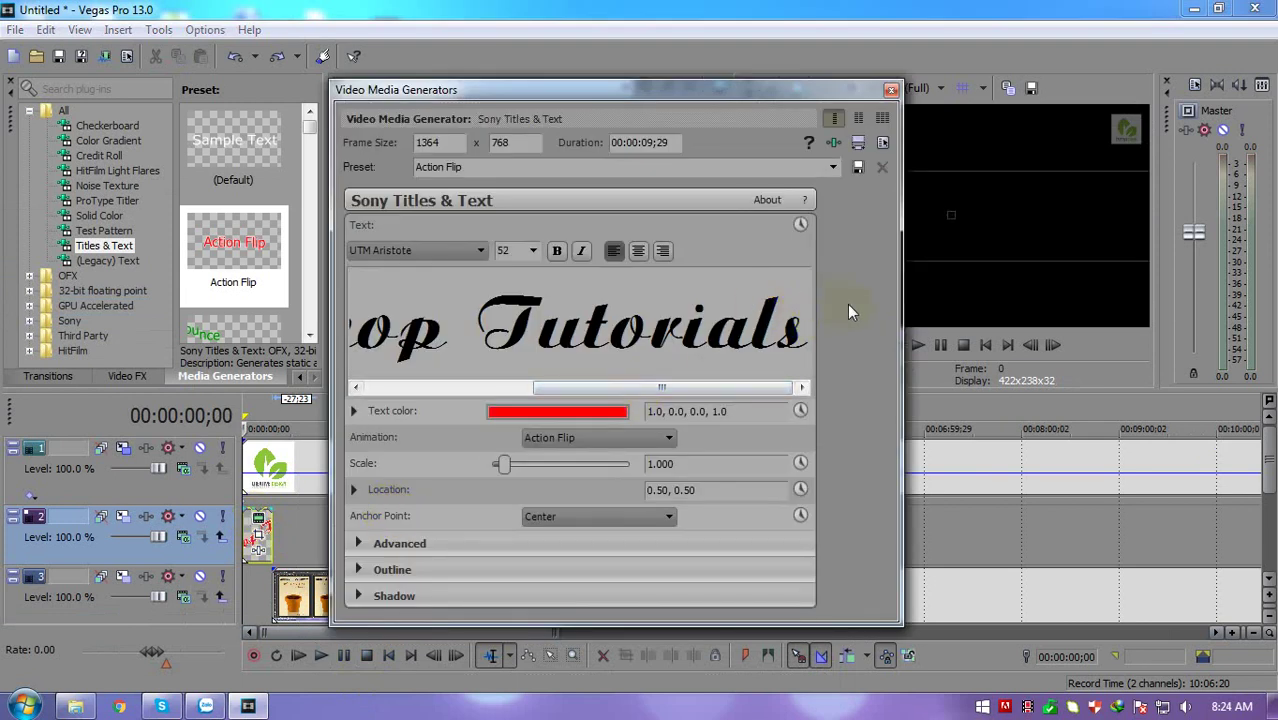
Change the title's text color to a dark green with the values 0.07, 0.57, 0.14, 1.0
click(353, 490)
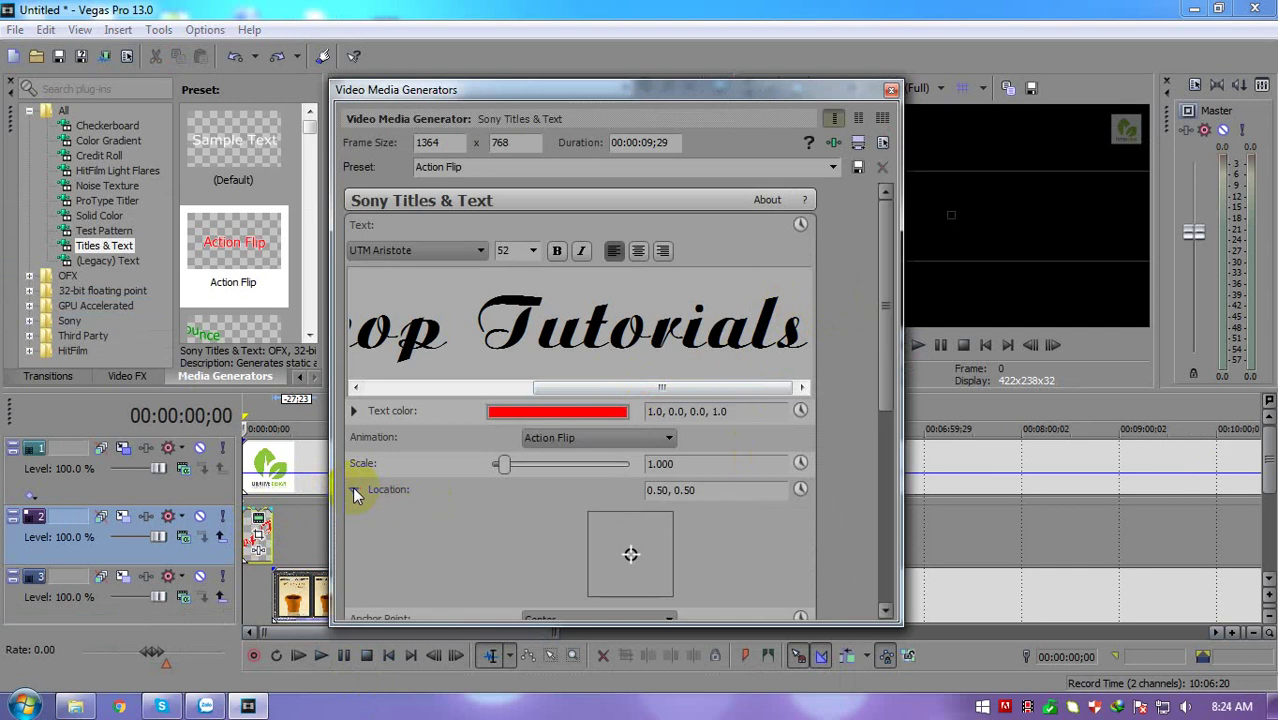
click(353, 490)
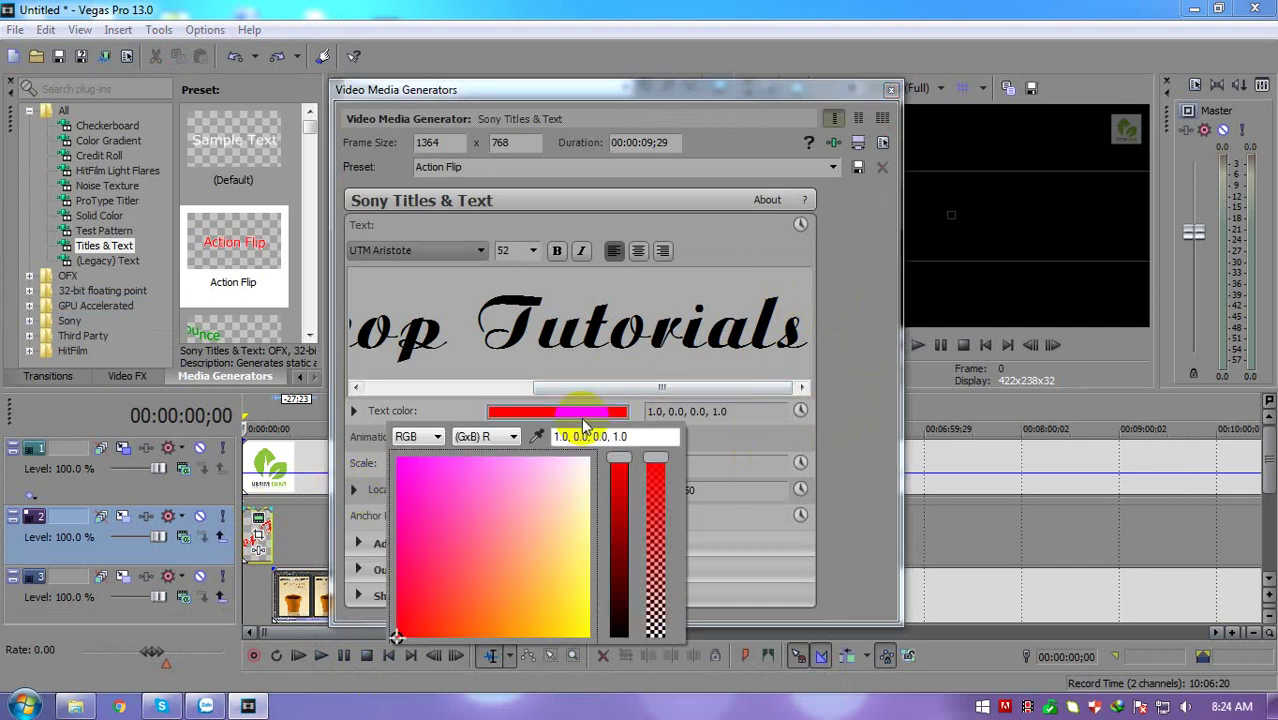
drag(537, 584, 566, 627)
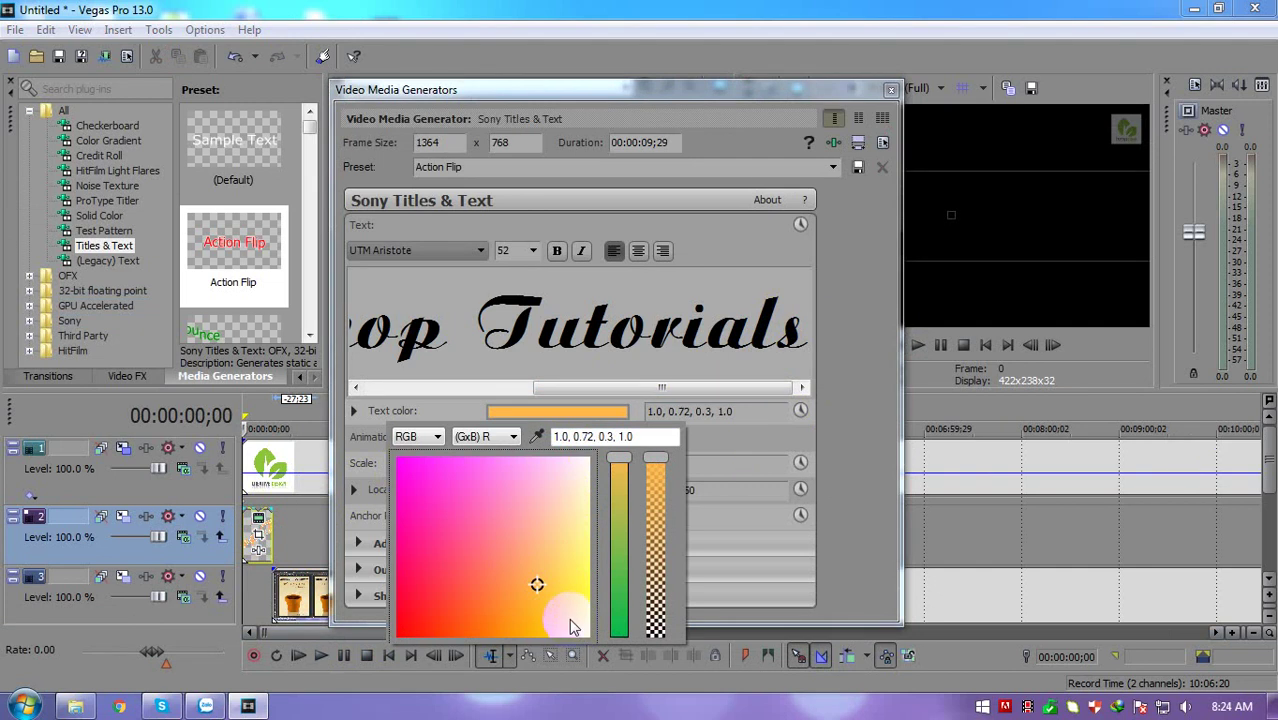
click(620, 476)
click(622, 632)
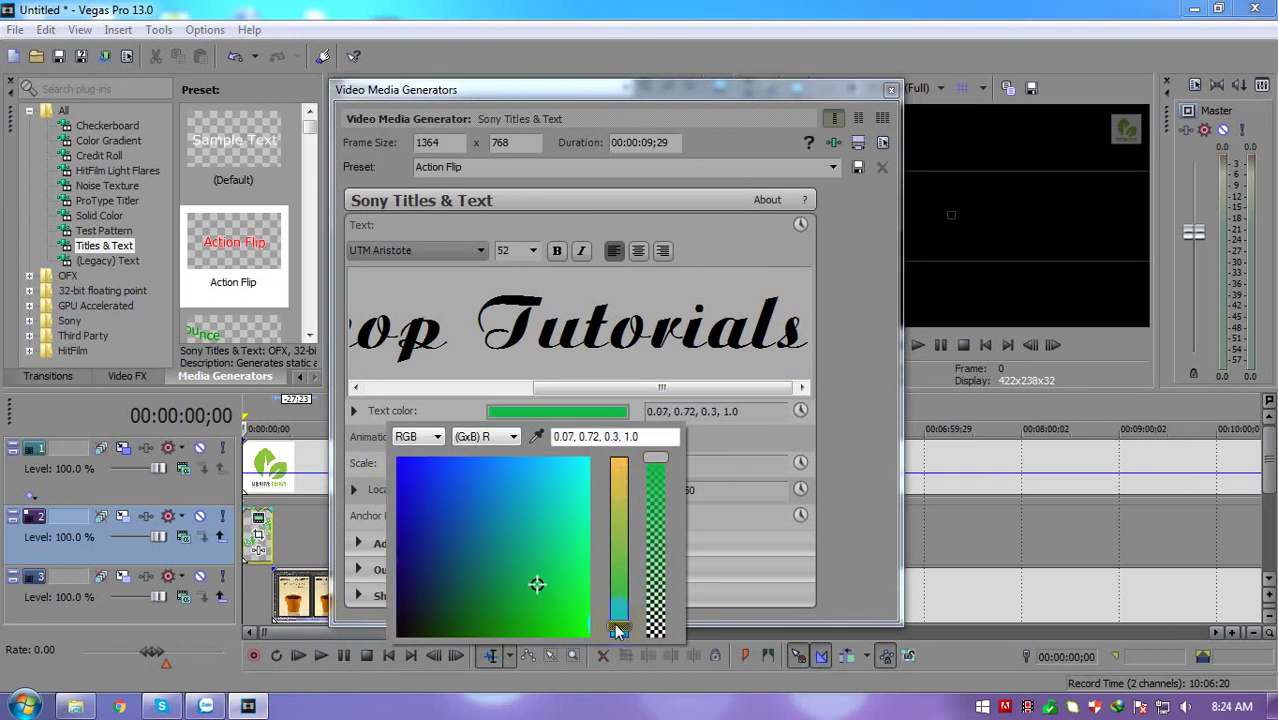
click(579, 621)
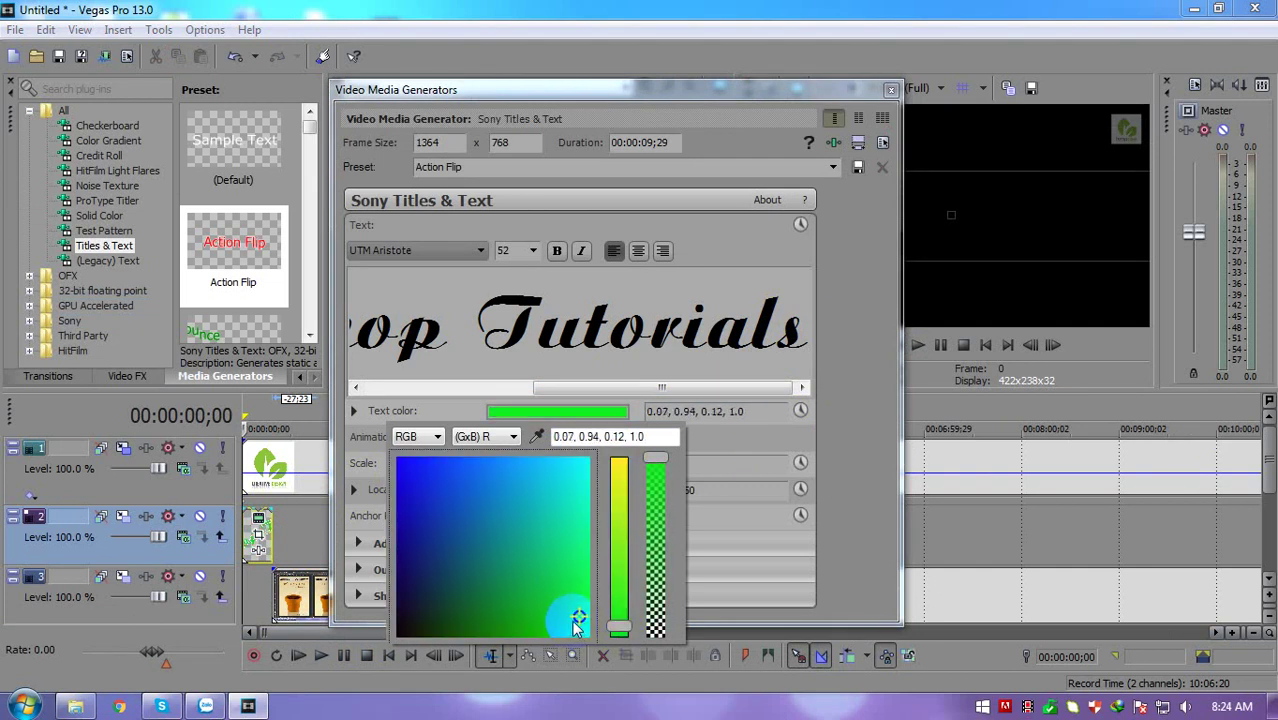
drag(575, 622, 509, 618)
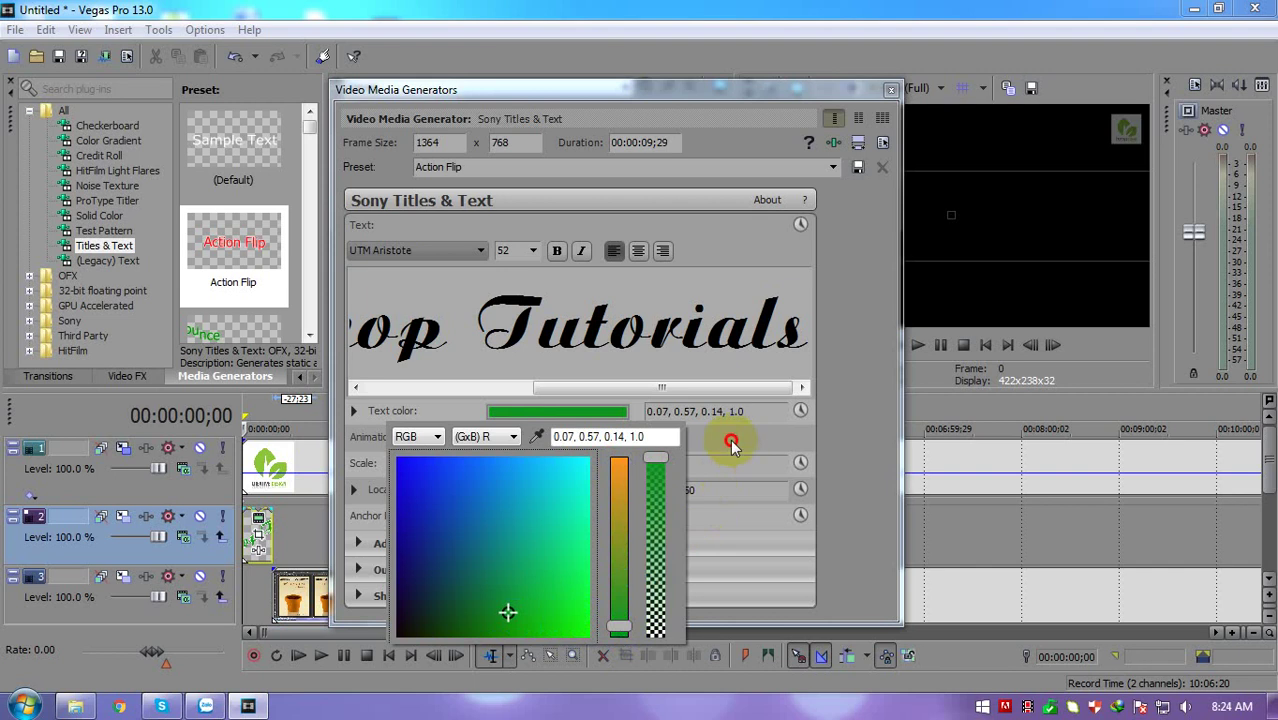
click(730, 439)
Set the title's tracking to 0.238 in the advanced settings, check the background color options, and close the generator
click(358, 543)
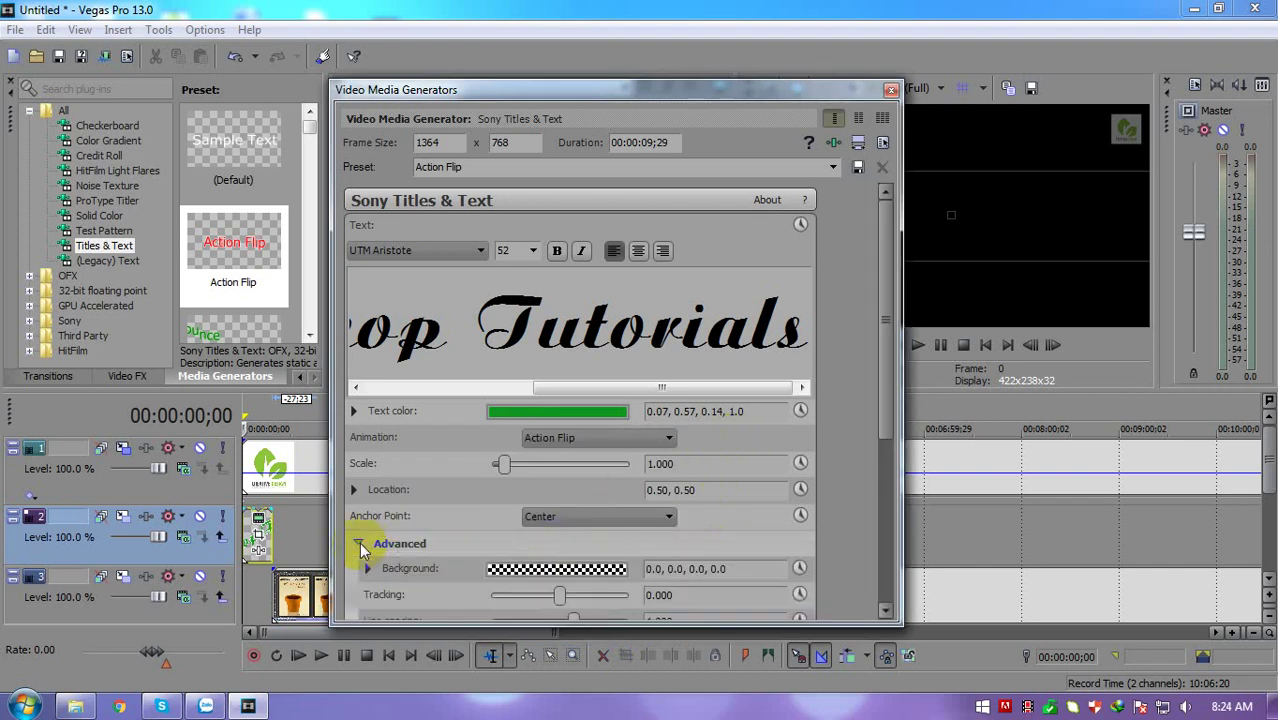
scroll(878, 430, down, 2)
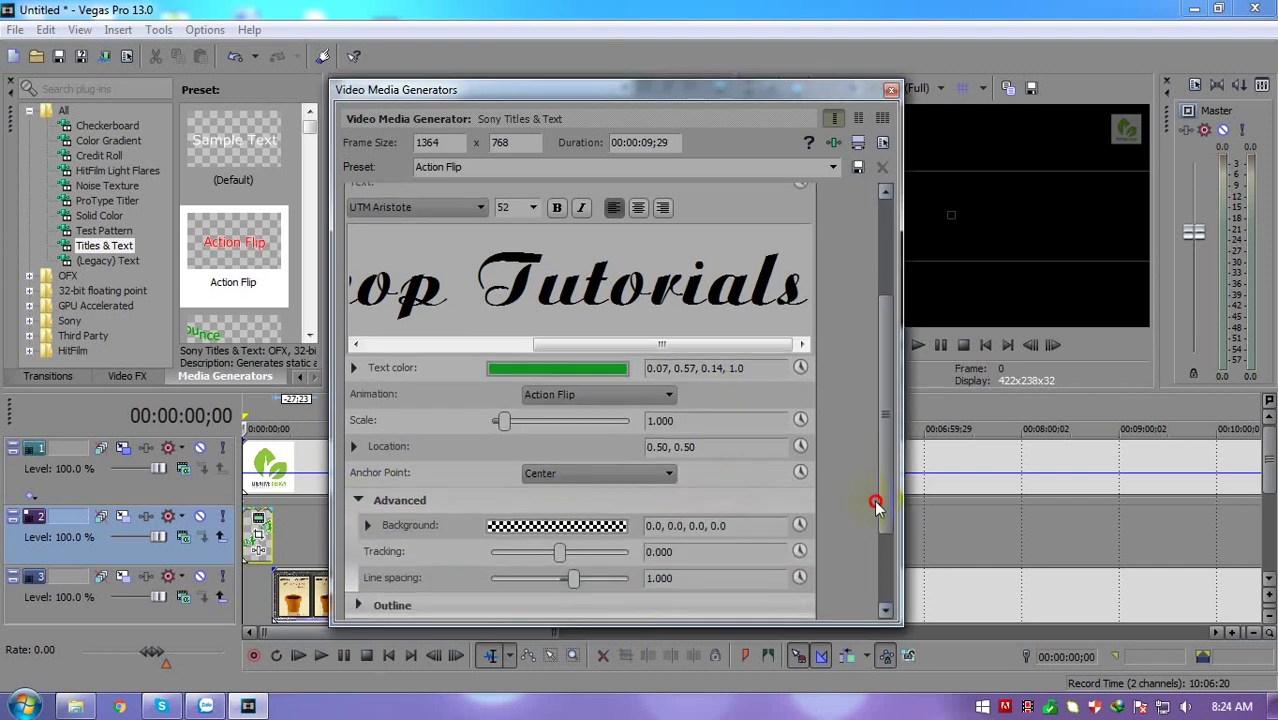
mouse_move(558, 555)
mouse_down()
mouse_move(498, 557)
mouse_move(645, 560)
mouse_move(566, 561)
mouse_up()
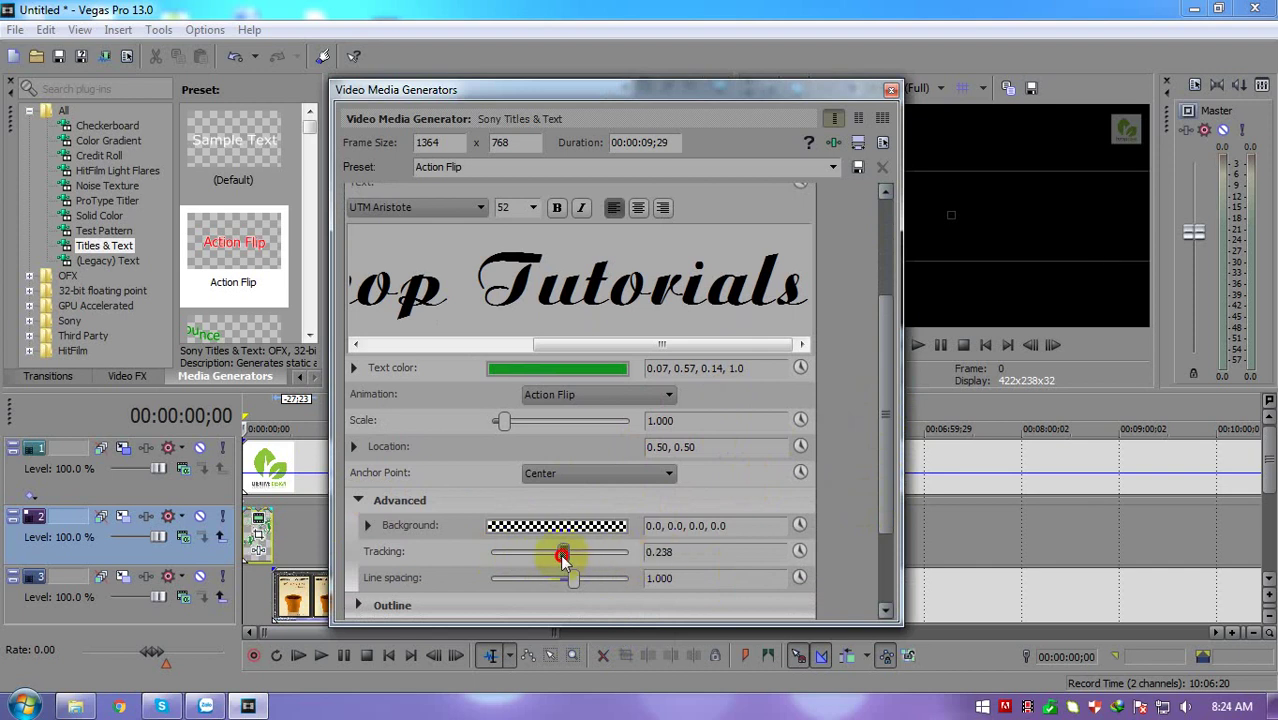
click(547, 530)
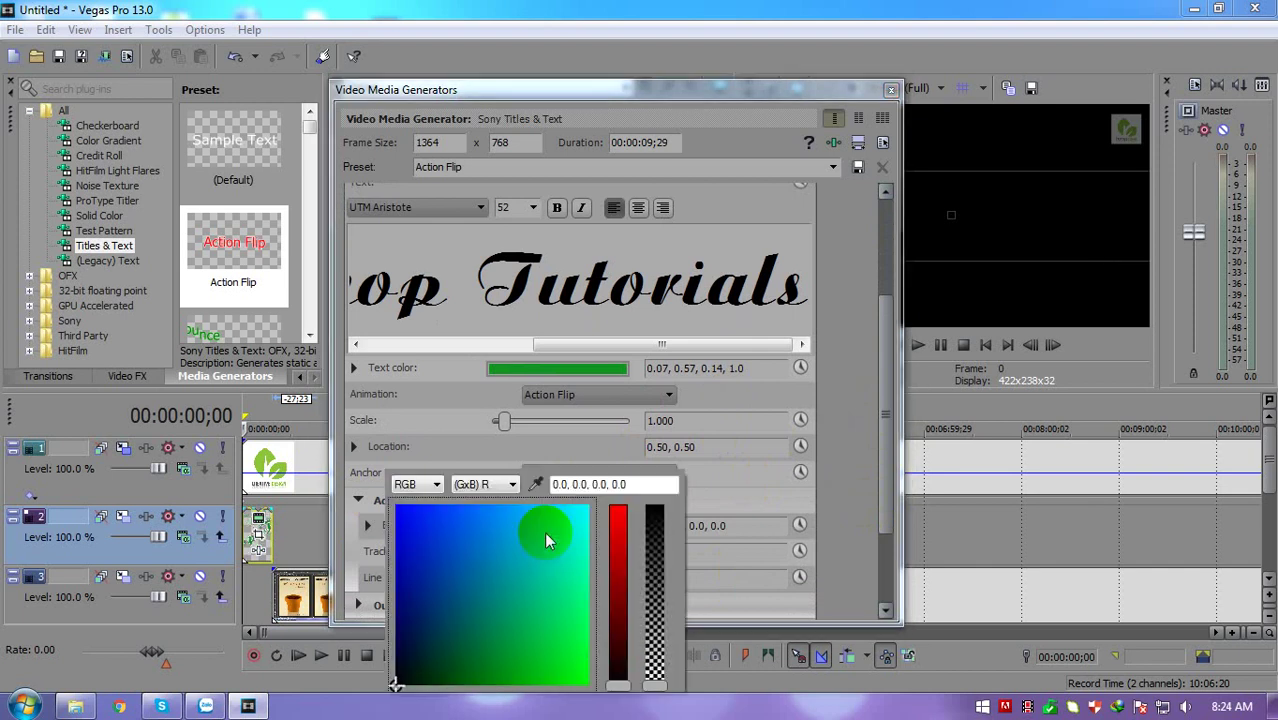
mouse_move(655, 685)
mouse_down()
mouse_move(664, 521)
mouse_move(655, 710)
mouse_up()
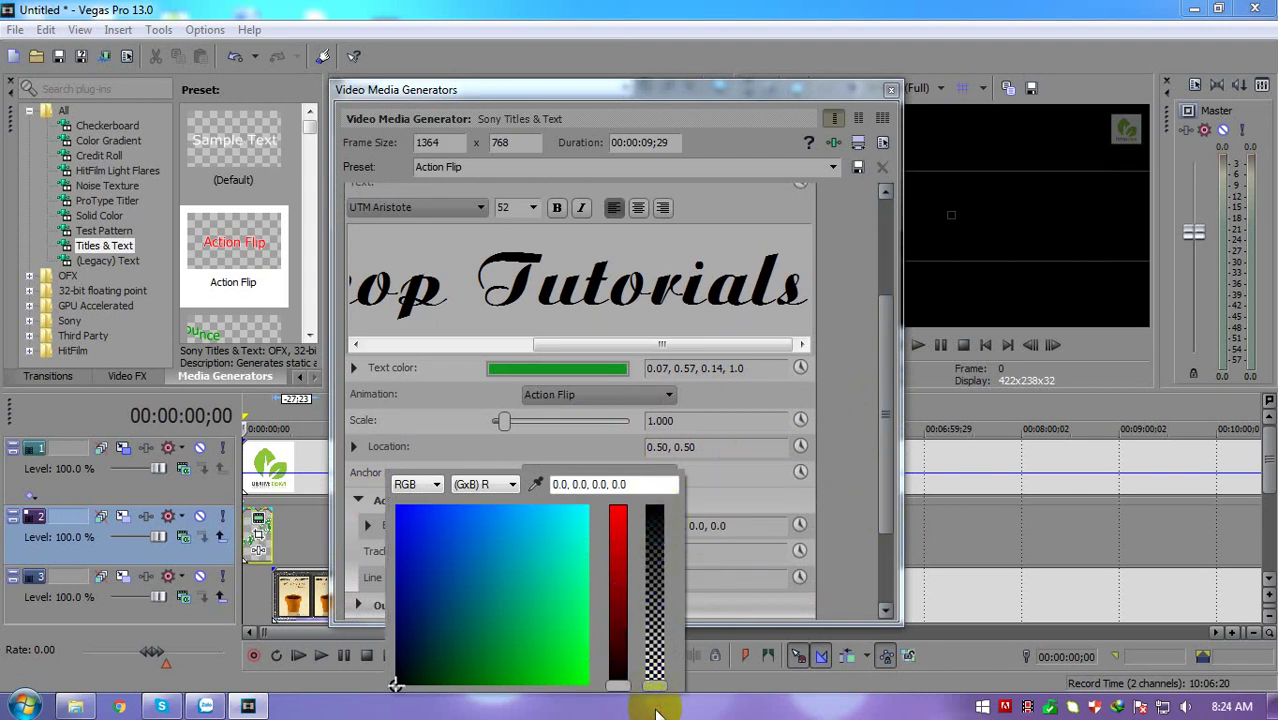
click(845, 407)
click(891, 90)
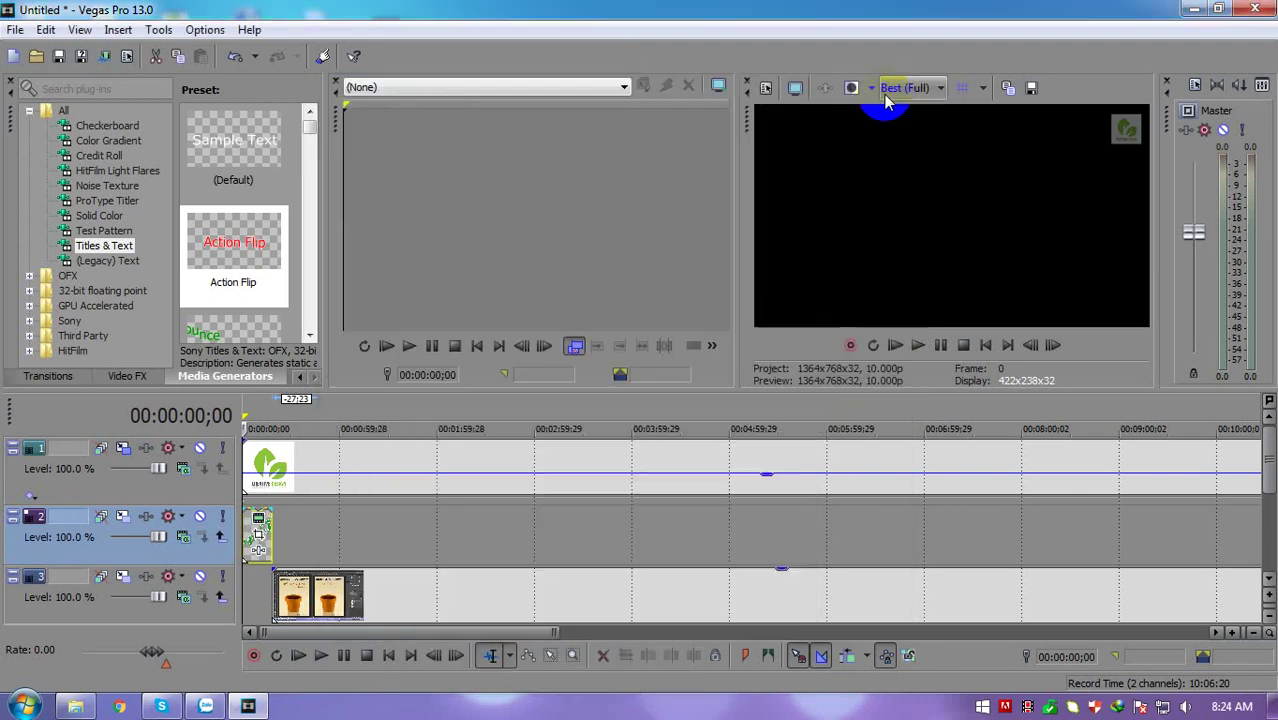
Play the start of the project to preview the recolored title
click(253, 586)
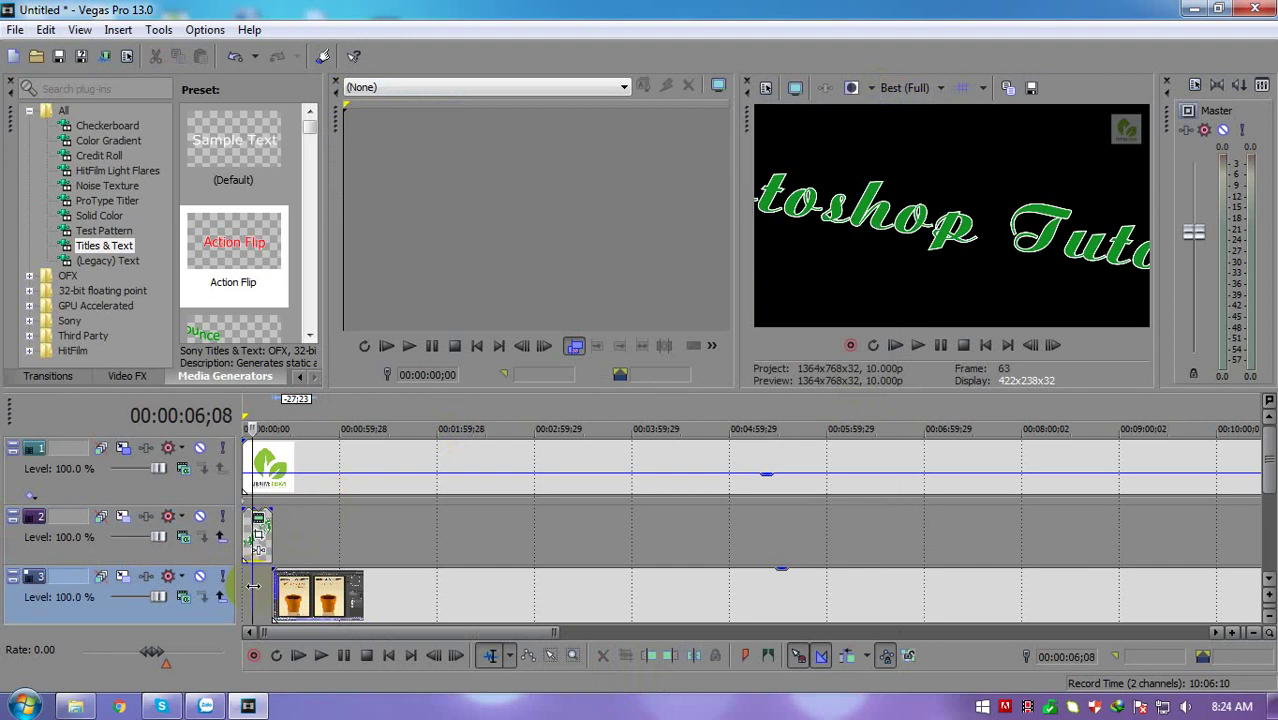
click(321, 656)
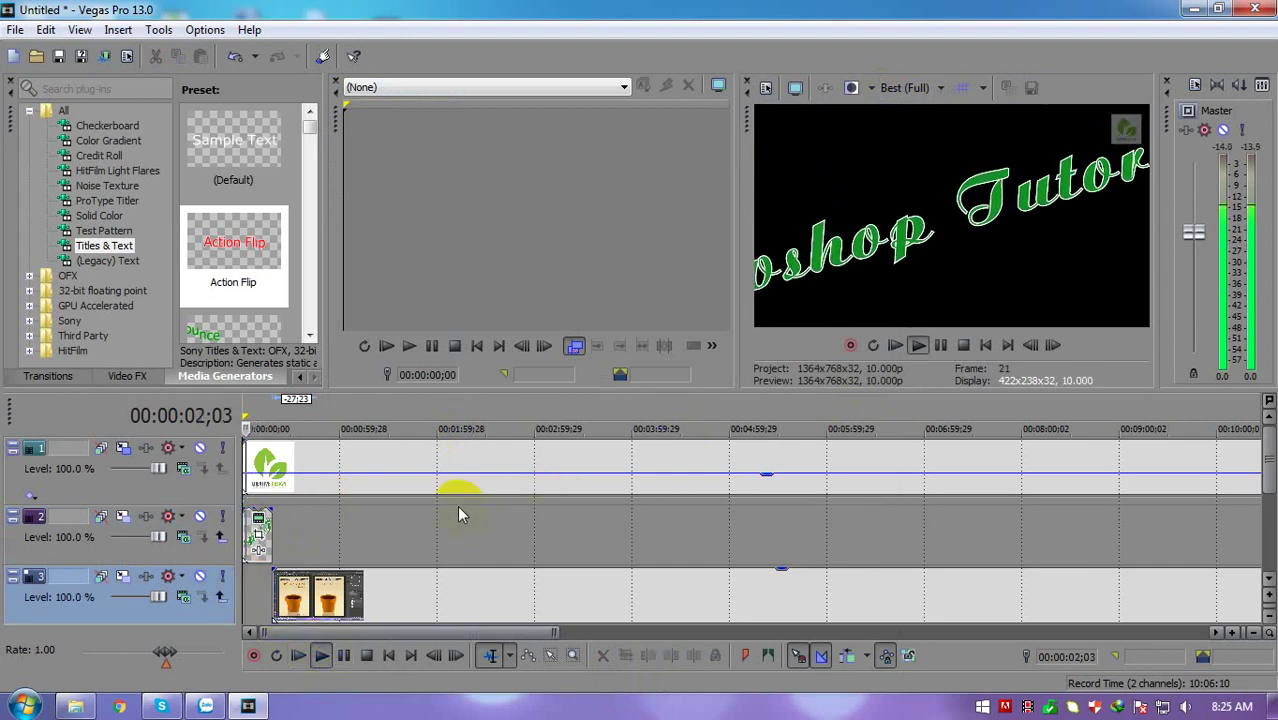
Try enlarging the title event's pan/crop frame to about 1,961 by 1,104, undo the resize, and close the pan/crop settings
click(257, 535)
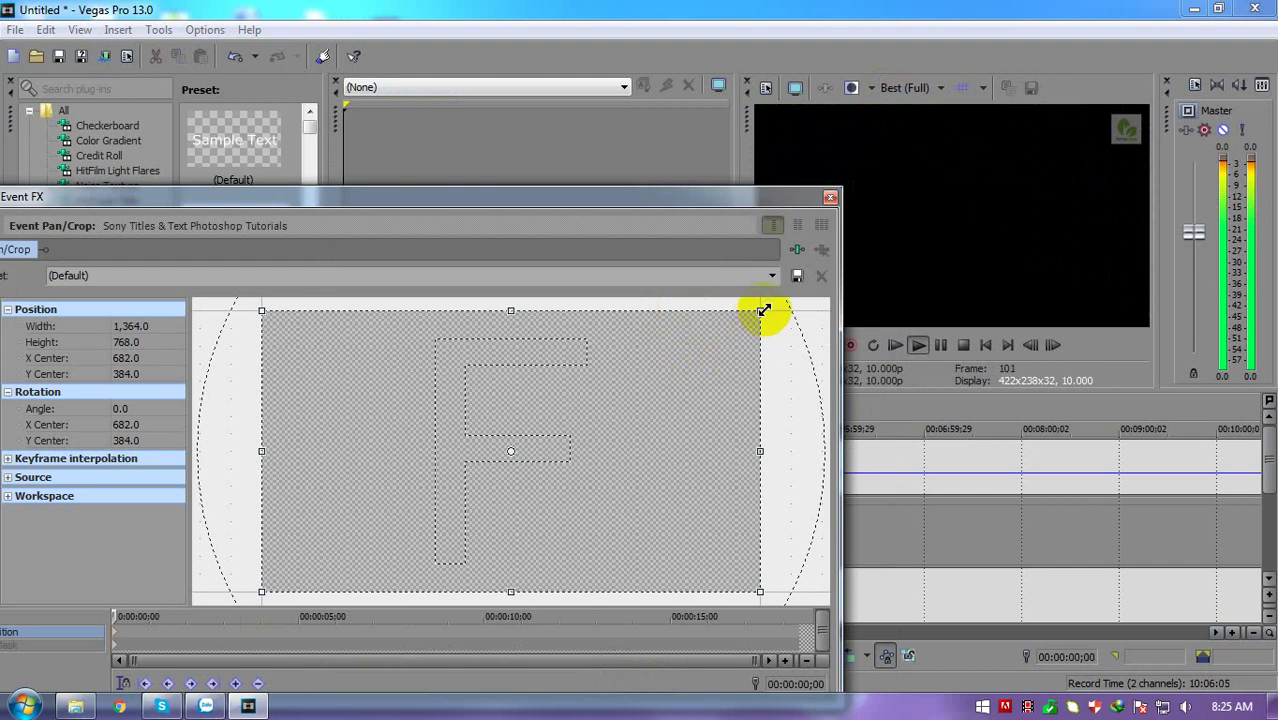
scroll(807, 380, down, 4)
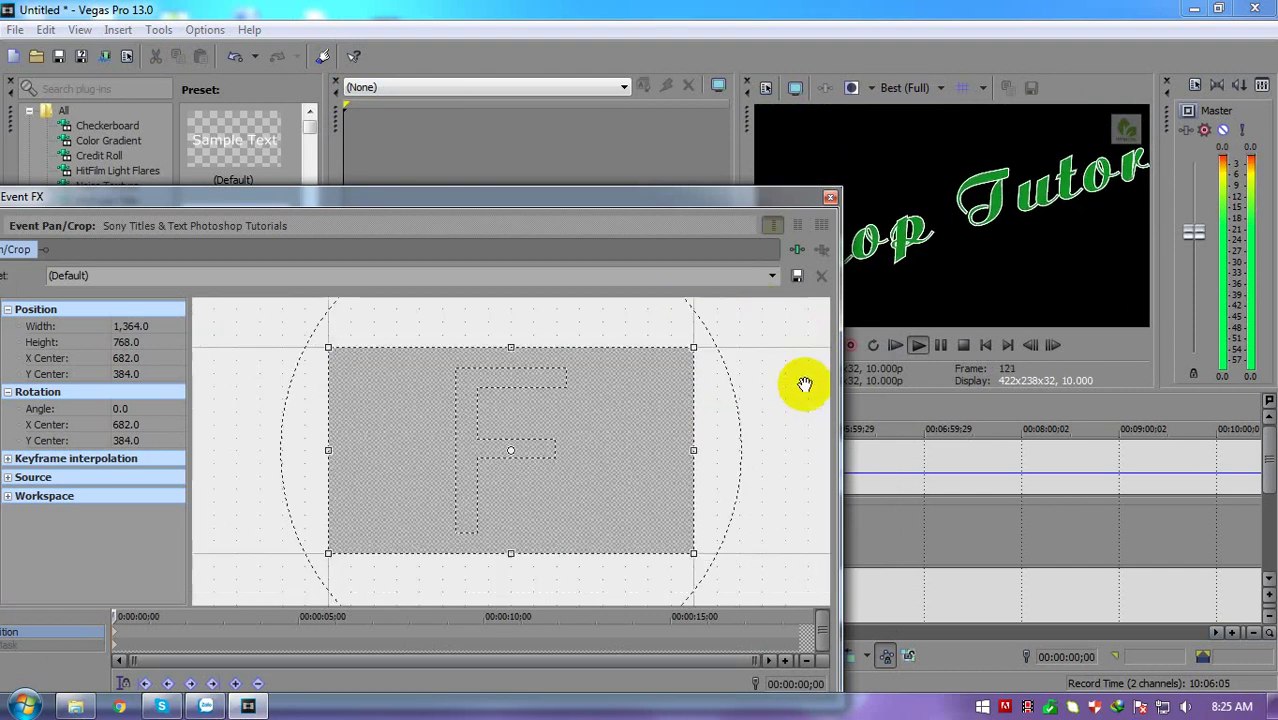
drag(614, 390, 707, 305)
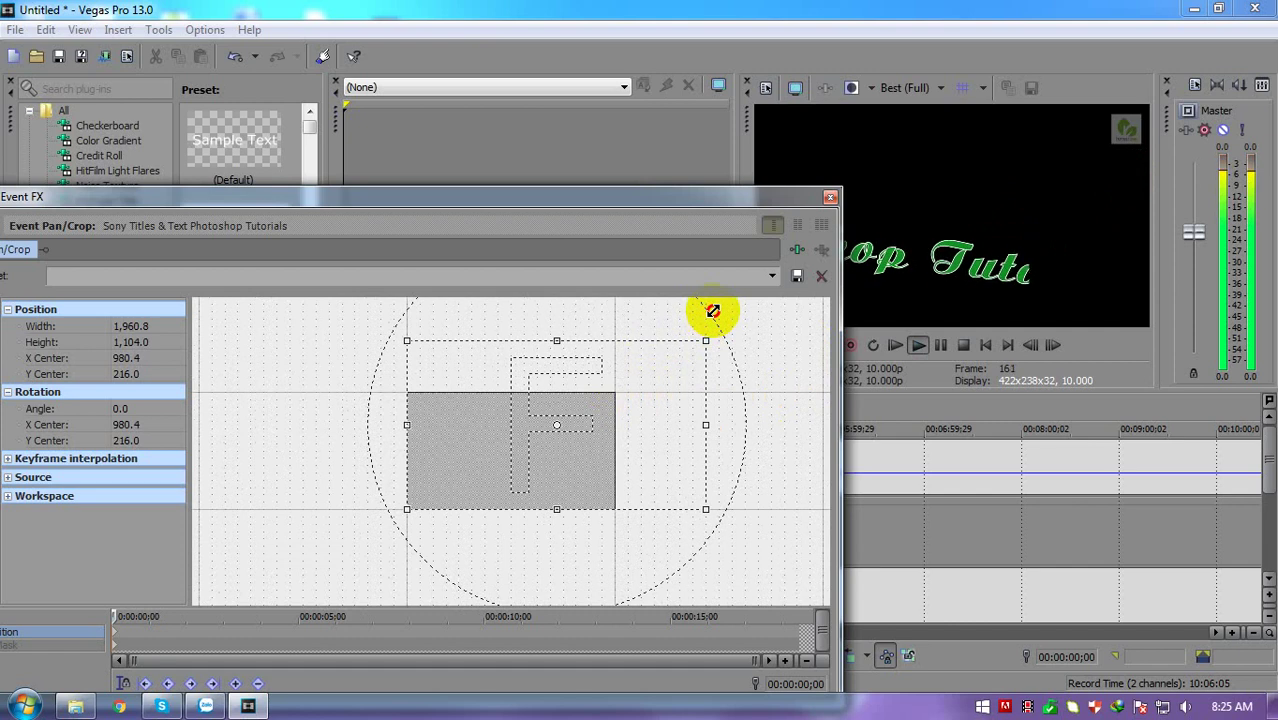
key(ctrl+z)
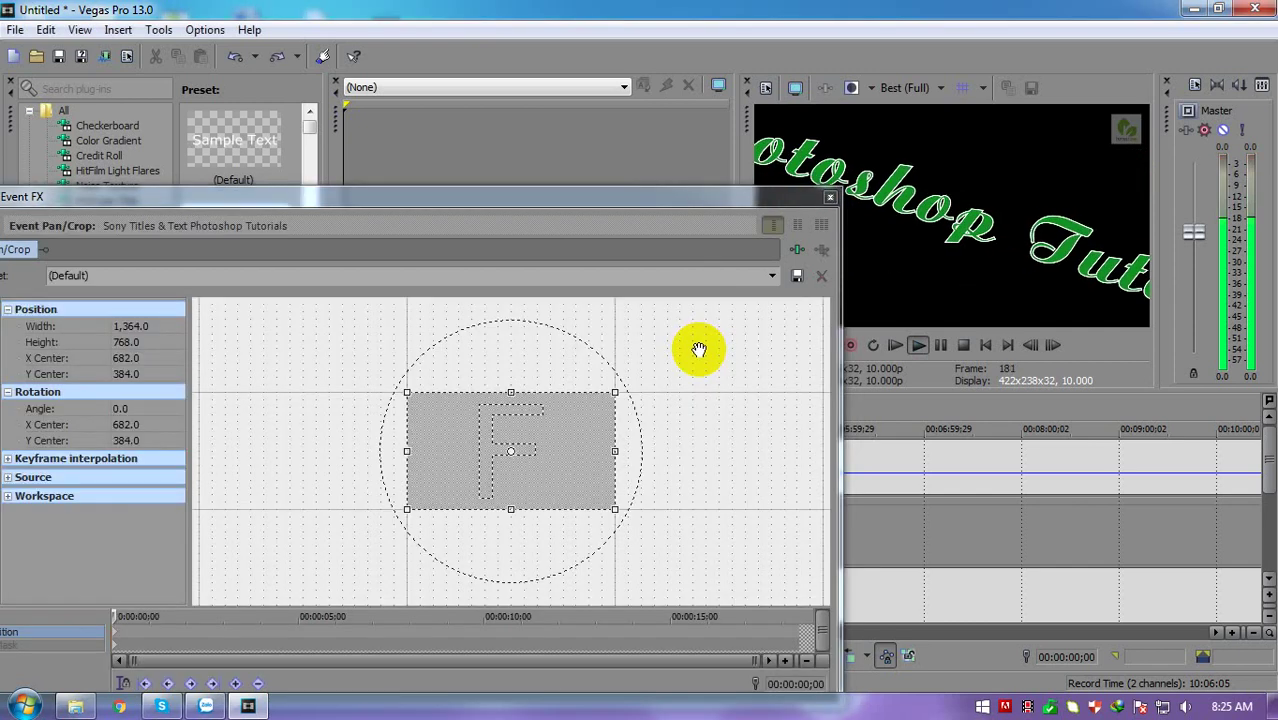
click(829, 197)
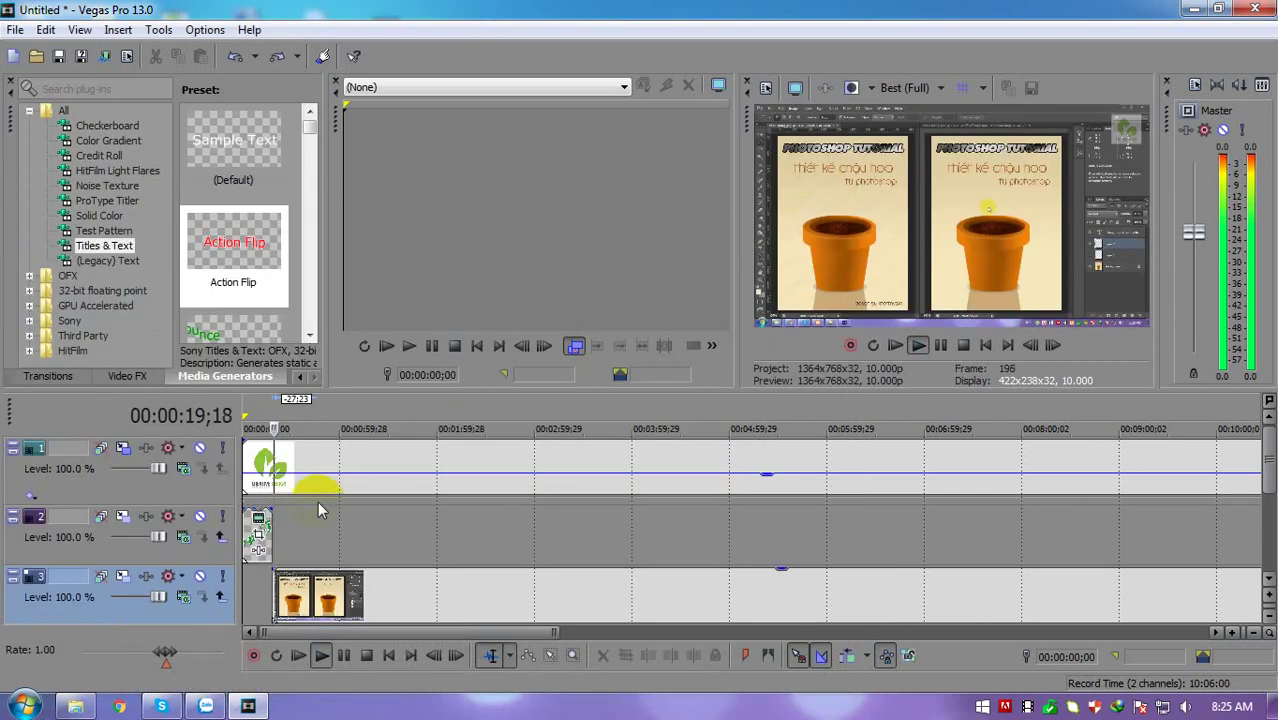
Reopen the title's generated media settings, set the whole "Photoshop Tutorials" text to size 24, and close the generator
click(258, 522)
click(507, 337)
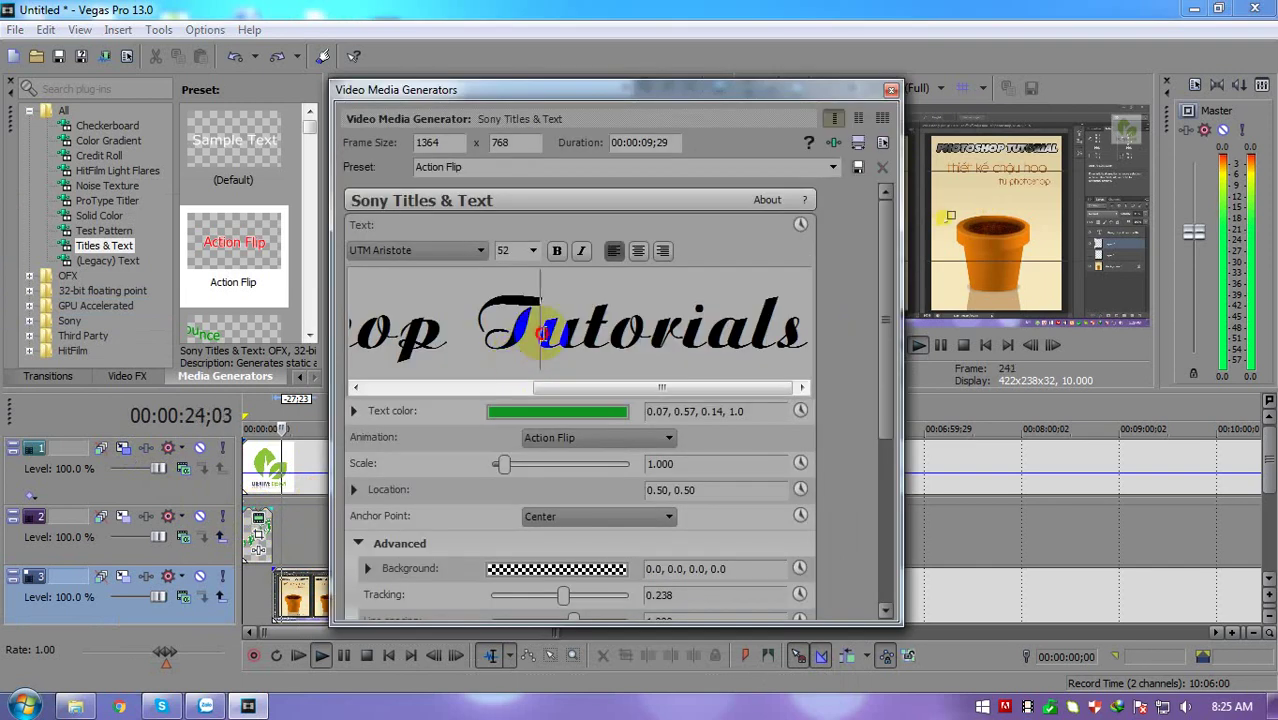
key(ctrl+a)
click(507, 253)
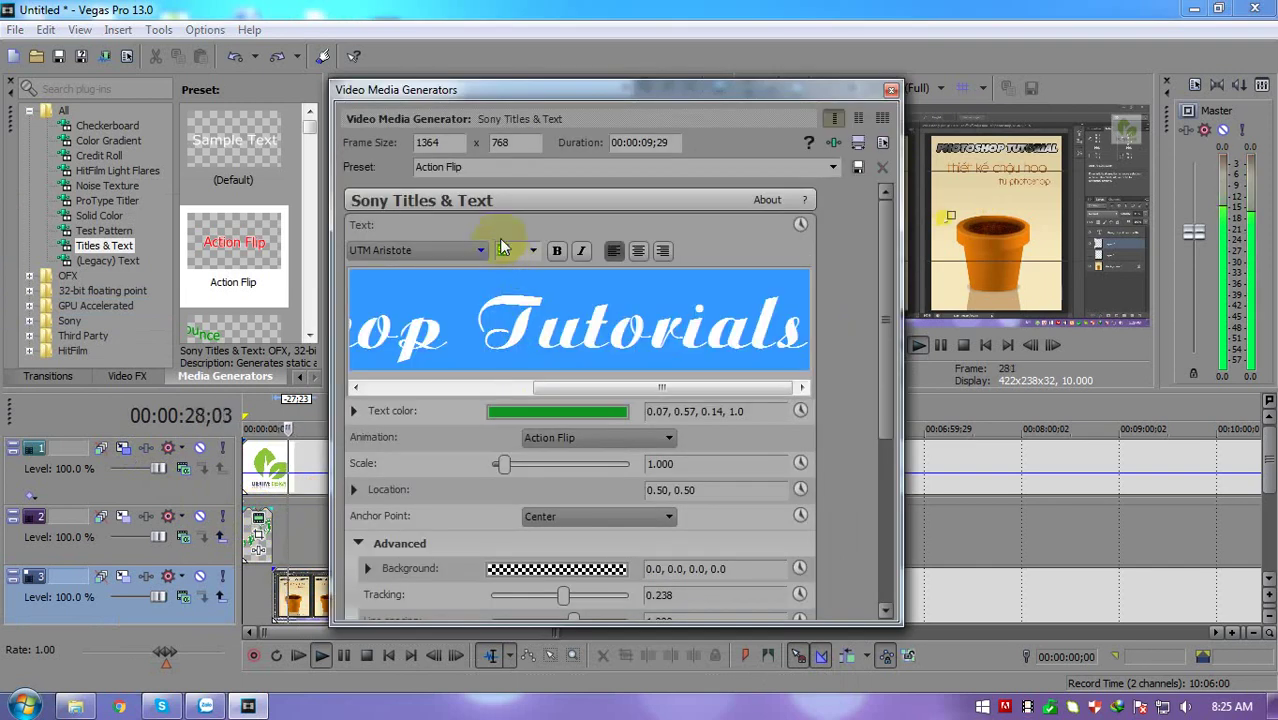
click(533, 251)
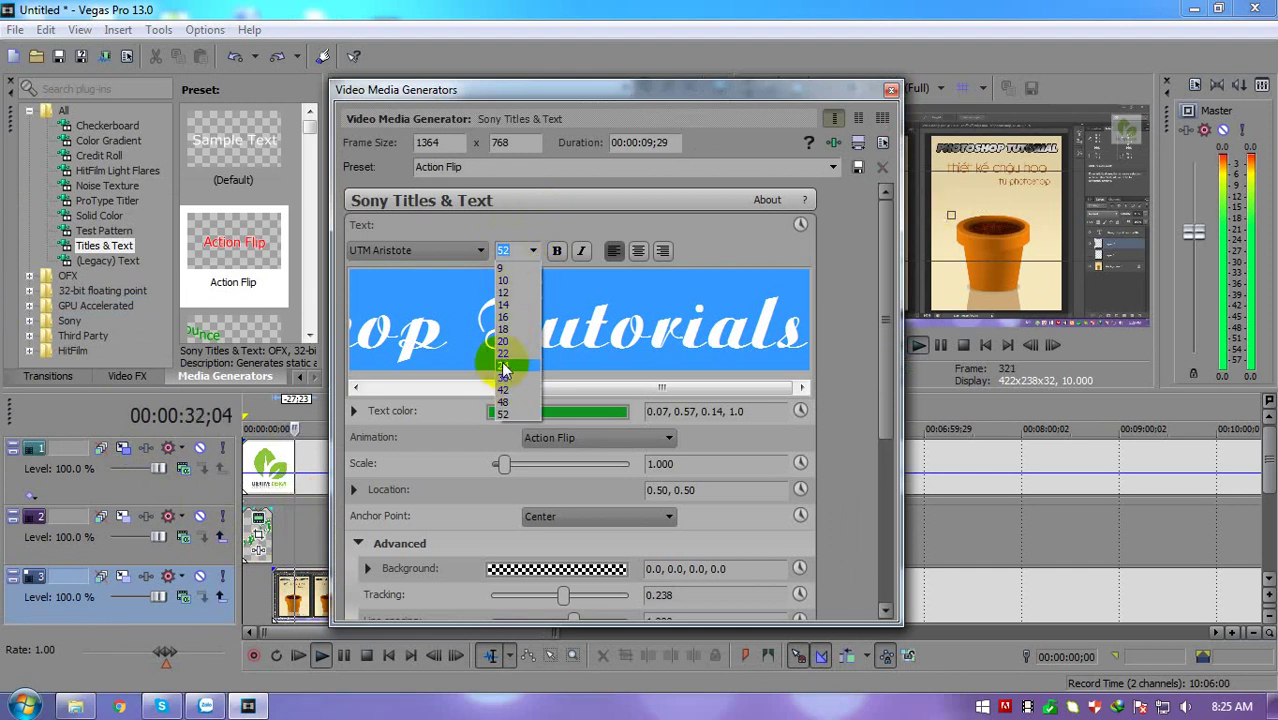
click(503, 370)
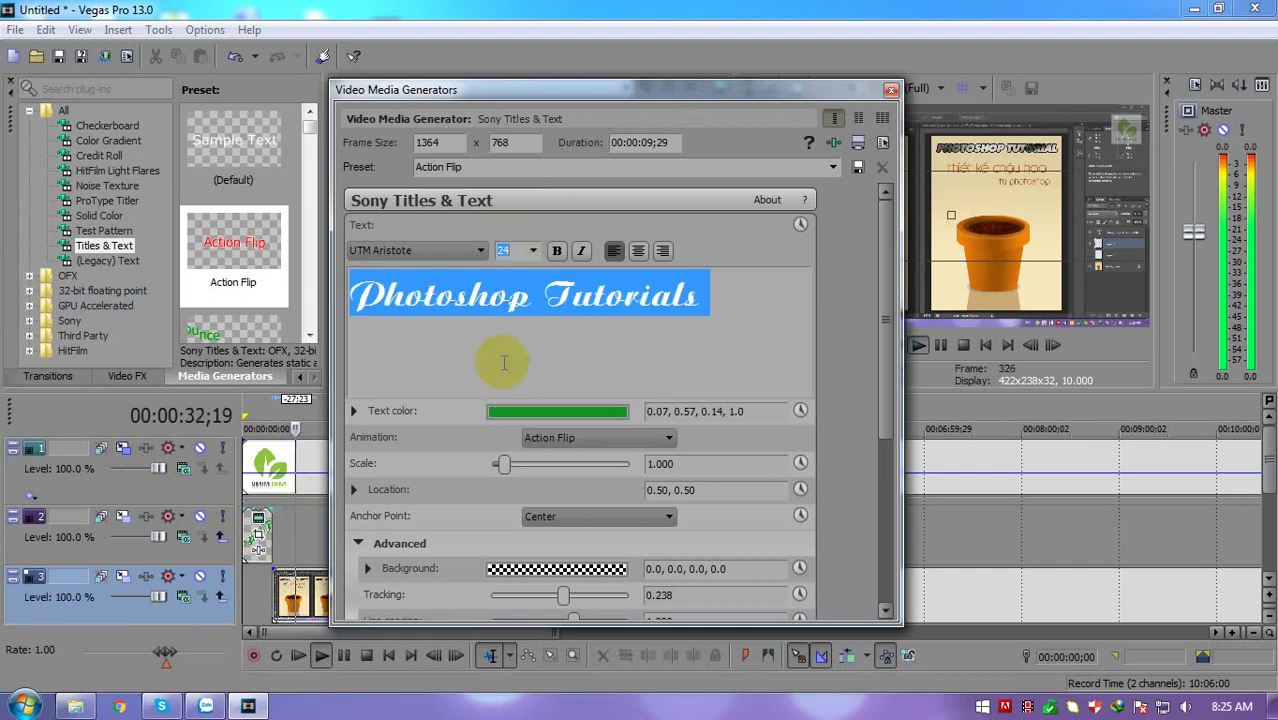
click(892, 89)
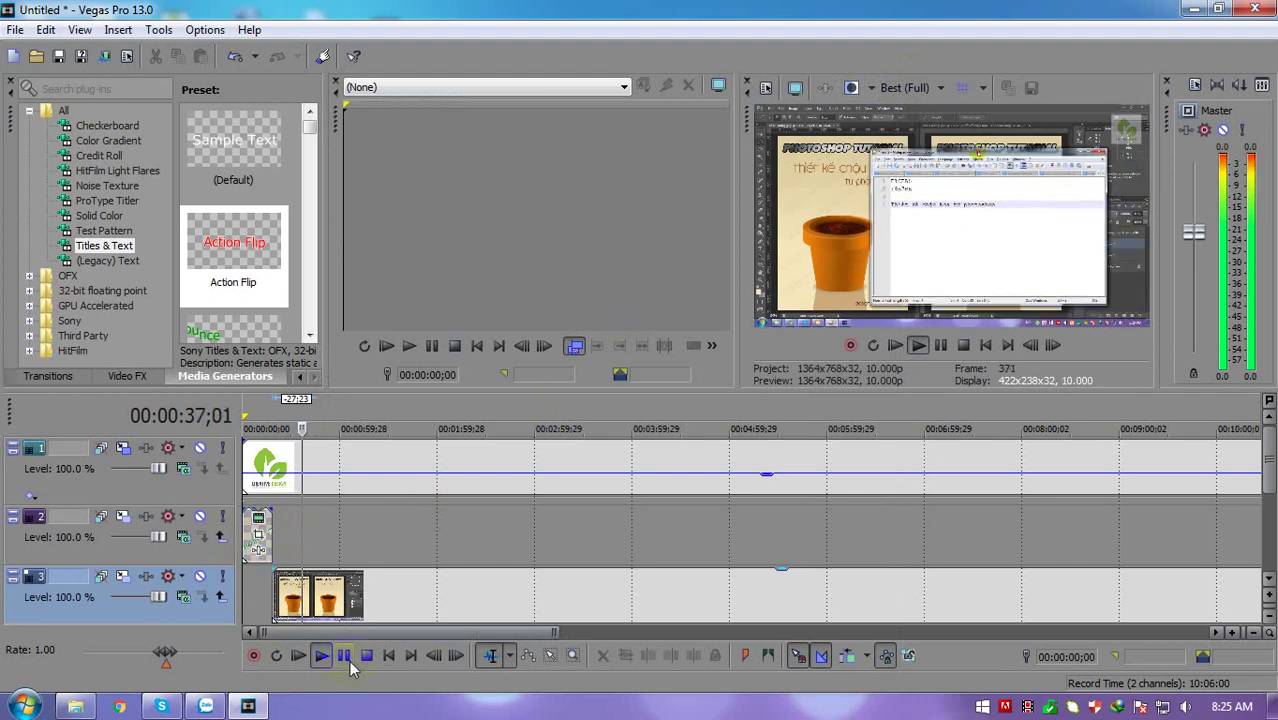
Restart the playback from the beginning to check the resized title, and pause it during the flowerpot video
click(365, 657)
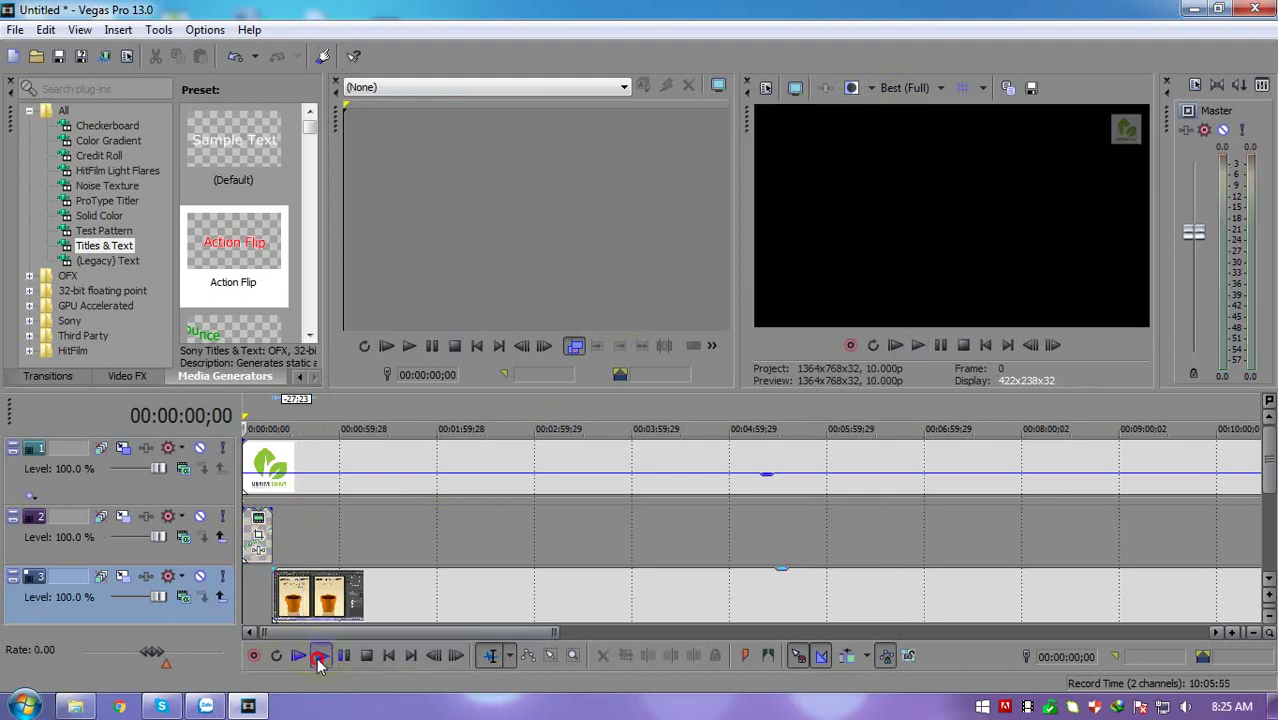
click(319, 659)
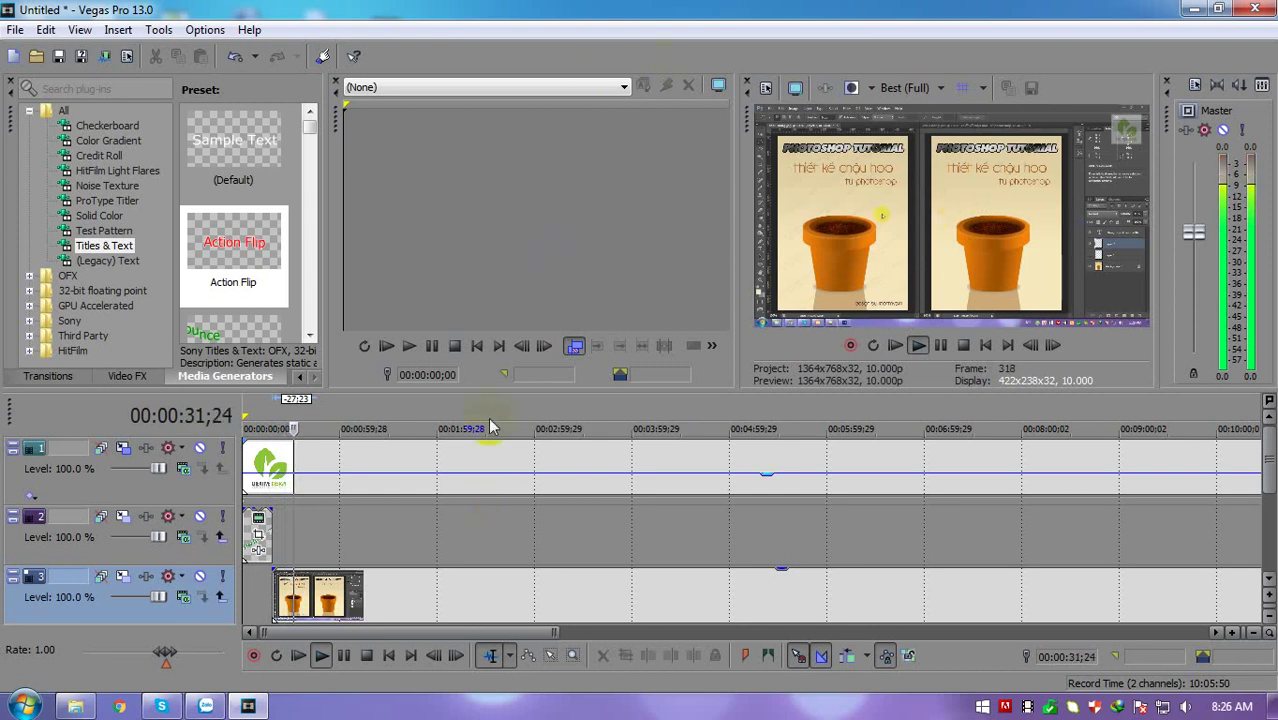
click(343, 656)
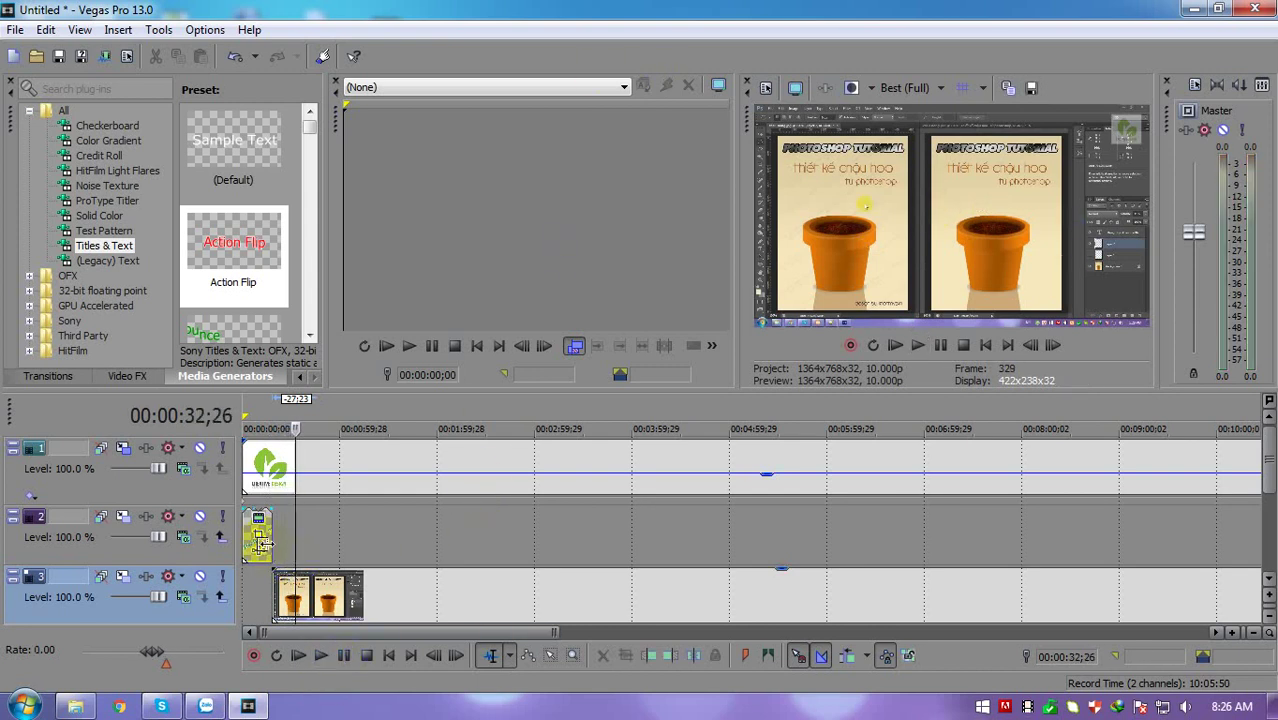
Browse the Titles & Text presets and add a Scroll Left title on track 2 directly after the opening title
click(275, 549)
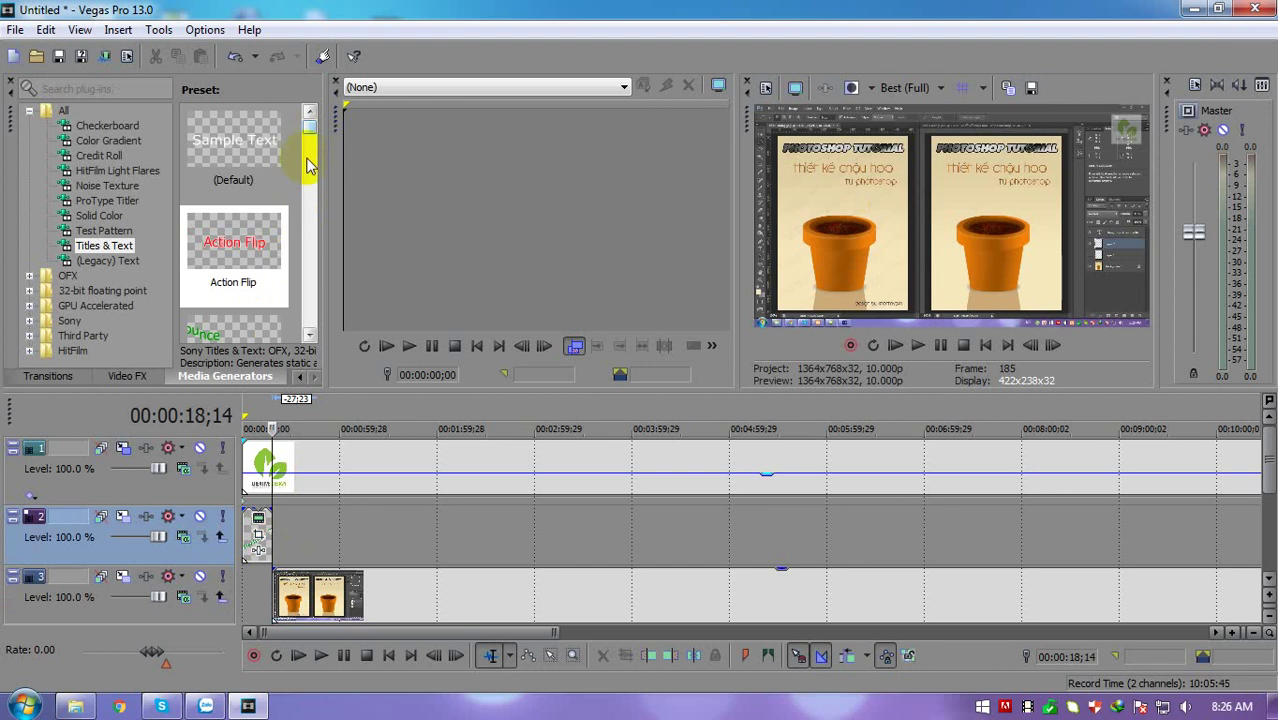
drag(308, 121, 310, 208)
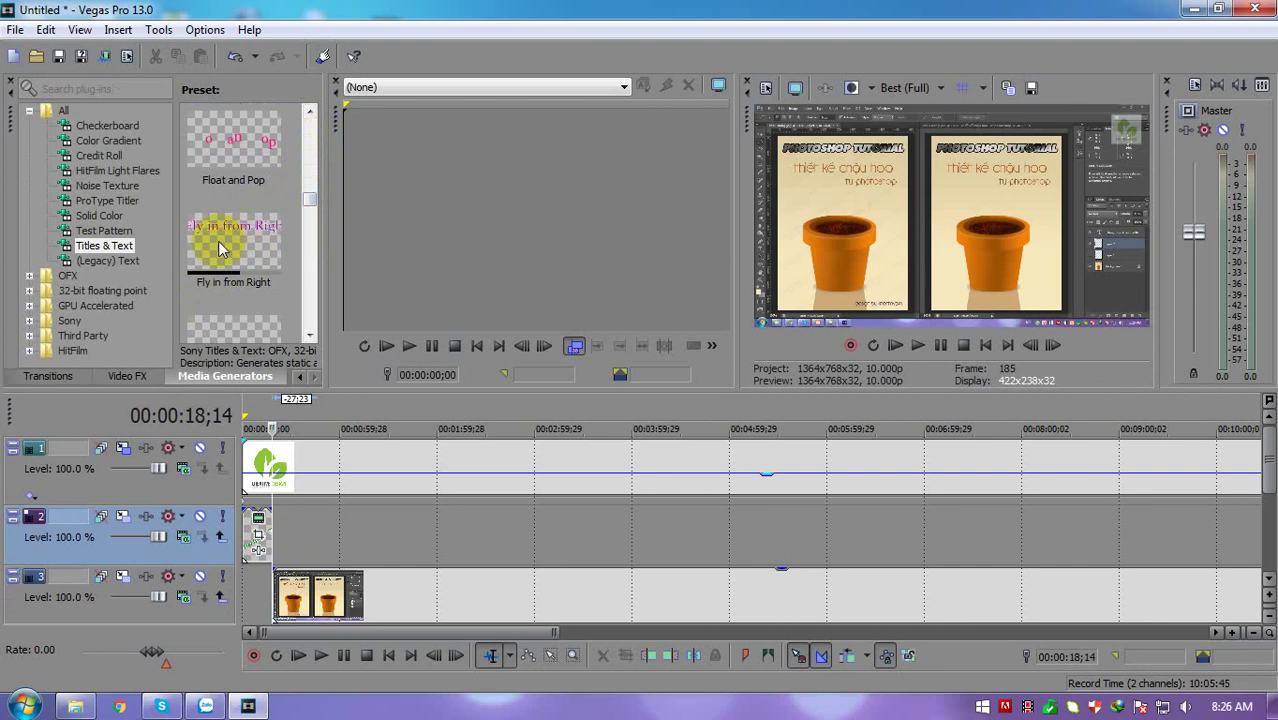
drag(309, 200, 308, 262)
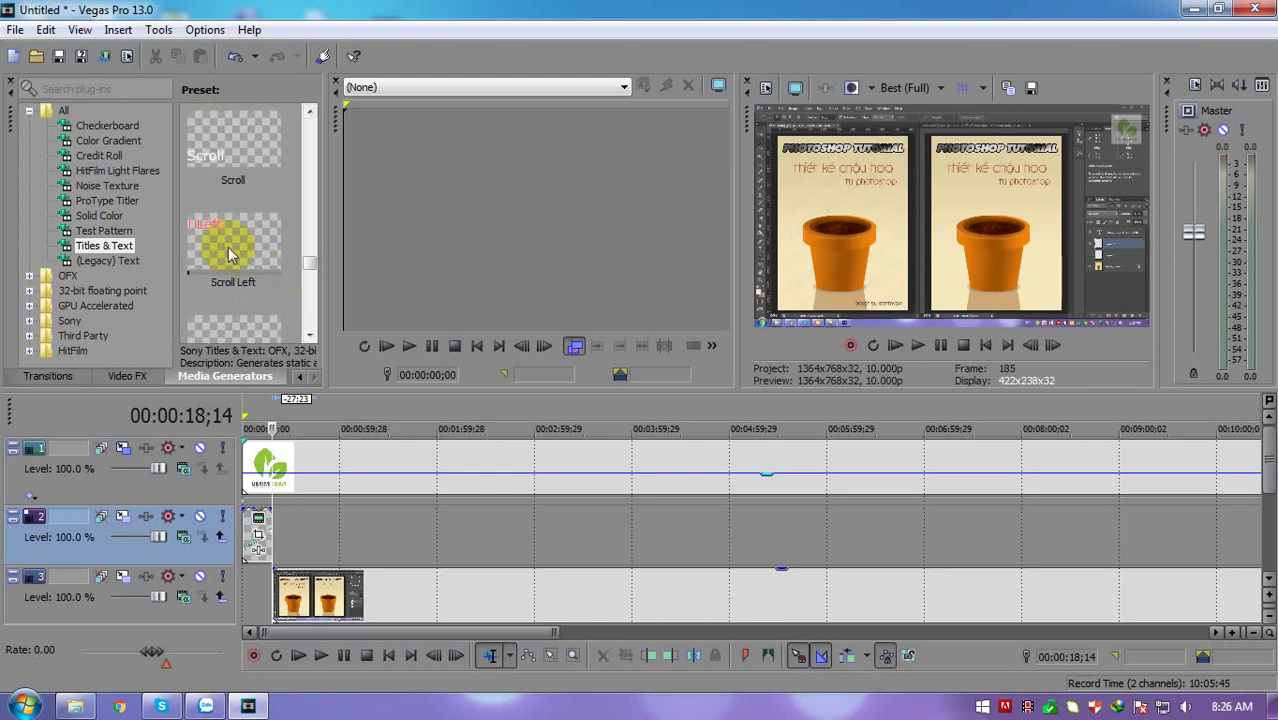
drag(225, 240, 277, 534)
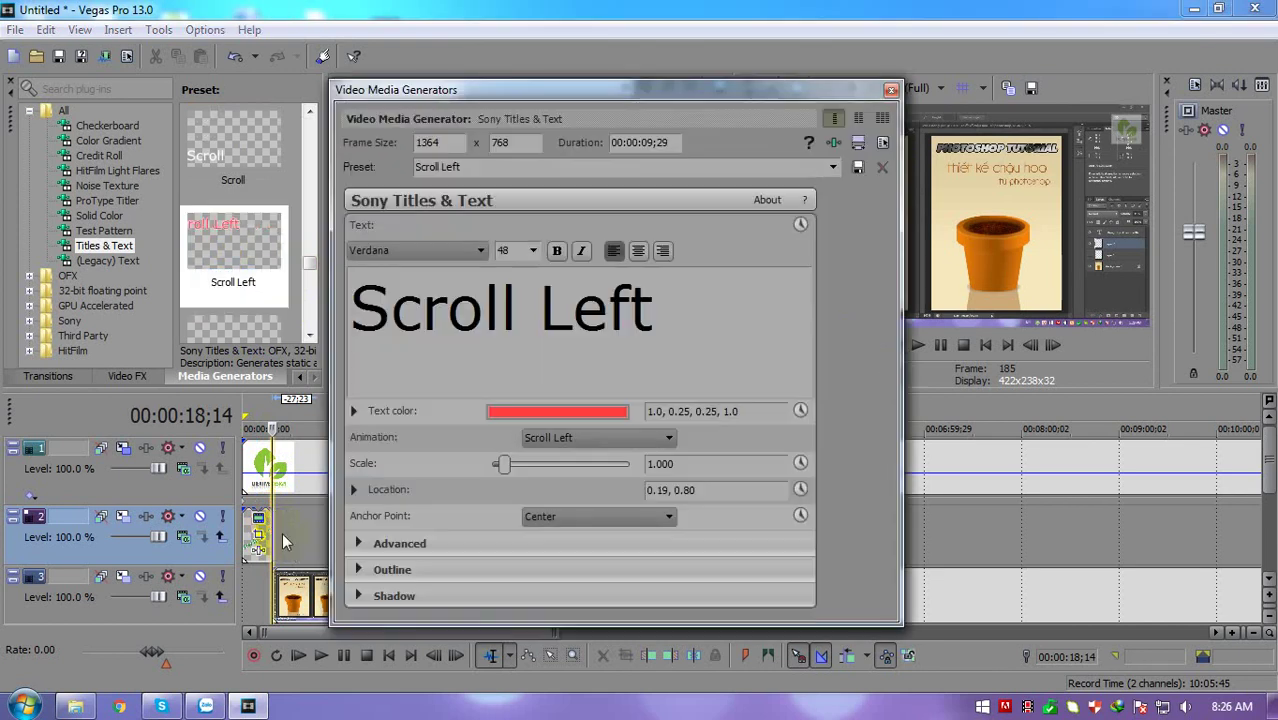
Replace the Scroll Left title's sample text with "Creat a flowerpot using photoshop"
drag(489, 322, 507, 333)
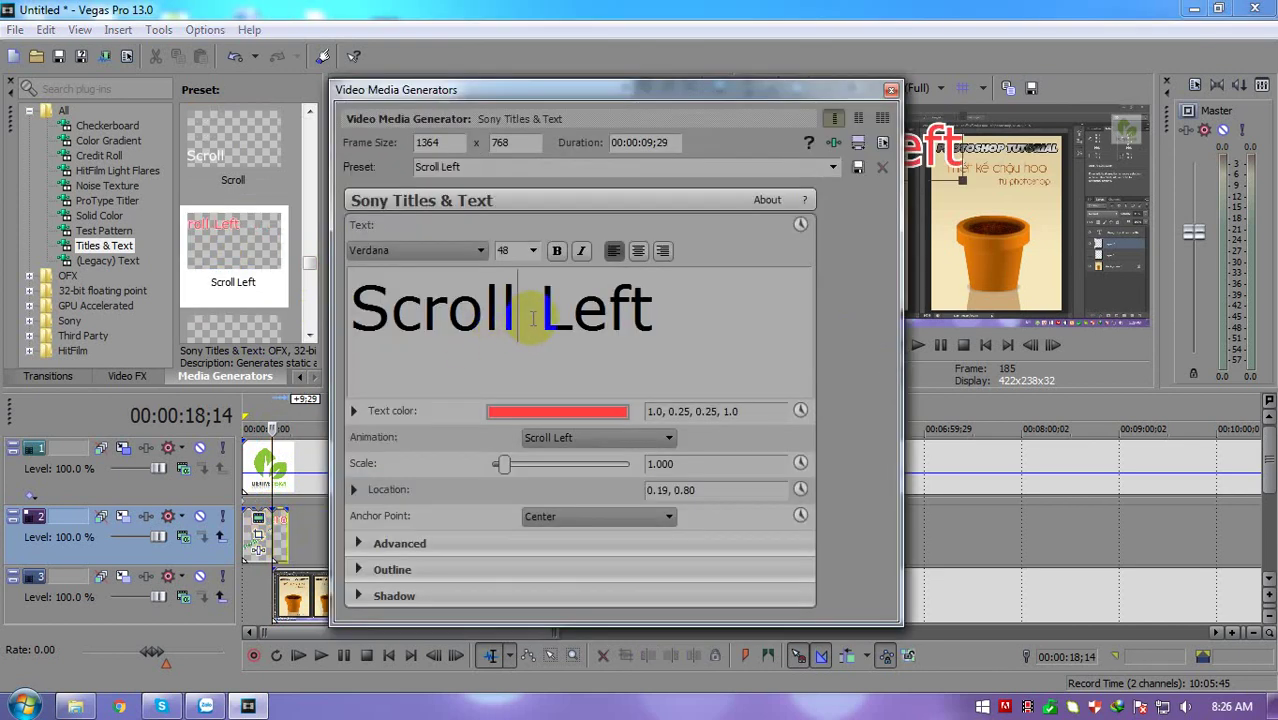
drag(527, 319, 640, 318)
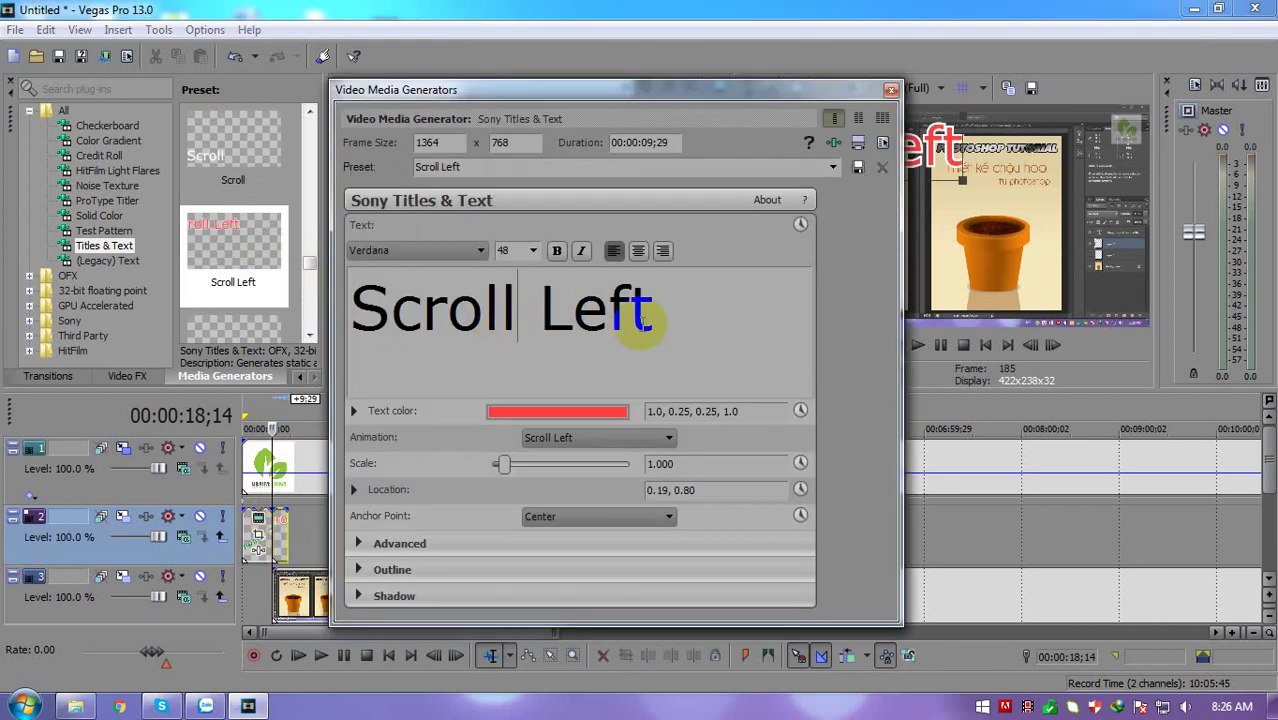
key(ctrl+a)
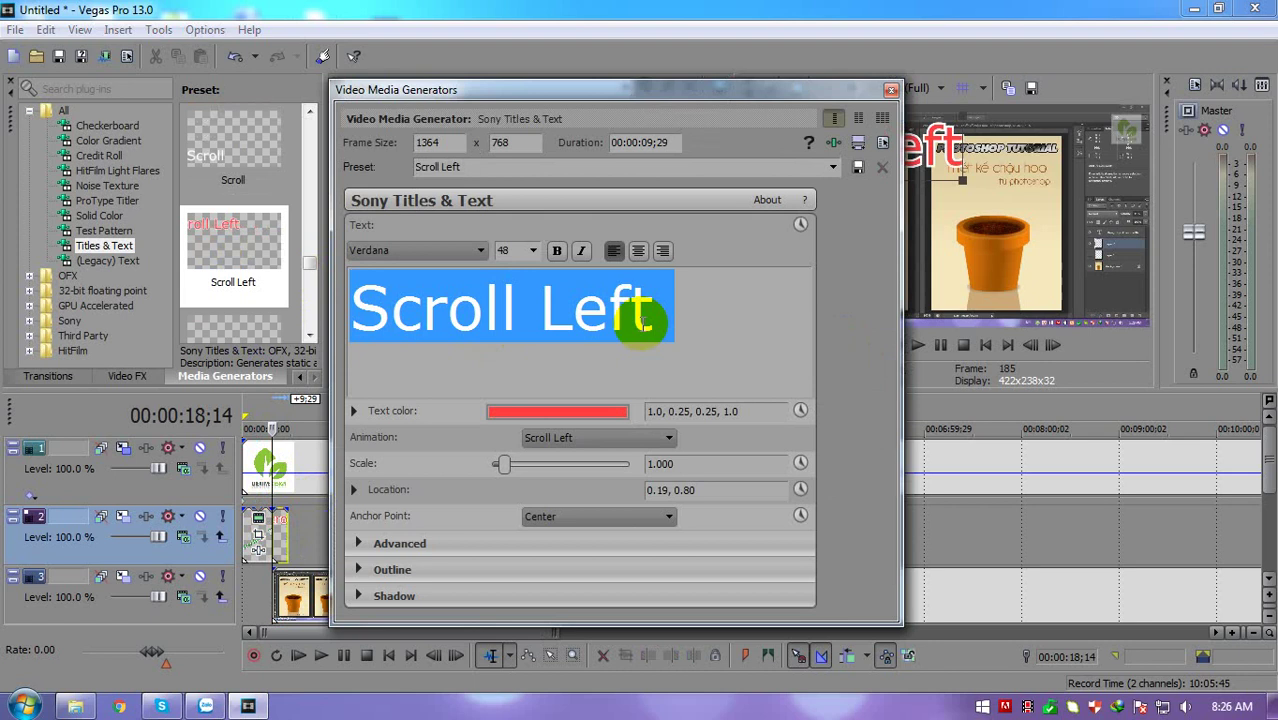
text(Creat)
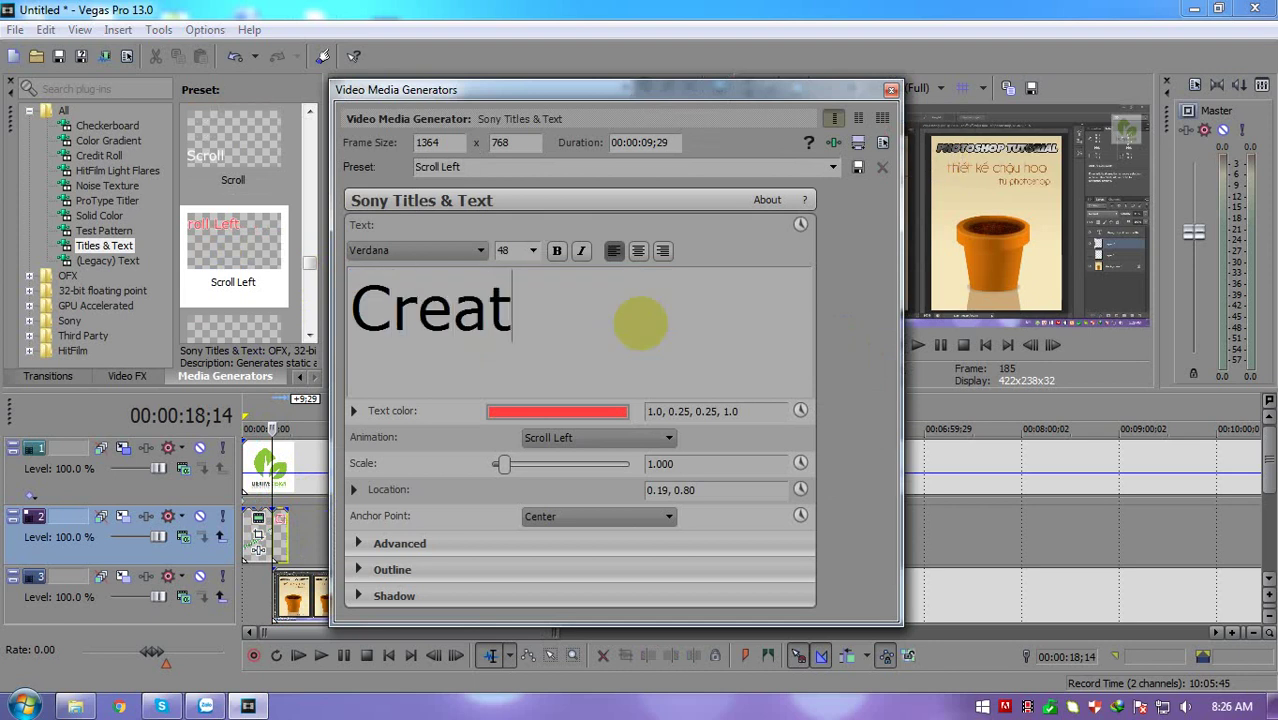
text( a fl)
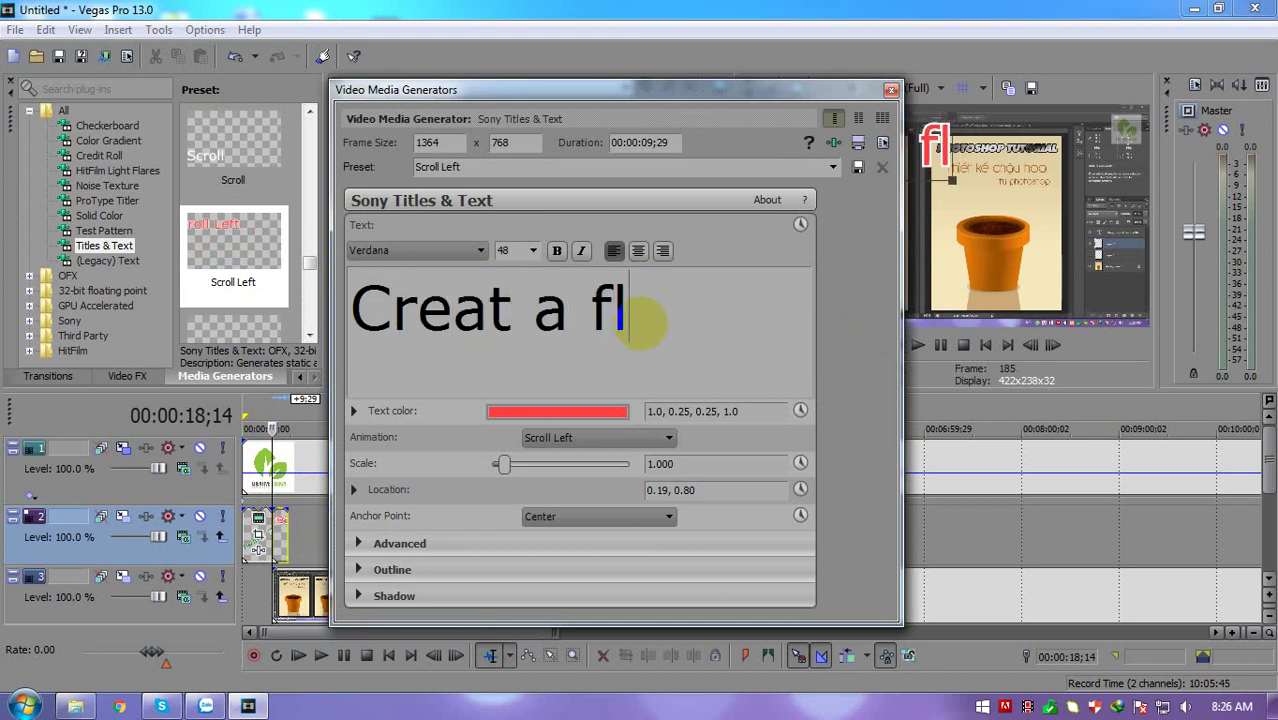
text(owe)
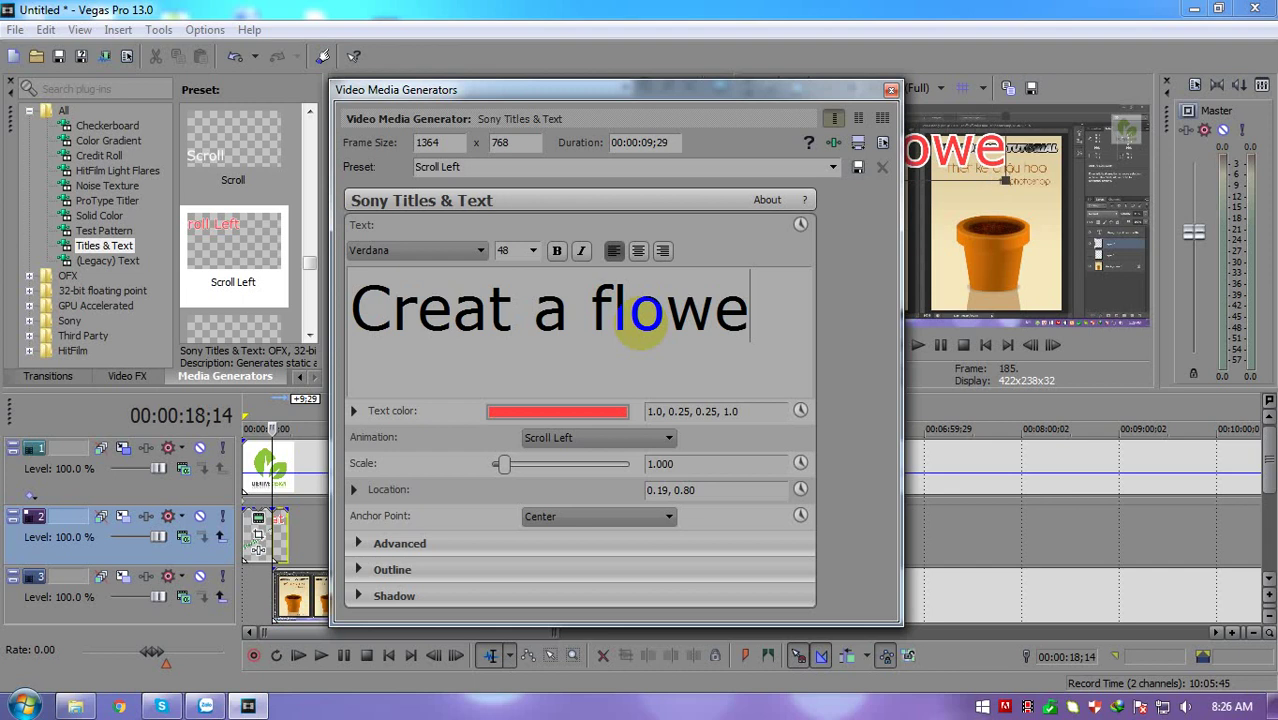
text(rpot )
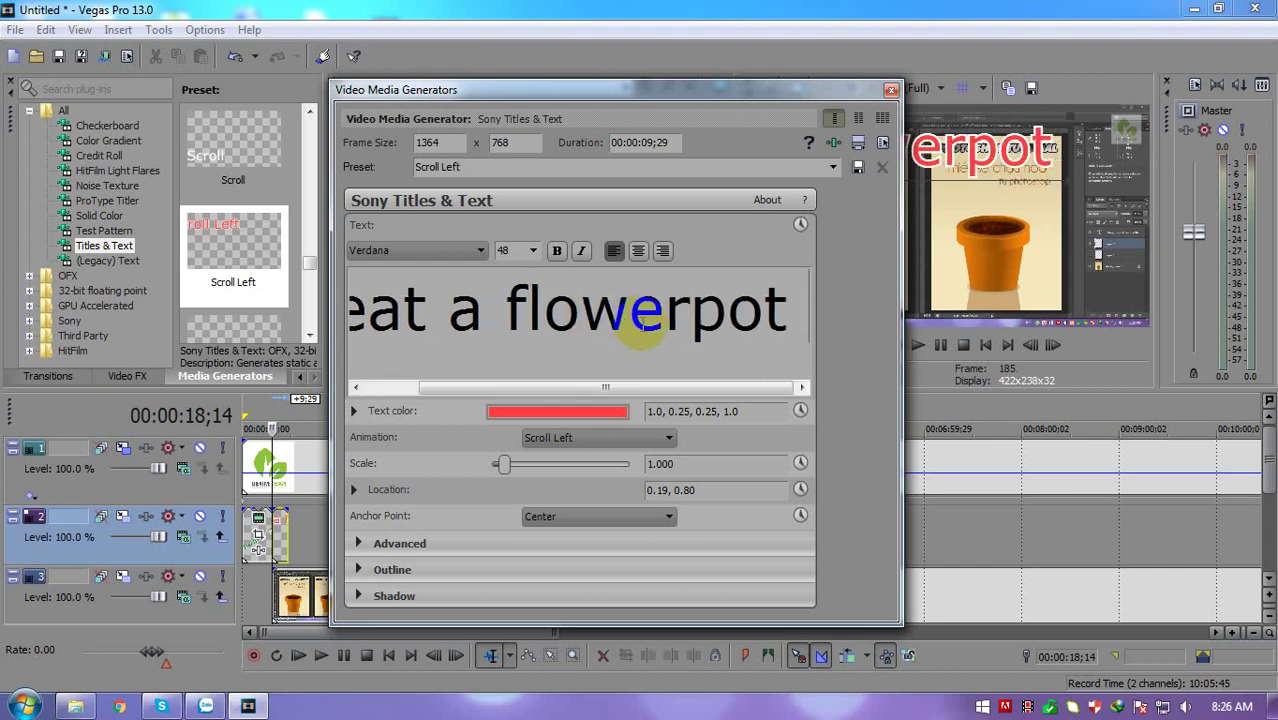
text(ussin)
key(BackSpace)
key(BackSpace)
key(BackSpace)
key(BackSpace)
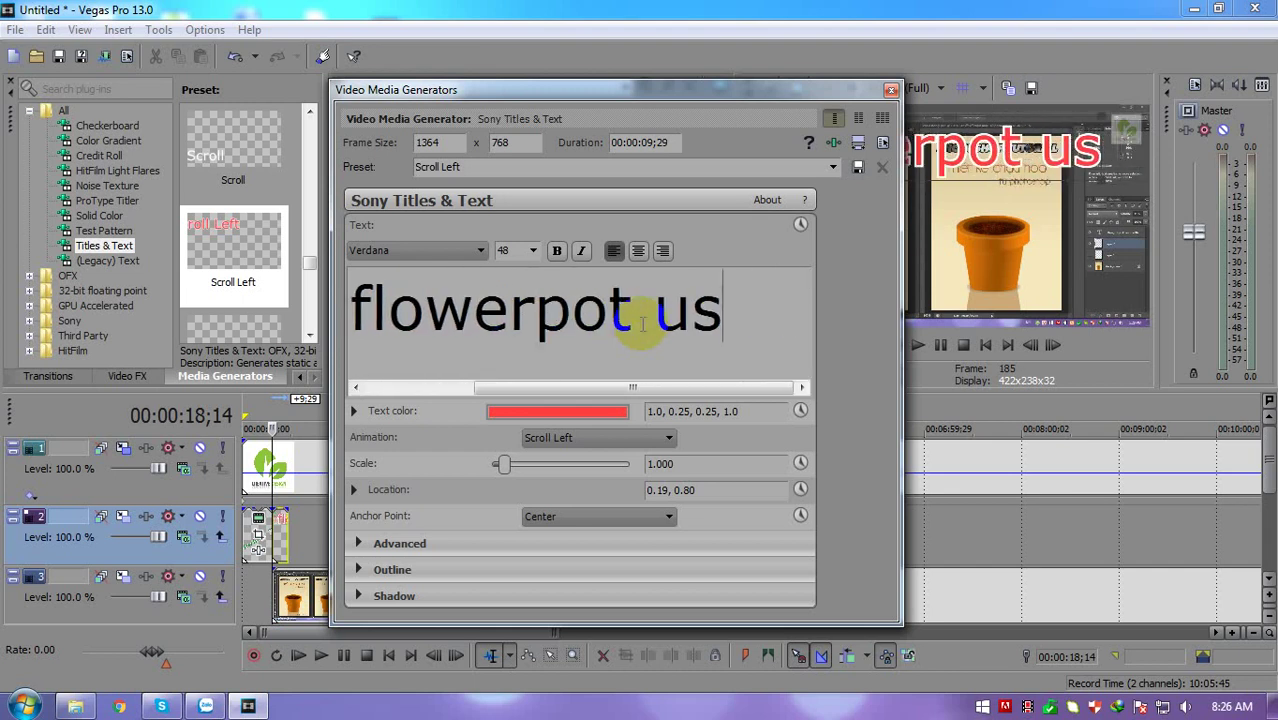
text(ing photoo)
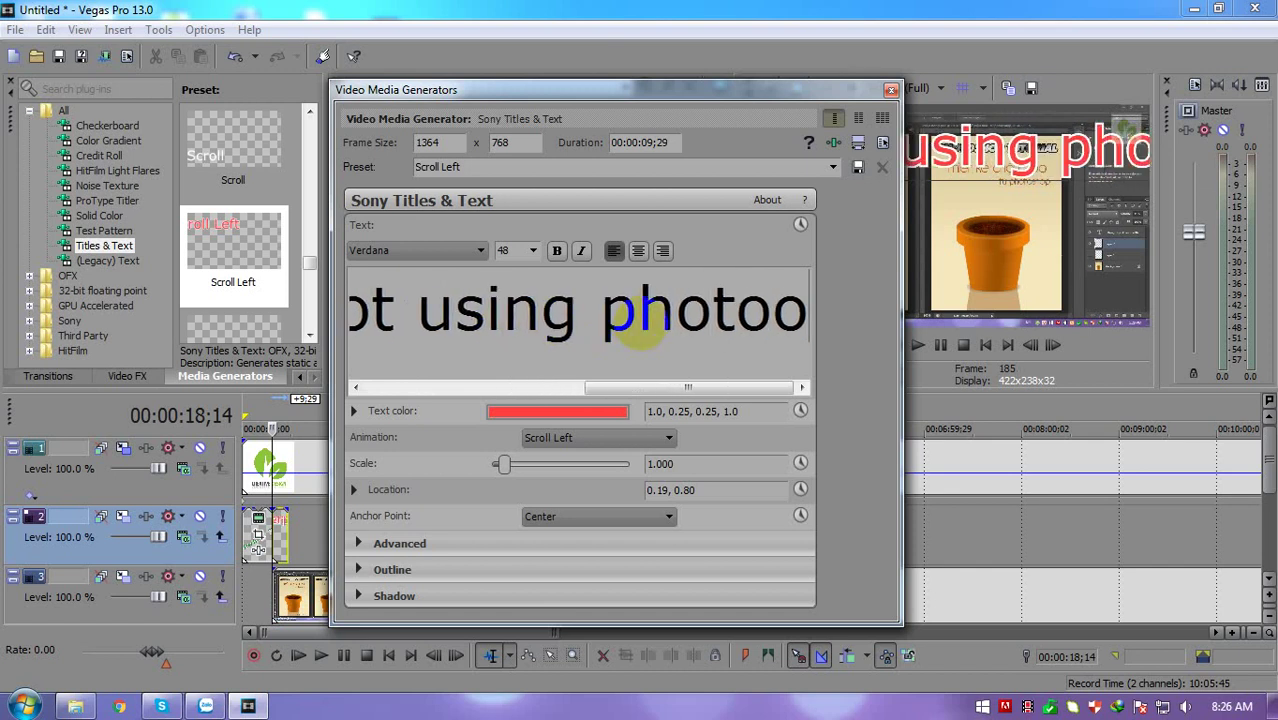
key(BackSpace)
text(sho)
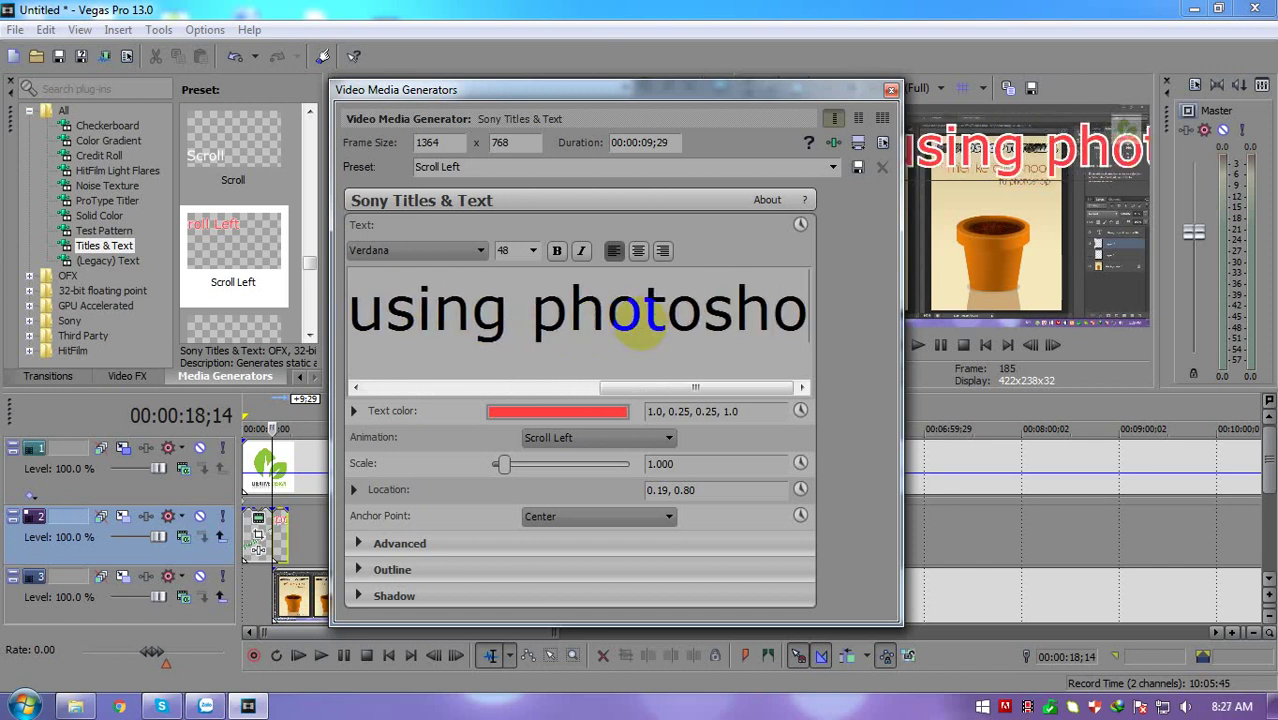
text(p)
Set the whole scrolling title text to the UTM Centur font at size 36 and close the generator
key(ctrl+a)
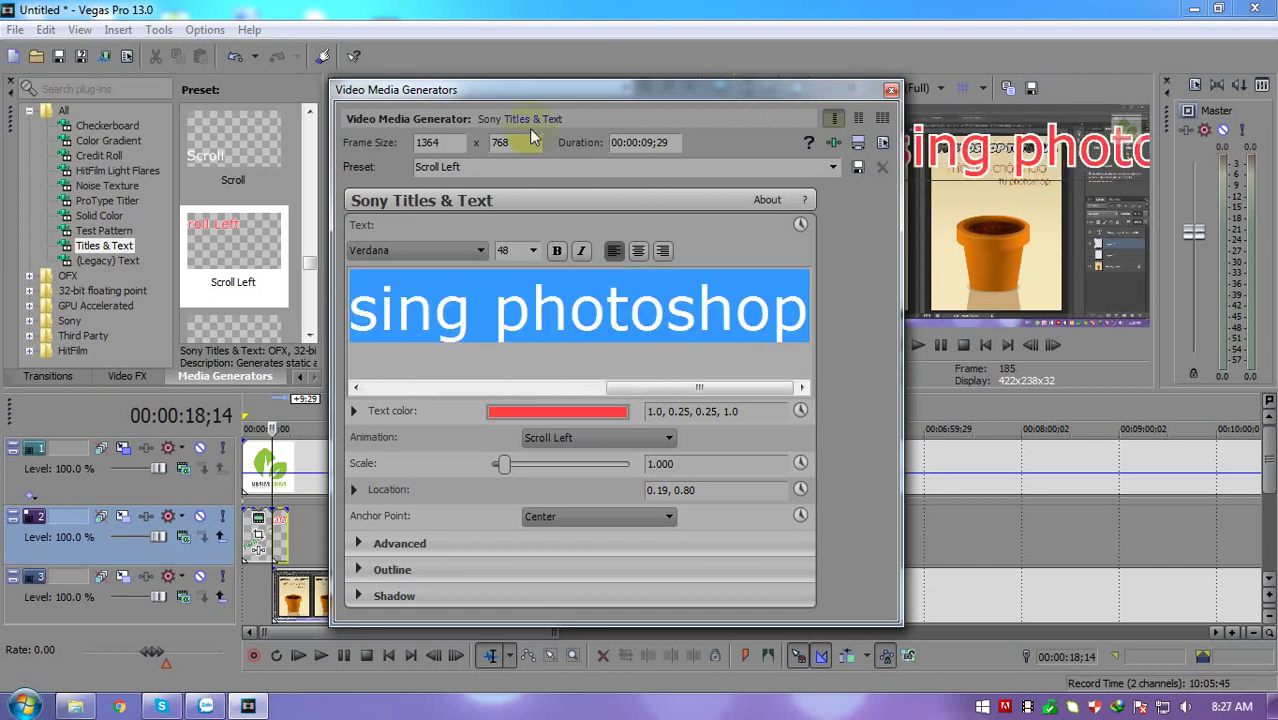
click(378, 252)
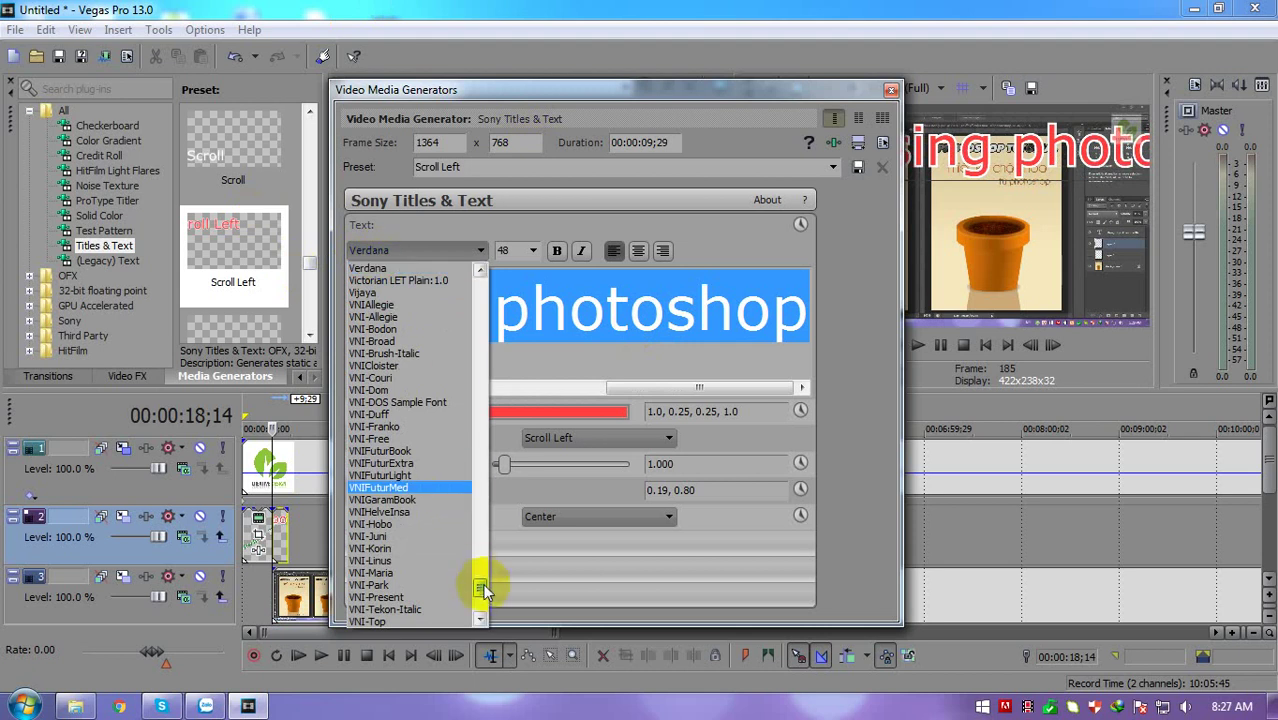
drag(480, 588, 484, 509)
click(377, 432)
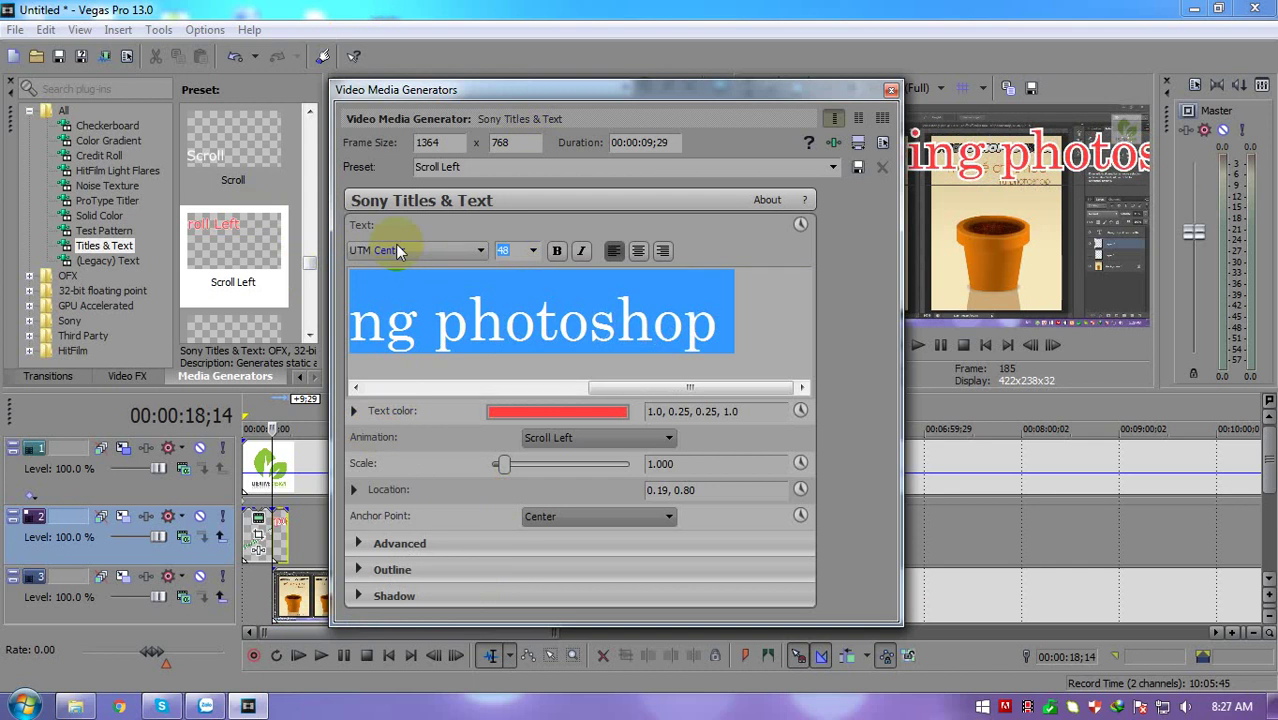
scroll(397, 251, down, 1)
click(532, 251)
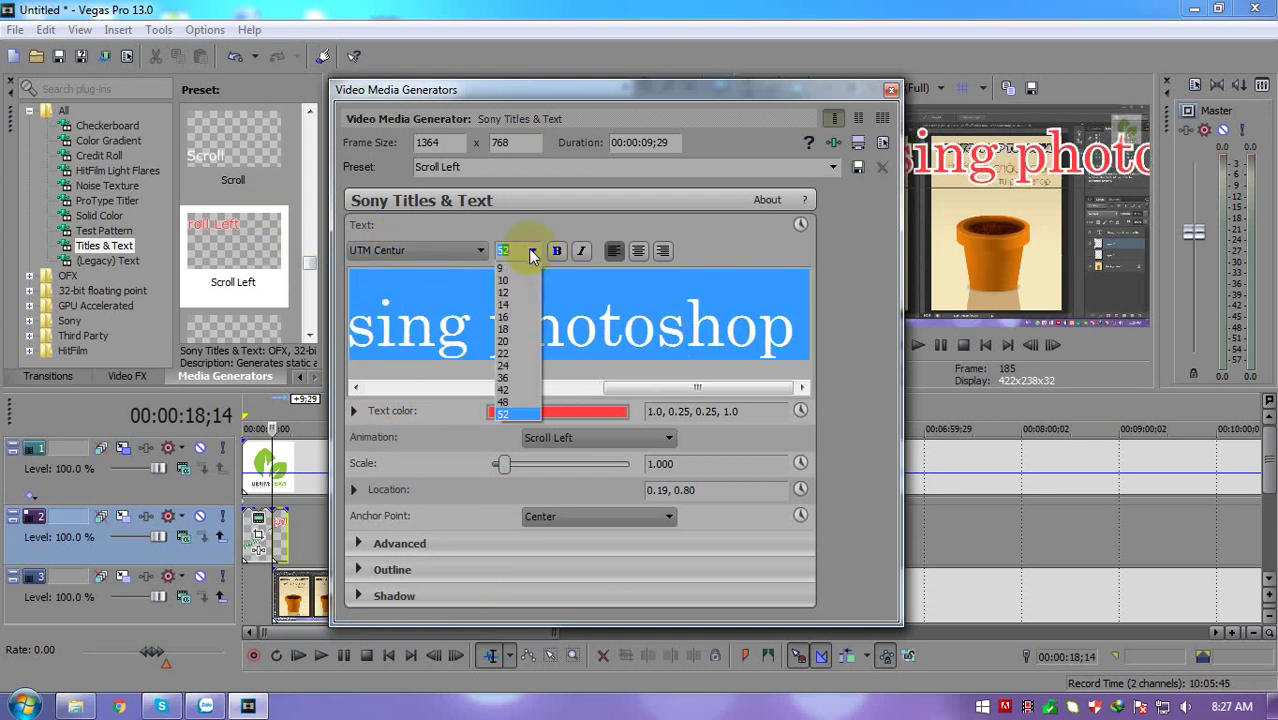
click(503, 389)
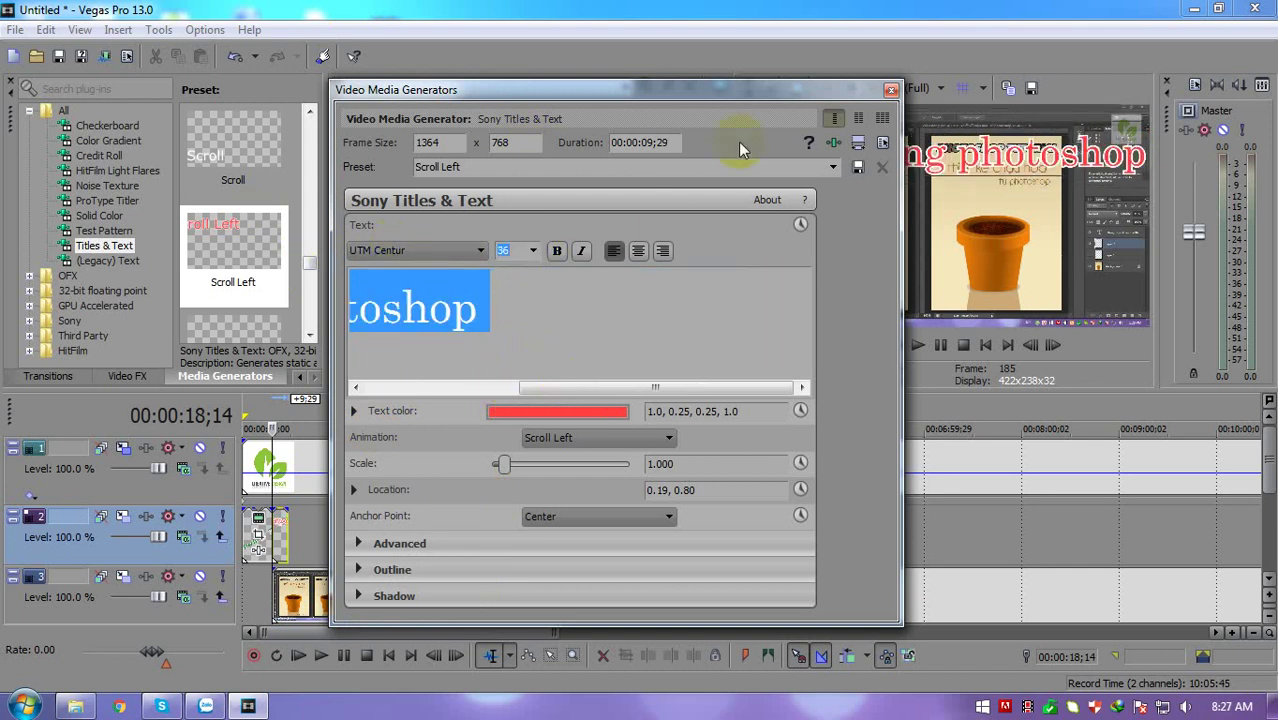
click(891, 92)
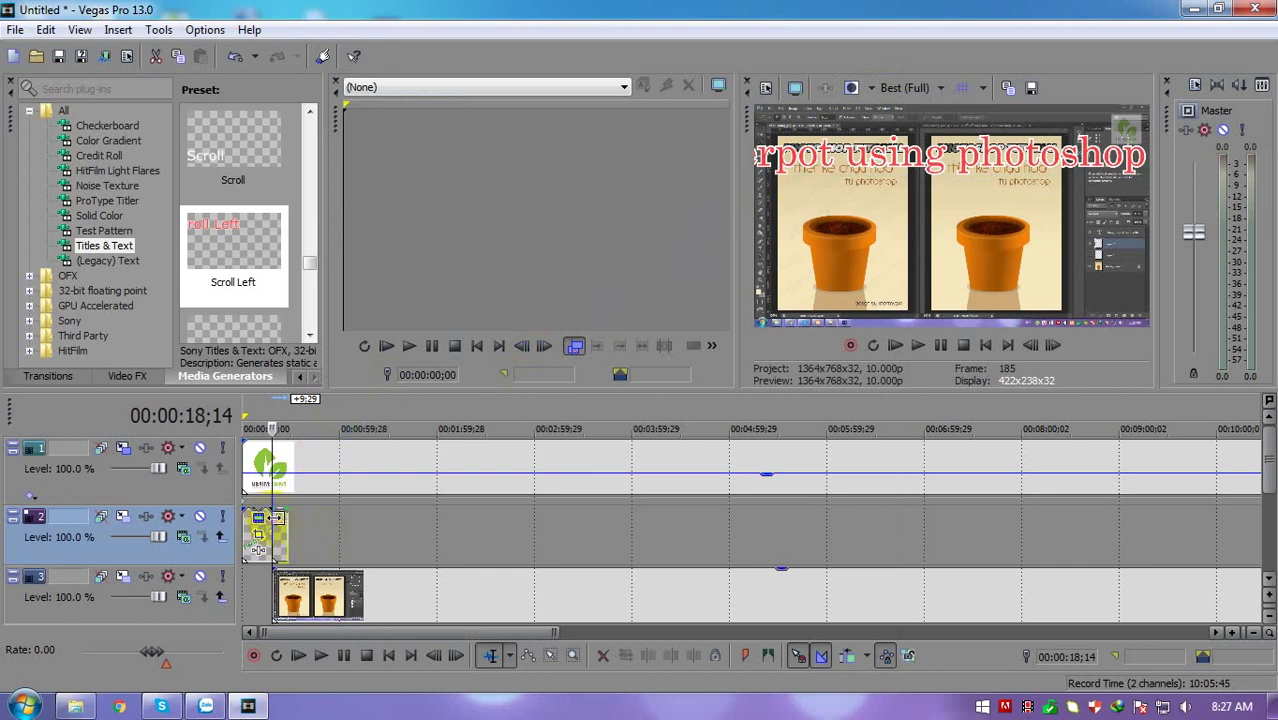
Reopen the scrolling title's generated media settings, try to reduce the text to size 18, and close the generator
scroll(276, 518, up, 3)
click(322, 521)
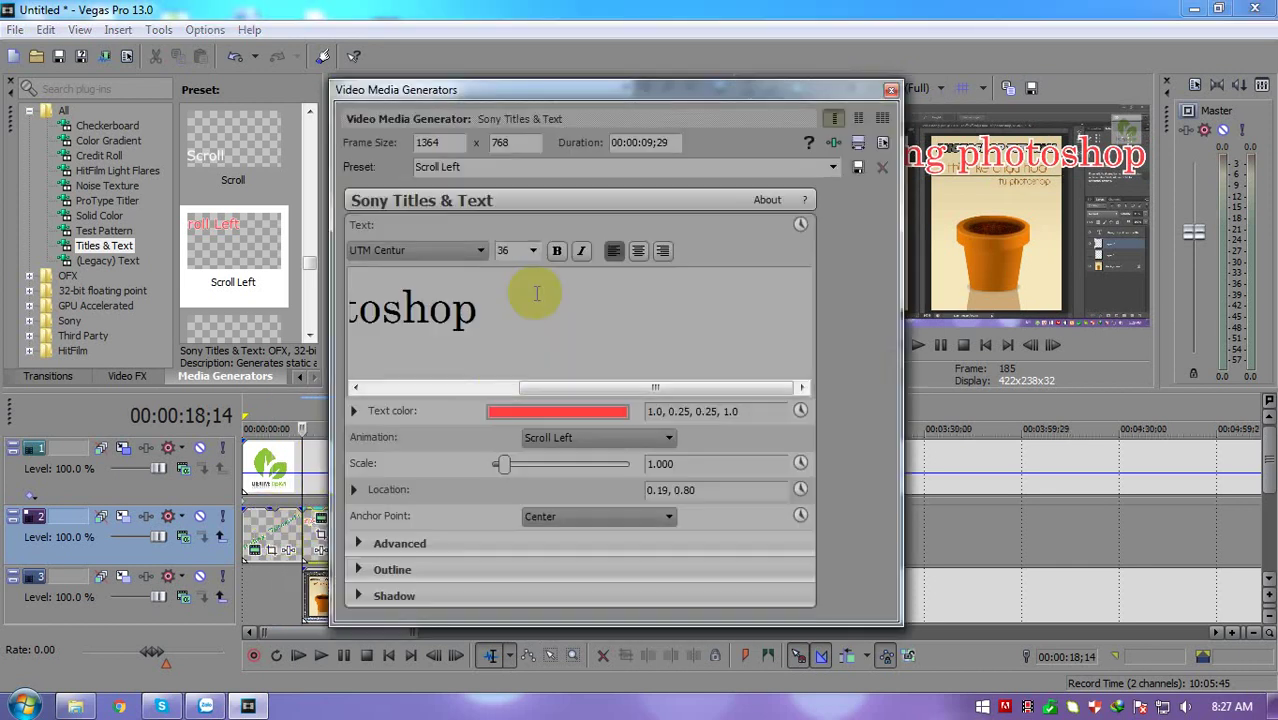
click(535, 252)
click(507, 335)
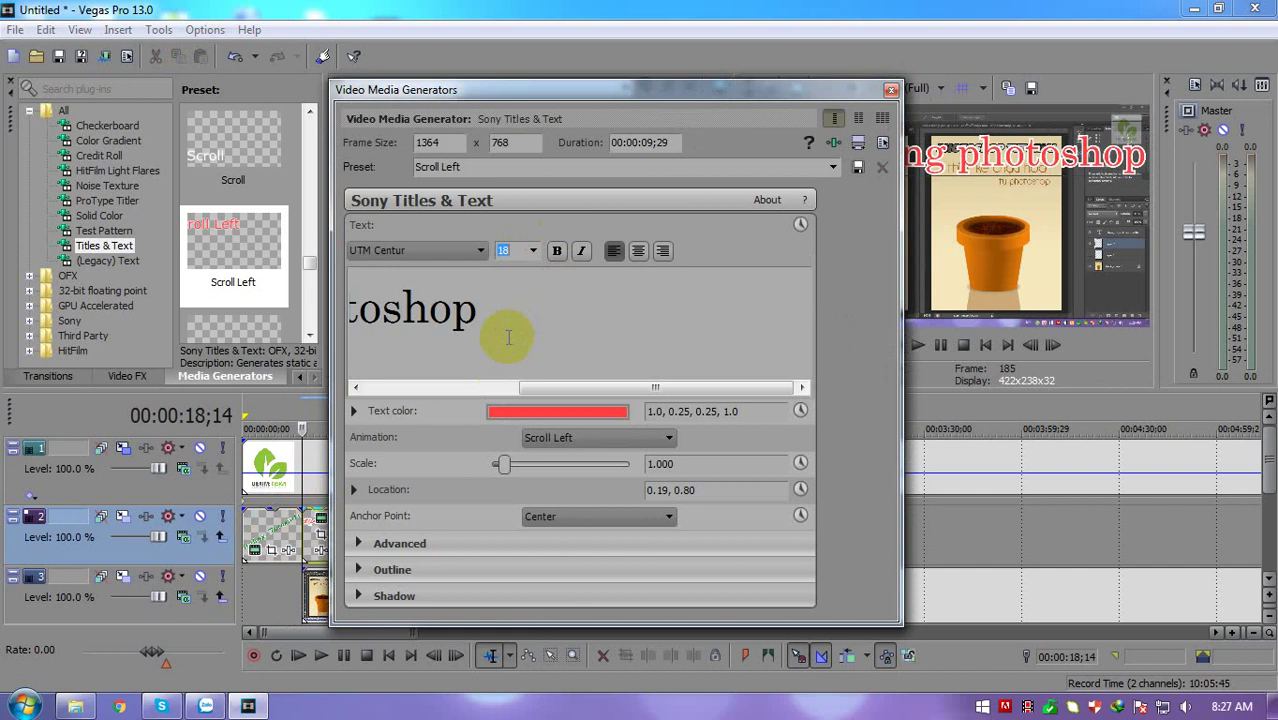
click(856, 166)
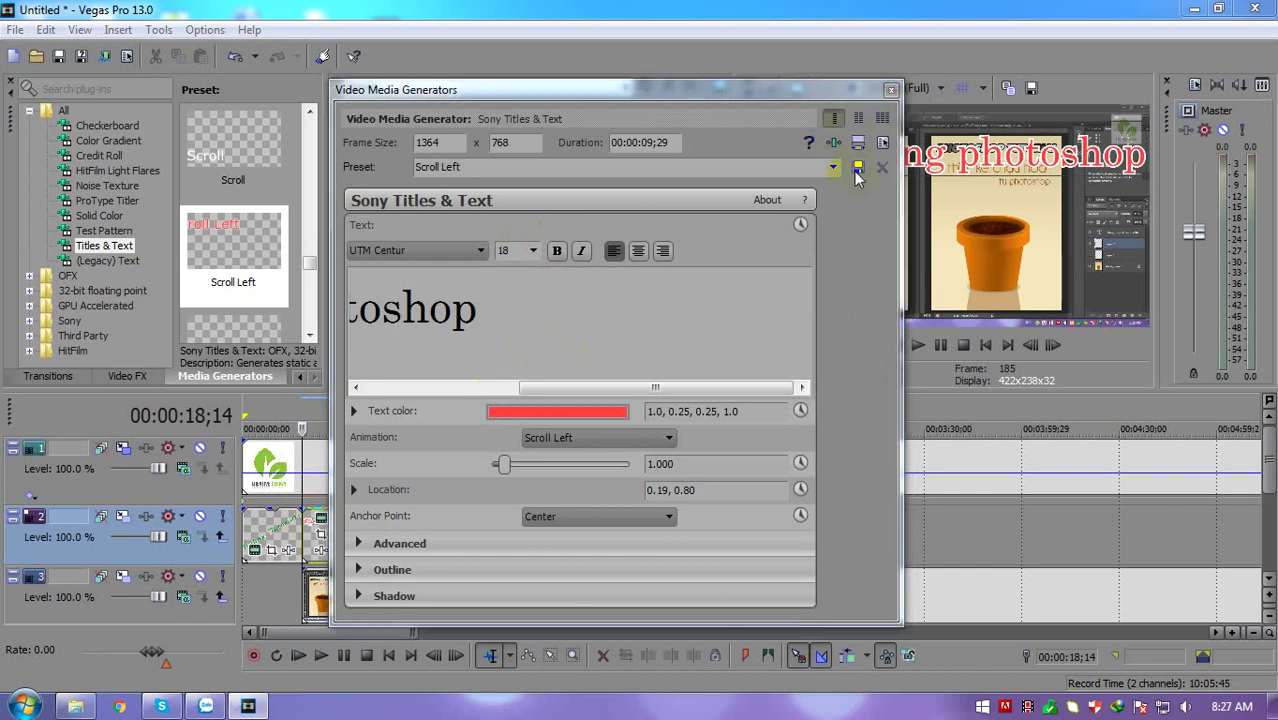
click(807, 303)
click(891, 90)
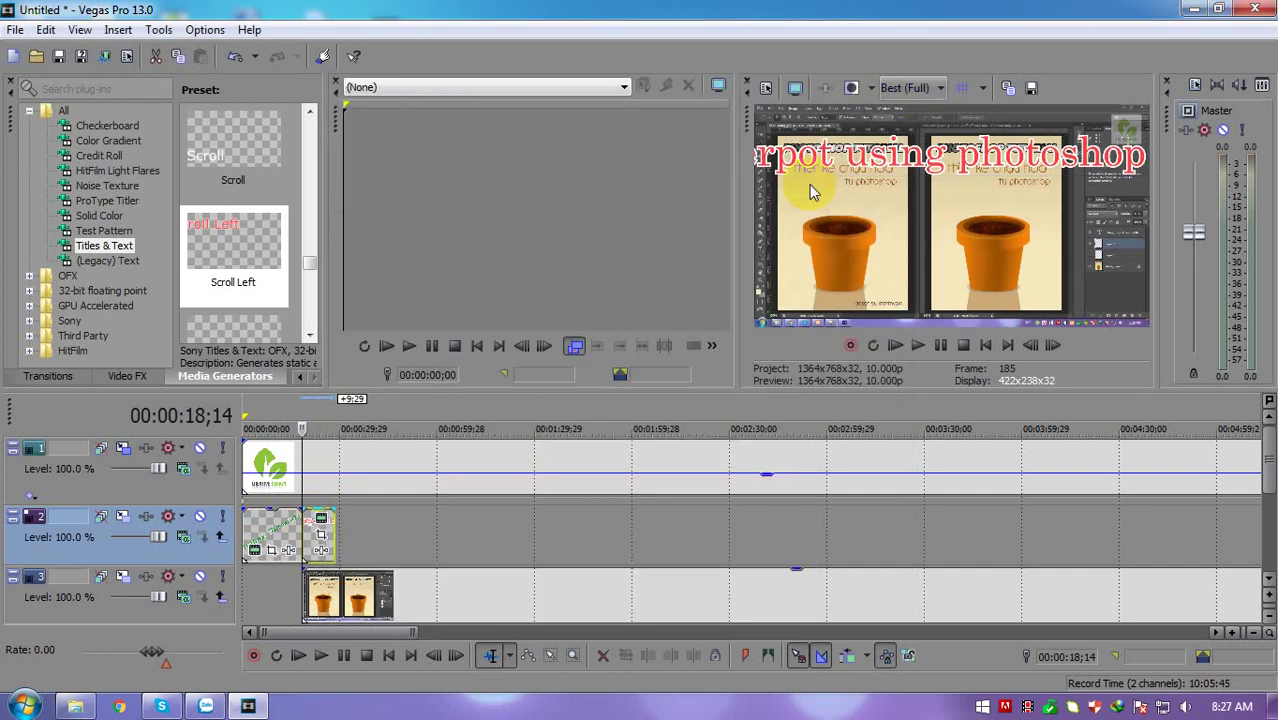
Play back the scrolling title to check it, and move the flowerpot video on track 3 about 16 seconds later, past the title's end
click(325, 592)
click(349, 662)
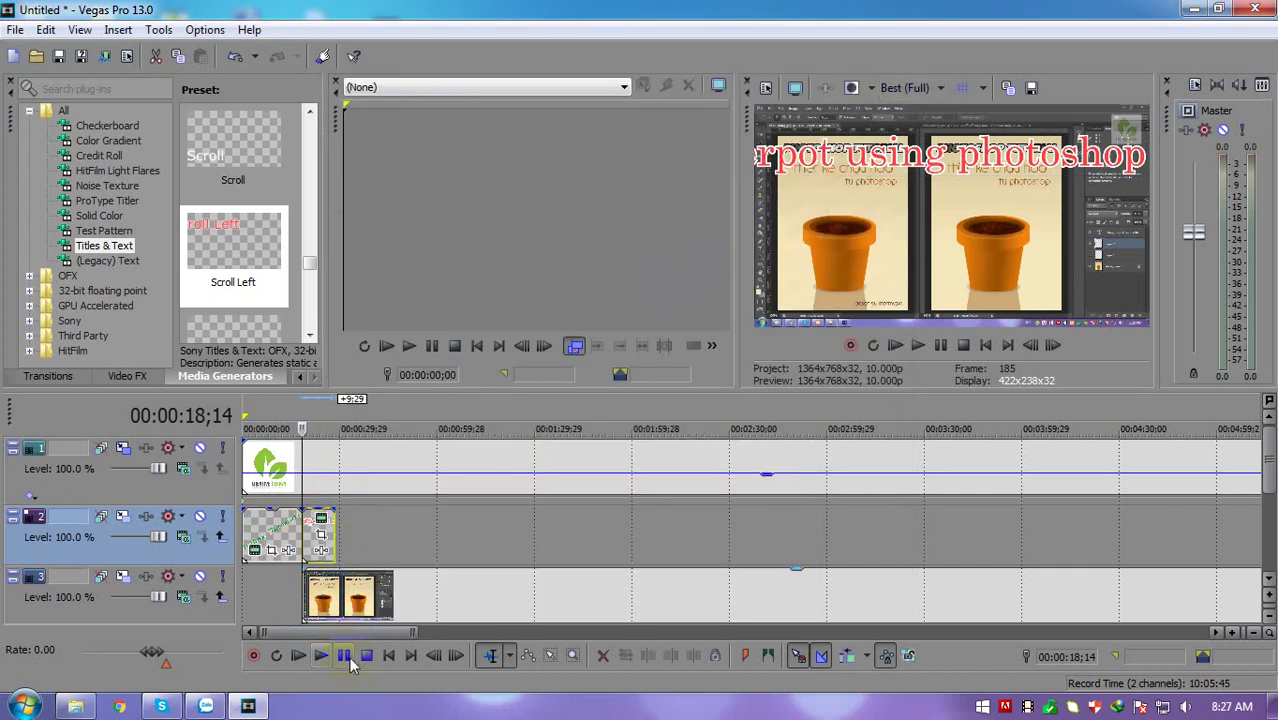
click(323, 658)
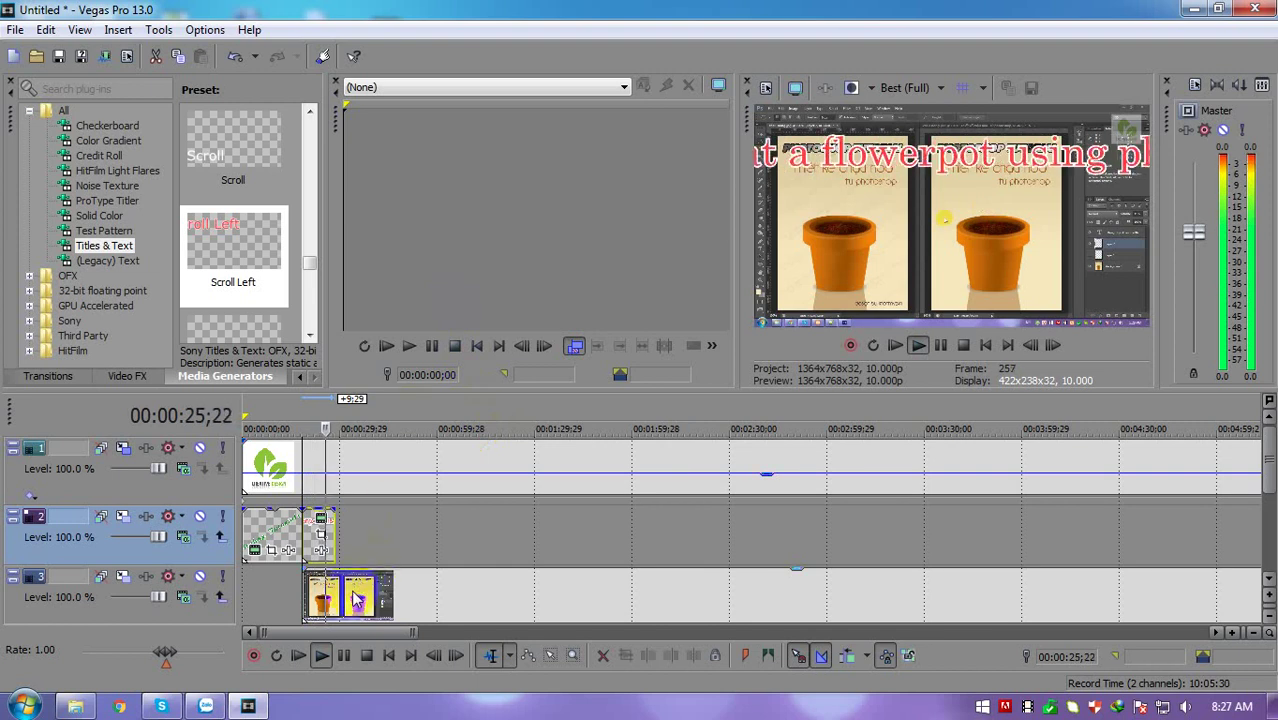
drag(360, 597, 415, 600)
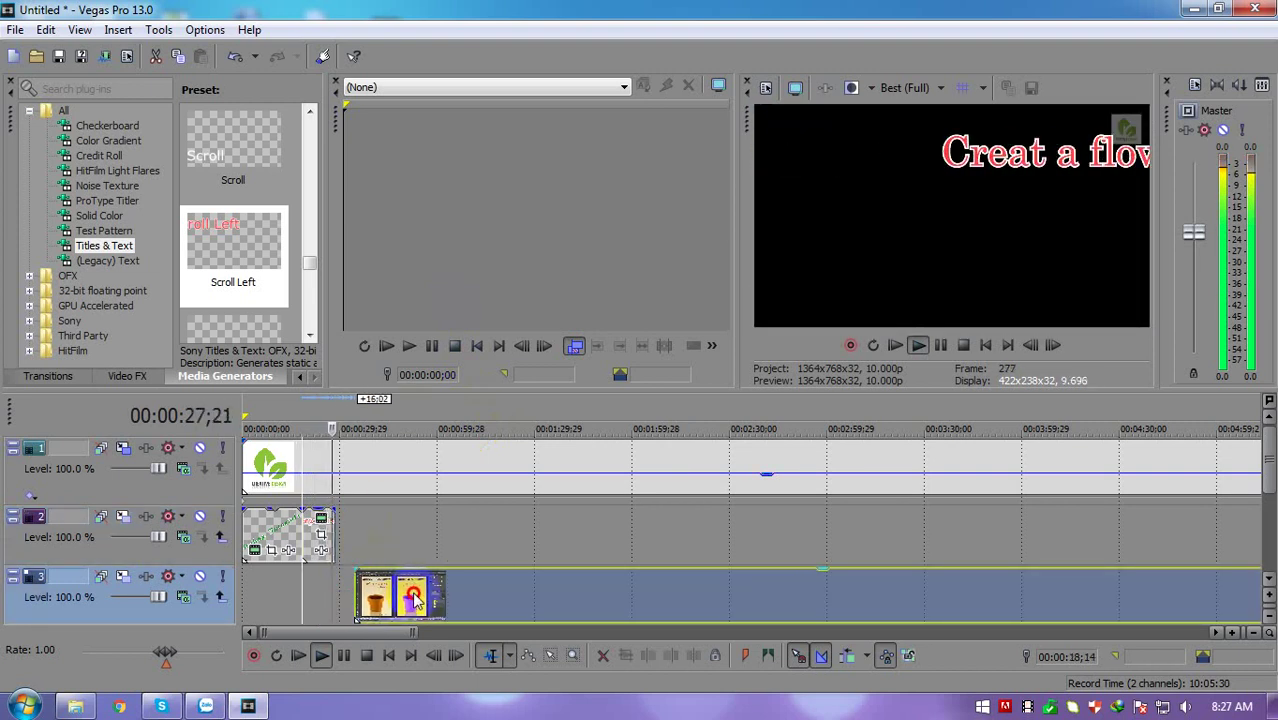
Reopen the scrolling title's generated media settings, change its animation to Slide Up, and close the generator
click(322, 526)
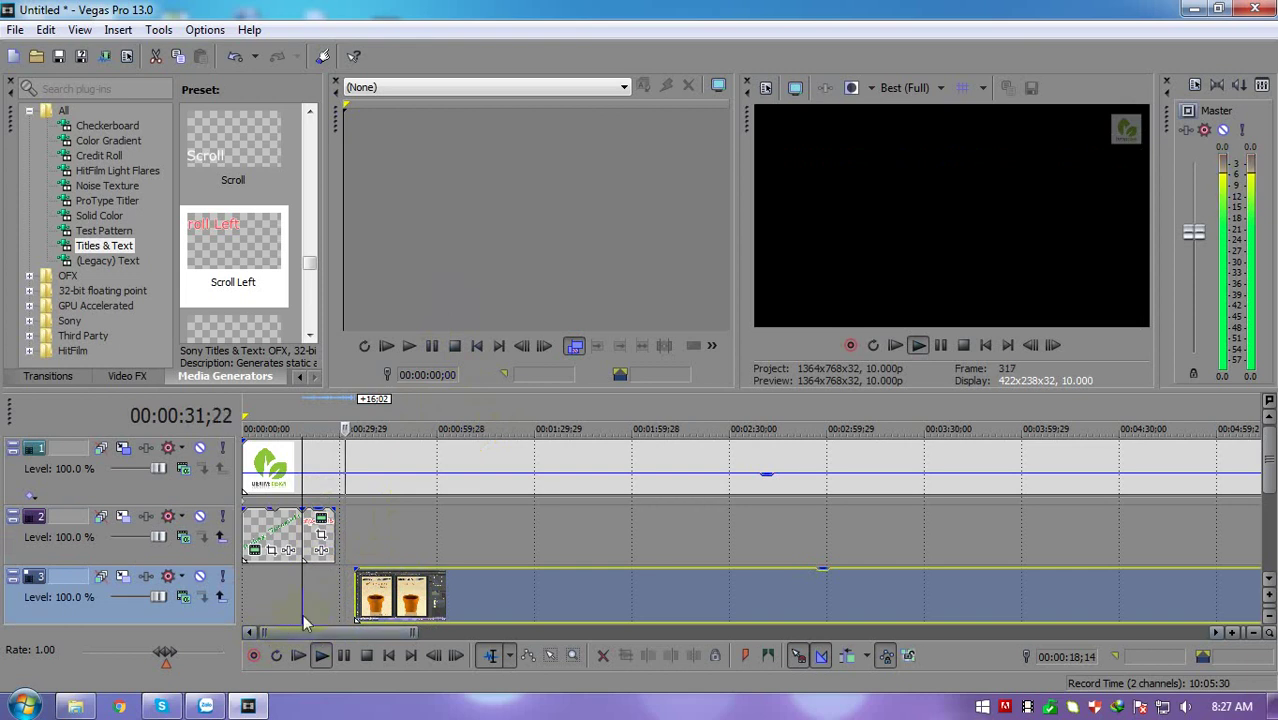
click(318, 540)
click(320, 522)
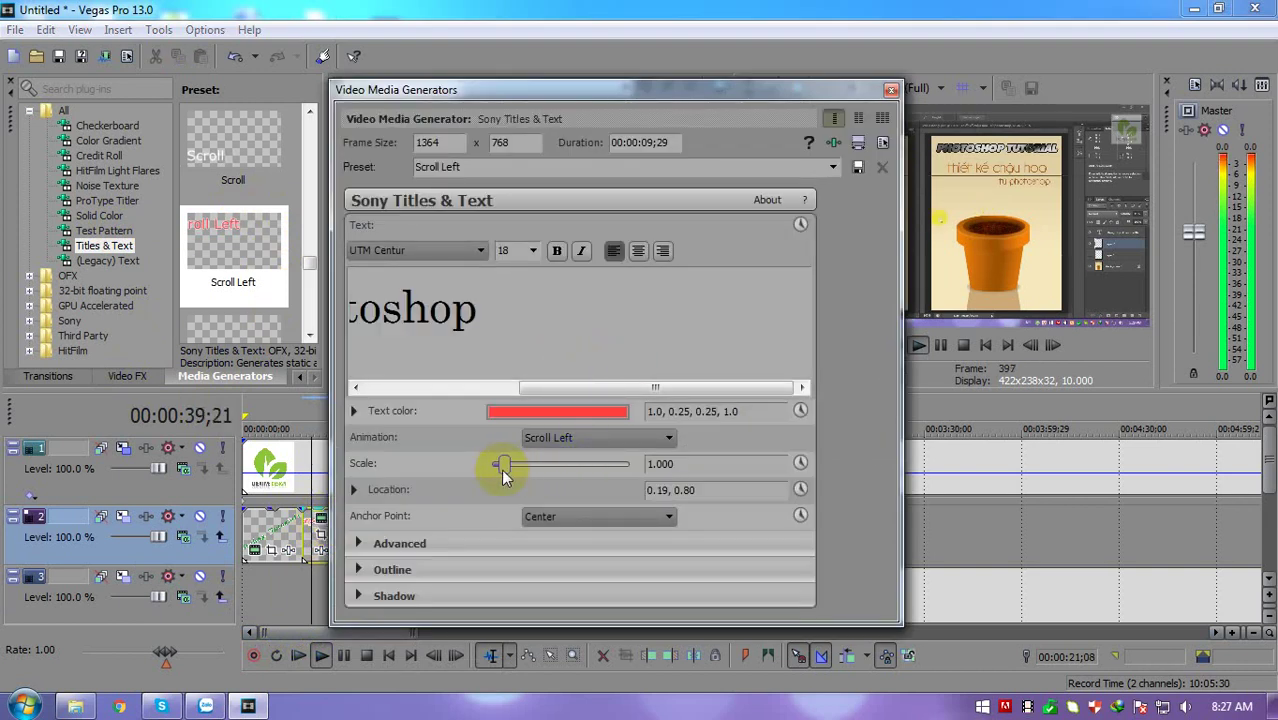
click(524, 437)
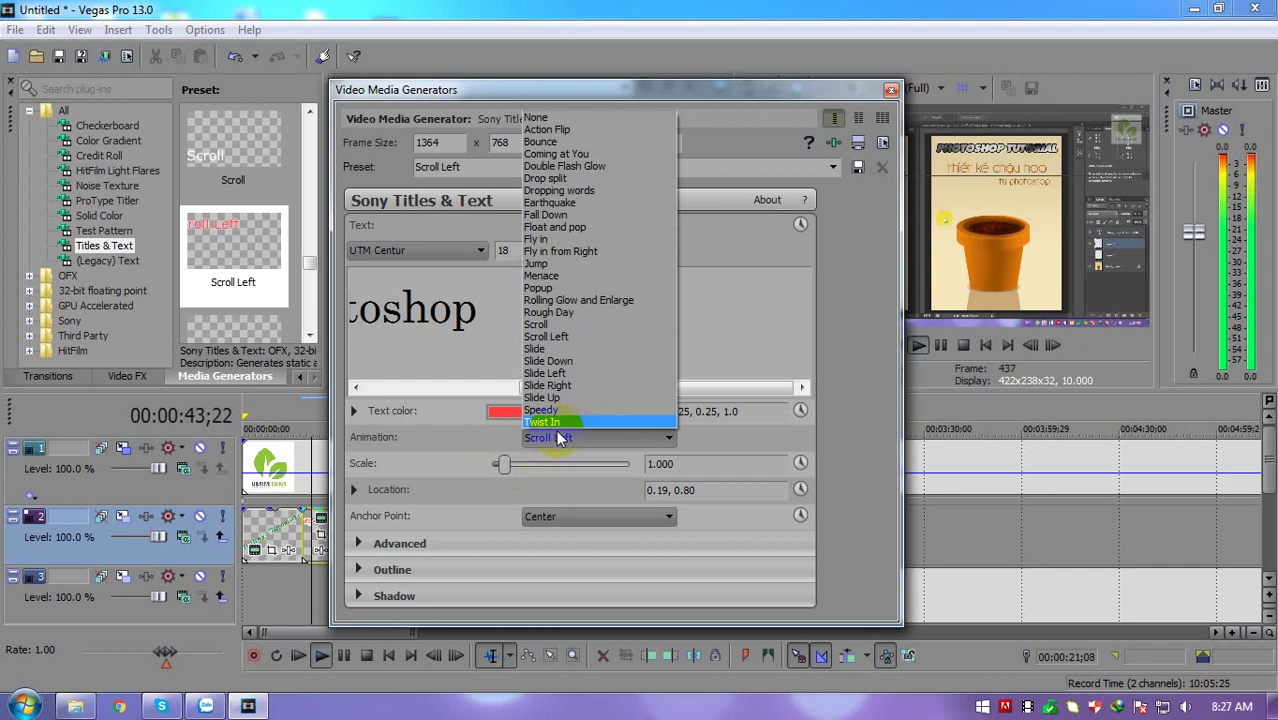
click(545, 397)
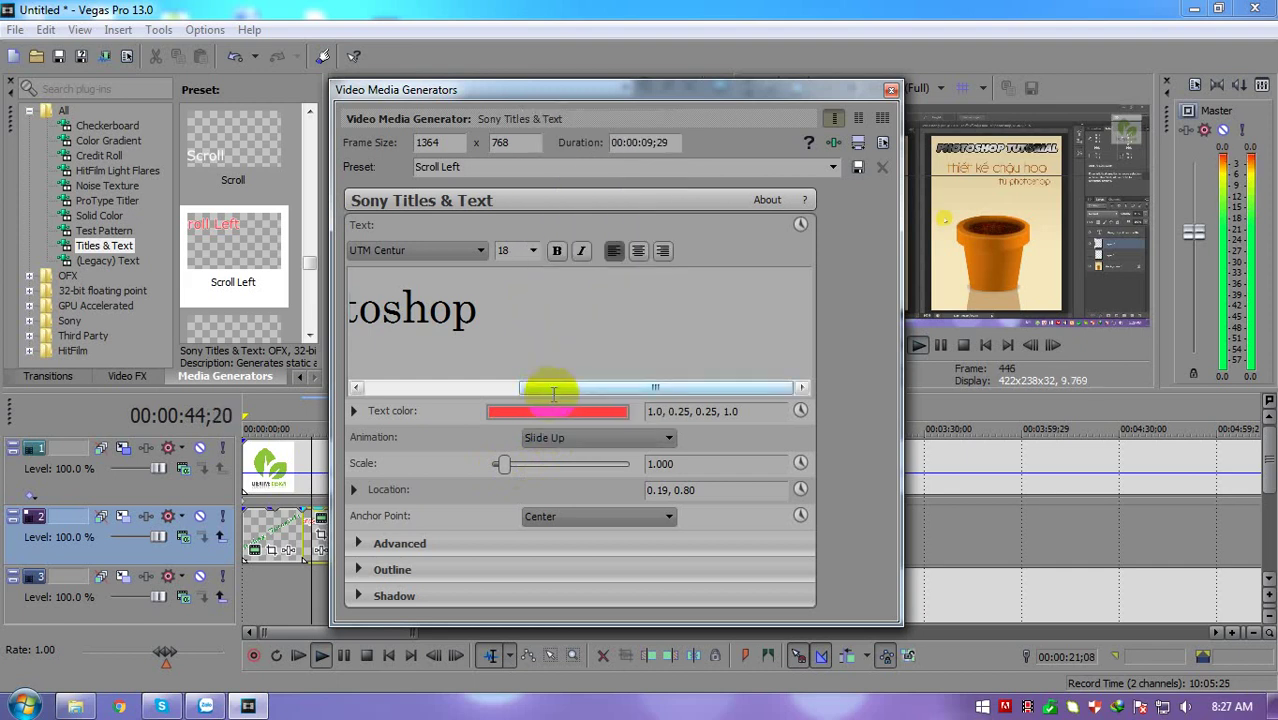
click(890, 90)
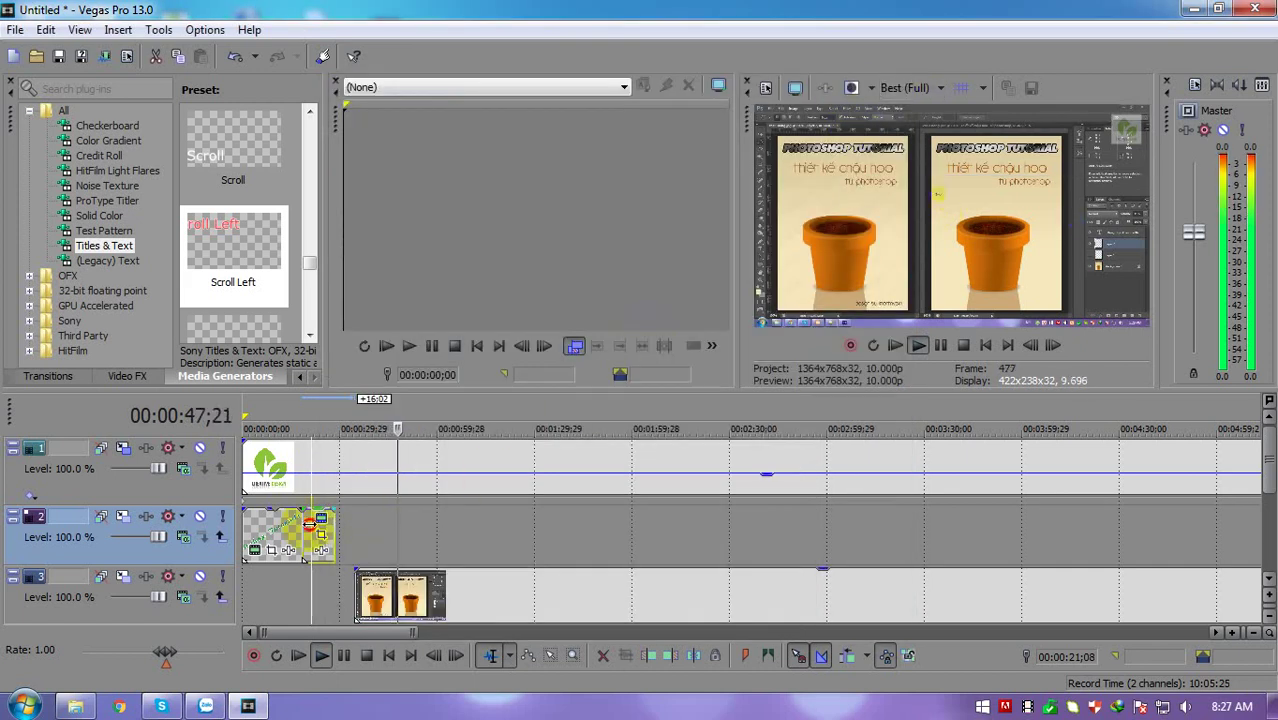
Play back from the start of the second title at 00:00:18;14 to check its changed animation
drag(310, 522, 300, 522)
click(322, 657)
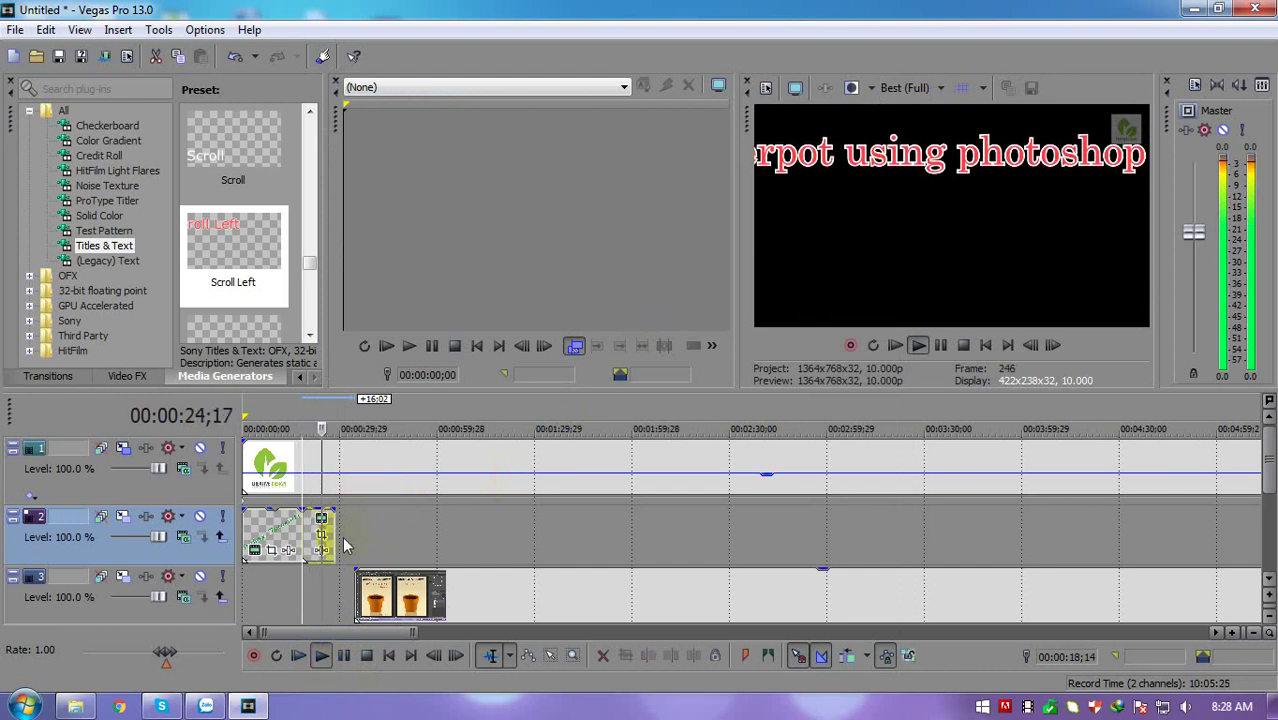
click(307, 597)
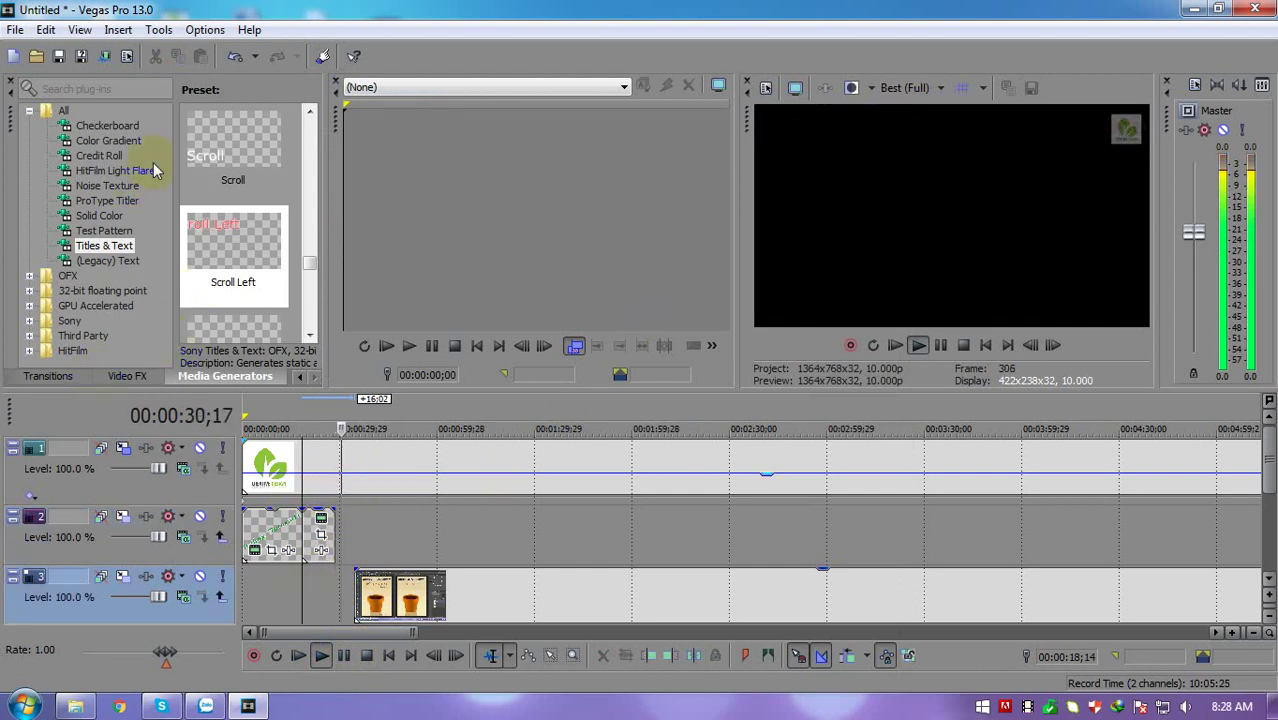
Add thume.png from the project media at the start of track 3 and extend it to the end of the second title
click(68, 378)
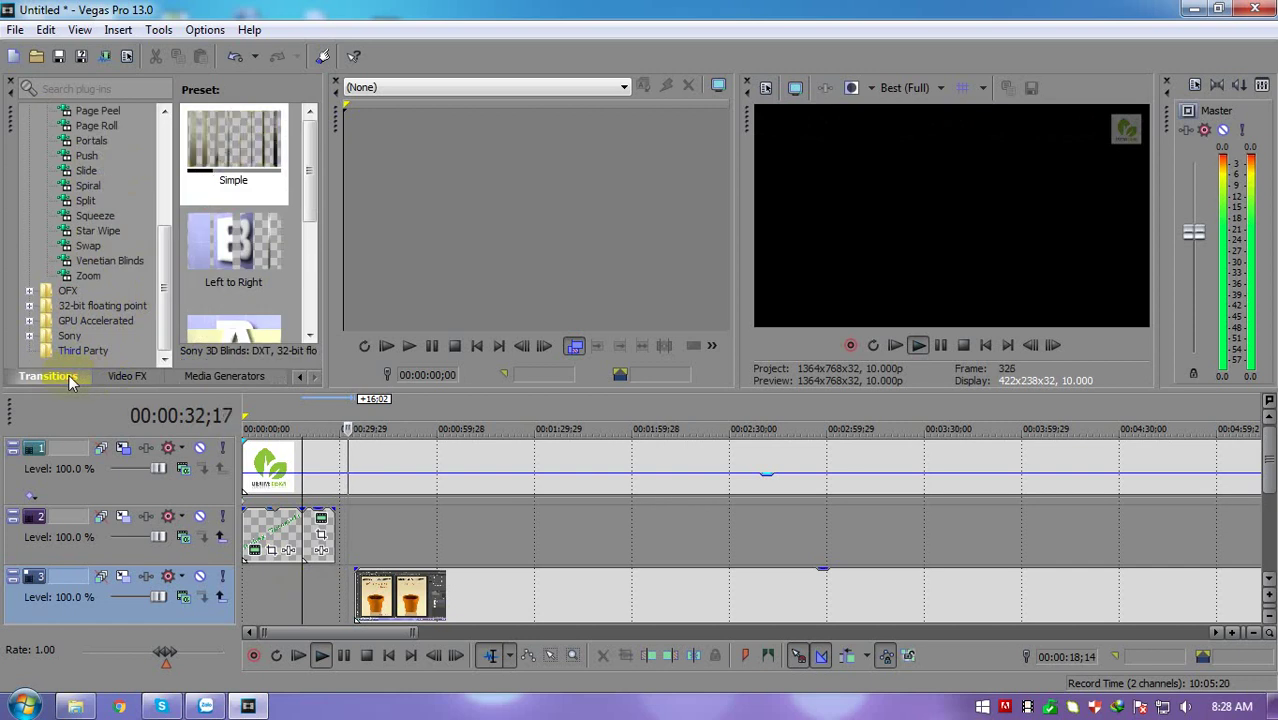
click(276, 381)
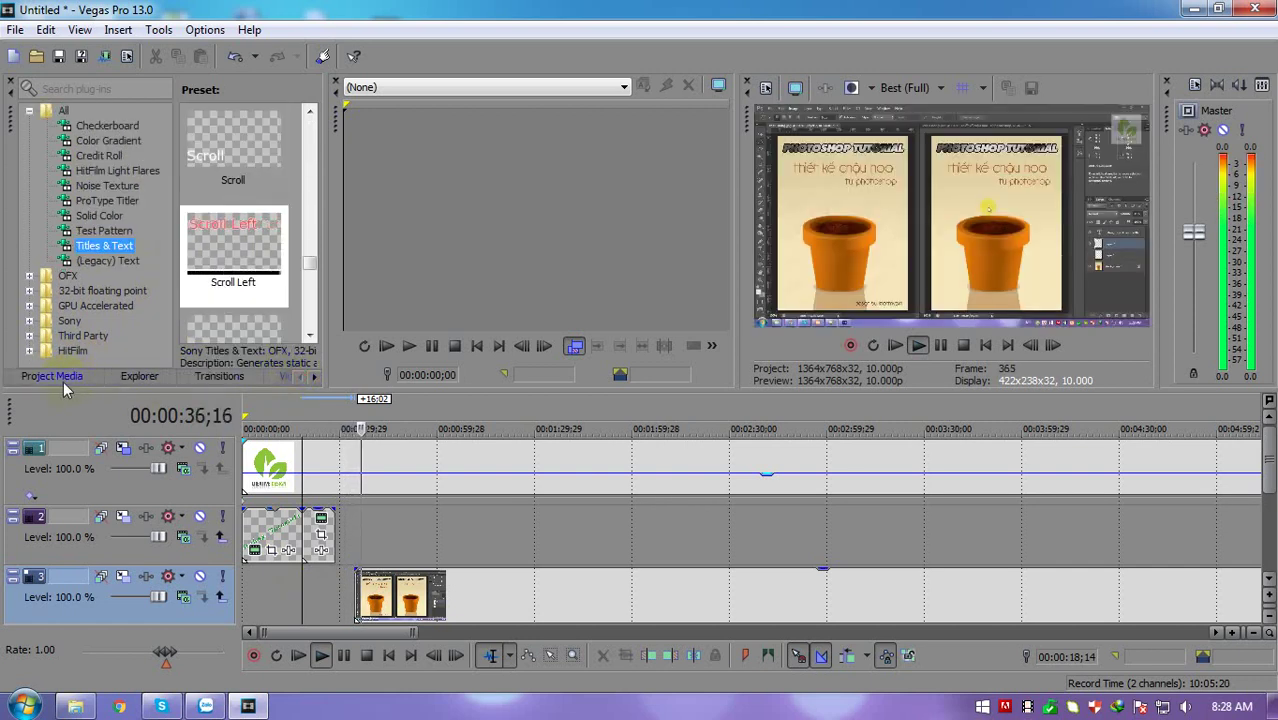
click(63, 377)
scroll(308, 190, down, 2)
click(255, 203)
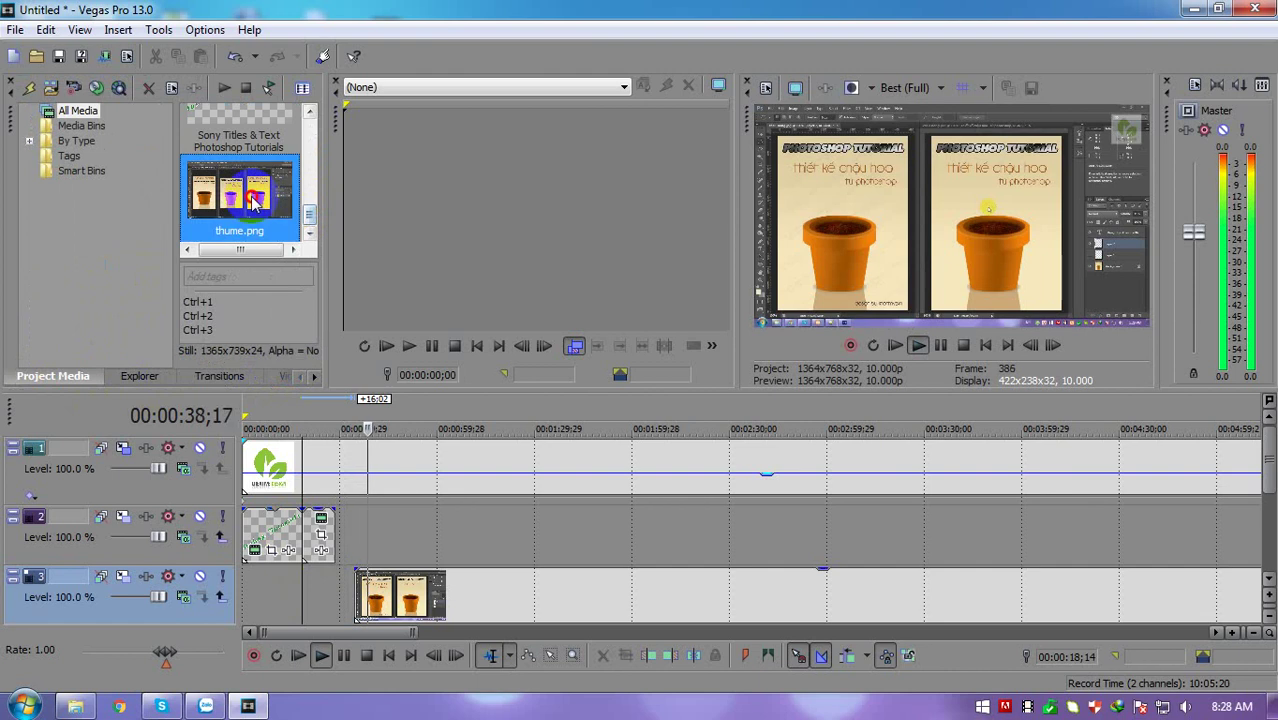
drag(255, 203, 250, 588)
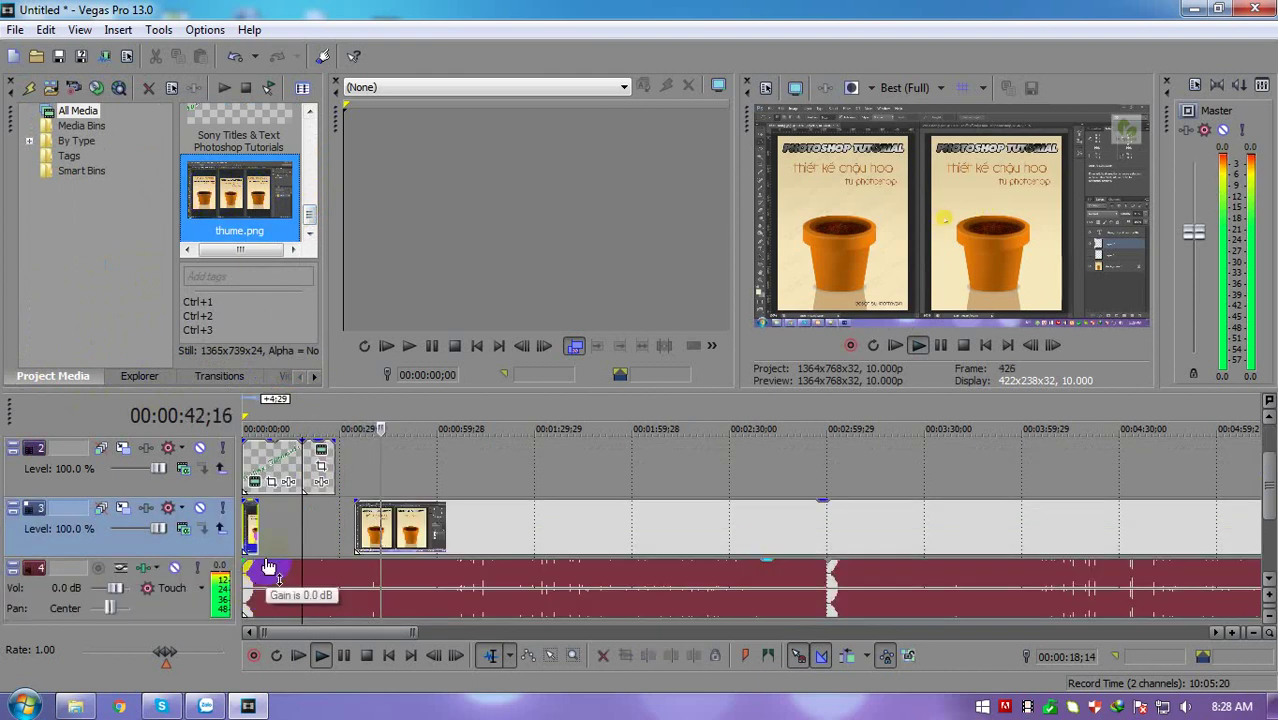
drag(256, 521, 330, 540)
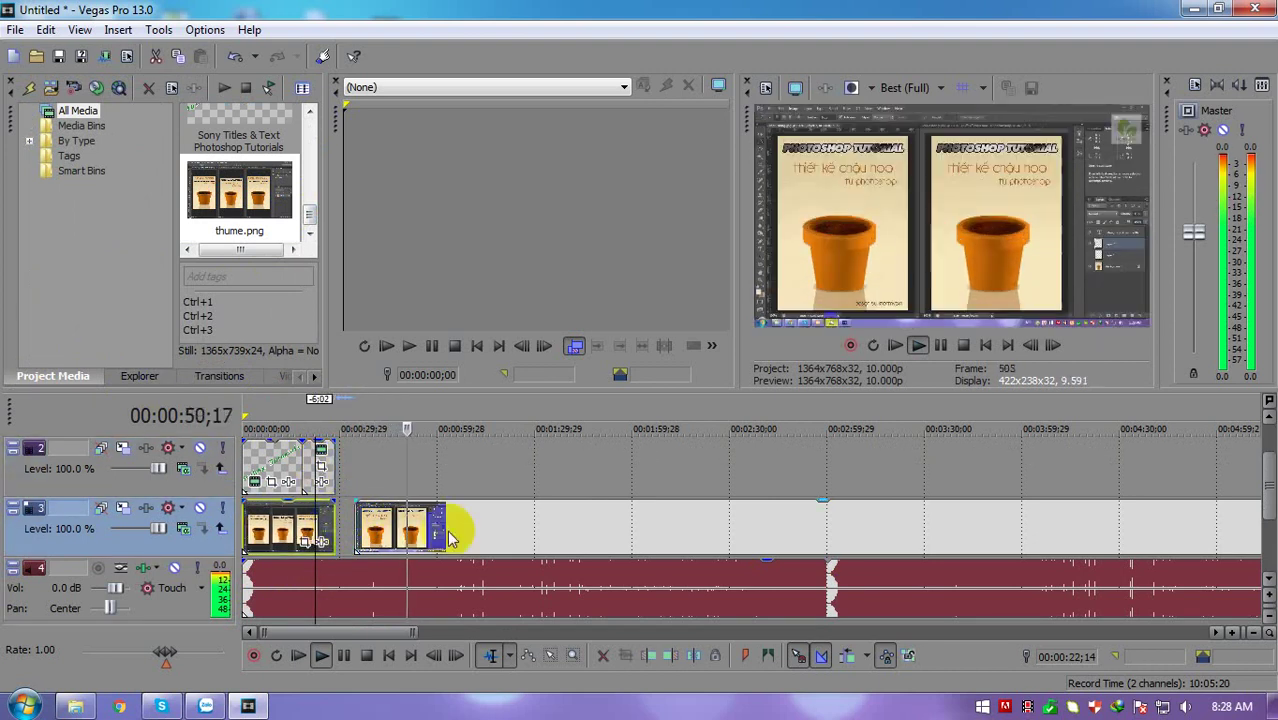
Move the flowerpot video on track 3 against the end of thume.png, and select the second title on track 2
click(452, 530)
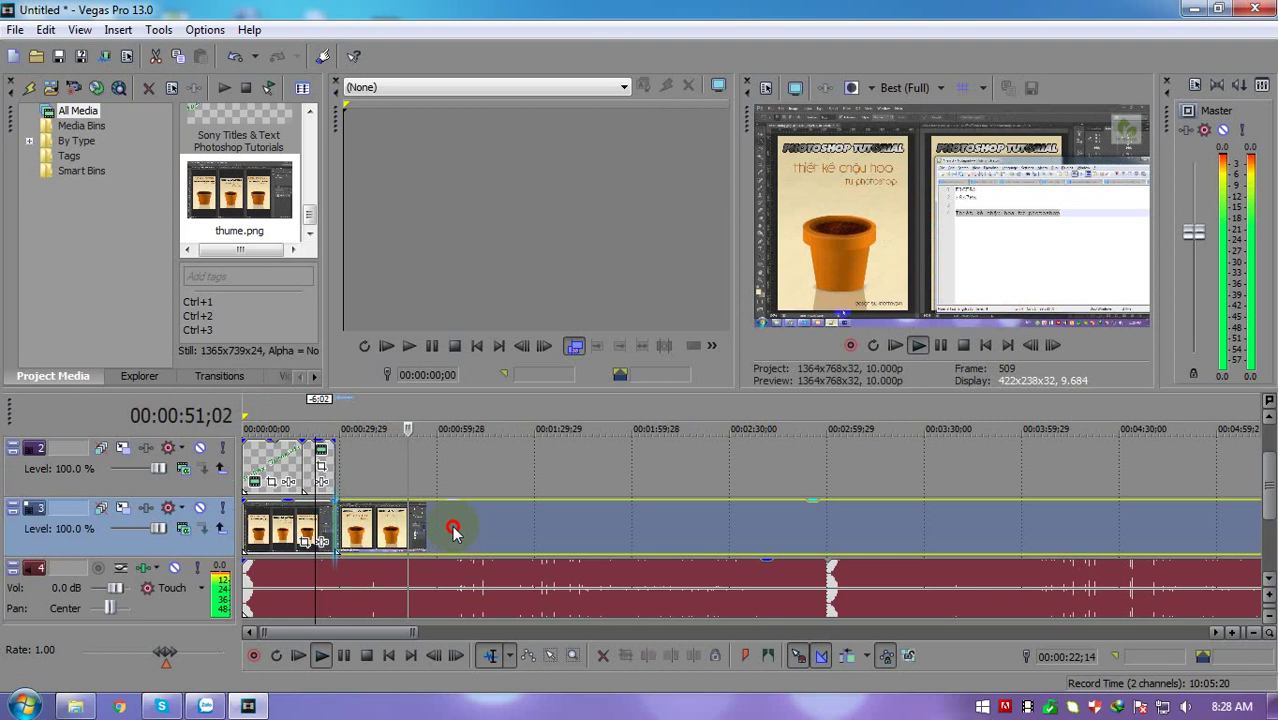
click(322, 478)
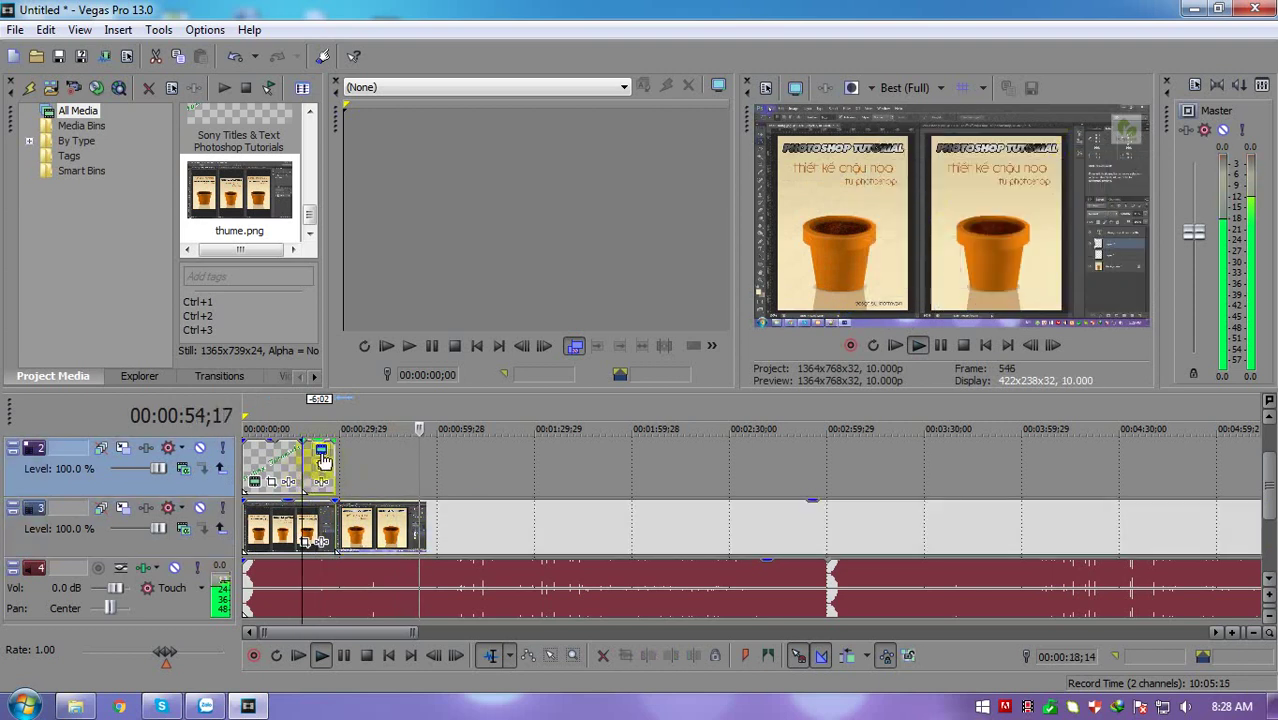
Examine the second title's text, font size and animation options in its generated media settings without changing them
click(322, 455)
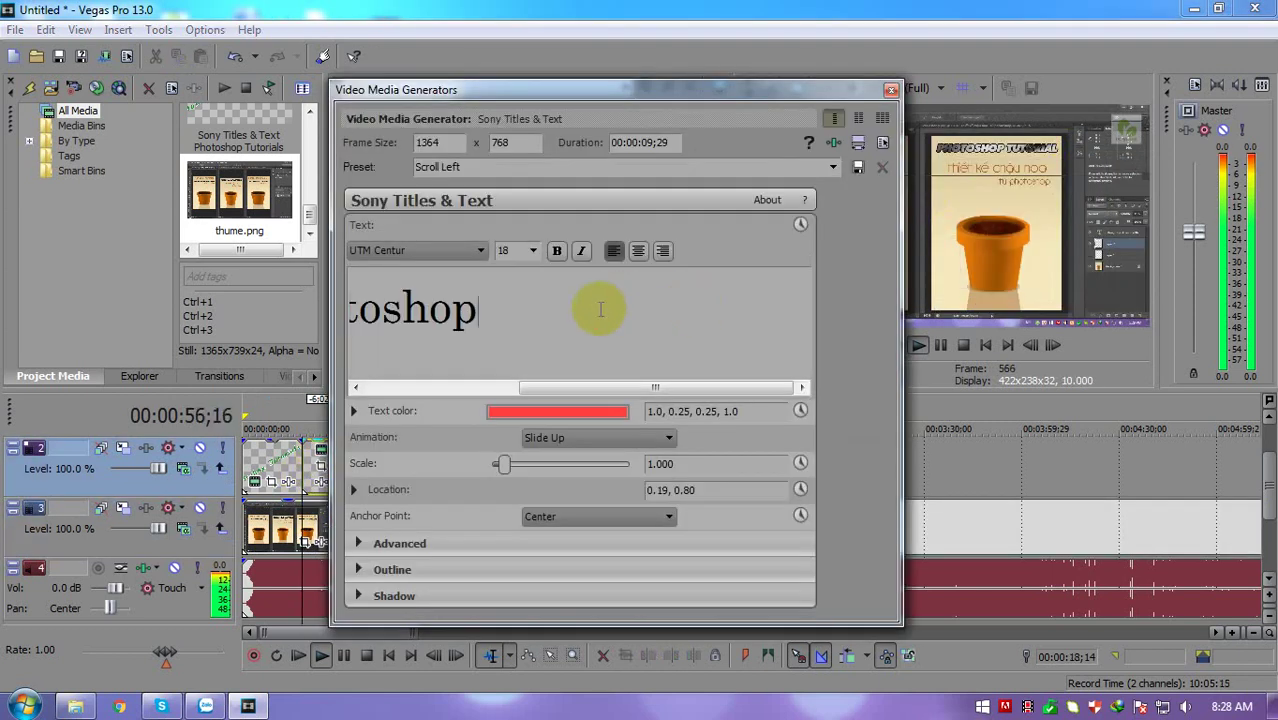
double_click(518, 275)
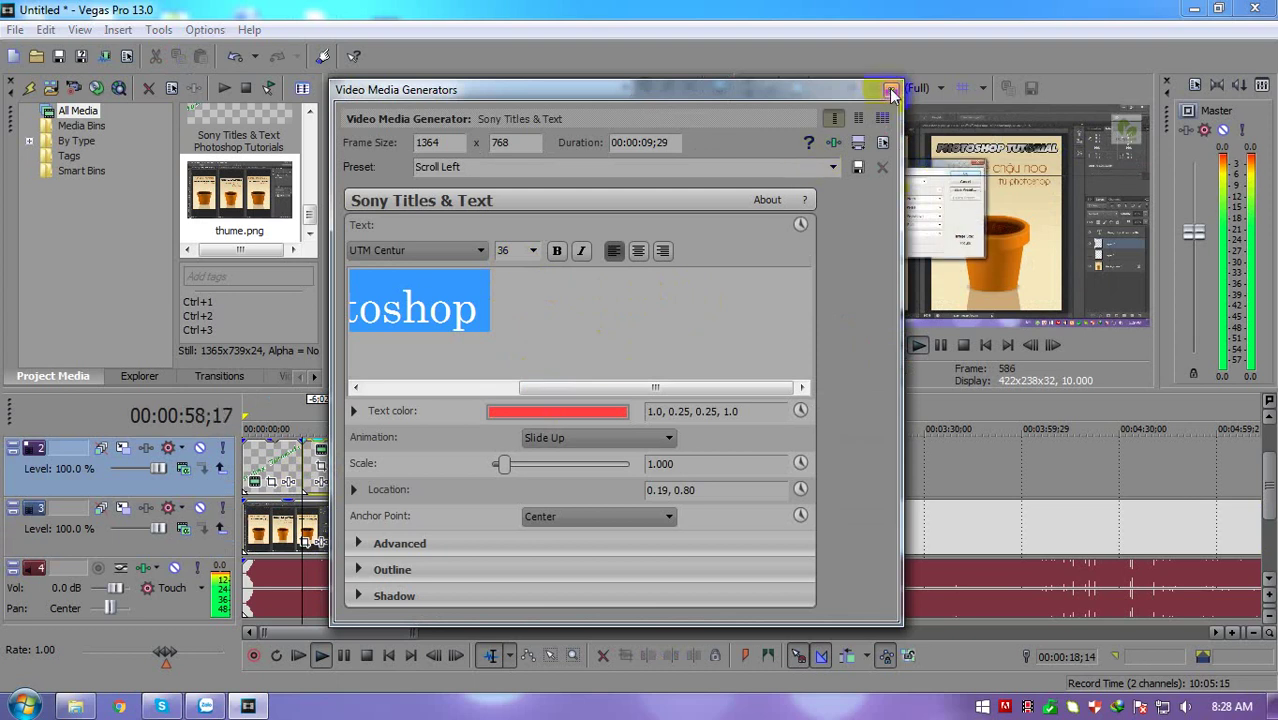
click(891, 91)
click(322, 452)
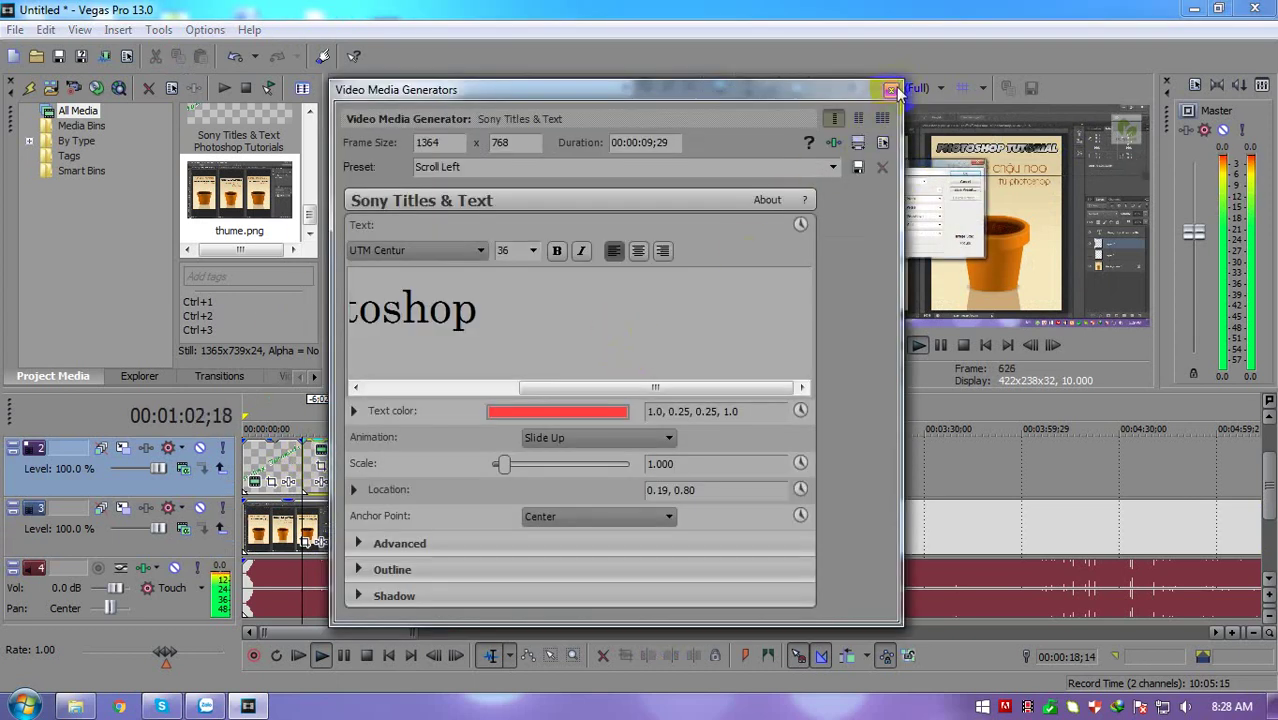
drag(536, 392, 393, 393)
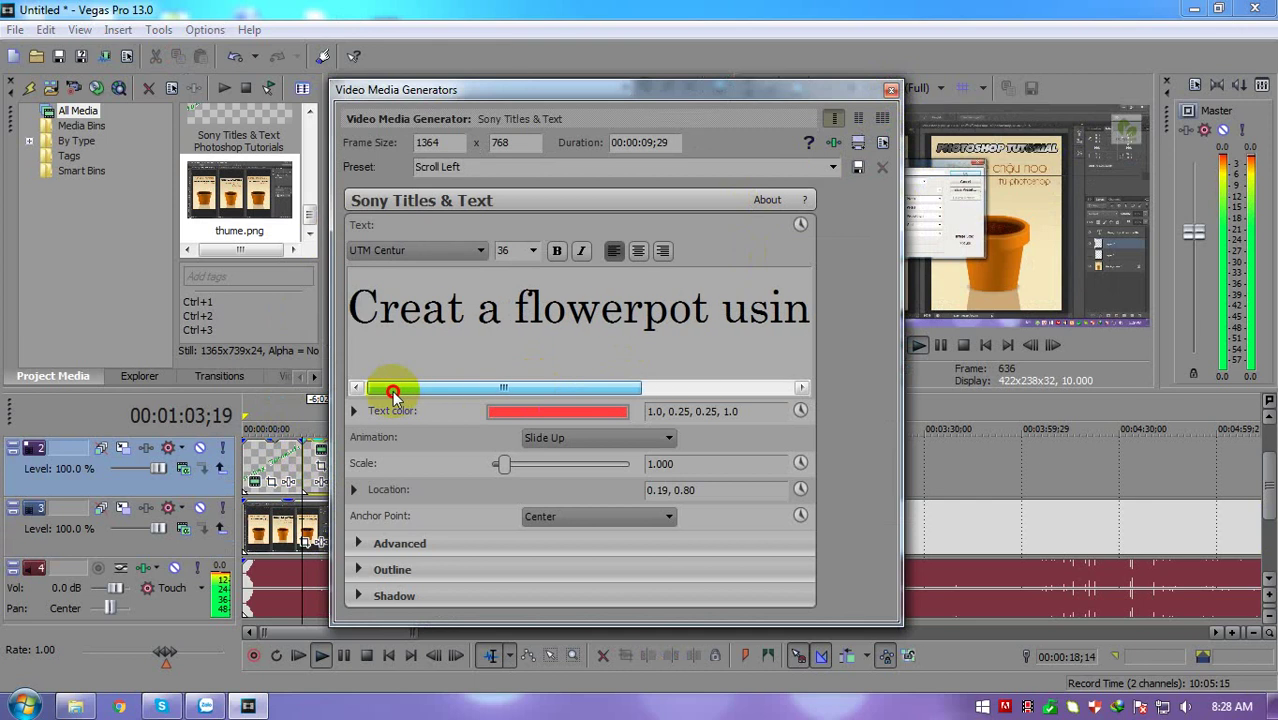
drag(463, 305, 406, 305)
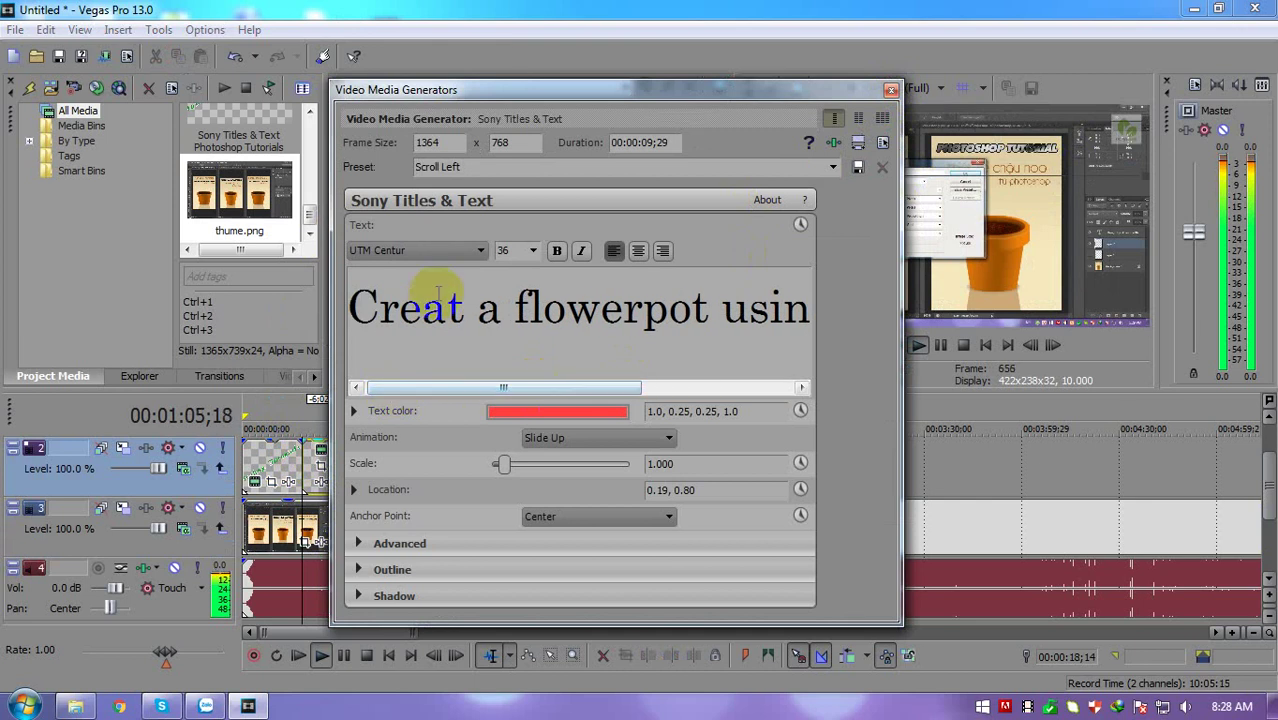
click(563, 440)
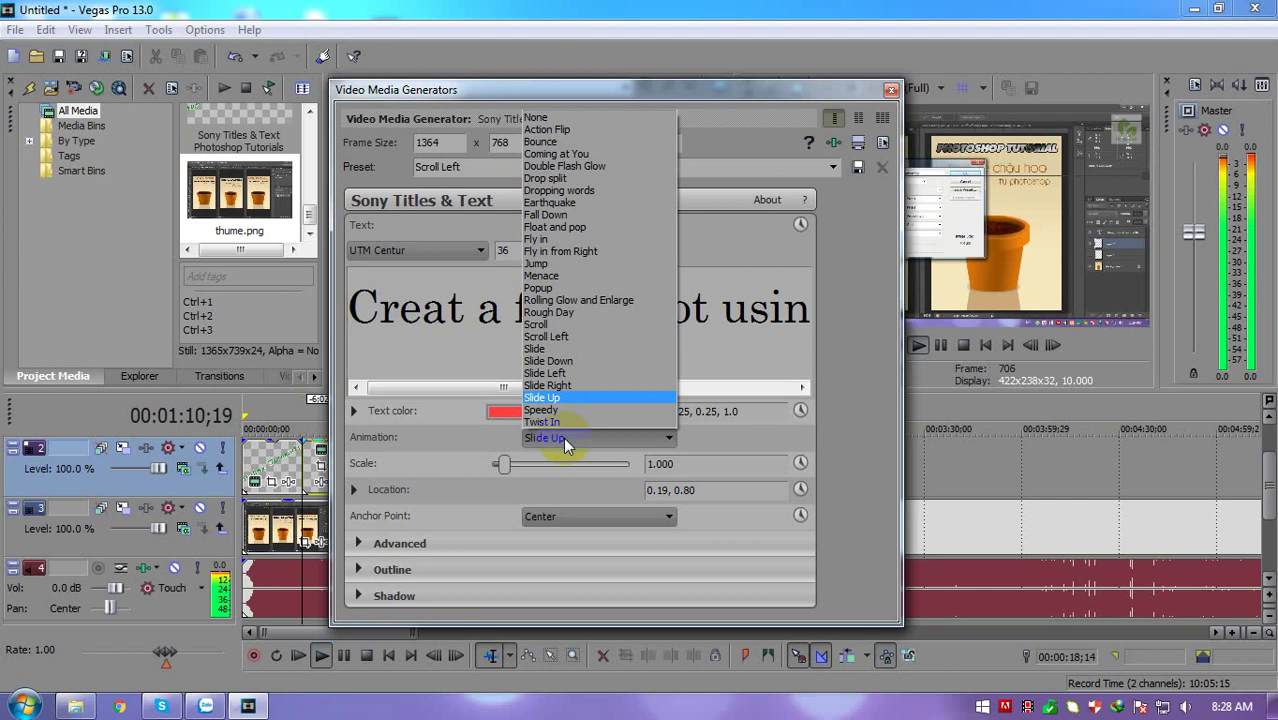
click(563, 437)
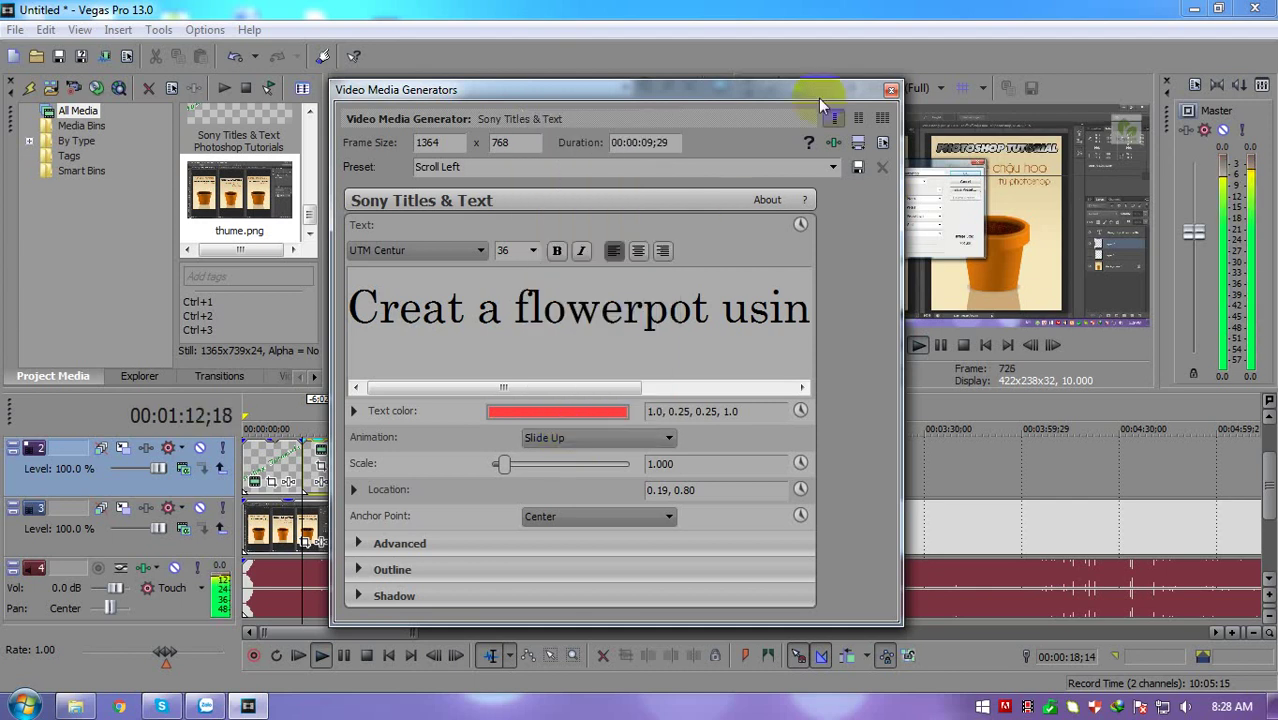
click(891, 90)
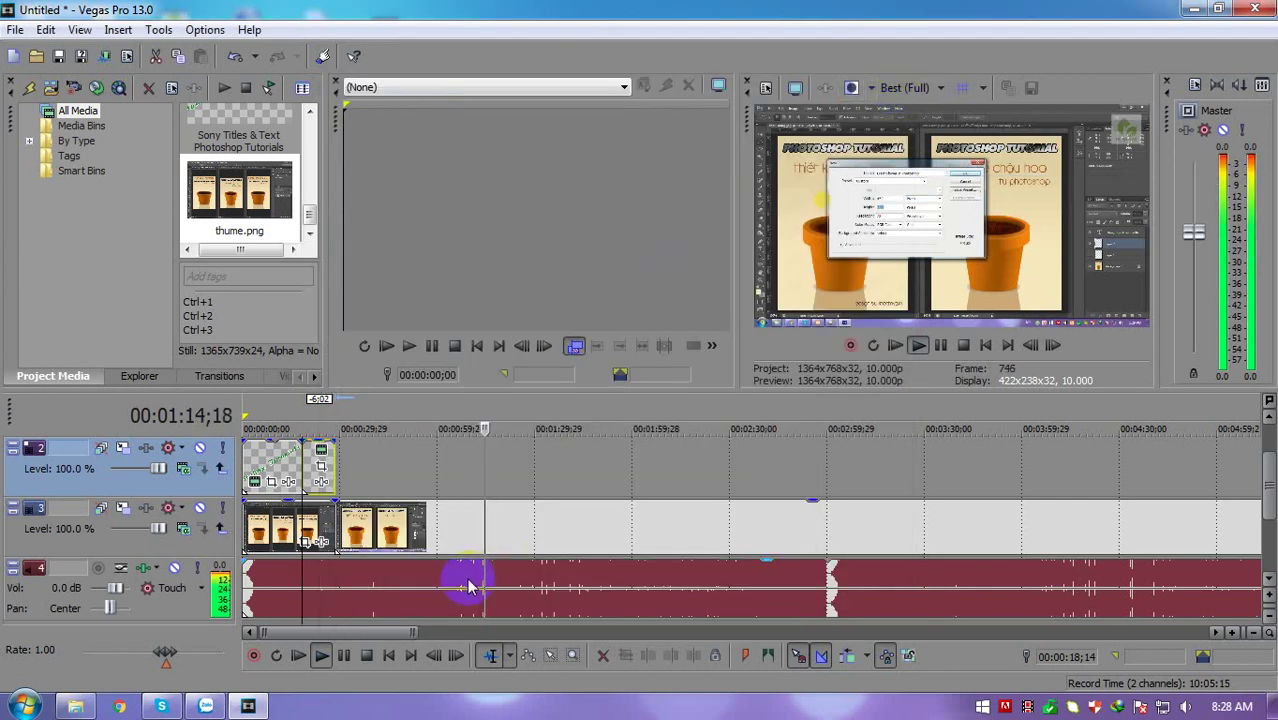
Play back the second title from 00:00:18;14 to check how it slides over the thume.png image
click(320, 660)
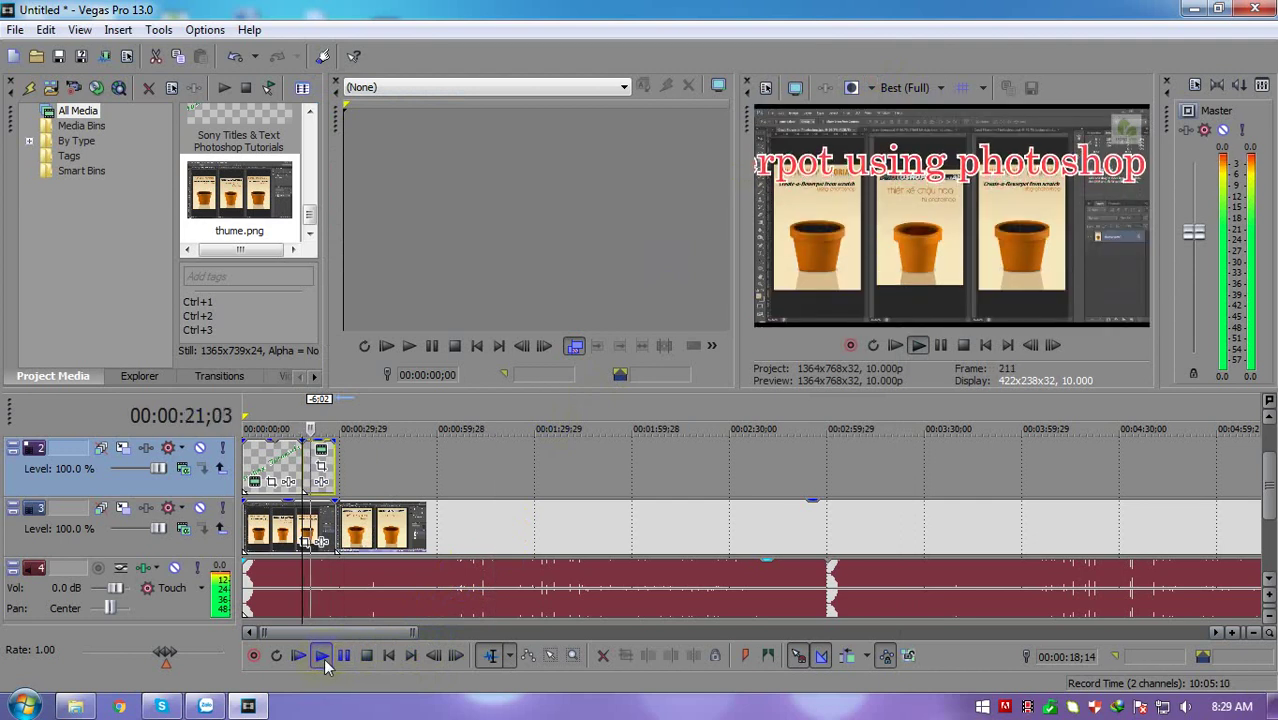
click(184, 476)
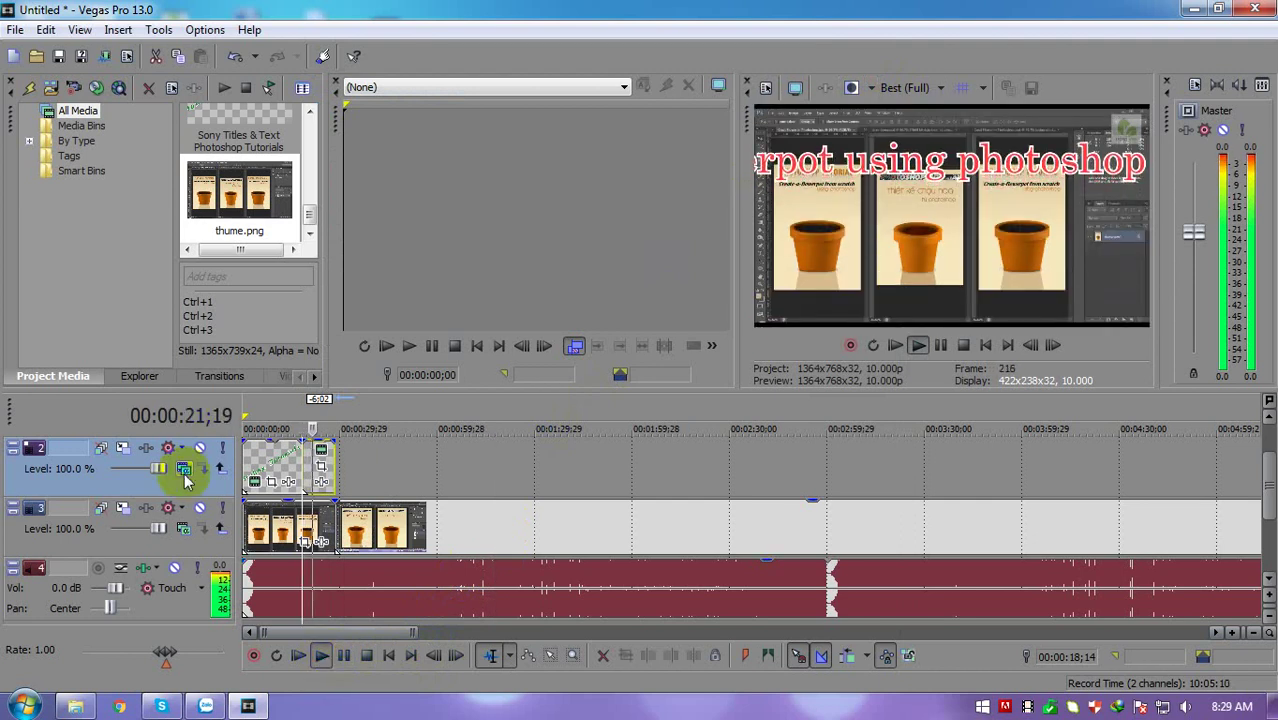
click(323, 462)
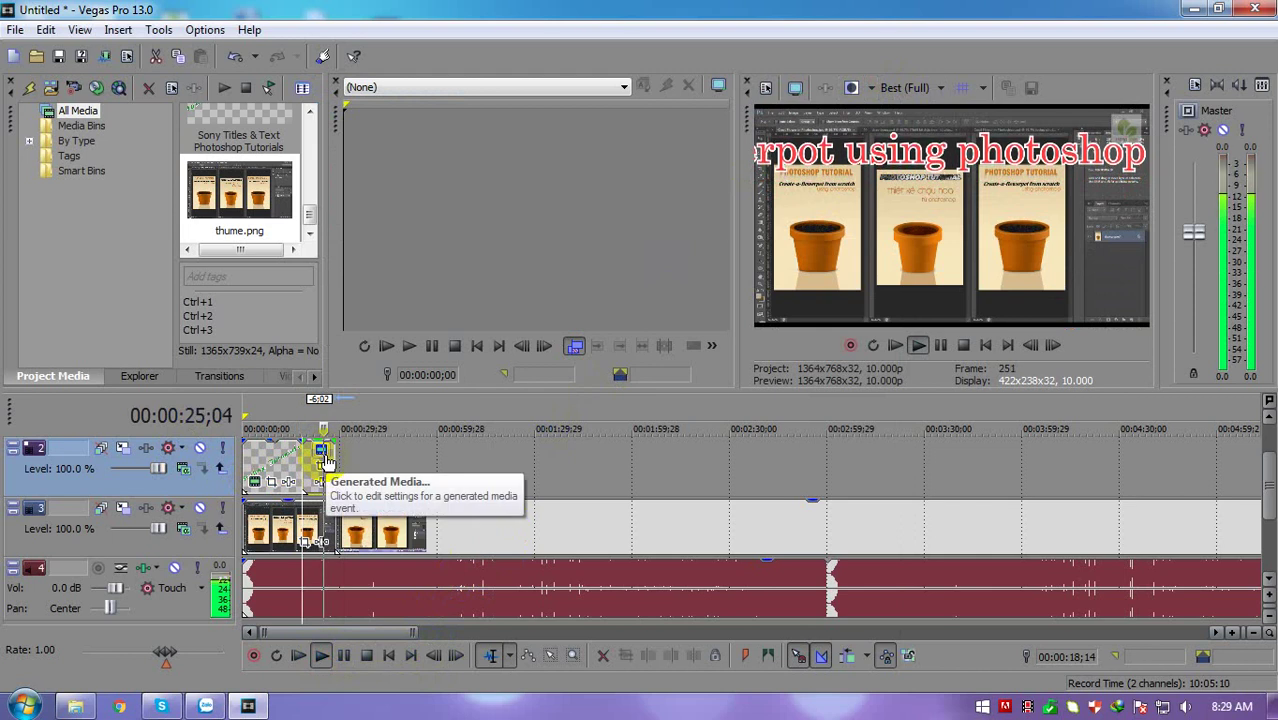
Enlarge the second title's Pan/Crop frame to about 1,790 by 1,008 and play the title back
click(318, 481)
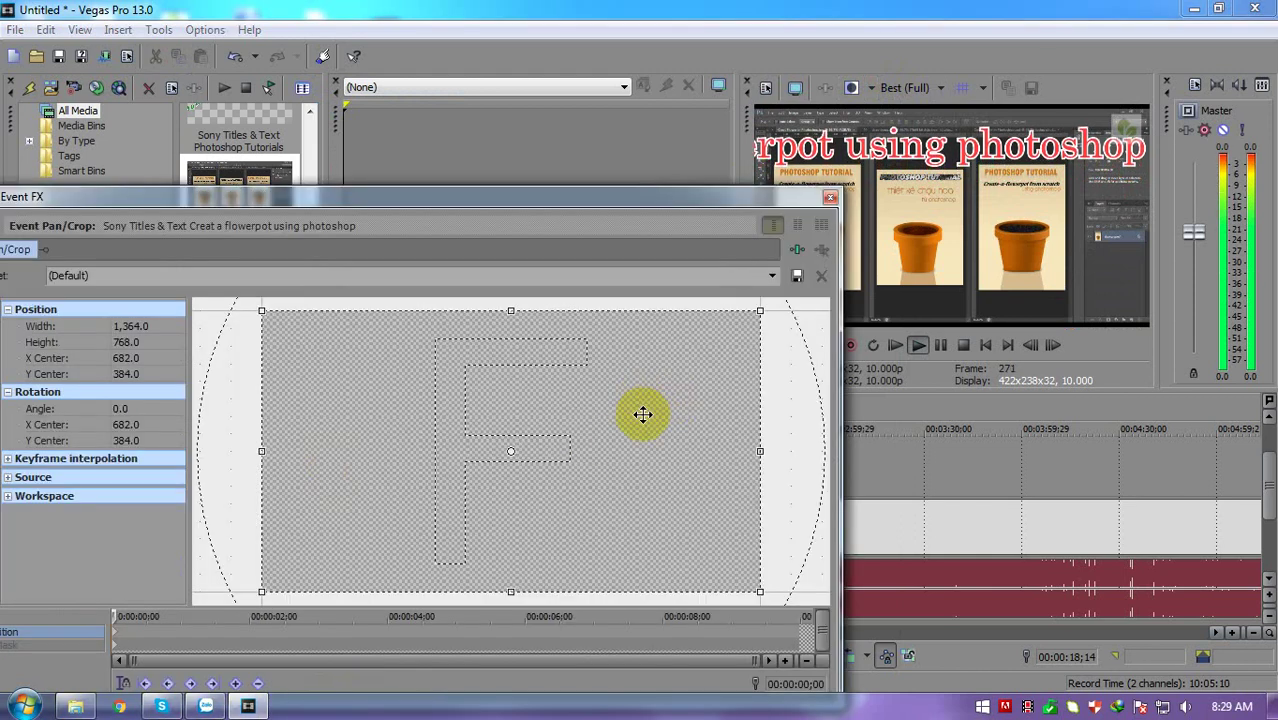
scroll(722, 420, down, 3)
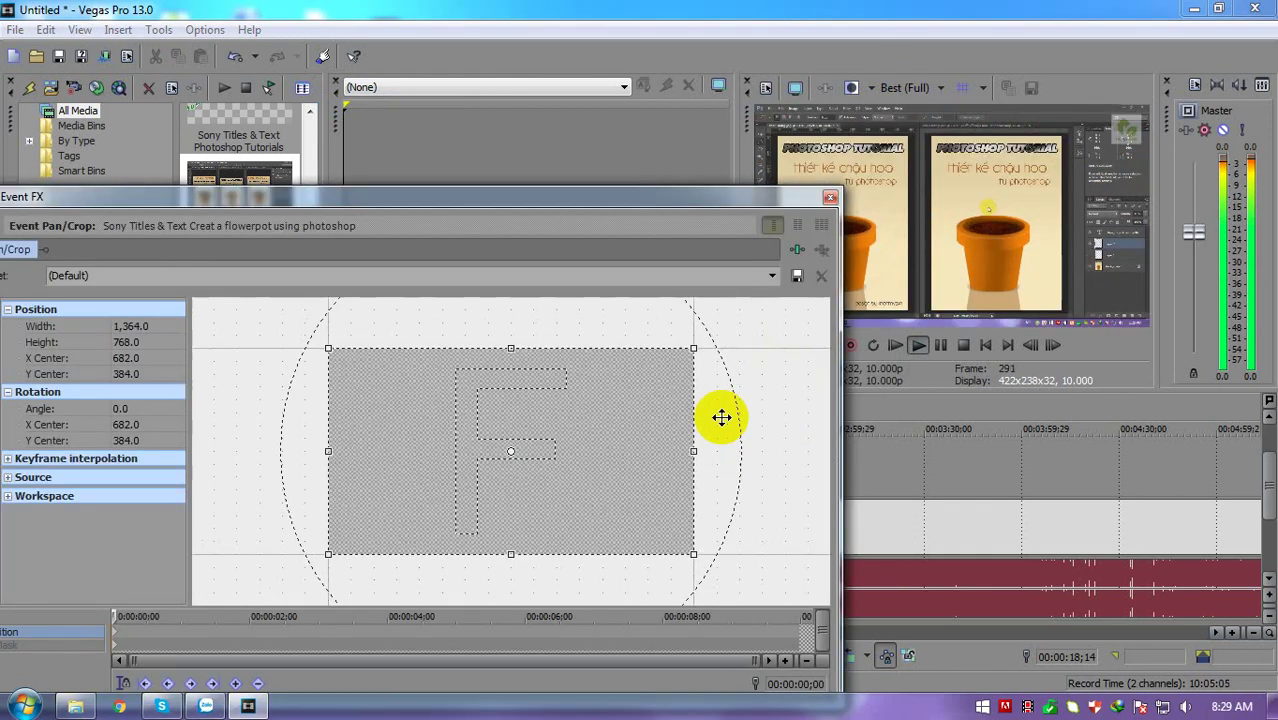
drag(679, 351, 725, 322)
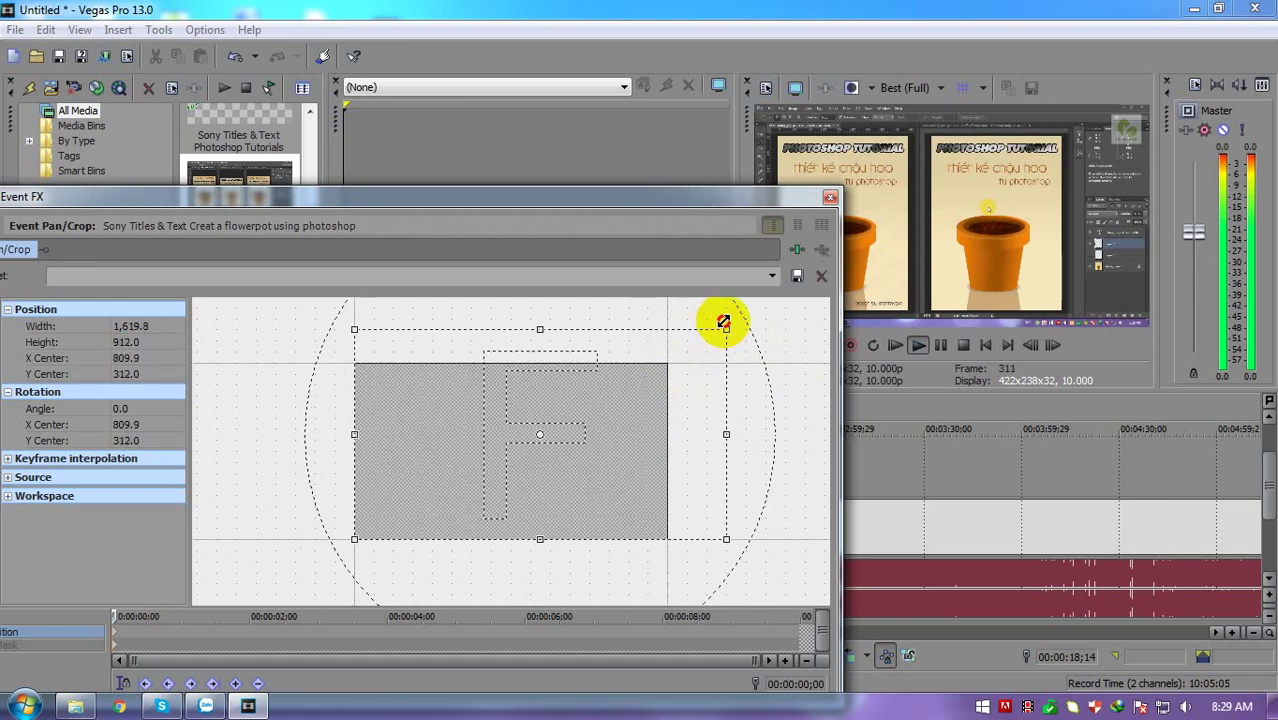
drag(354, 543, 317, 575)
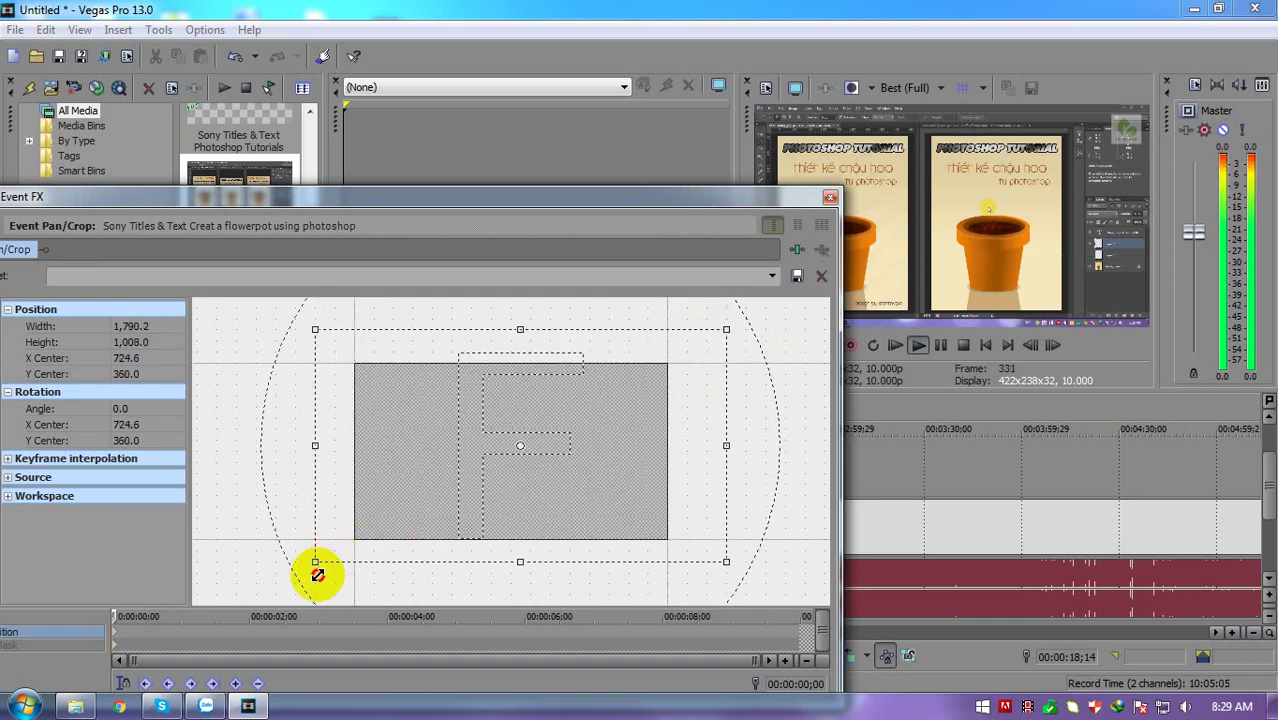
click(830, 197)
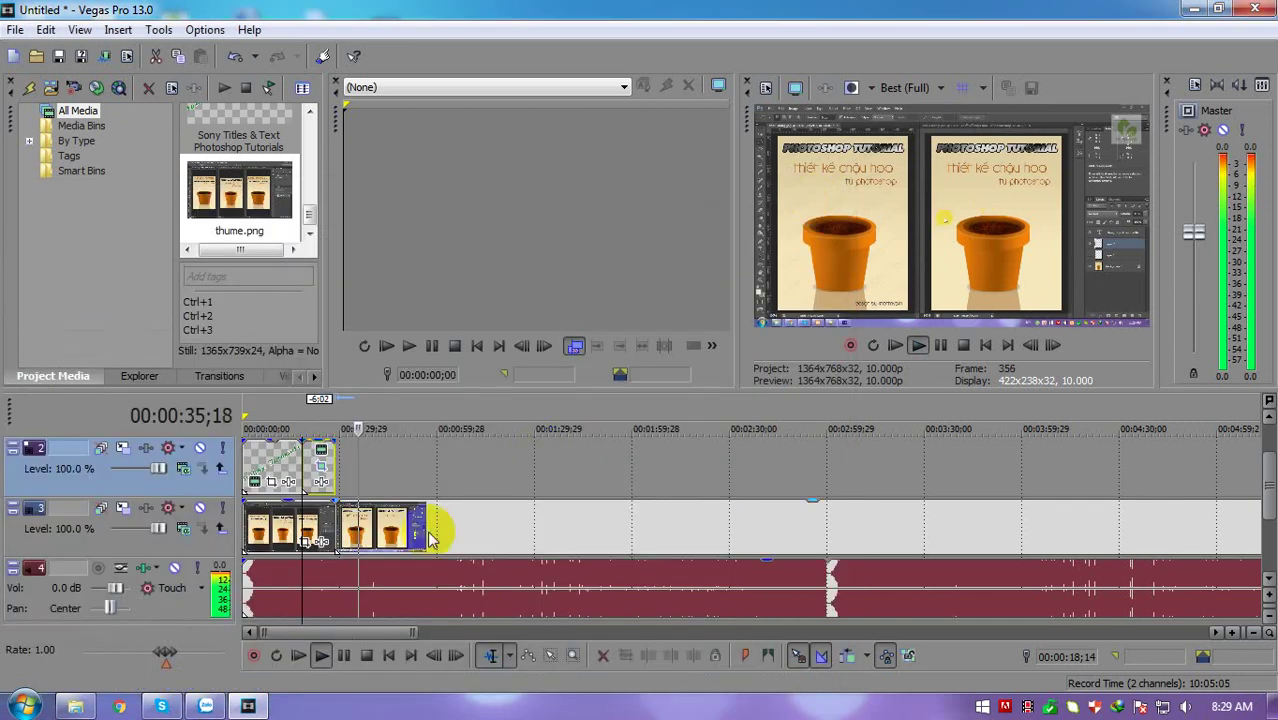
click(321, 657)
click(321, 657)
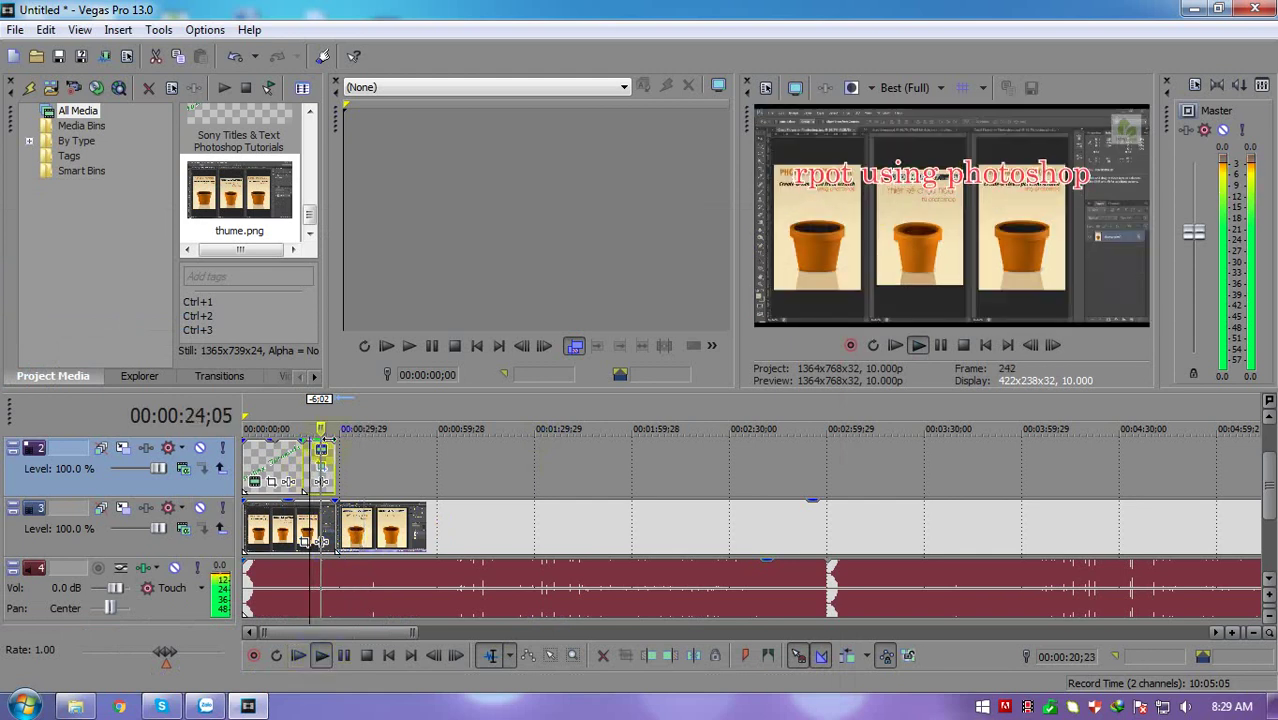
Shrink the second title's Pan/Crop frame to about 1,194 by 672, centred near X 652, Y 387, and close the Pan/Crop settings
click(321, 454)
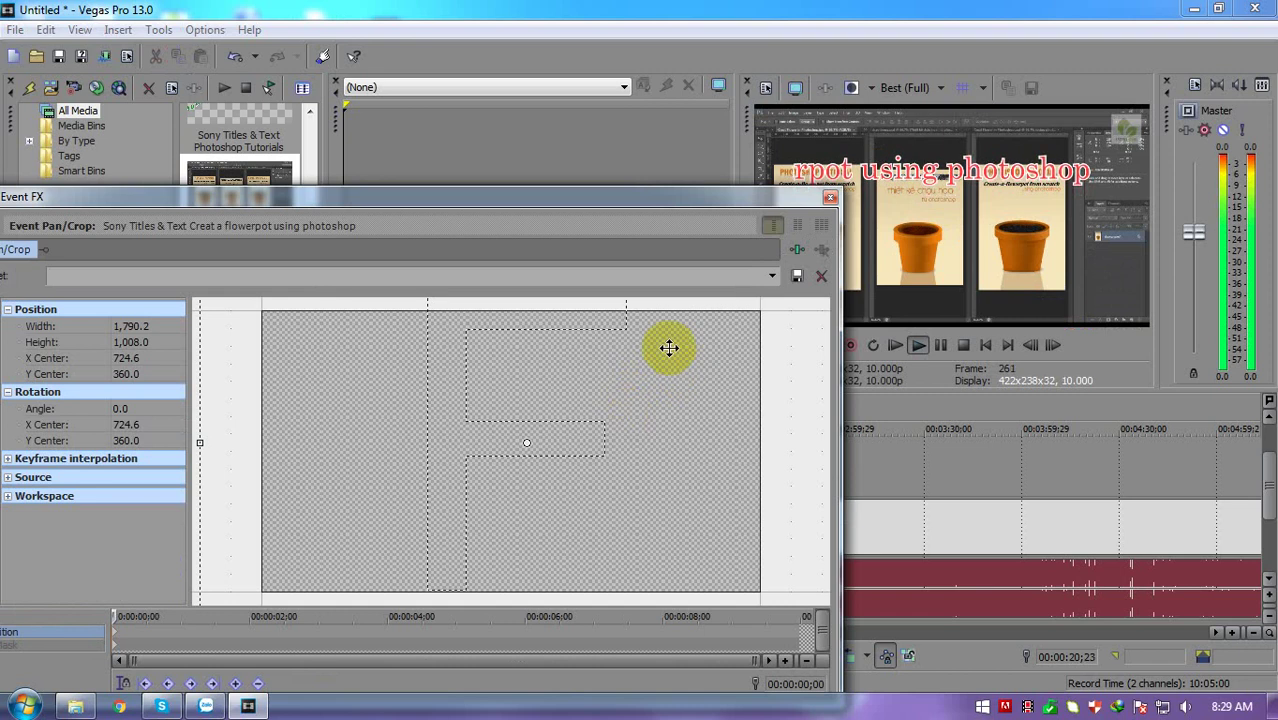
scroll(607, 440, down, 3)
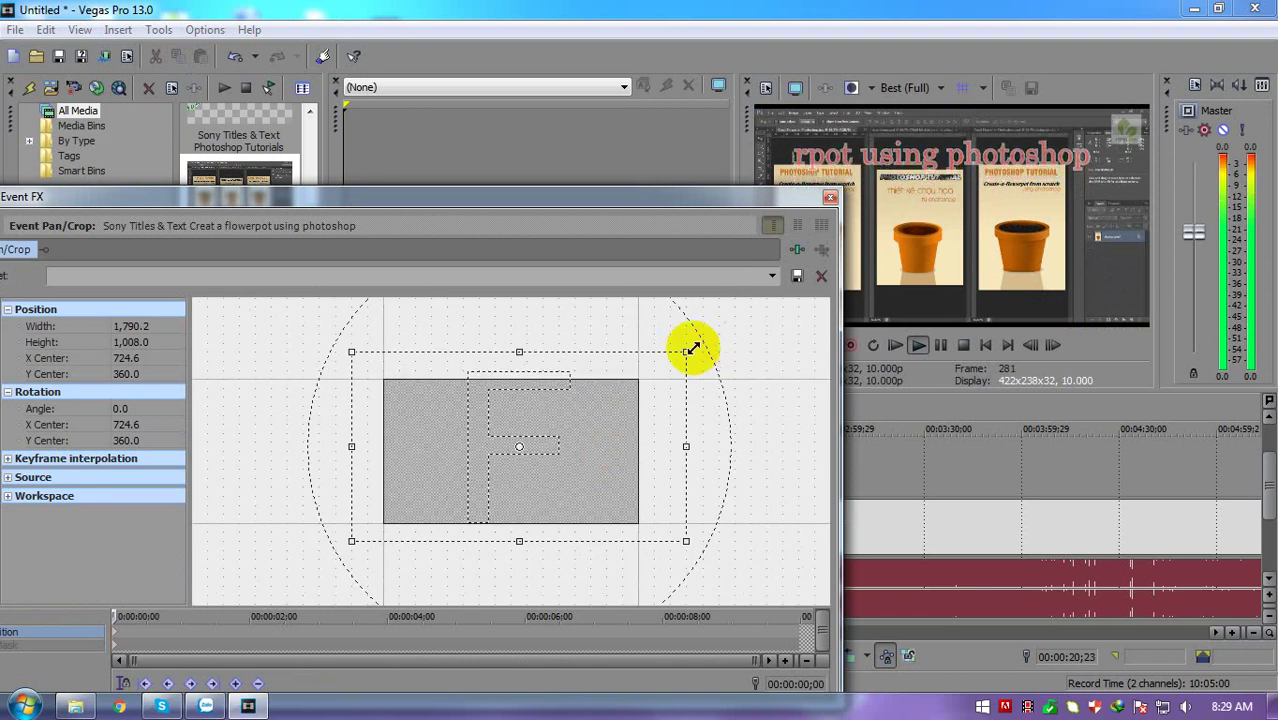
drag(685, 355, 638, 379)
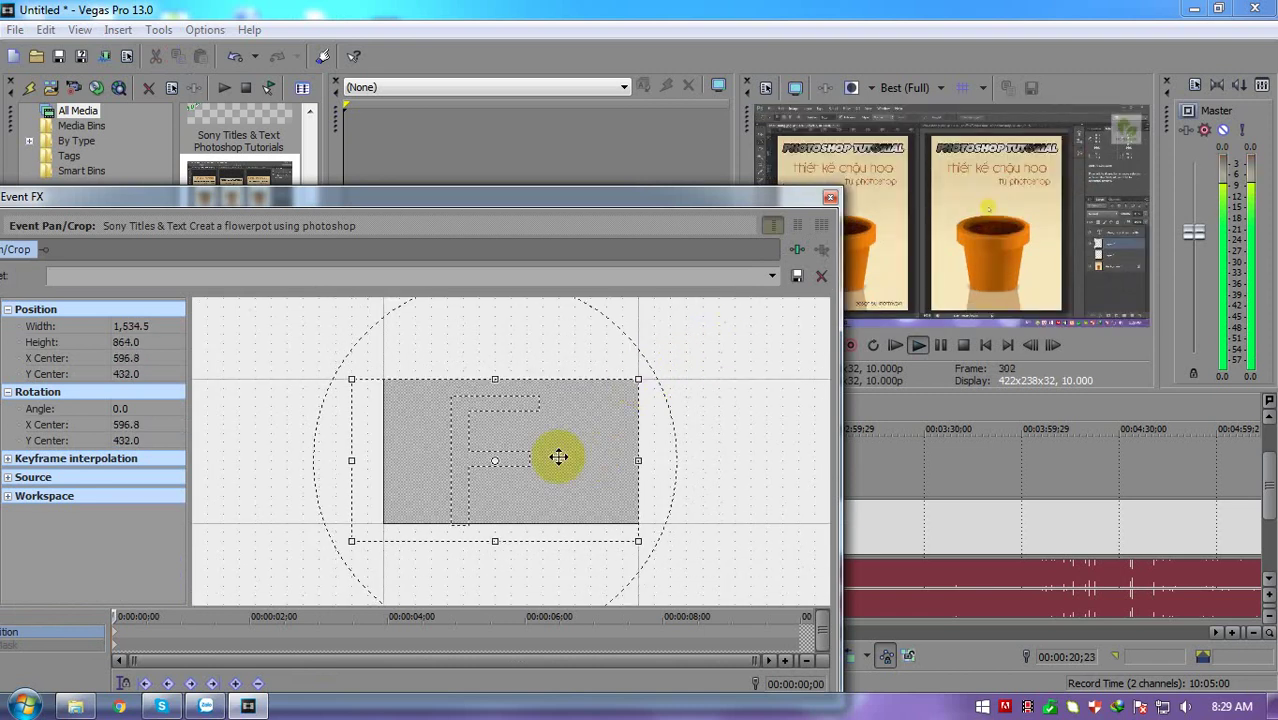
drag(350, 540, 428, 522)
drag(542, 437, 545, 441)
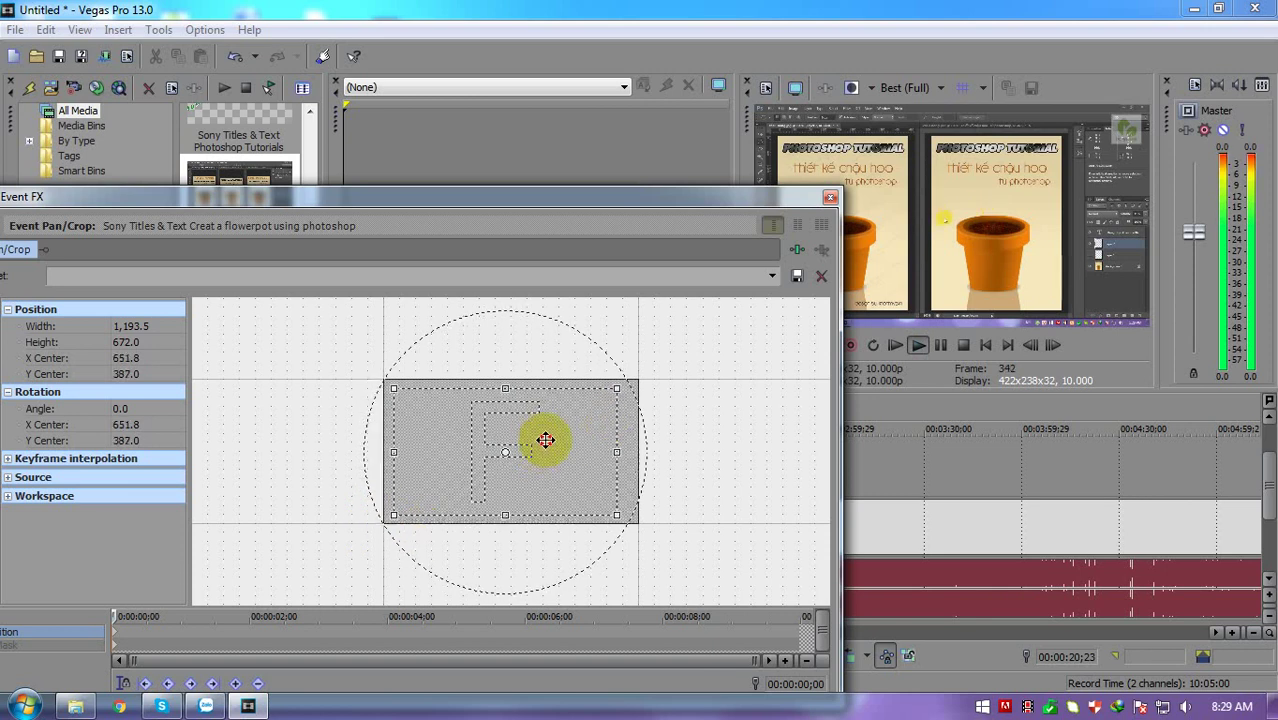
click(829, 198)
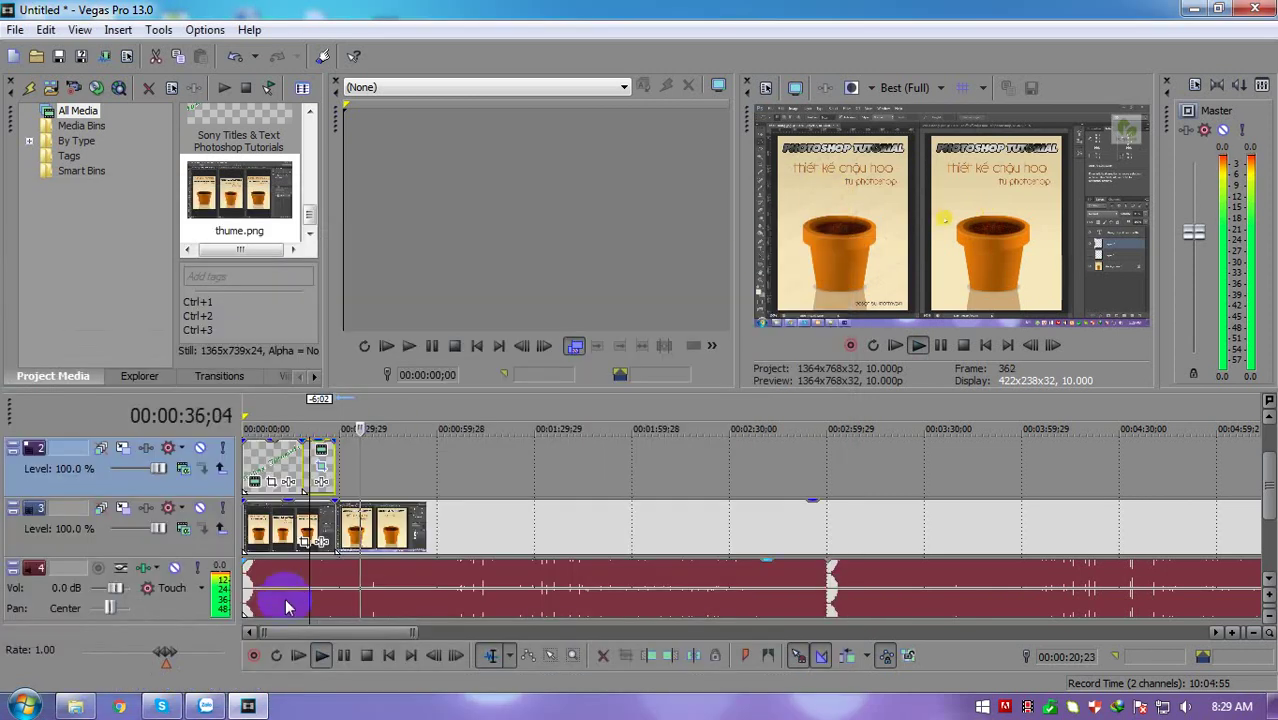
Scale down track 2's frame slightly in Track Motion, and play back the second title from 00:00:20;23
click(124, 449)
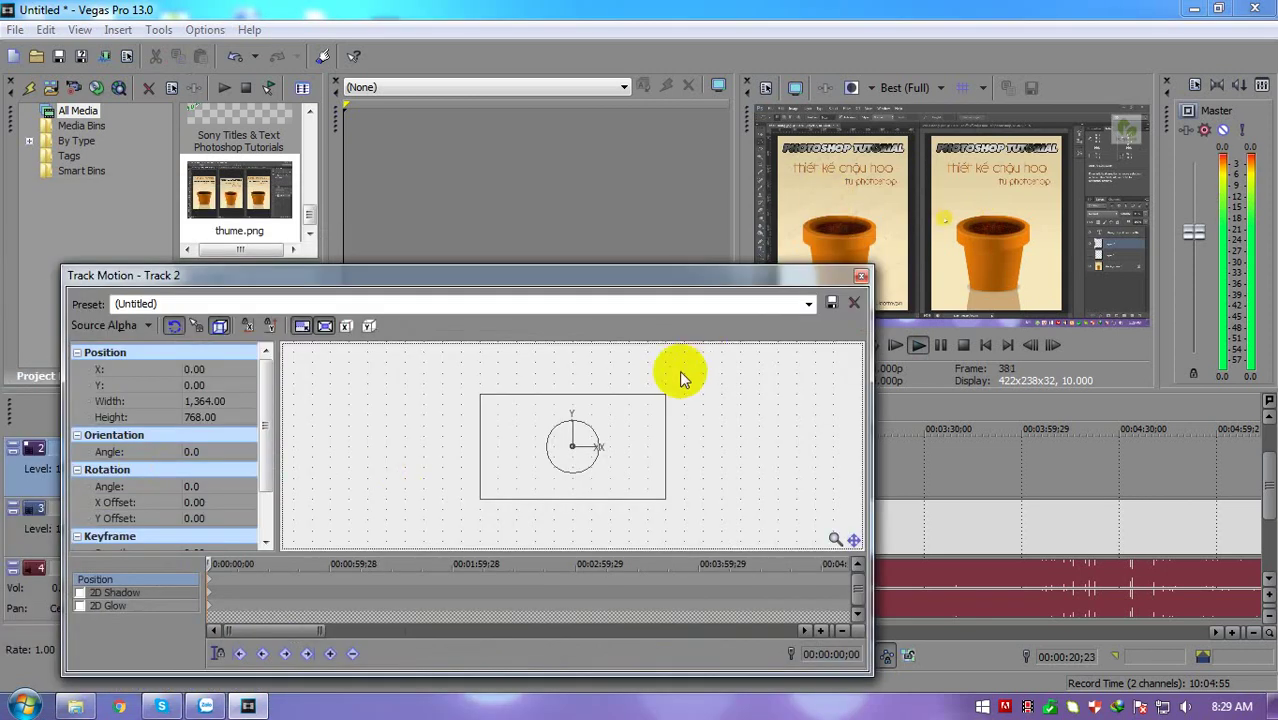
drag(665, 398, 629, 414)
click(860, 278)
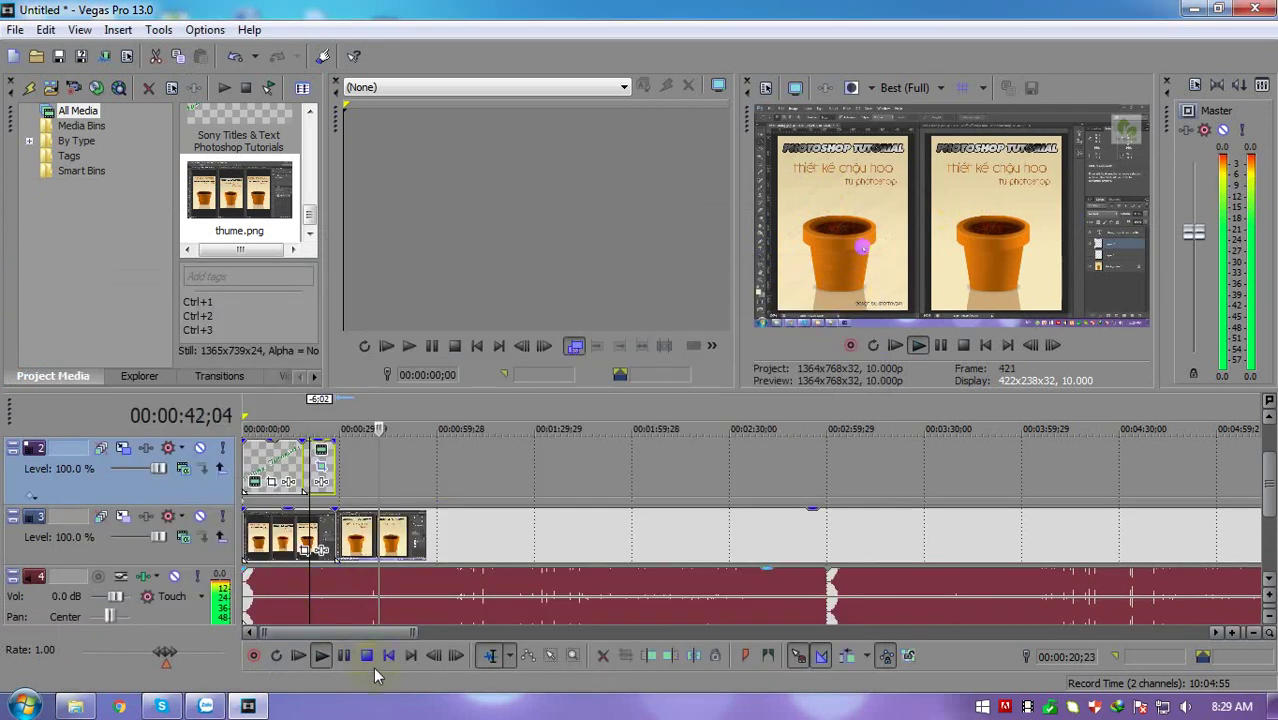
click(322, 656)
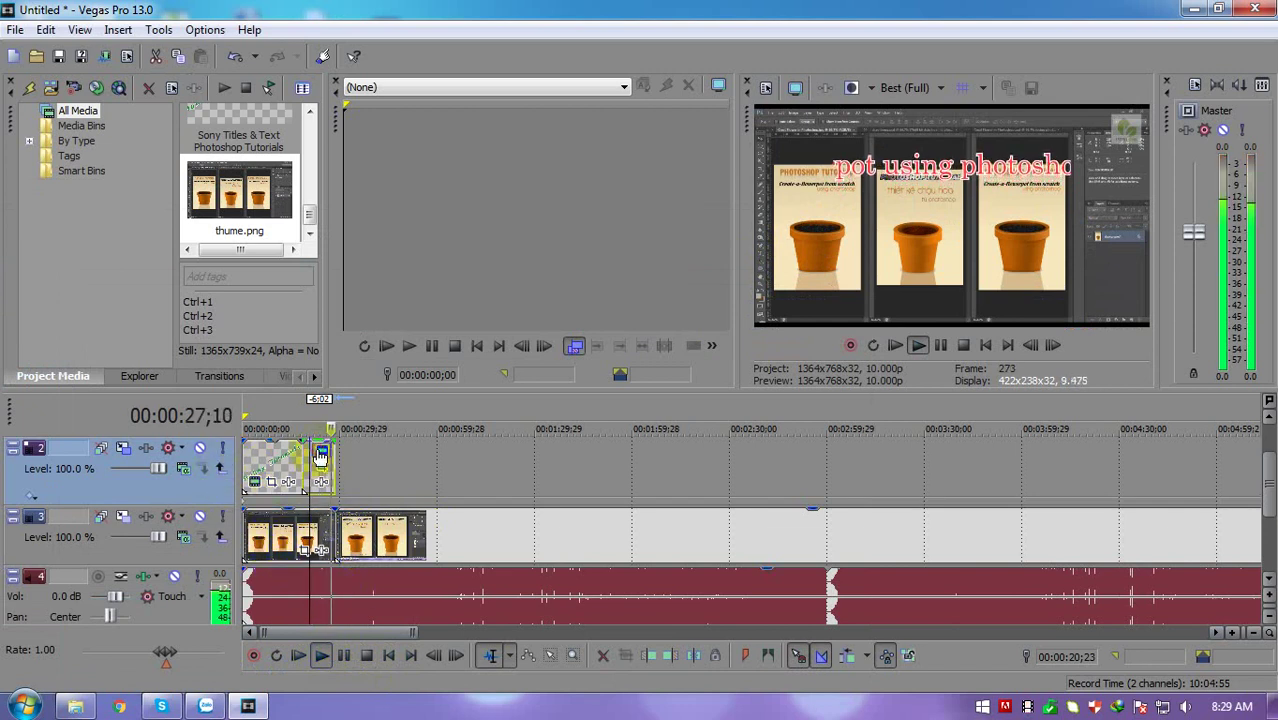
Break the second title's text into two lines before "using" and right-align both lines
click(320, 455)
drag(505, 290, 470, 310)
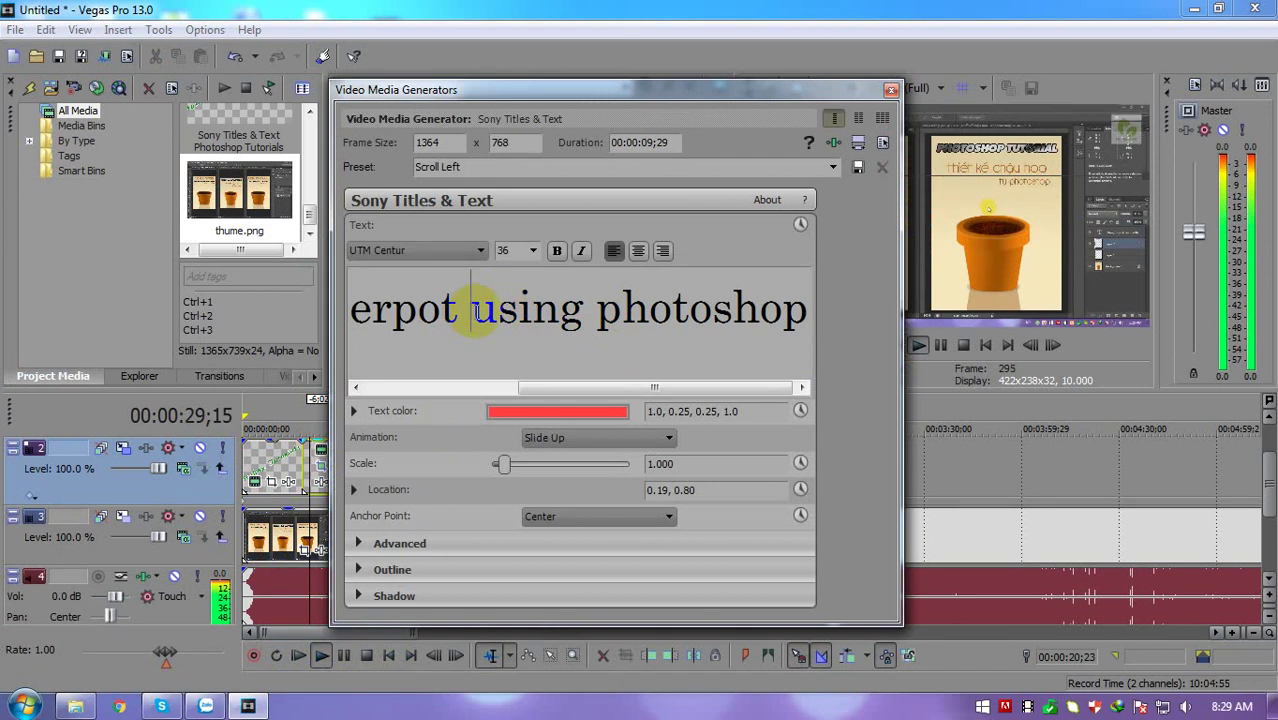
key(Return)
key(ctrl+a)
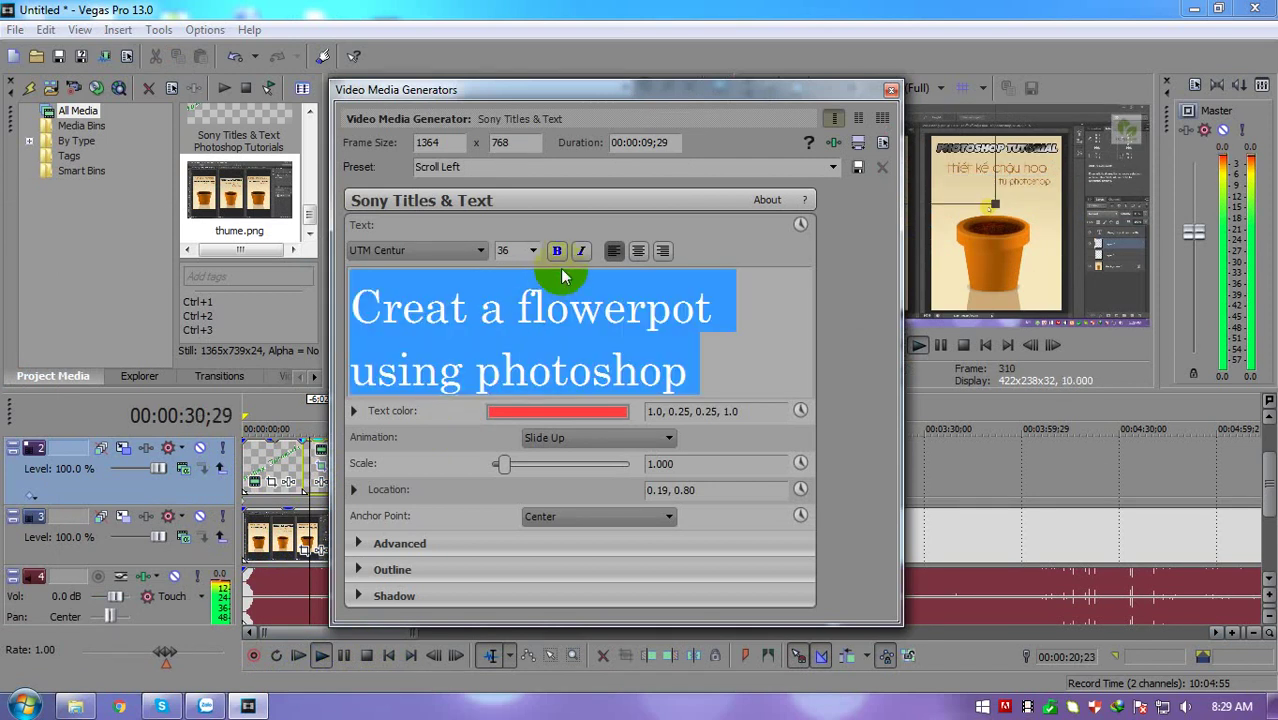
click(637, 251)
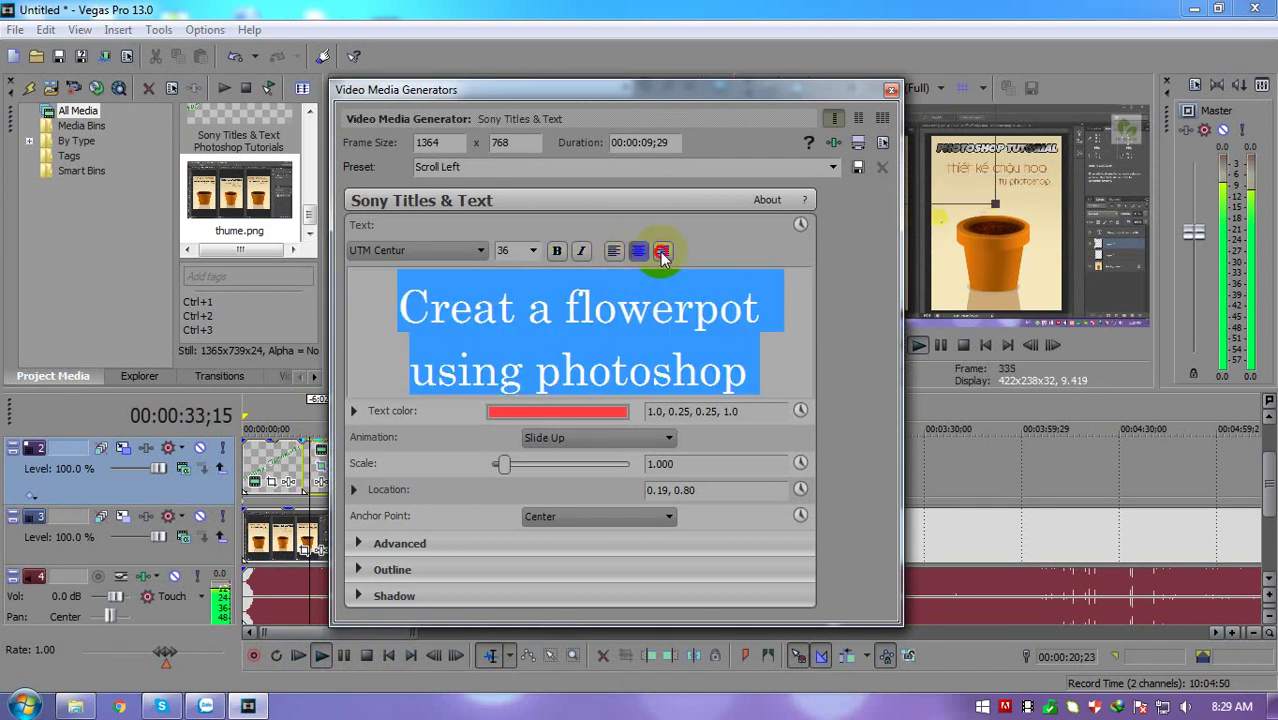
click(662, 251)
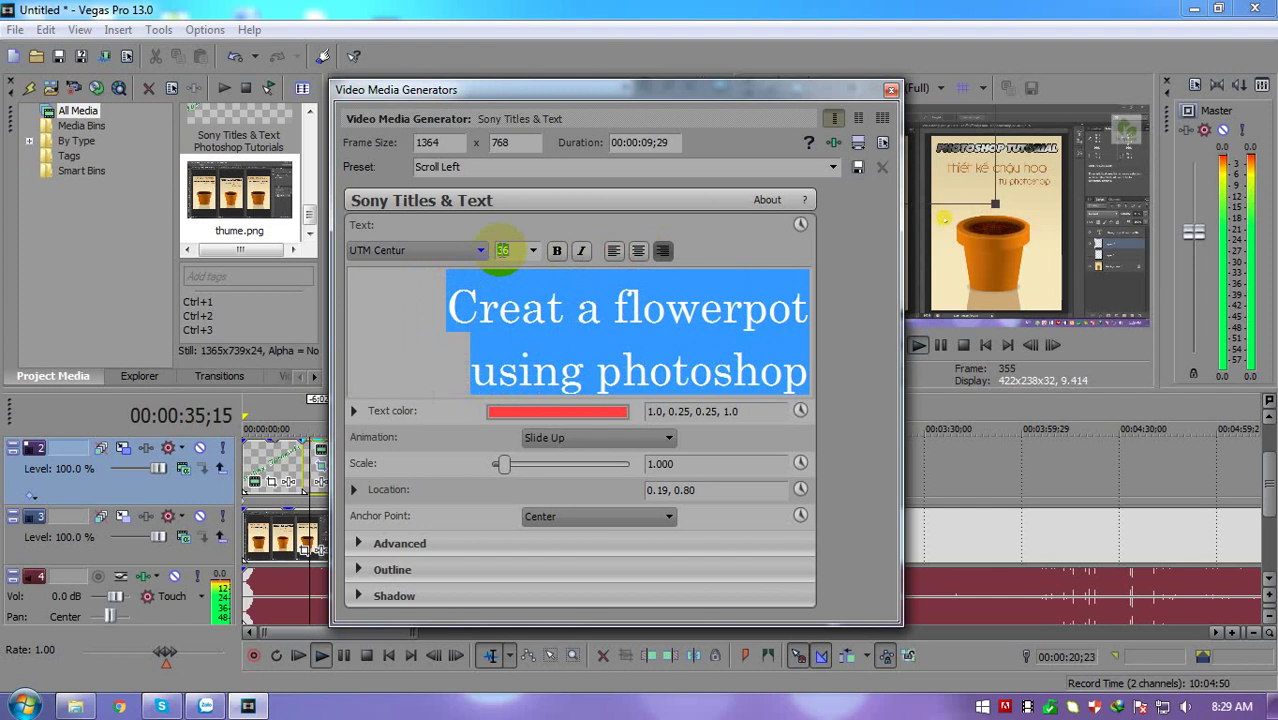
Set the second title's font size to 18, close the generator, and play the title back from 00:00:18;14
click(533, 251)
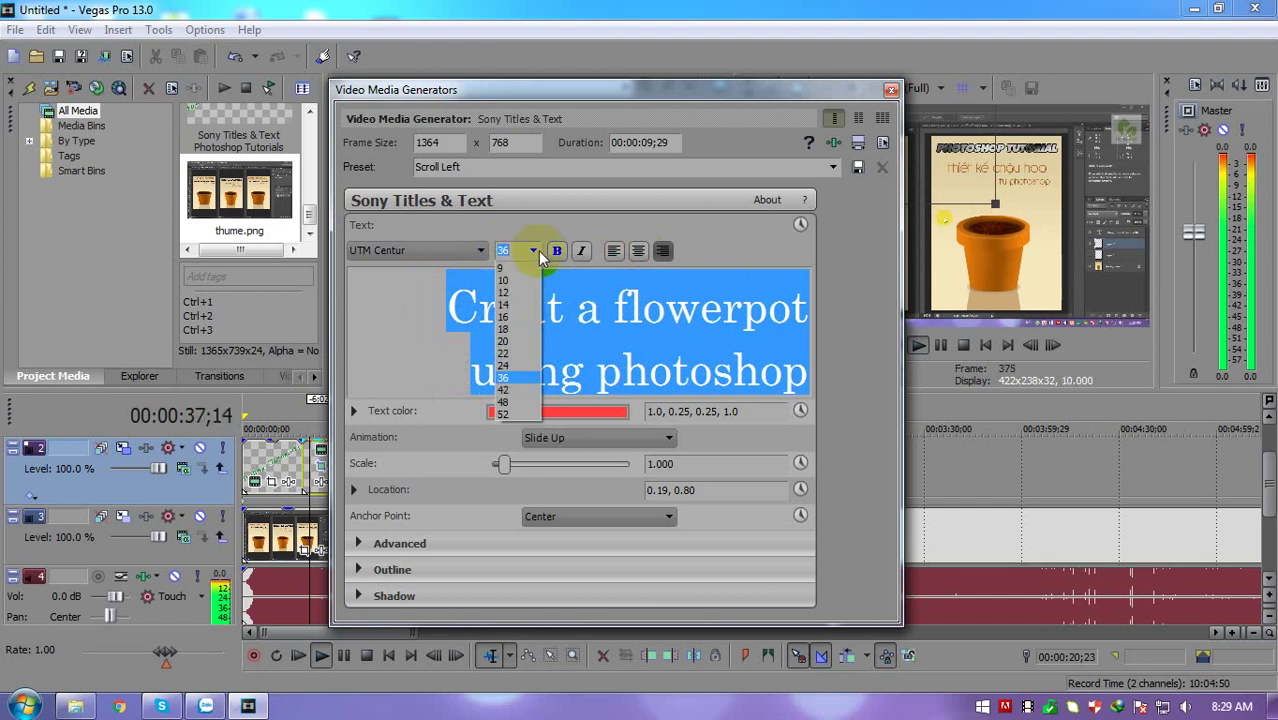
click(502, 322)
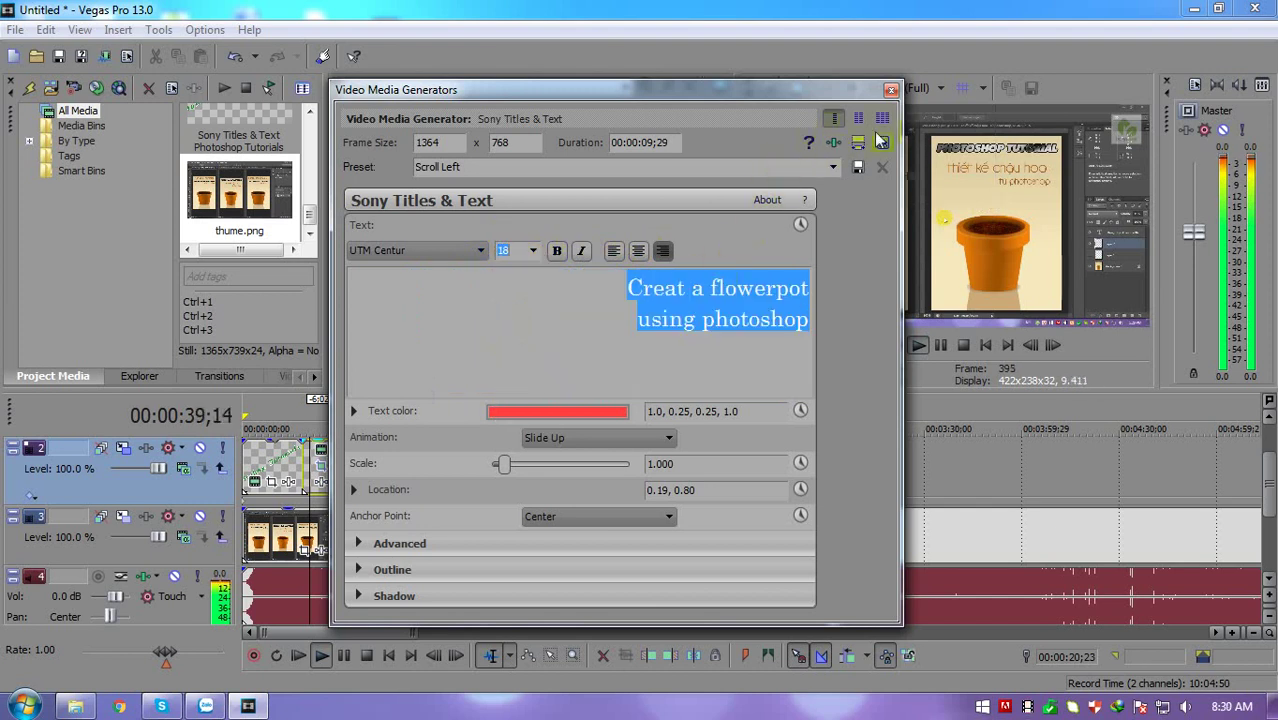
click(890, 91)
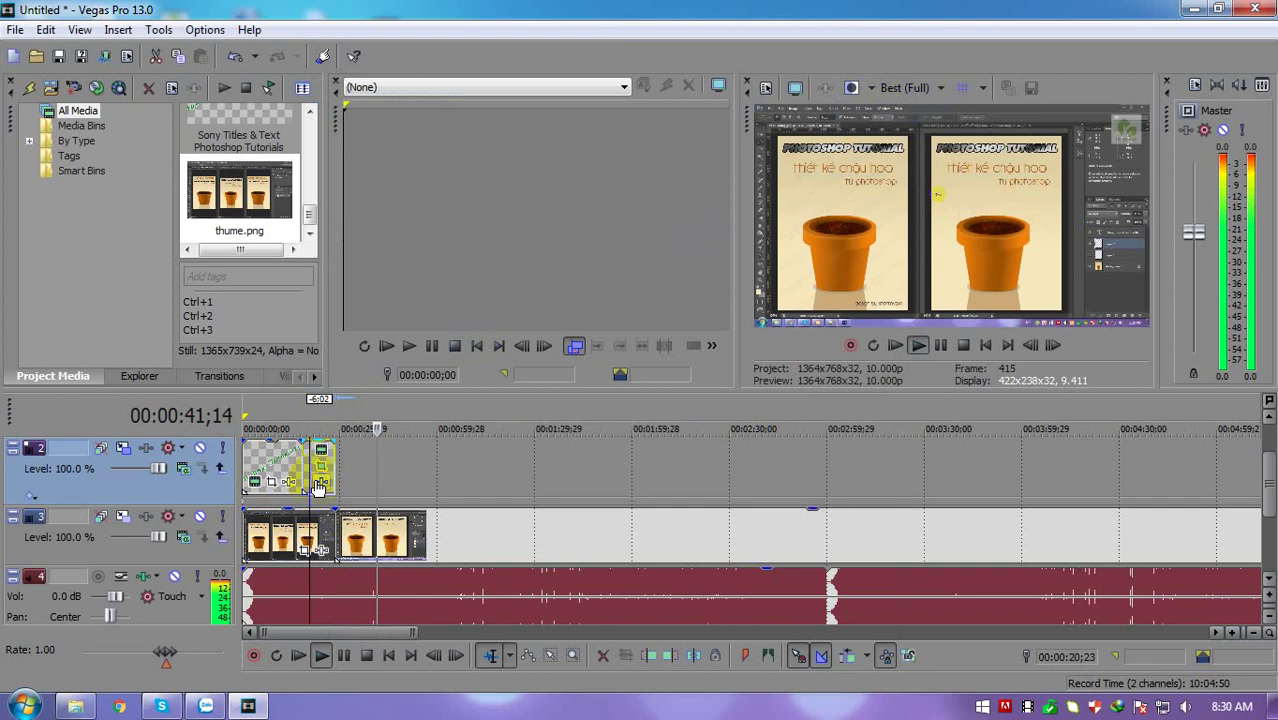
click(321, 657)
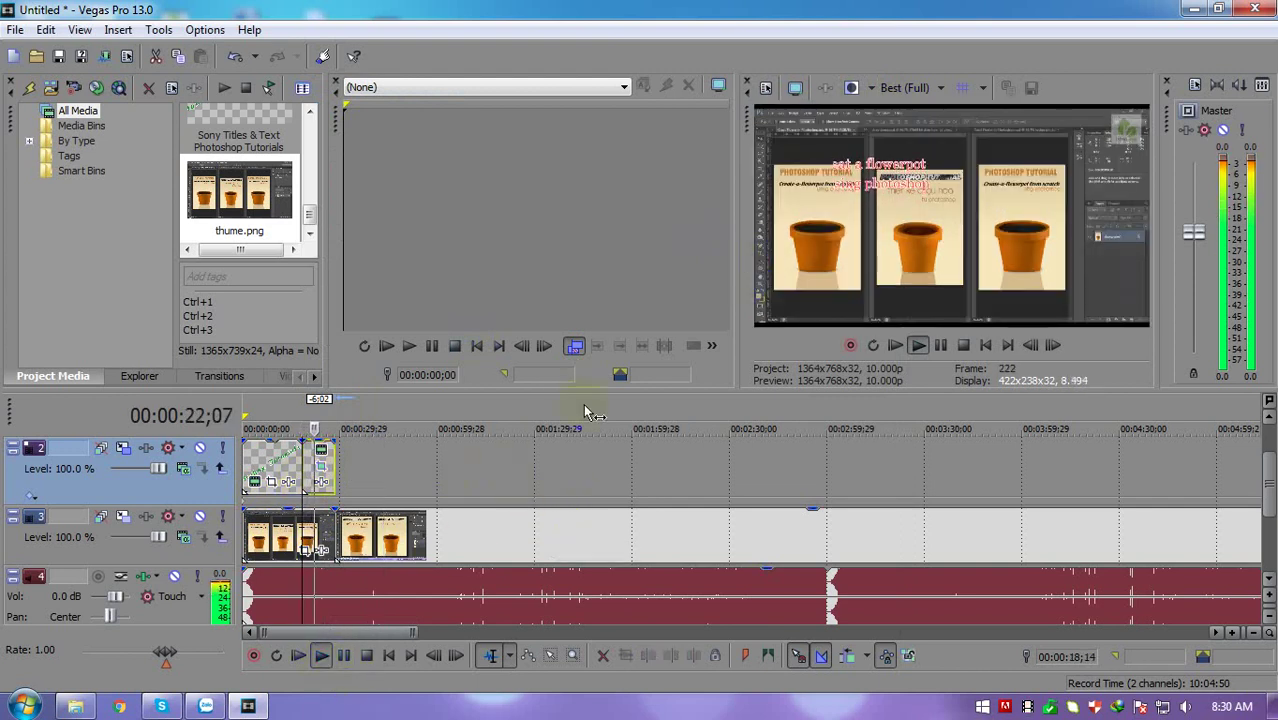
Shrink the second title's Pan/Crop frame to about 682 by 384, centred near X 200, Y 300, and close the Pan/Crop settings
click(366, 657)
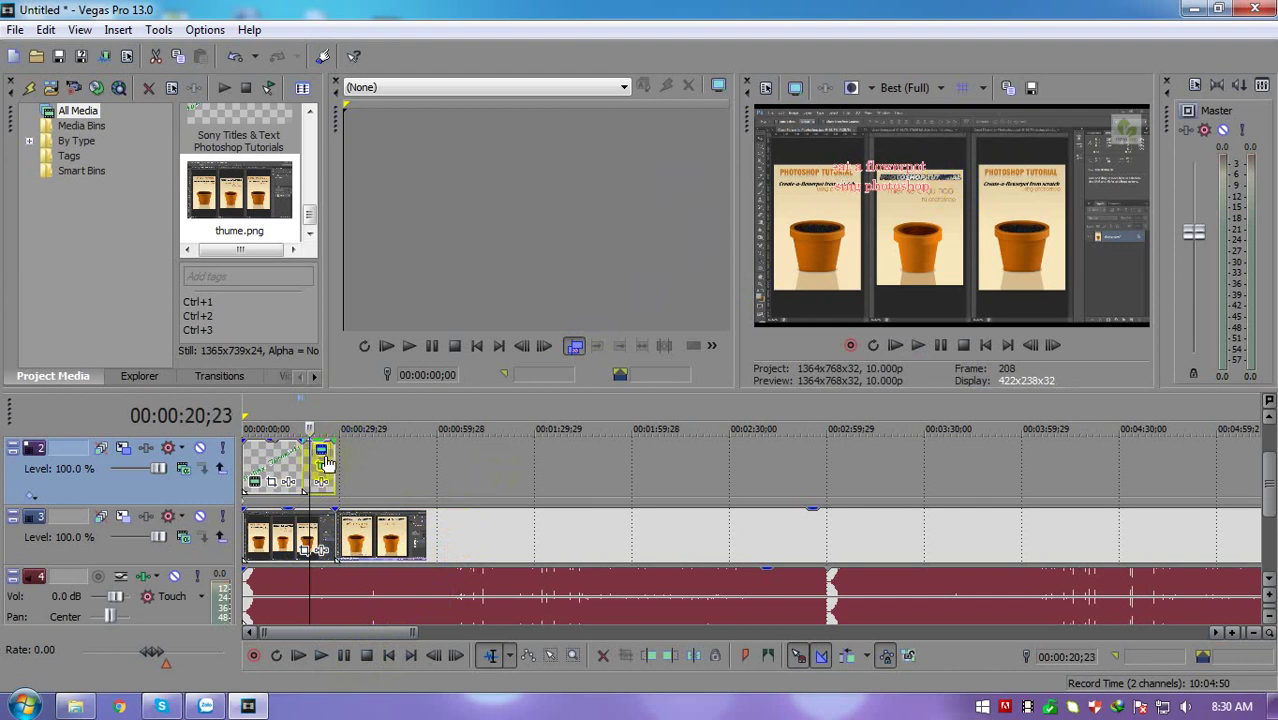
click(323, 455)
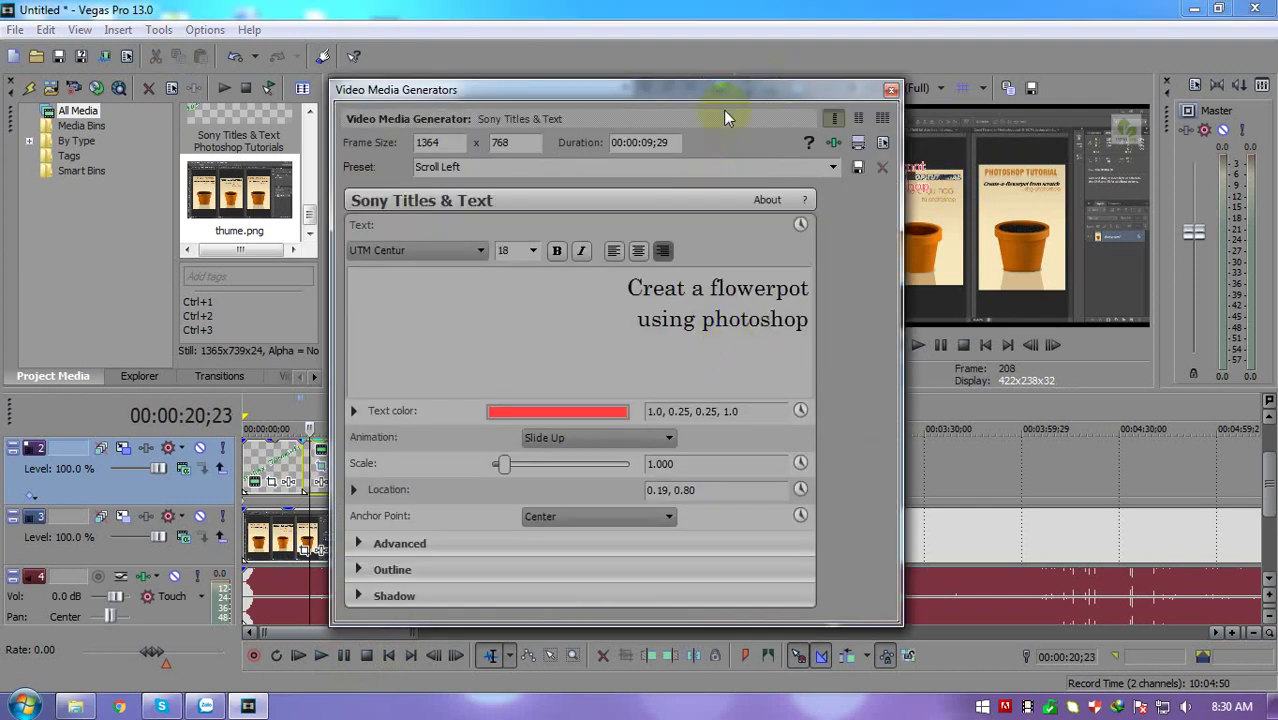
click(889, 92)
click(321, 470)
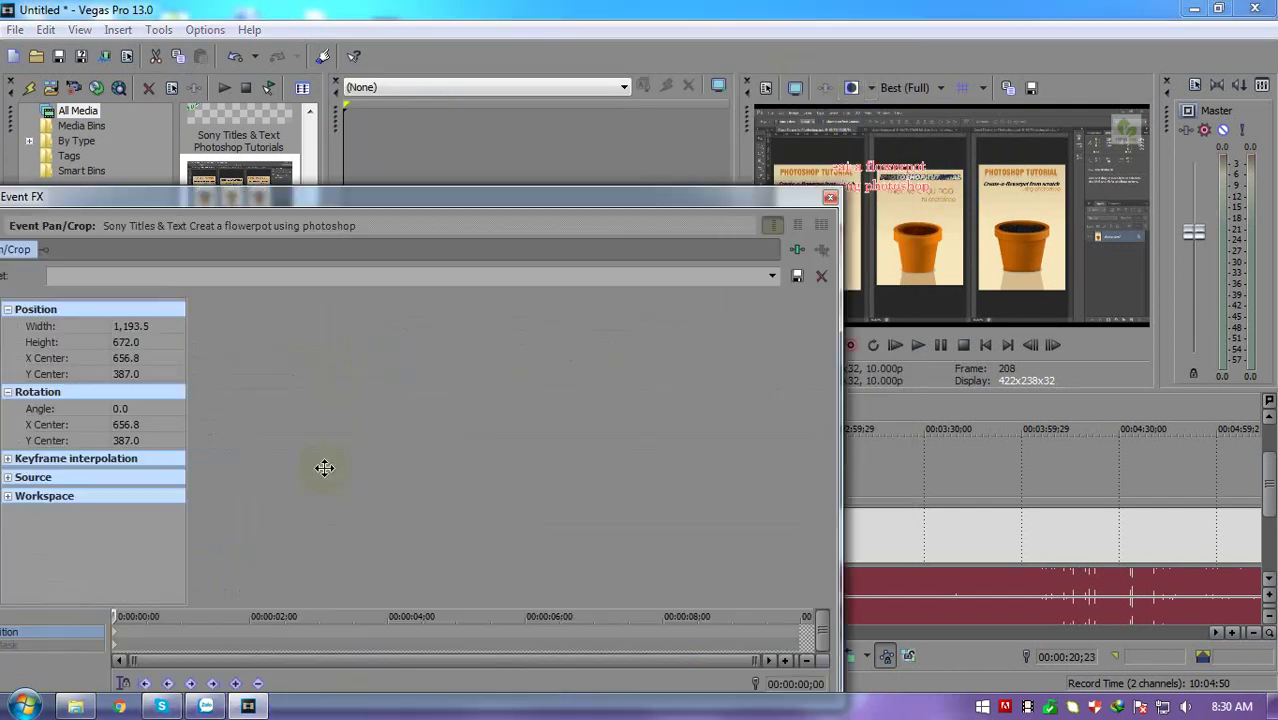
drag(570, 450, 515, 451)
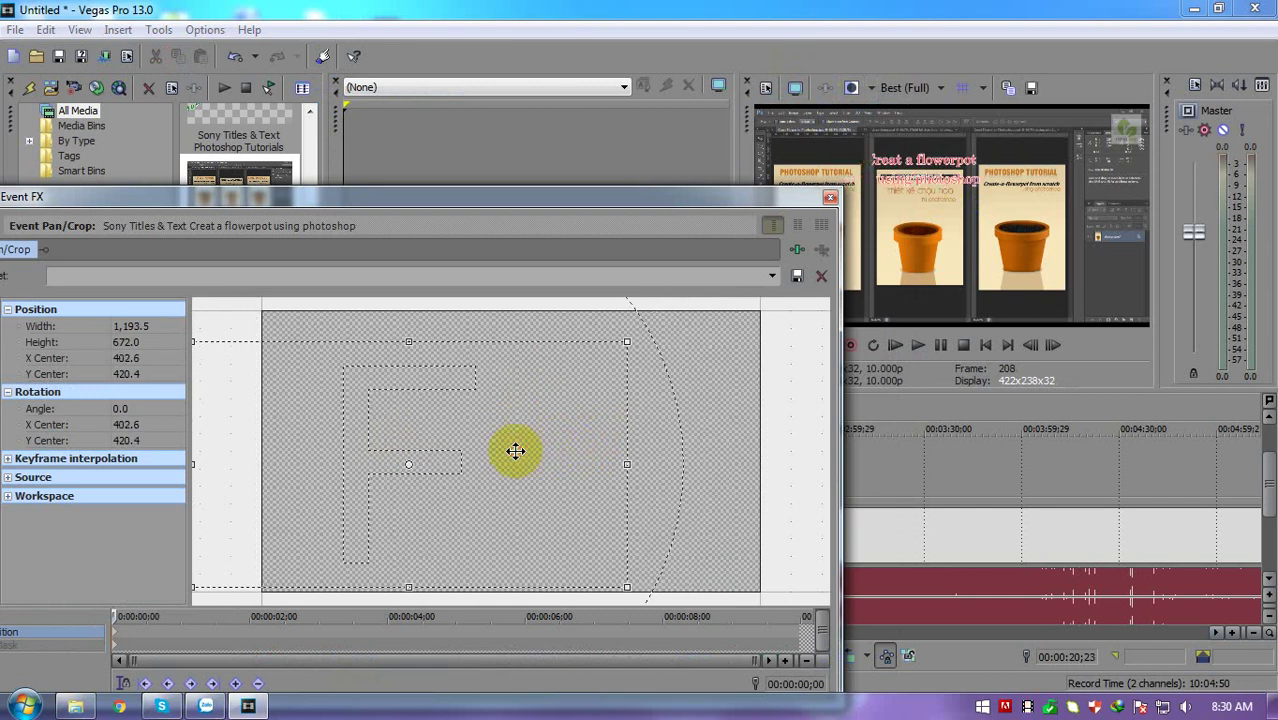
scroll(515, 451, down, 4)
mouse_move(581, 387)
mouse_down()
mouse_move(571, 397)
mouse_move(591, 403)
mouse_move(685, 354)
mouse_move(551, 417)
mouse_move(592, 410)
mouse_up()
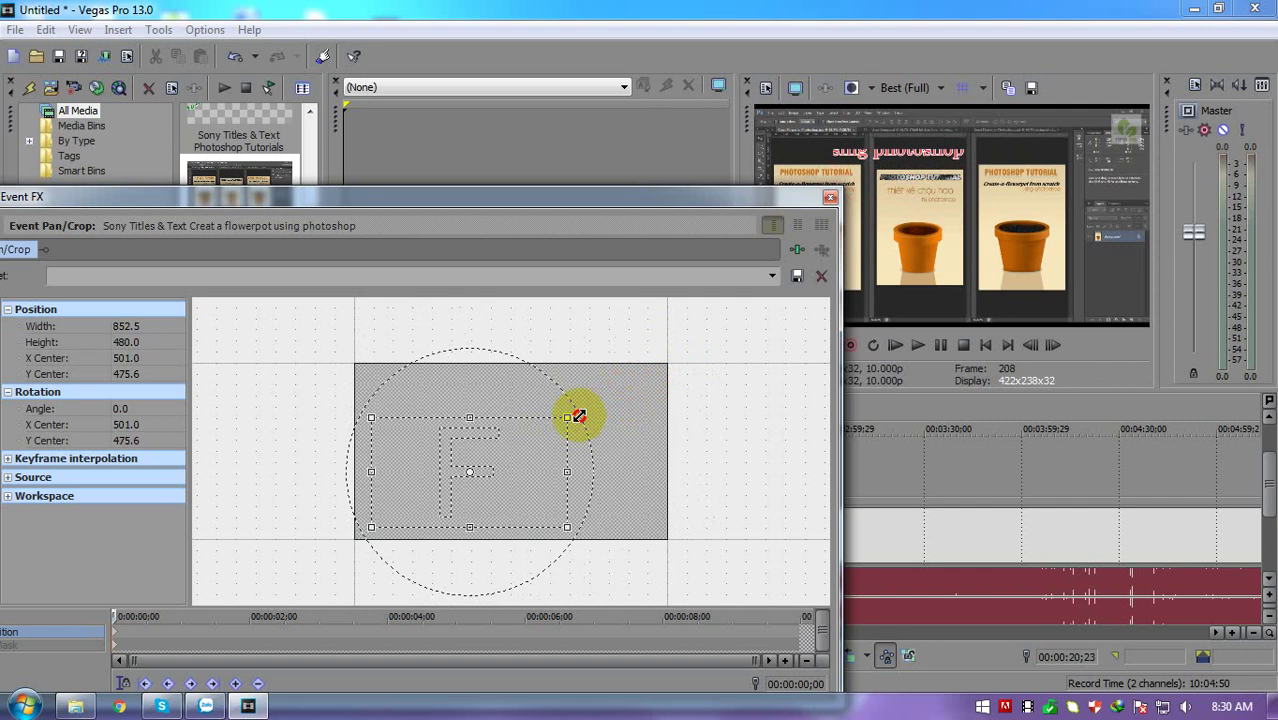
drag(542, 449, 436, 431)
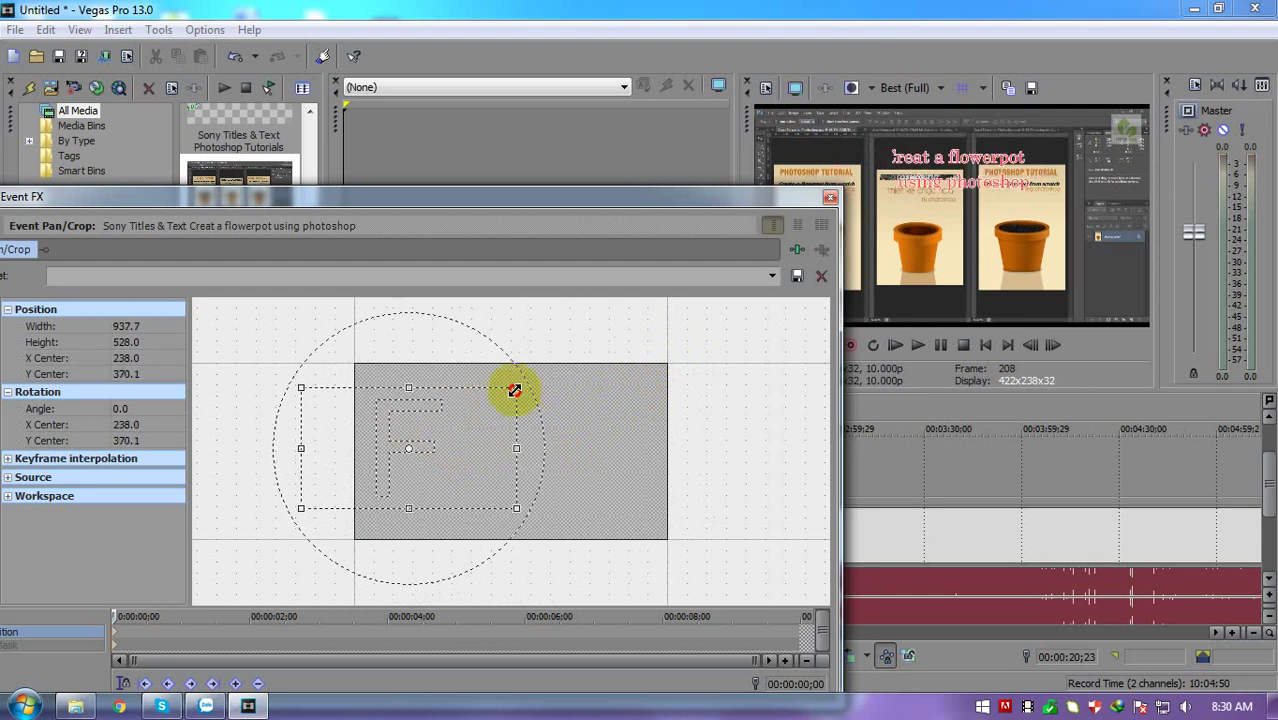
mouse_move(517, 388)
mouse_down()
mouse_move(539, 374)
mouse_move(504, 392)
mouse_up()
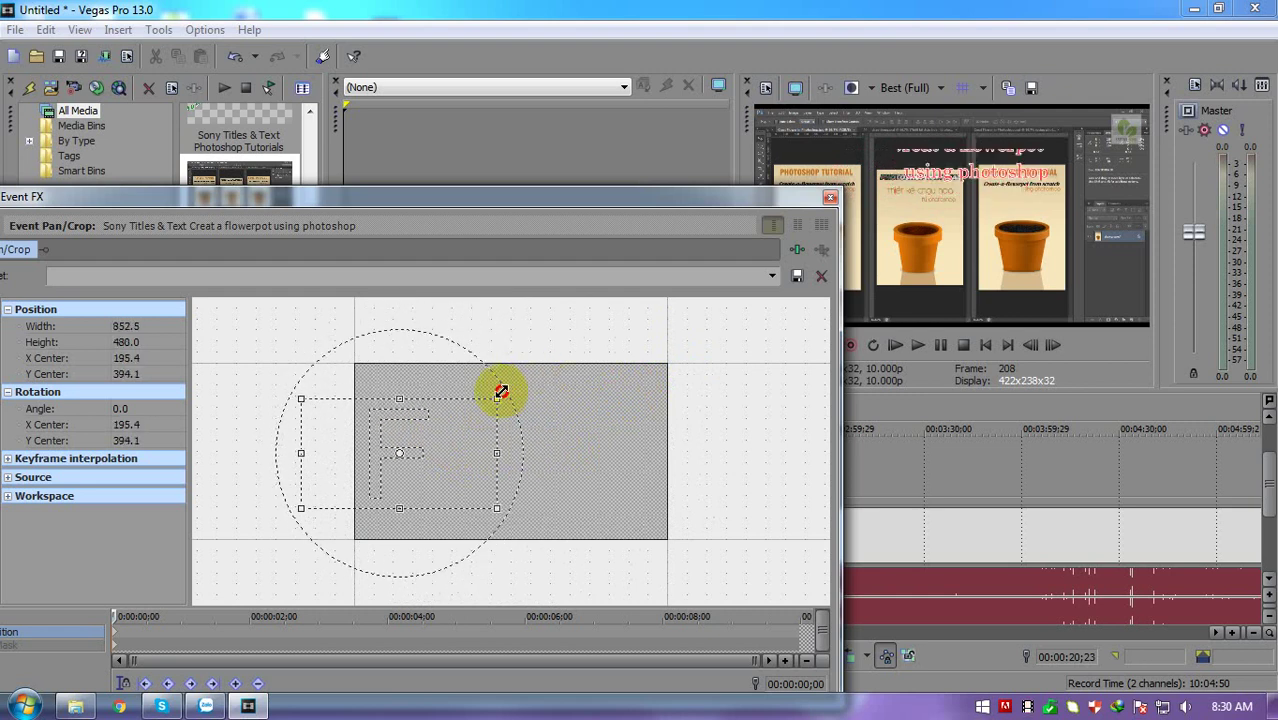
drag(451, 431, 471, 413)
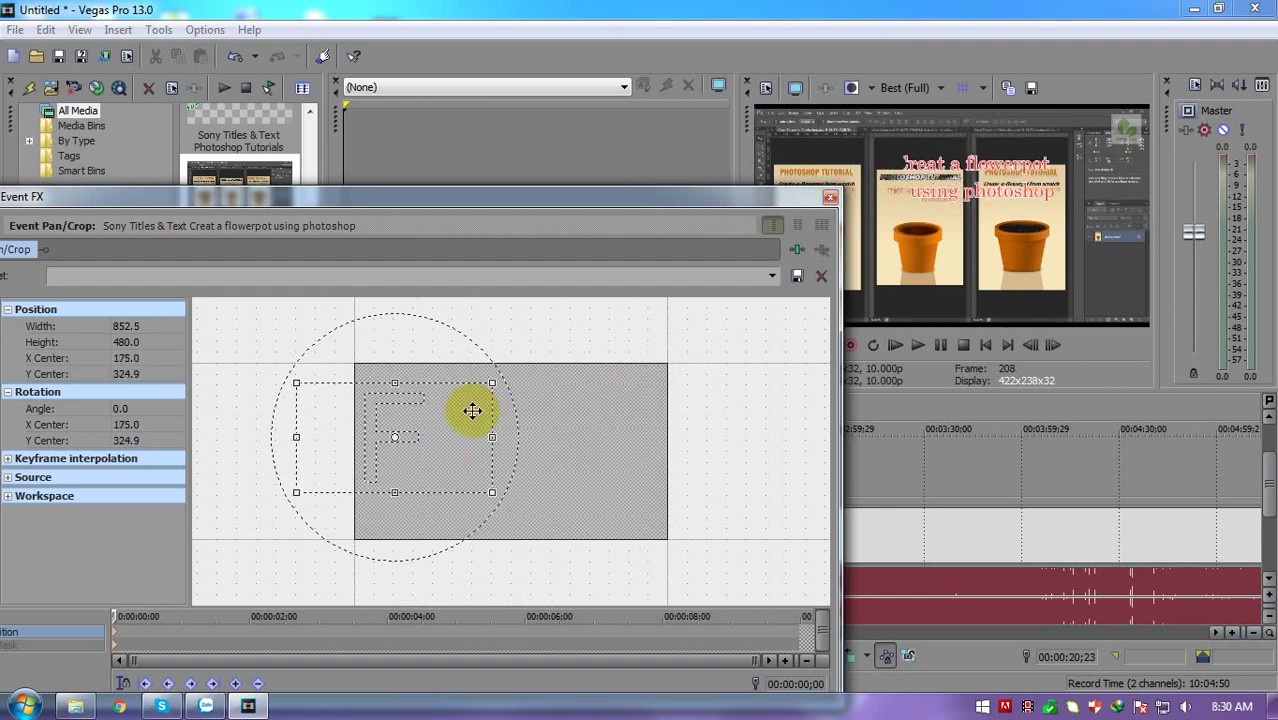
mouse_move(492, 385)
mouse_down()
mouse_move(414, 451)
mouse_move(417, 406)
mouse_move(475, 373)
mouse_up()
mouse_move(416, 413)
mouse_down()
mouse_move(402, 419)
mouse_move(415, 433)
mouse_up()
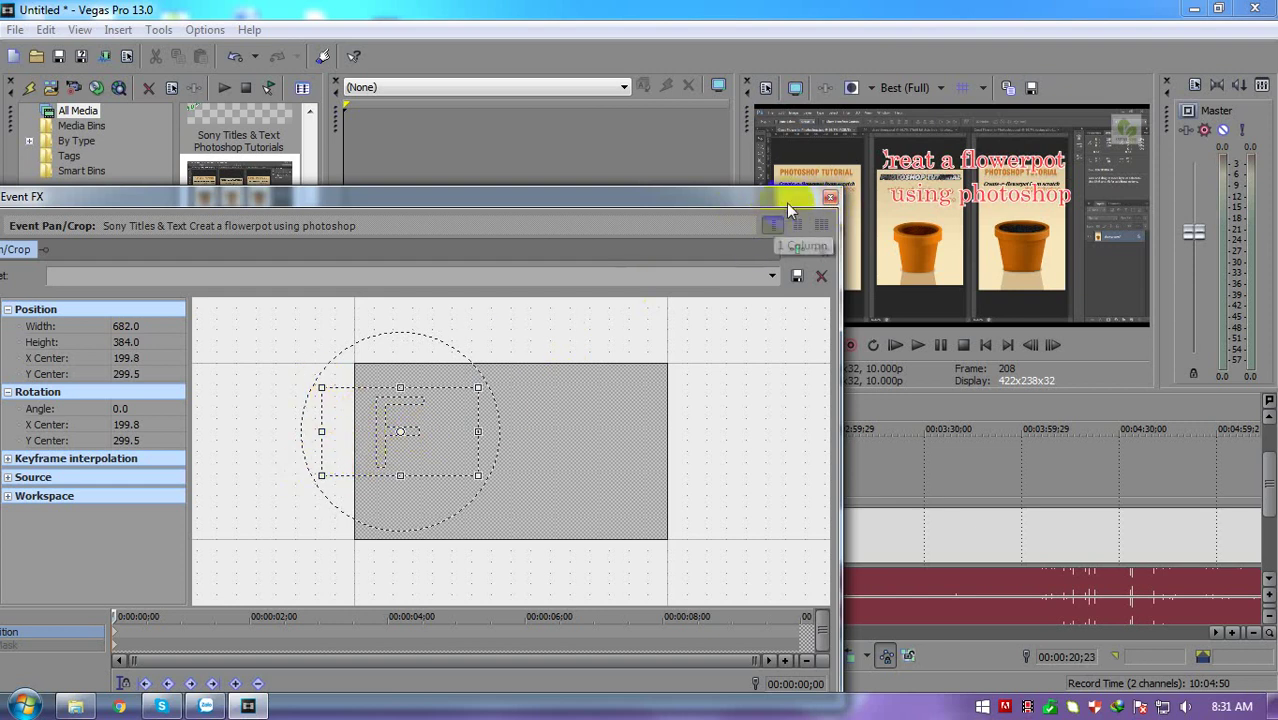
click(830, 197)
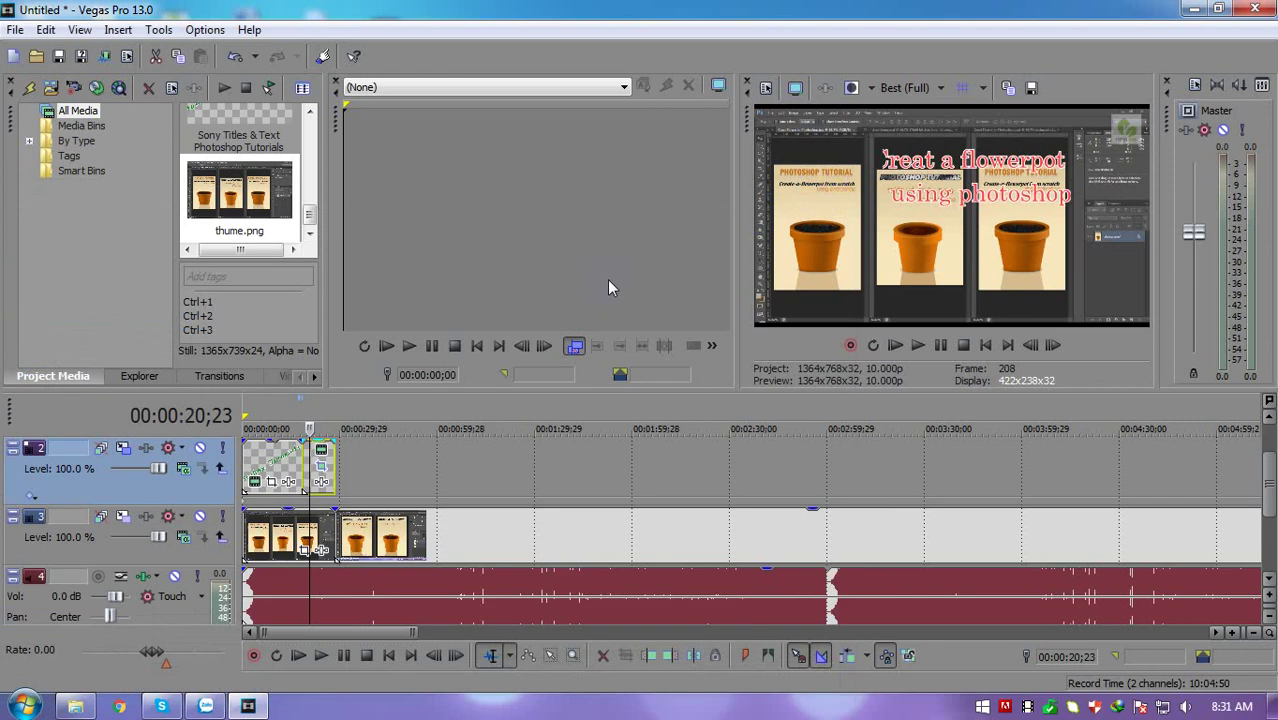
click(321, 449)
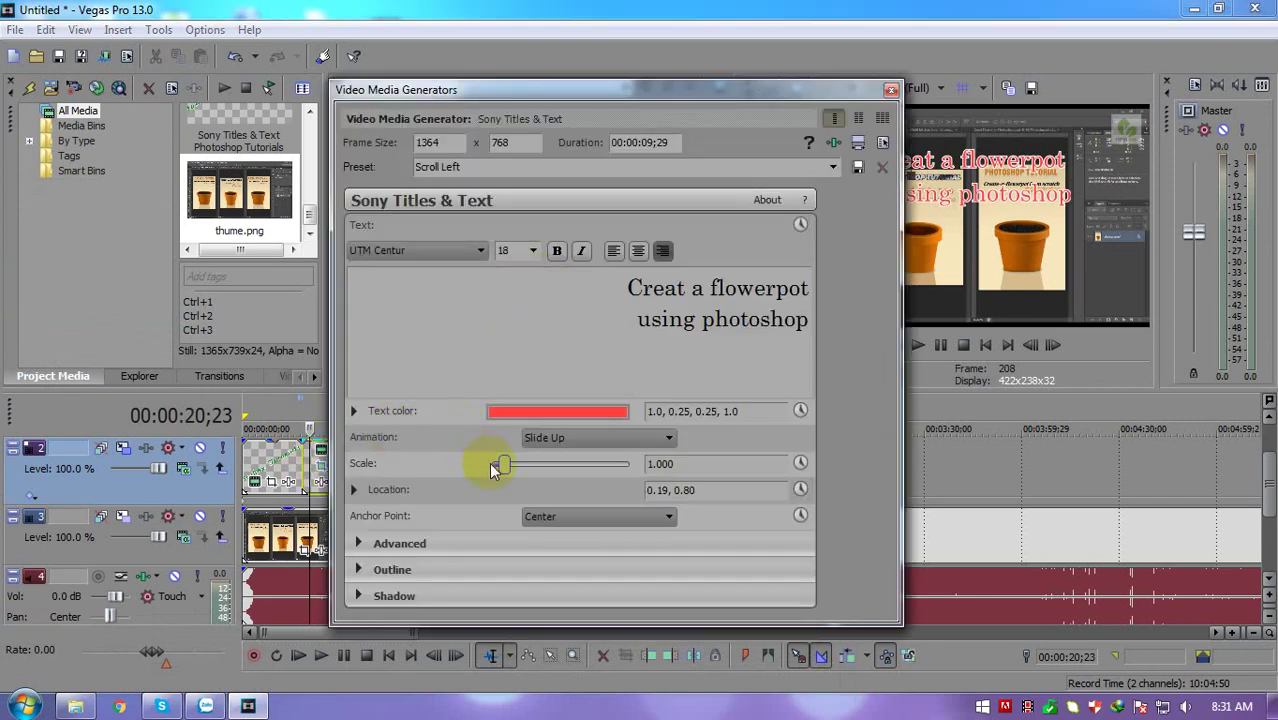
click(562, 519)
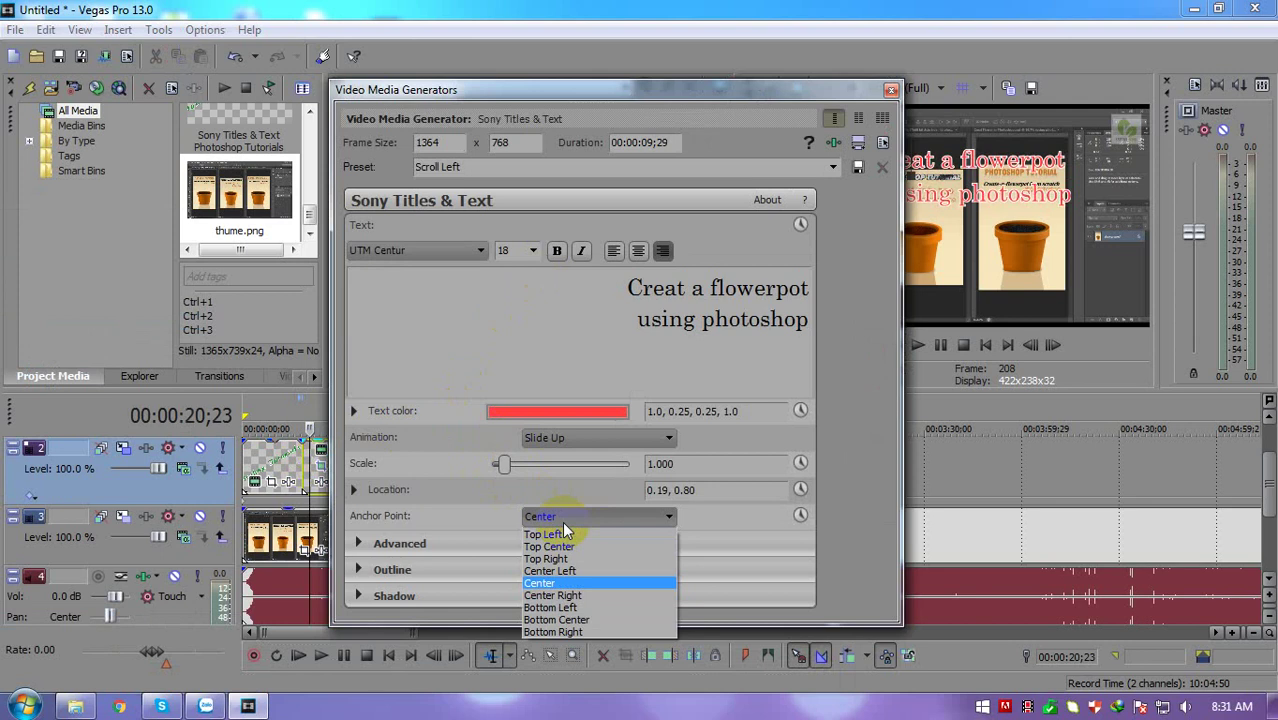
click(562, 521)
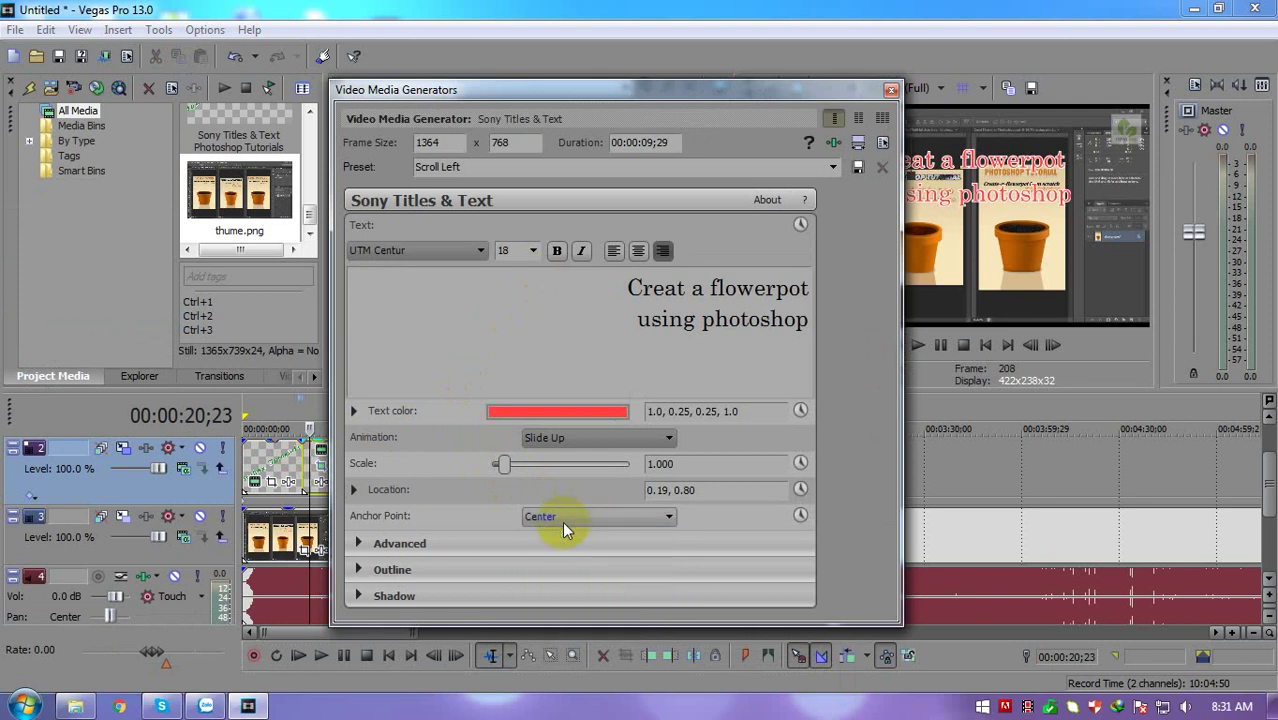
double_click(503, 251)
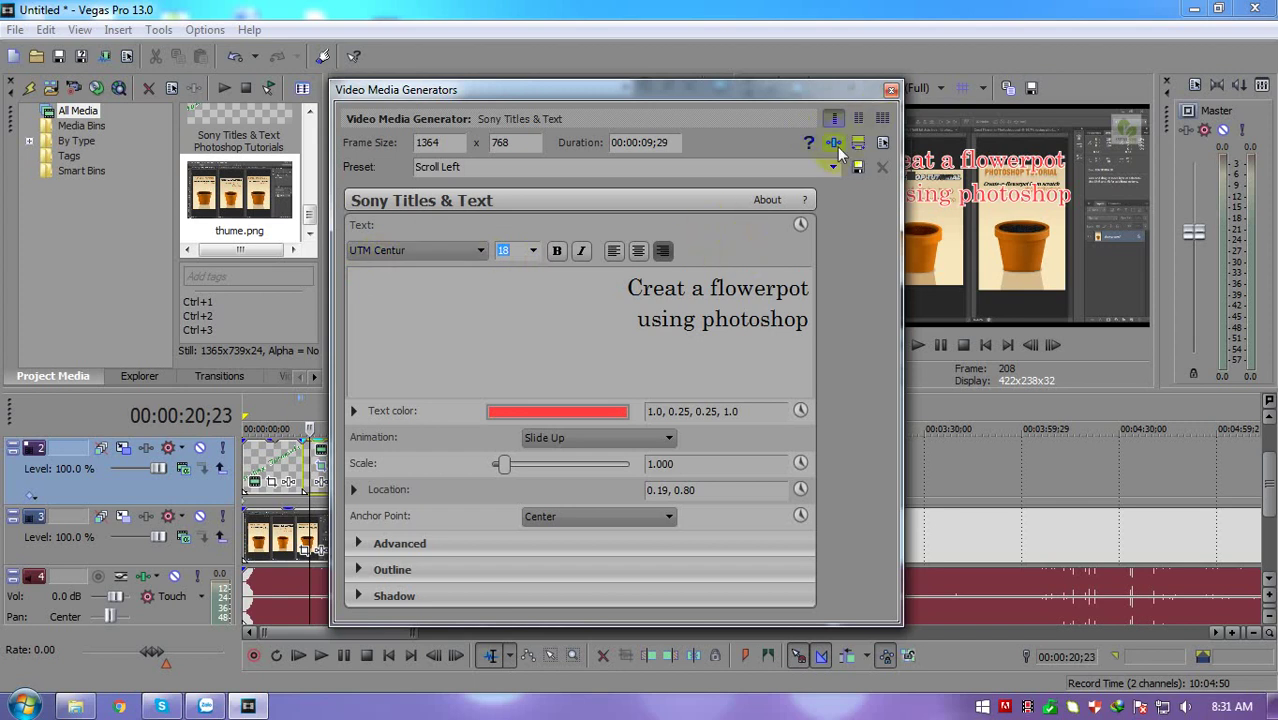
click(890, 90)
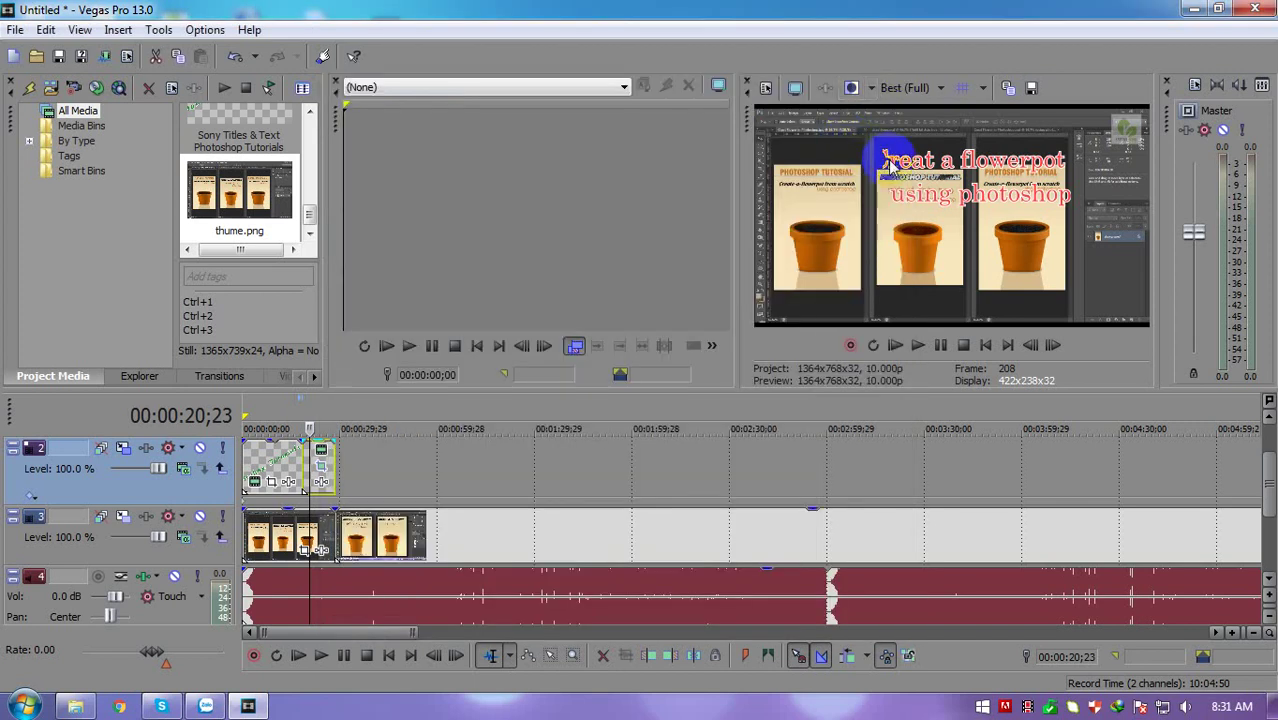
Reduce the second title's text scale to about 0.841, close the generator, and play the title back from 00:00:20;23
click(321, 451)
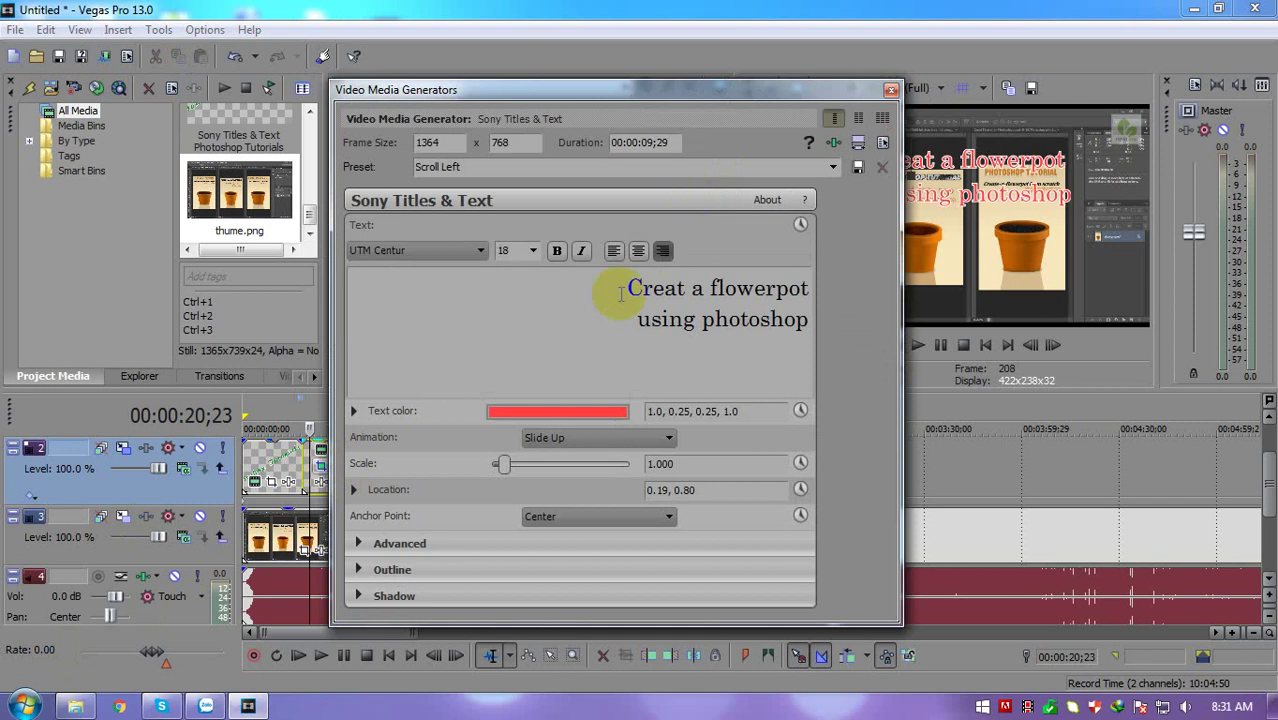
triple_click(576, 289)
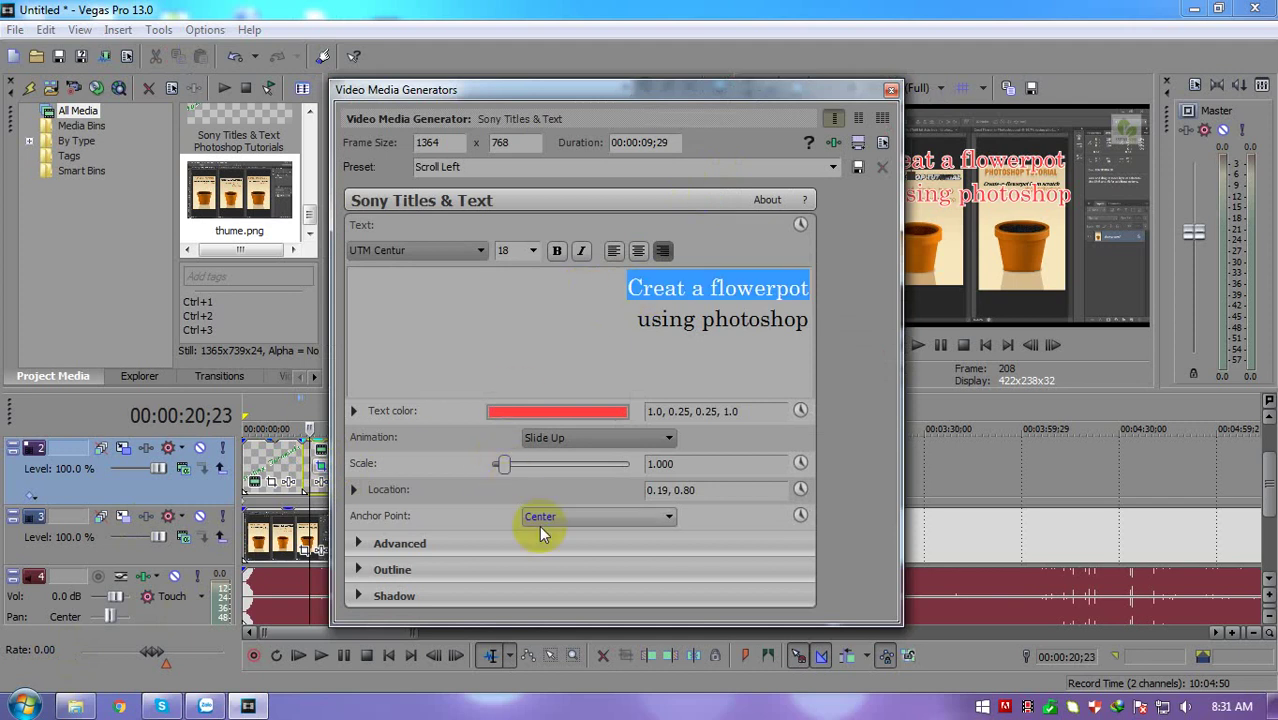
mouse_move(503, 470)
mouse_down()
mouse_move(522, 474)
mouse_move(507, 468)
mouse_up()
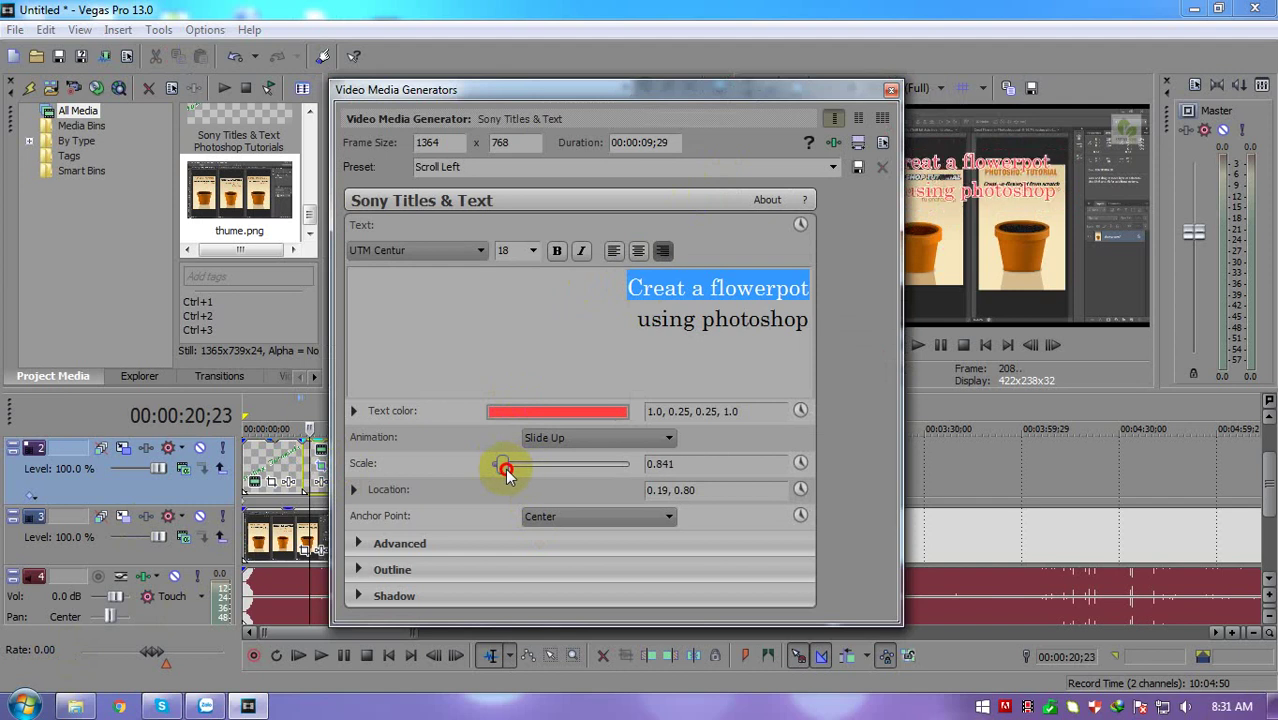
click(891, 90)
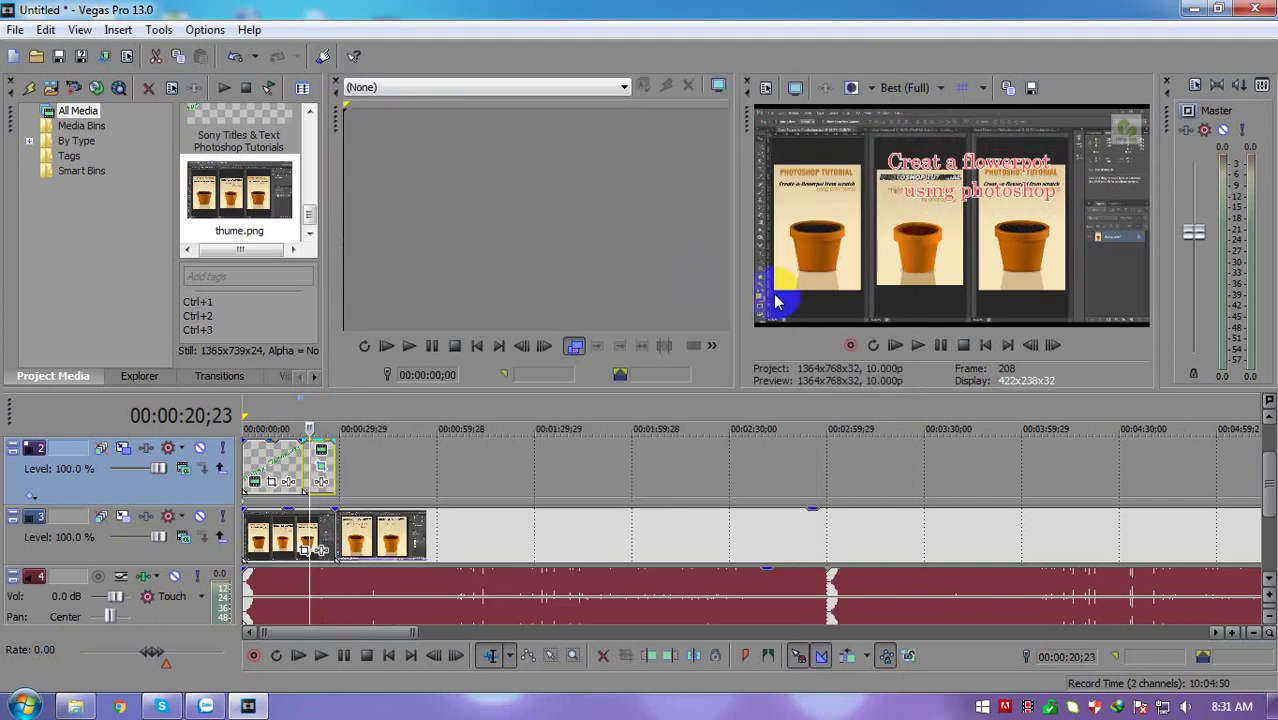
click(320, 655)
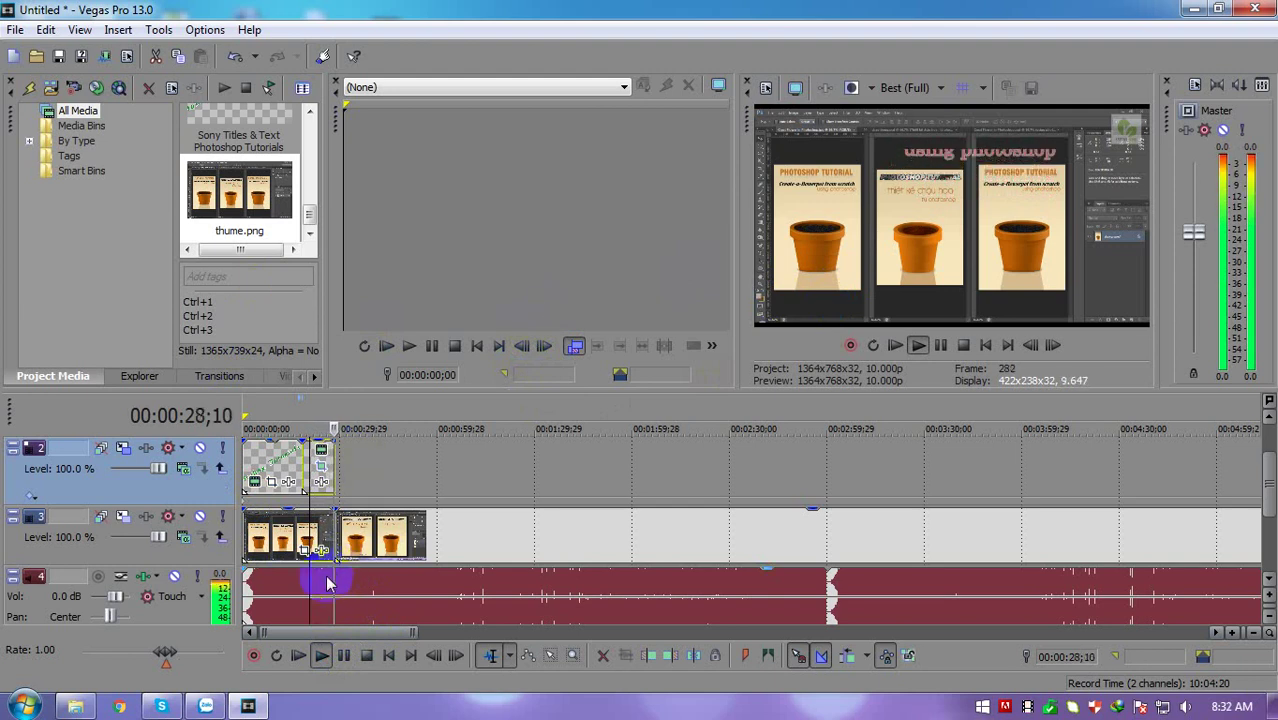
click(366, 655)
Extend the last music event on track 4 to the end of the video on track 3
click(614, 466)
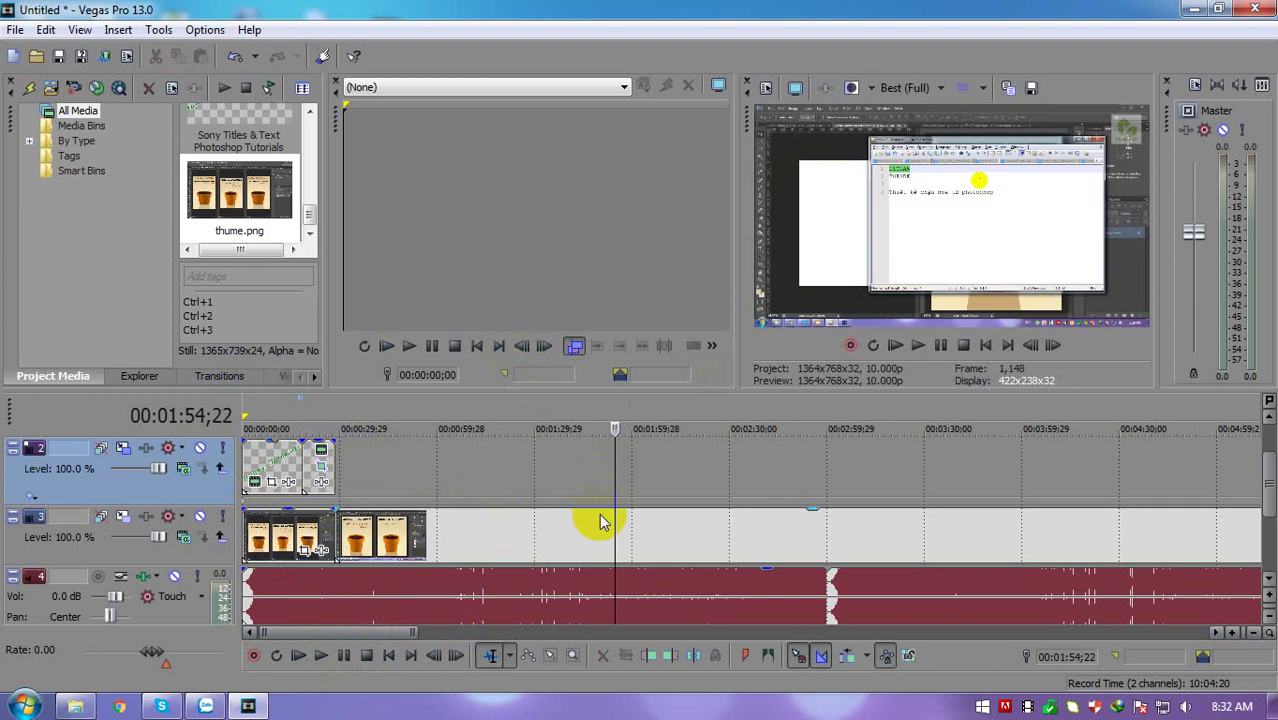
scroll(603, 515, down, 6)
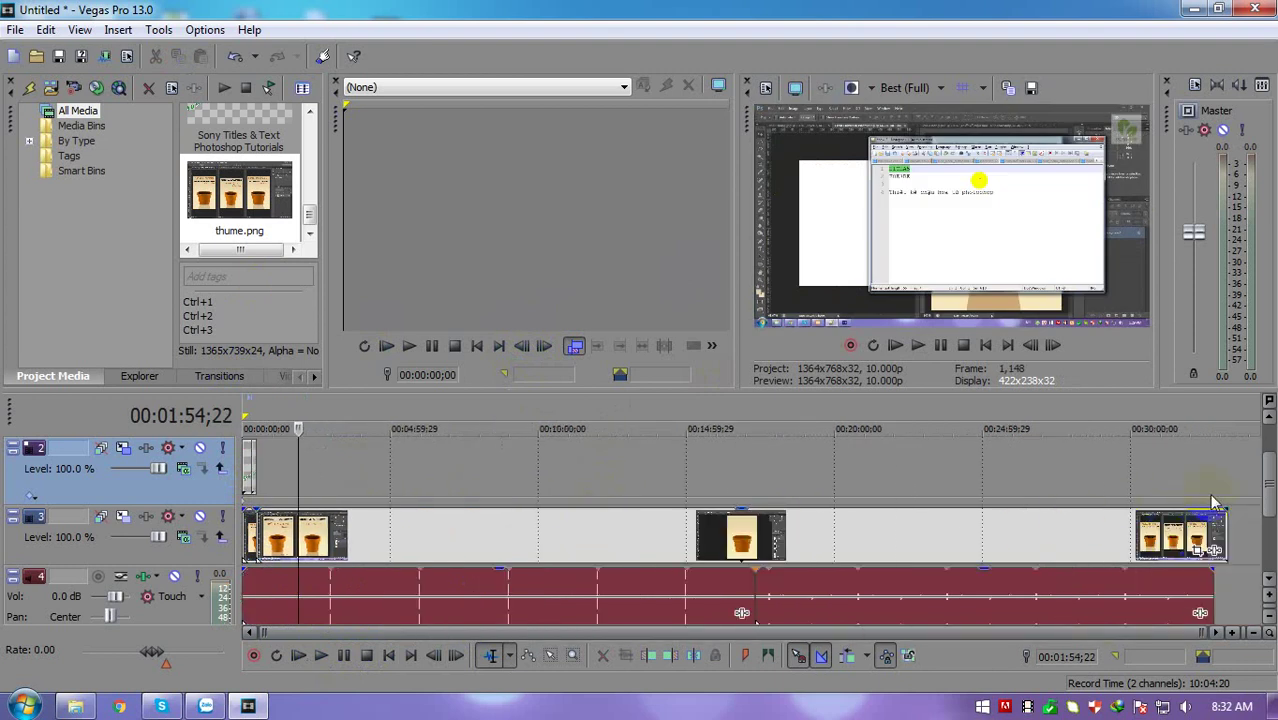
drag(1211, 581, 1226, 582)
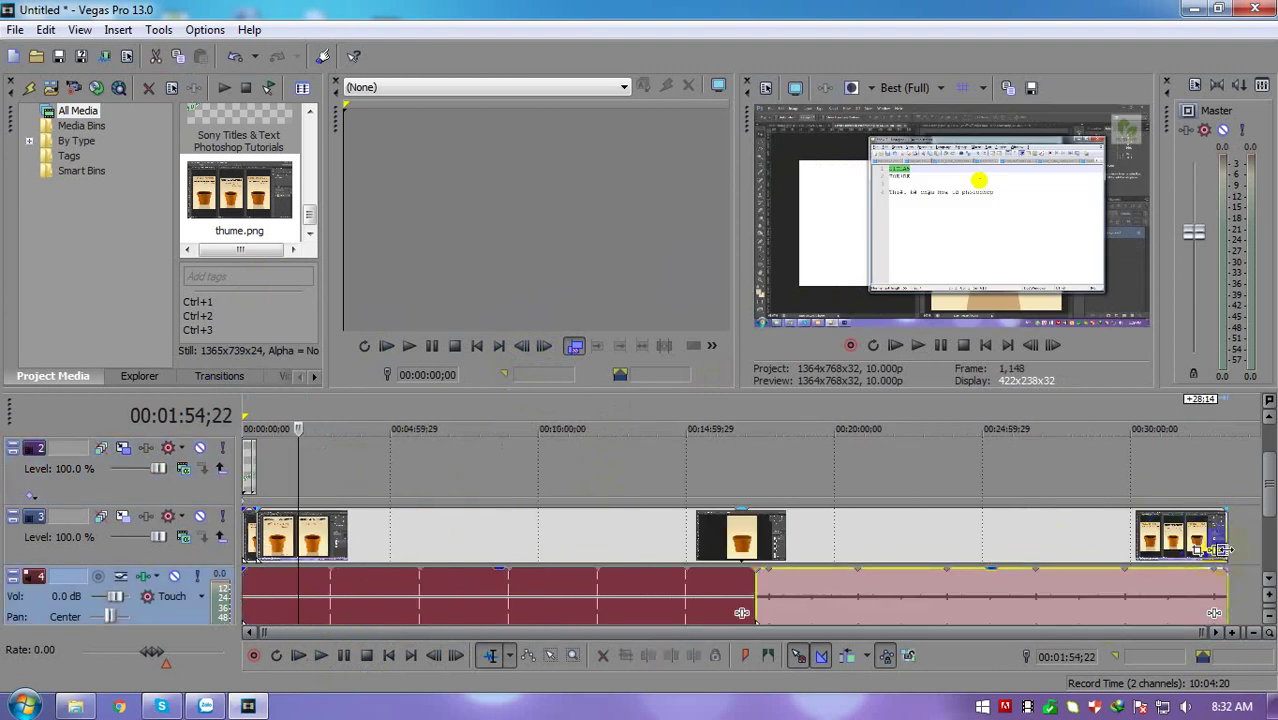
Select the whole project range from 00:00:00;00 to 00:33:39;29 and open the Render As settings
drag(1240, 480, 244, 474)
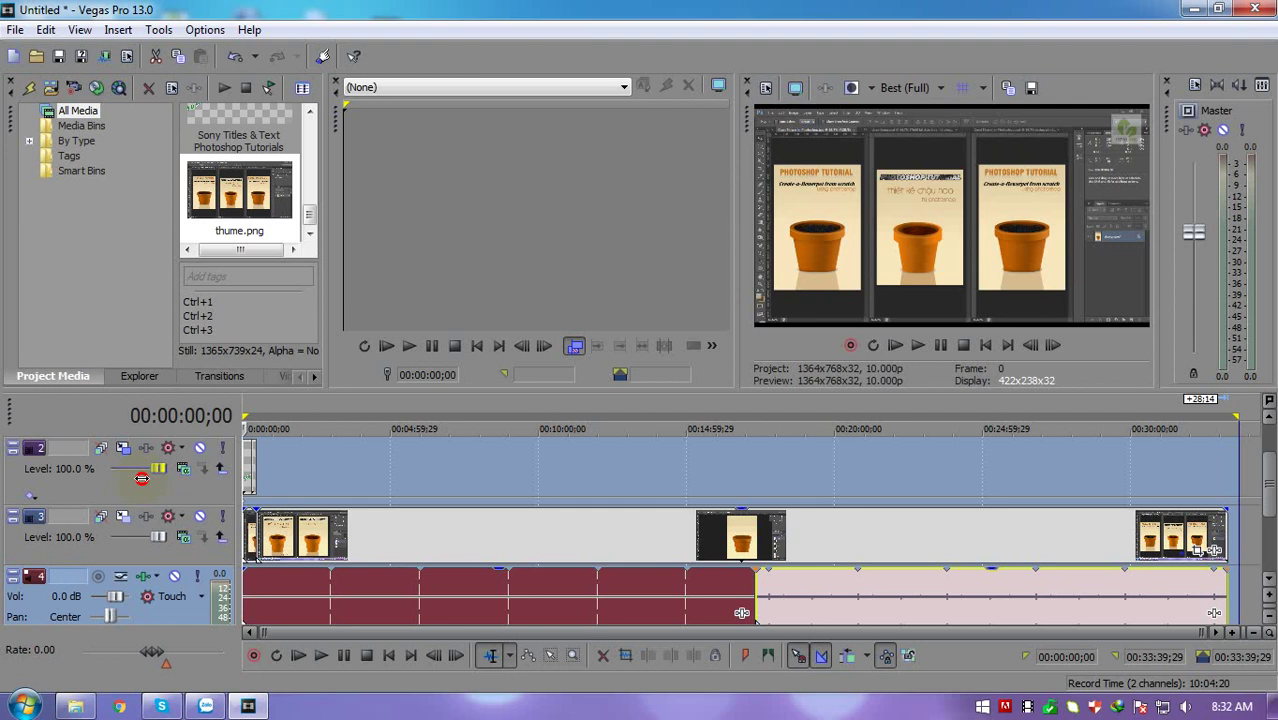
click(17, 30)
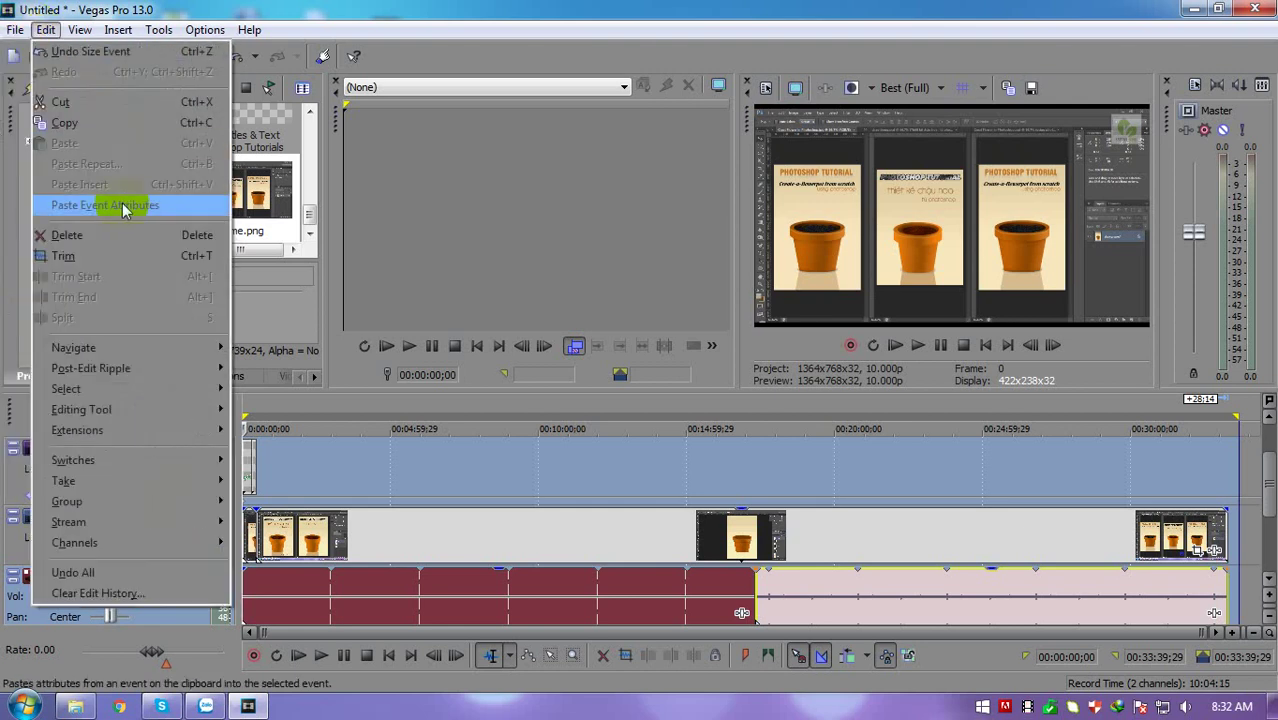
click(60, 174)
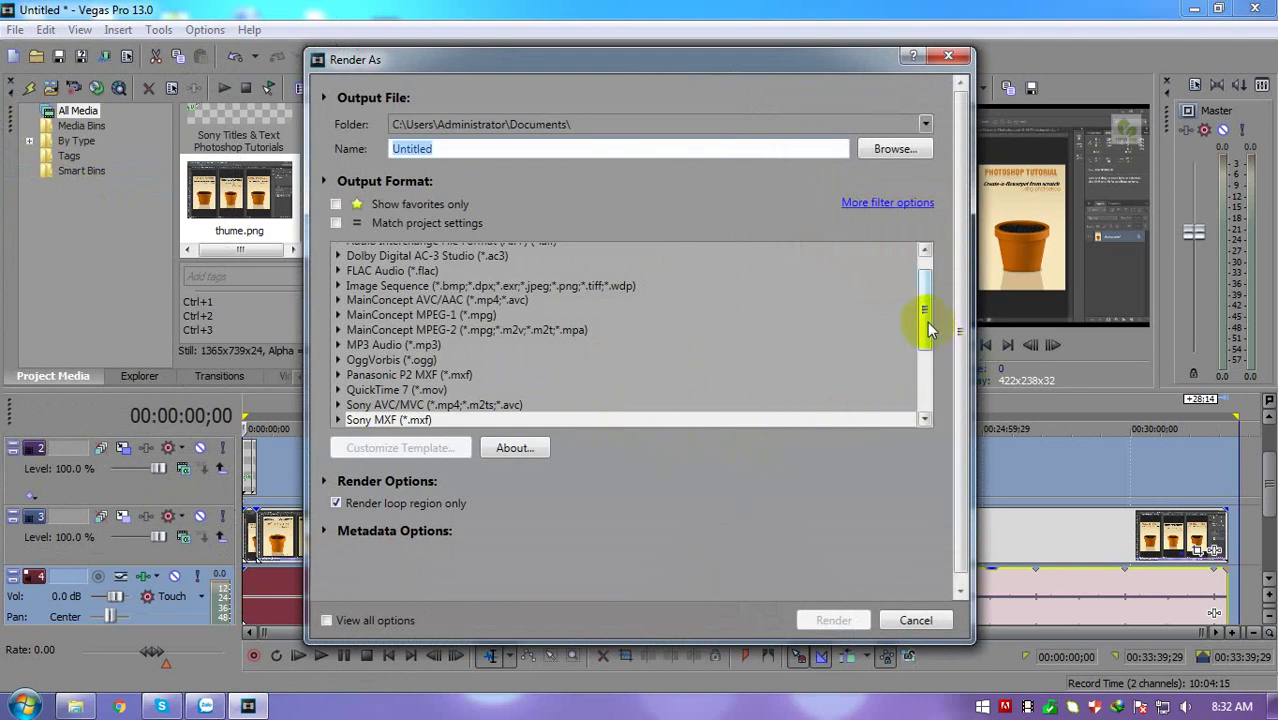
Examine the output formats available for rendering, from ATRAC Audio to XDCAM EX, and highlight Sony XAVC / XAVC S
drag(928, 330, 918, 412)
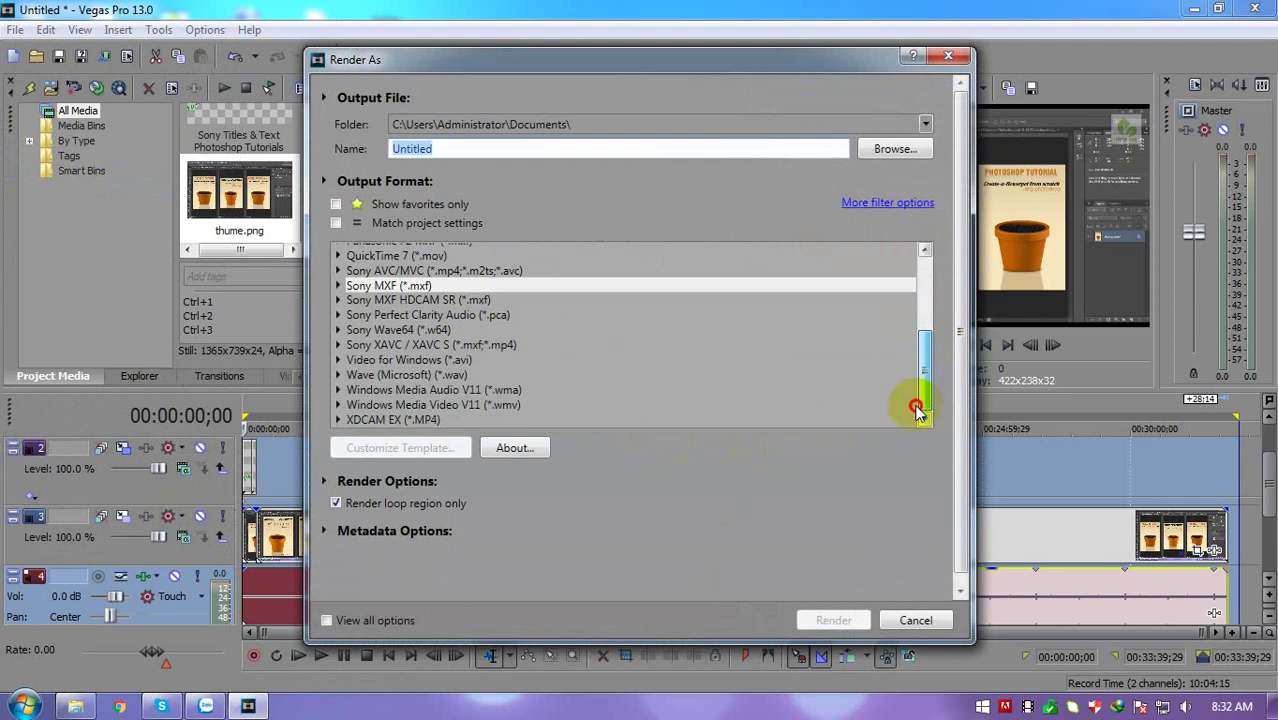
drag(918, 412, 950, 290)
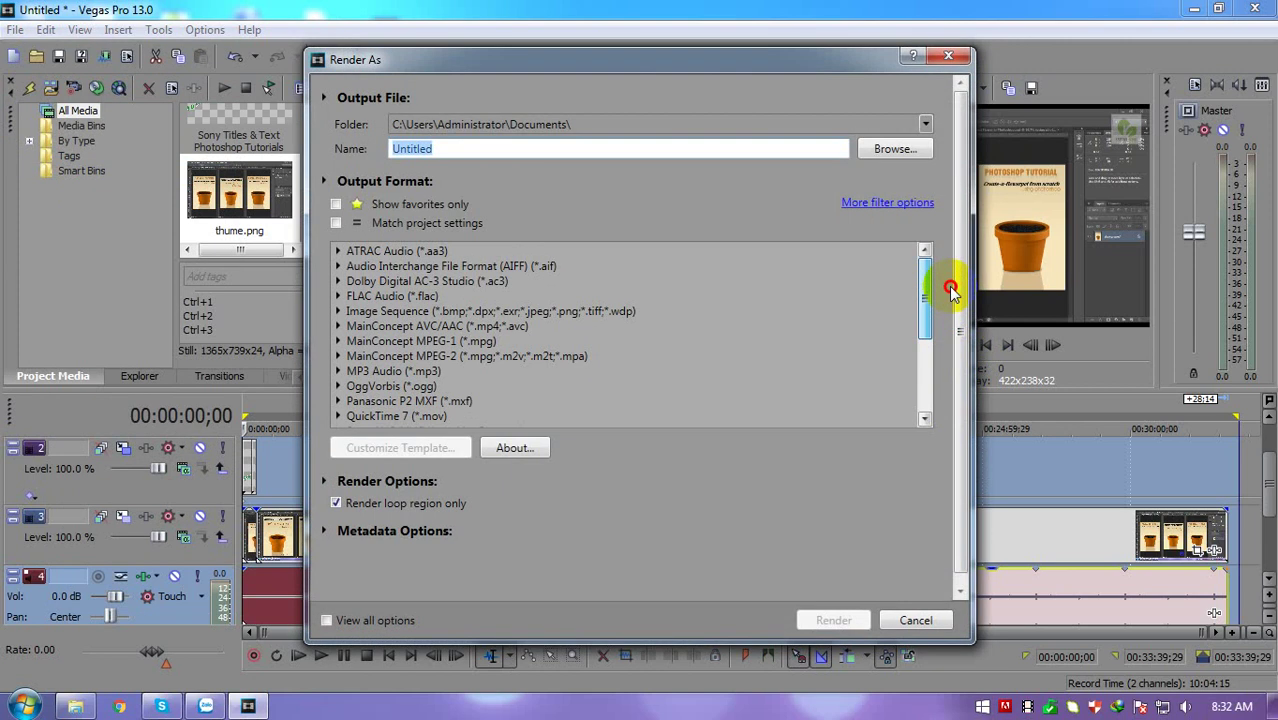
drag(950, 290, 948, 398)
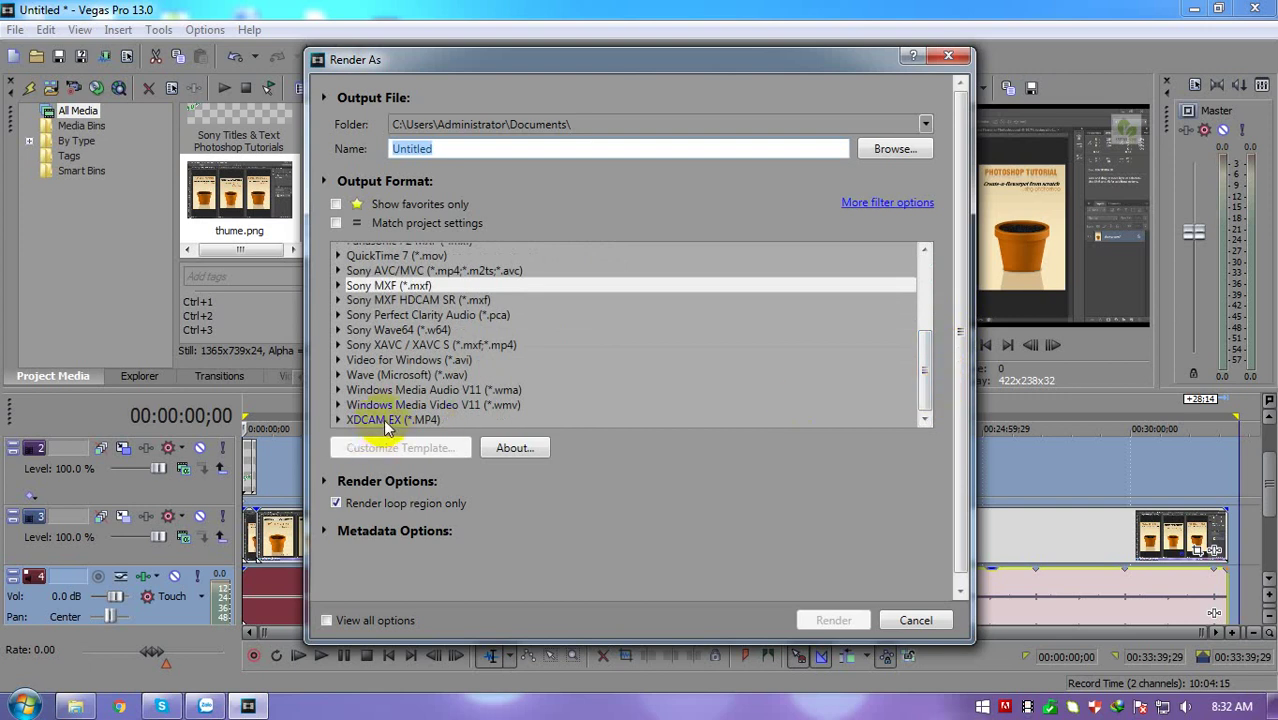
click(440, 346)
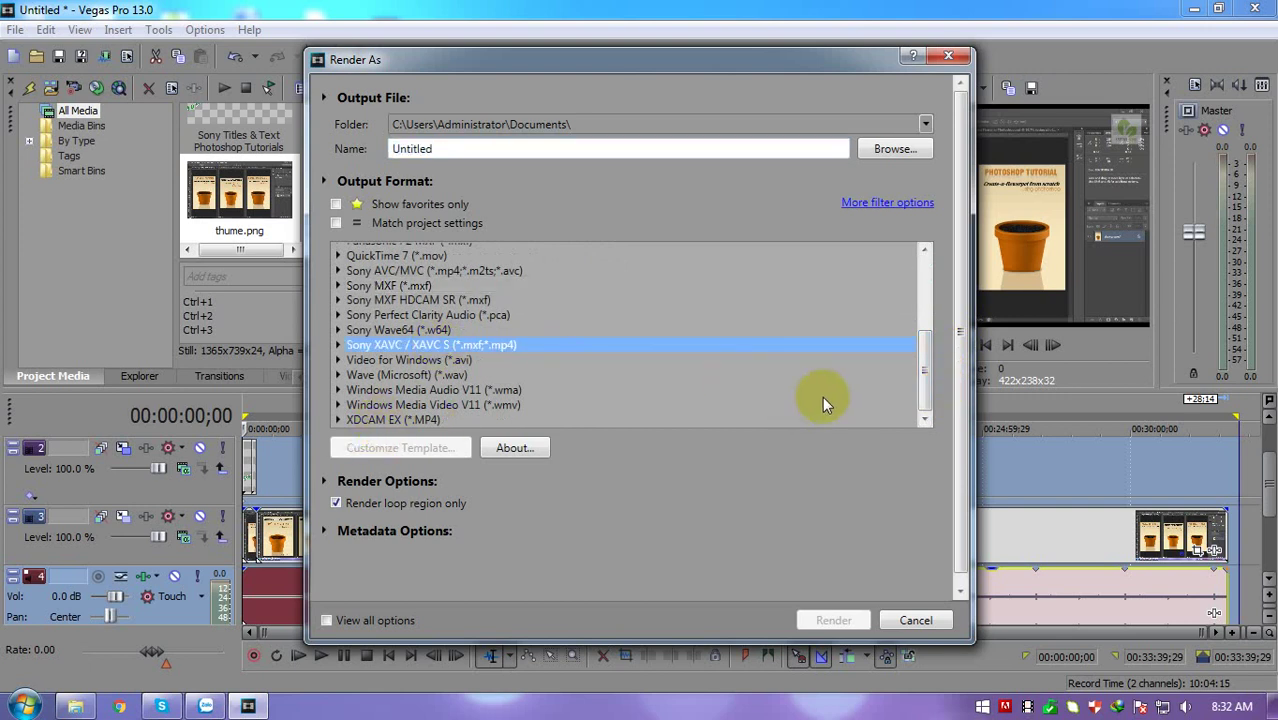
drag(926, 370, 956, 318)
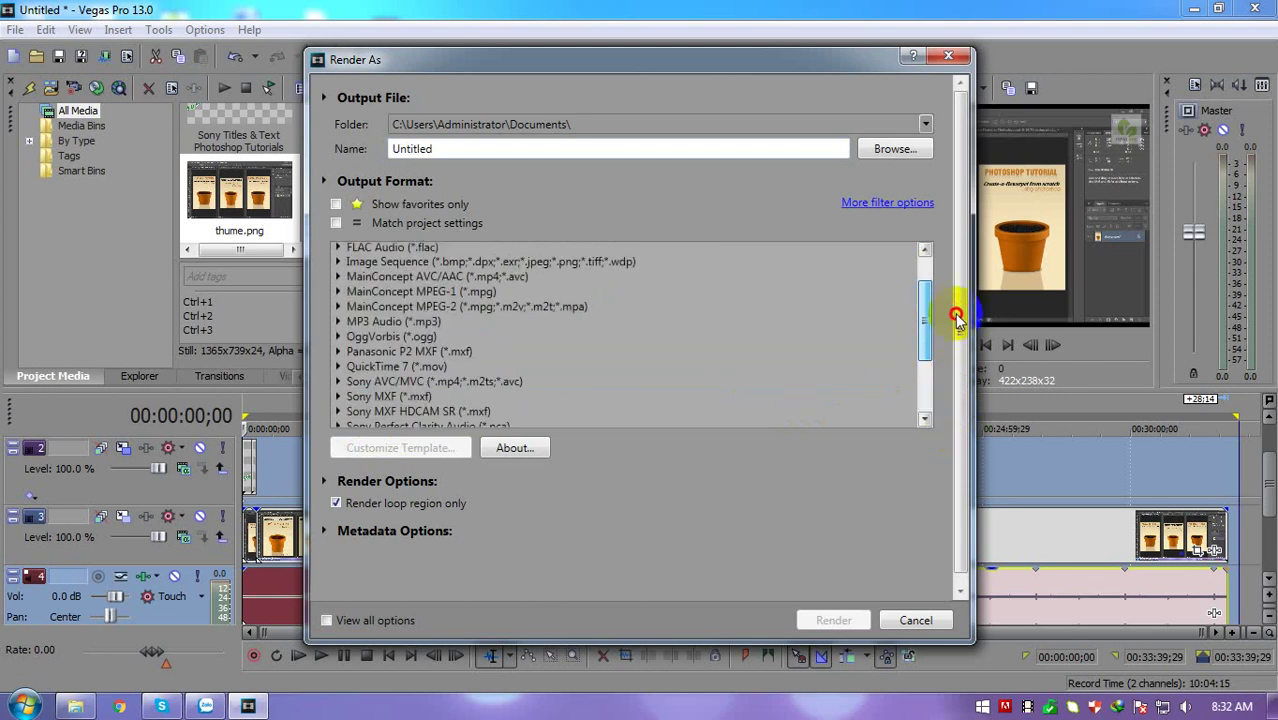
drag(956, 318, 956, 318)
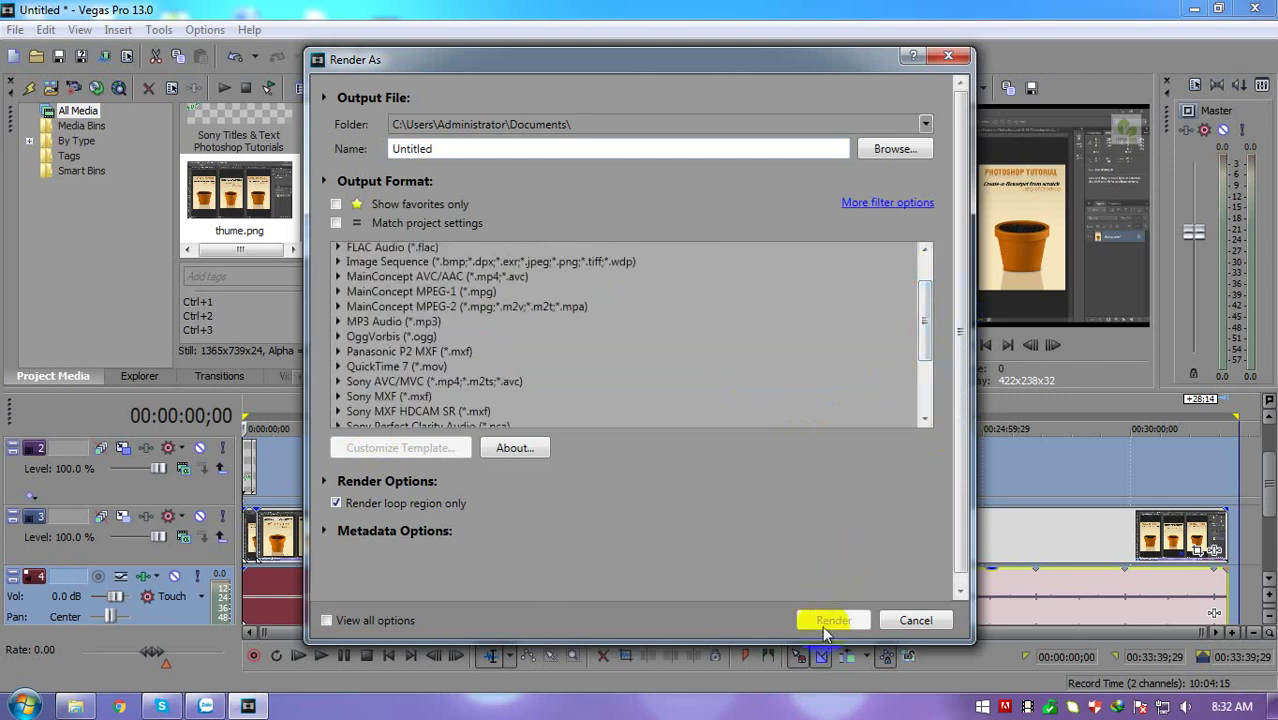
drag(927, 320, 920, 410)
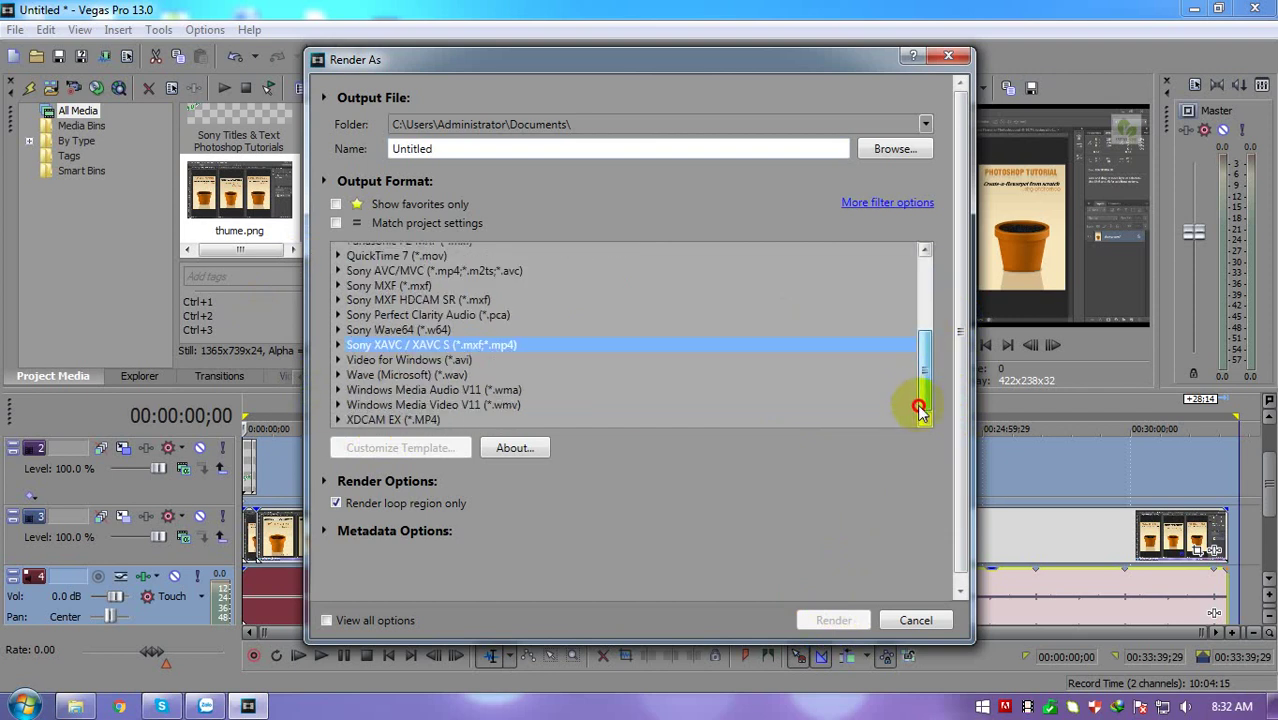
click(385, 346)
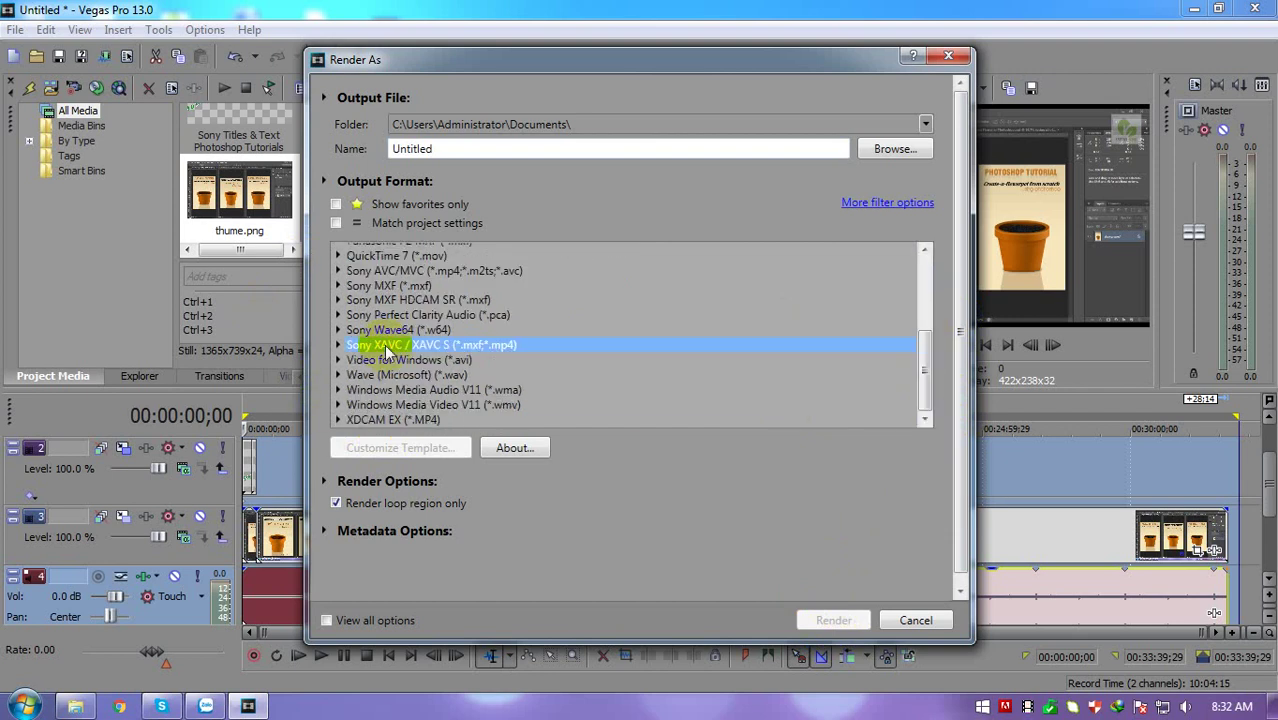
Try the favorites-only and match-project-settings filters on the render formats, and turn both off again
click(336, 205)
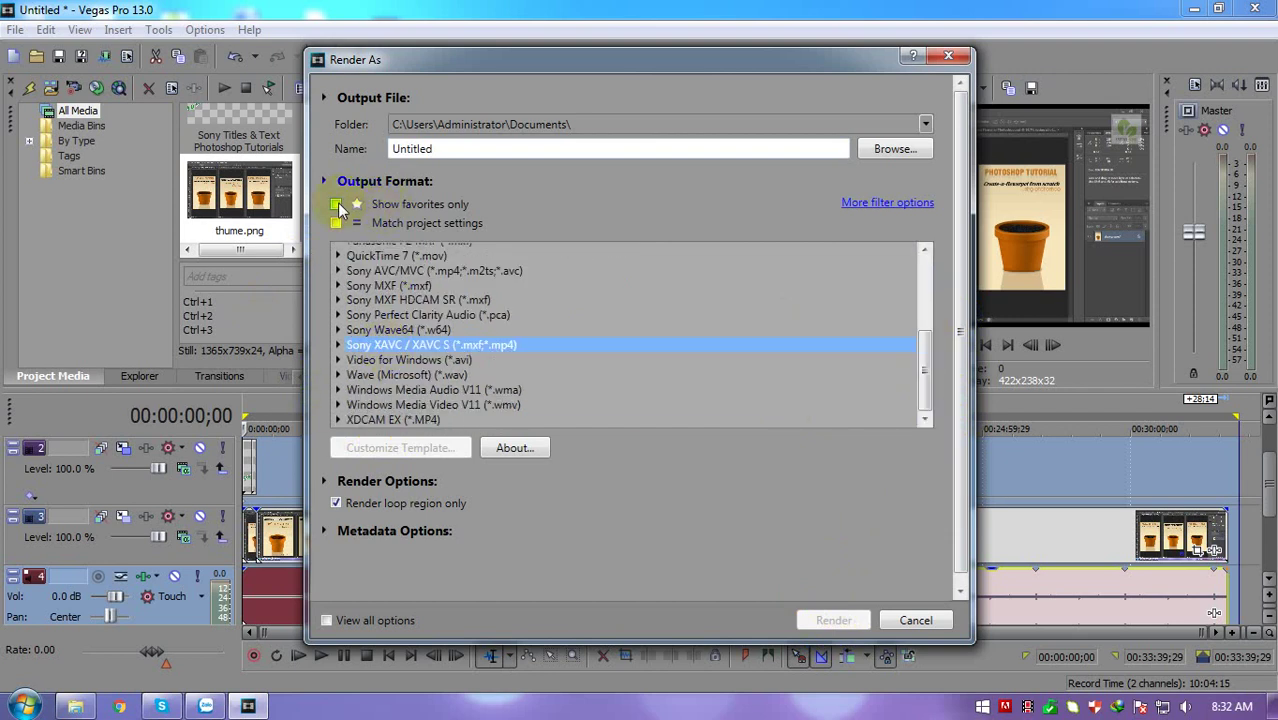
click(336, 205)
click(336, 224)
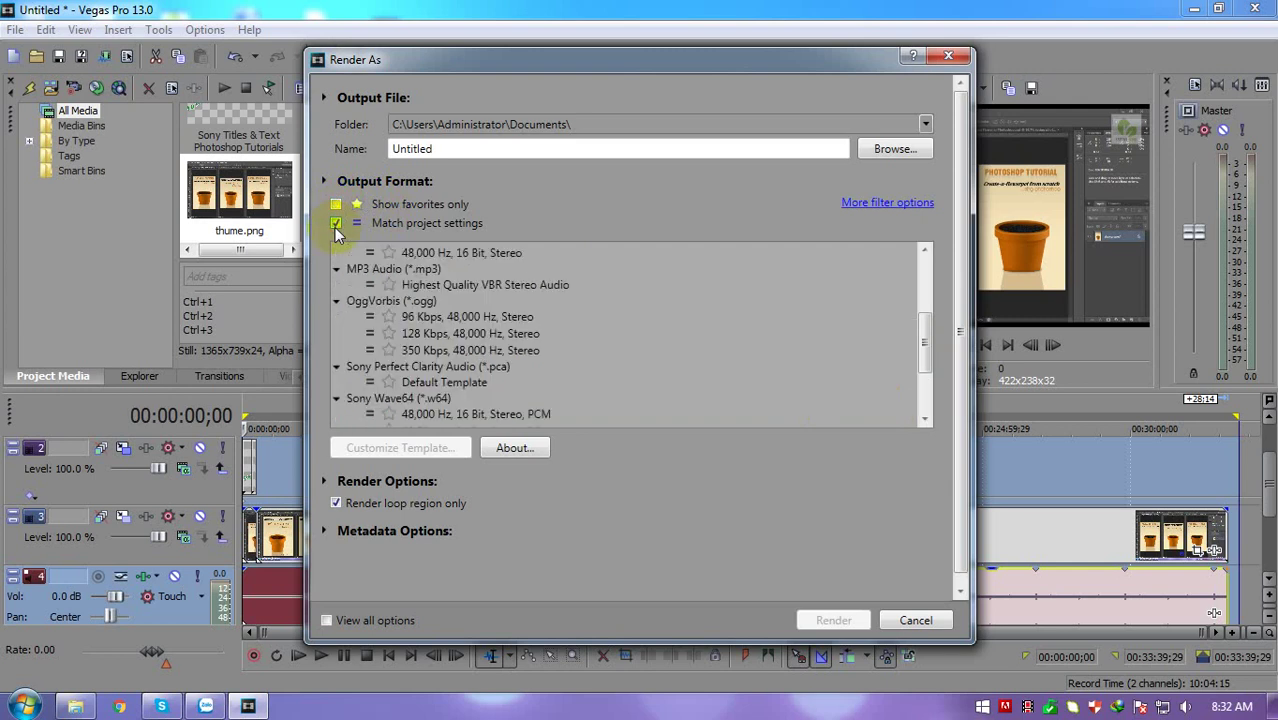
click(336, 226)
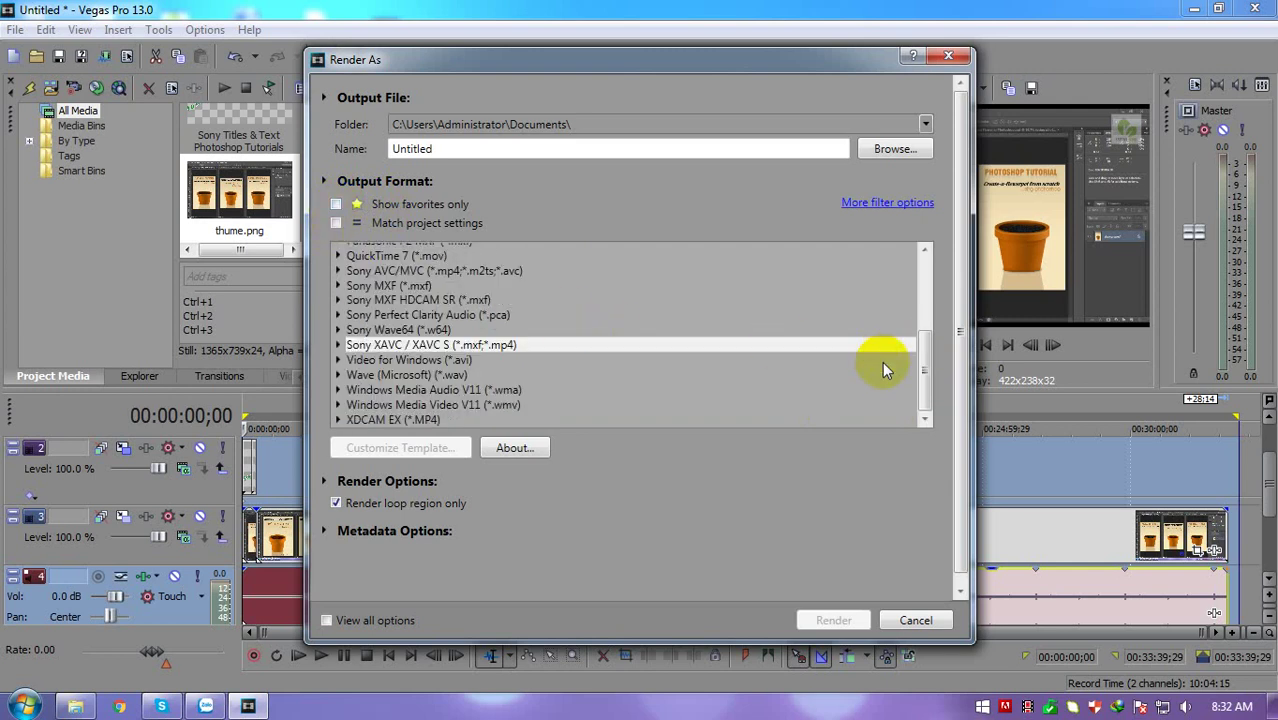
Highlight the Sony AVC/MVC format and name the output file how-to-creat-a-flowepot
click(380, 331)
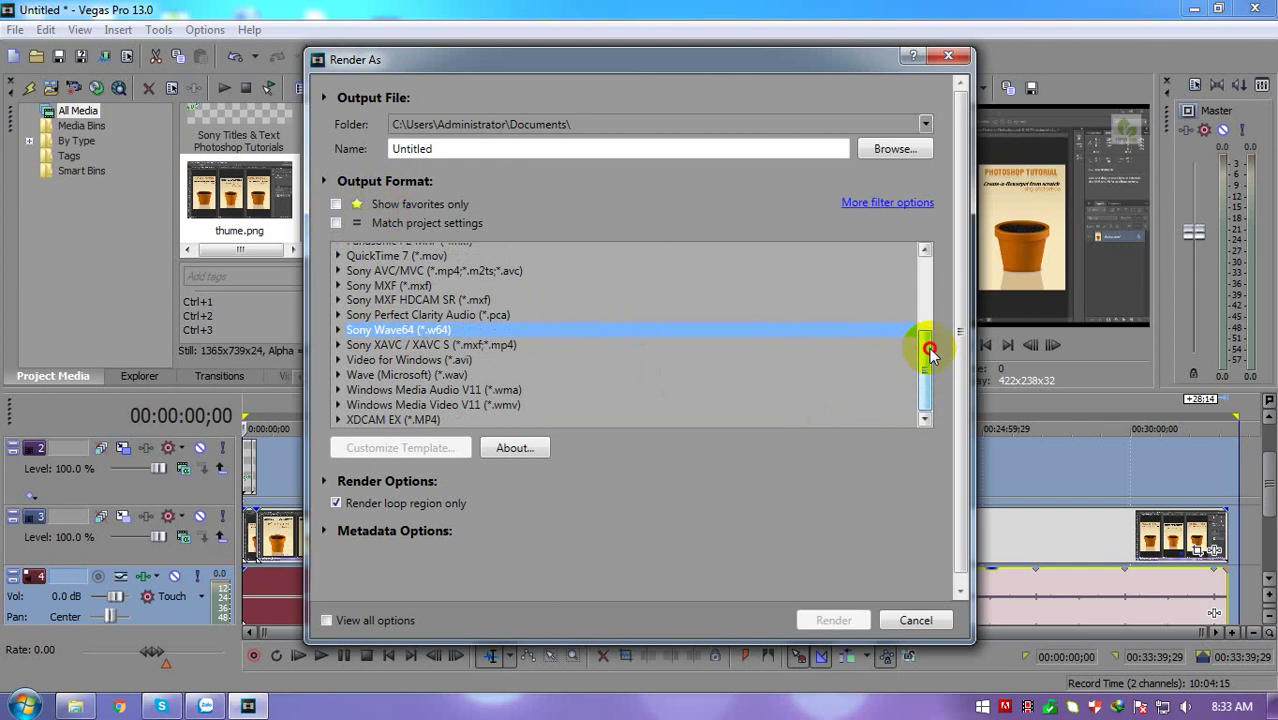
click(398, 270)
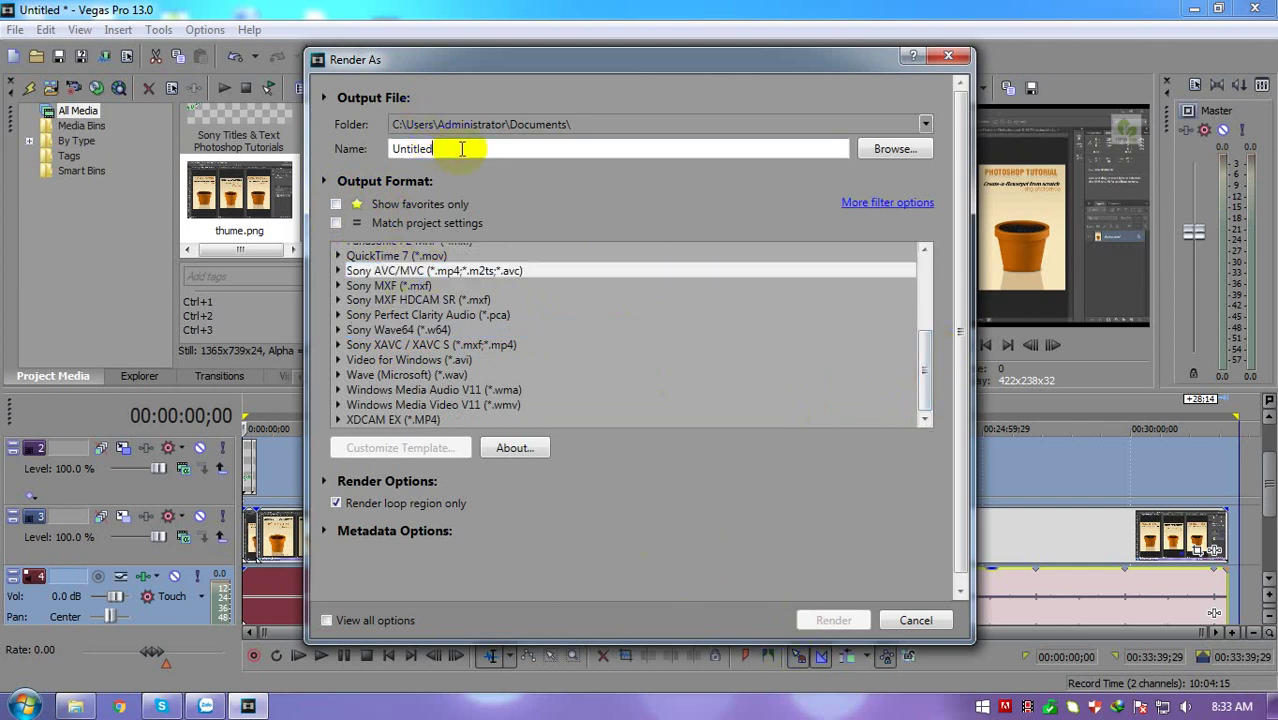
drag(462, 149, 5, 118)
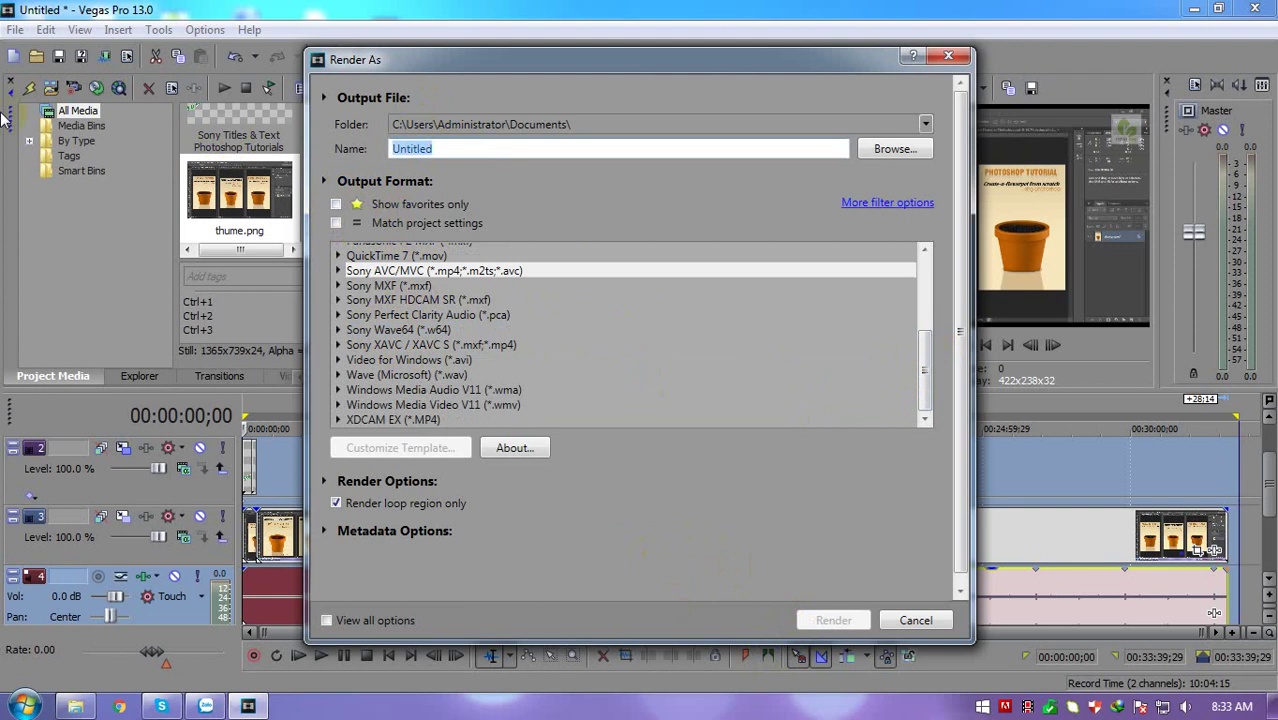
text(how-to-creat-a-flowepot)
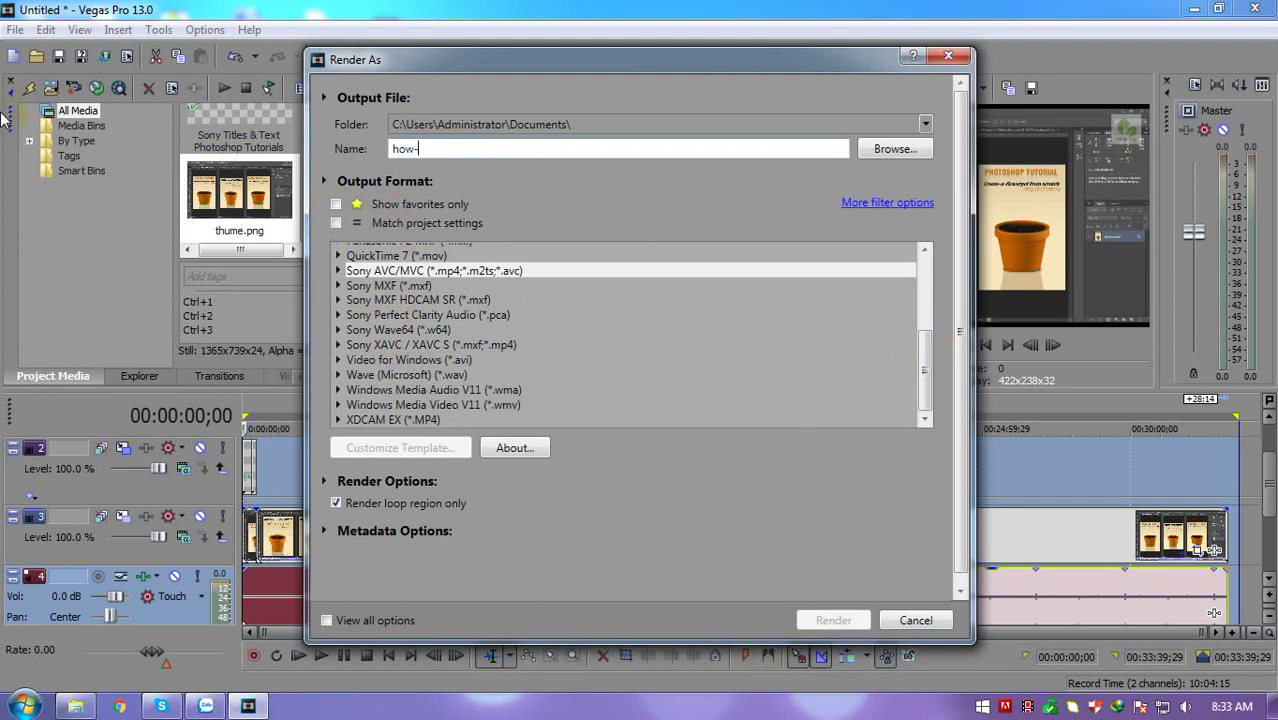
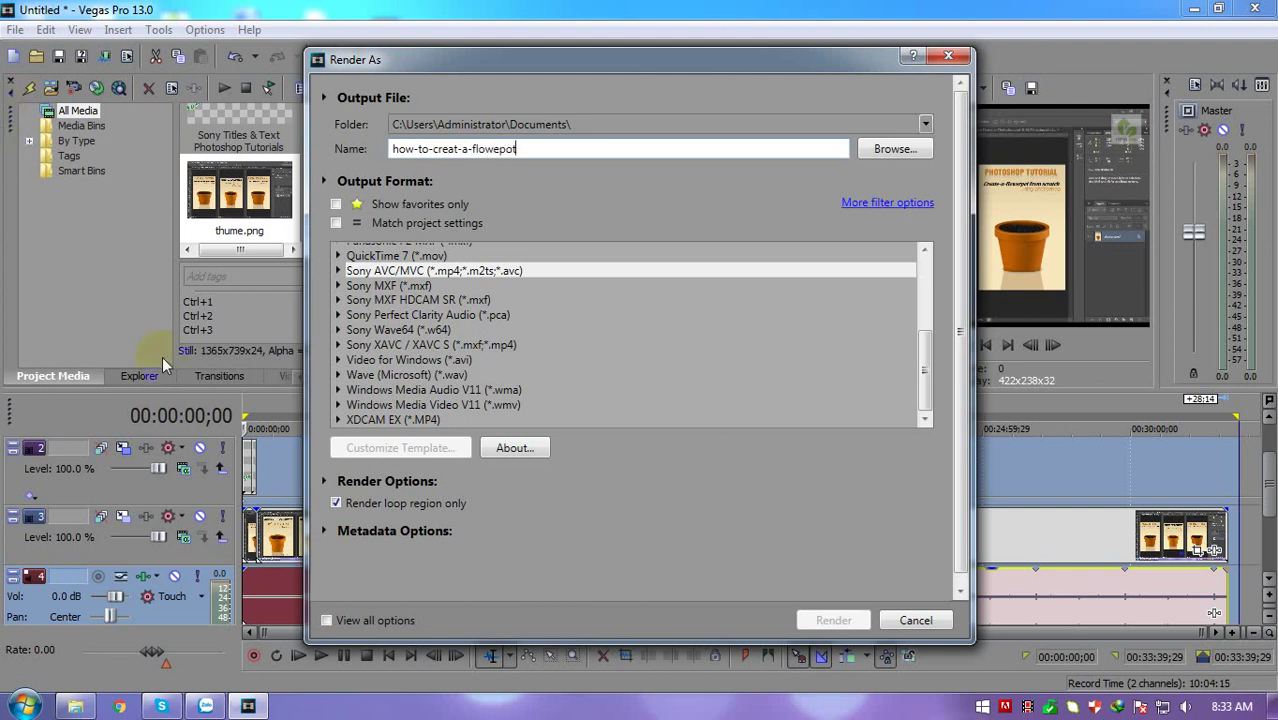
Show all render options, try to render with Sony XAVC / XAVC S, and cancel the render settings
click(336, 504)
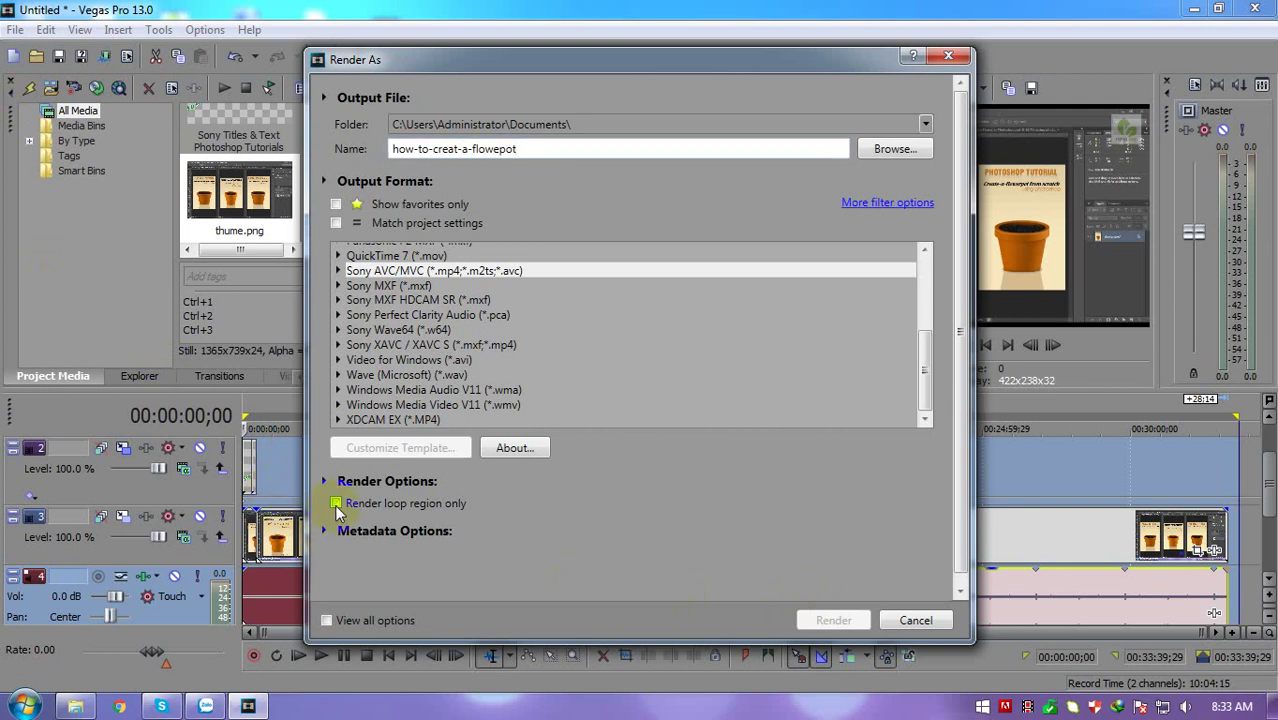
click(329, 621)
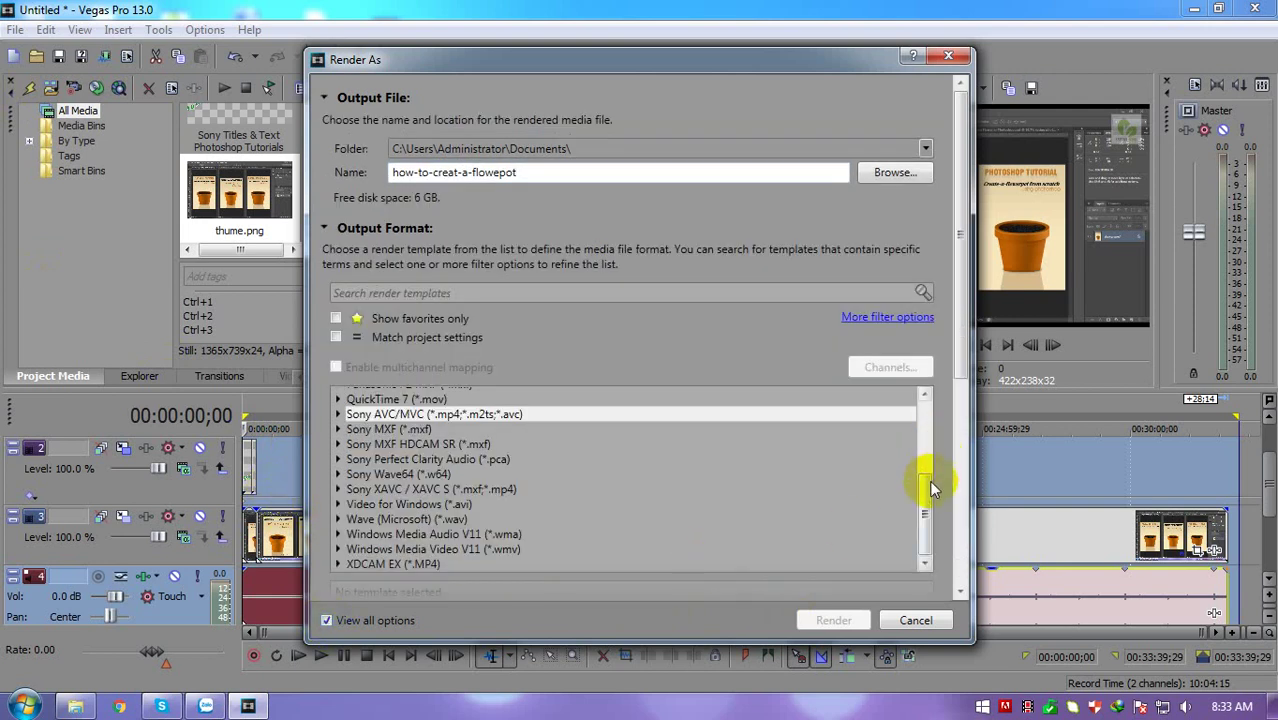
drag(927, 488, 938, 558)
click(408, 564)
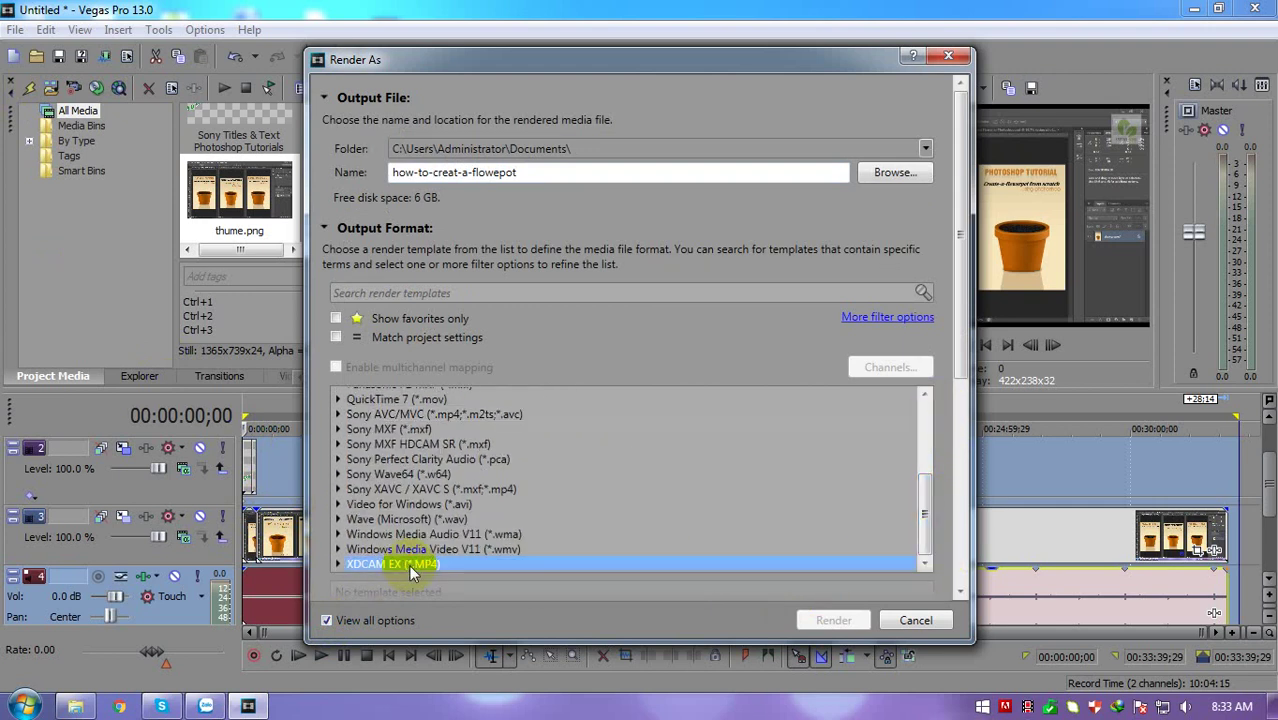
click(455, 535)
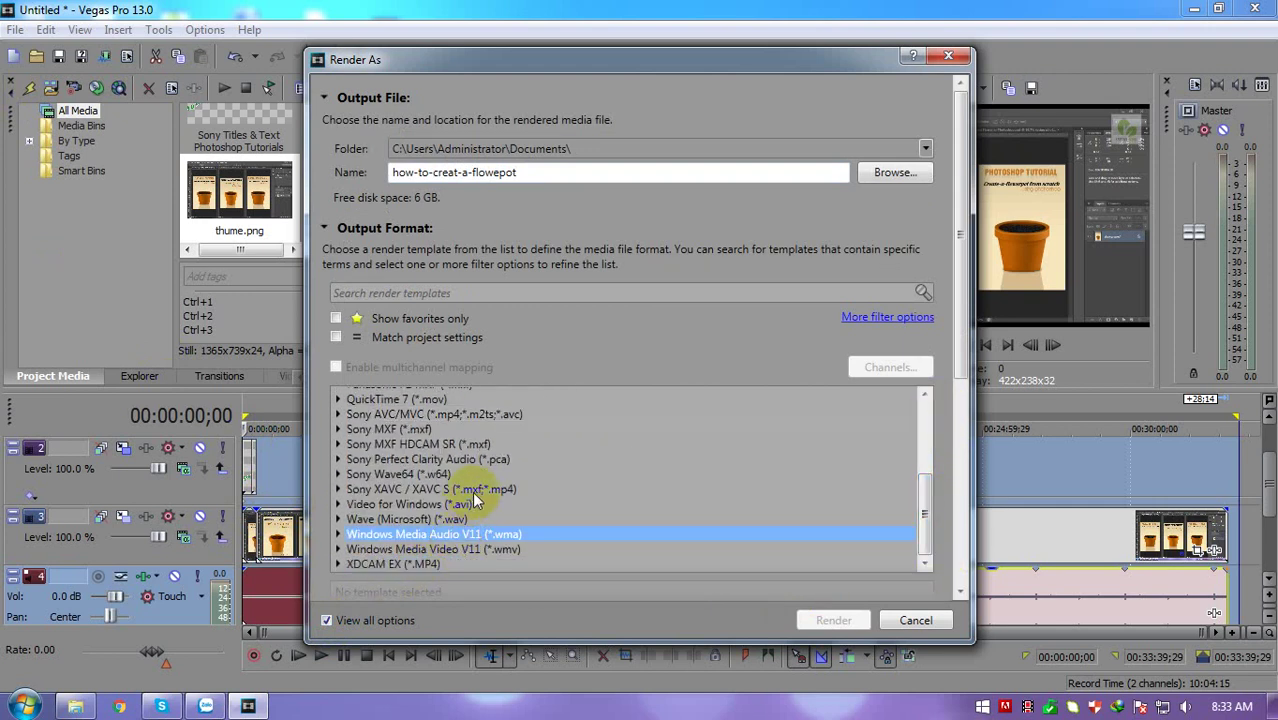
click(481, 489)
click(820, 620)
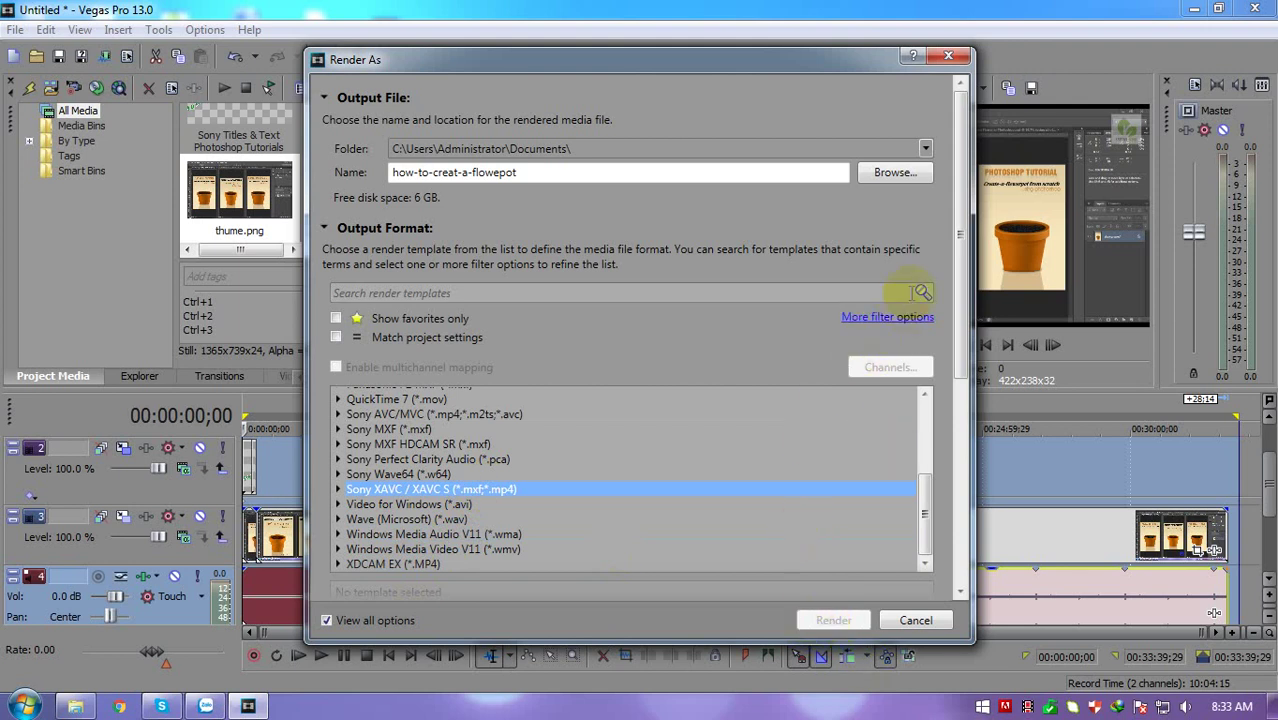
click(368, 229)
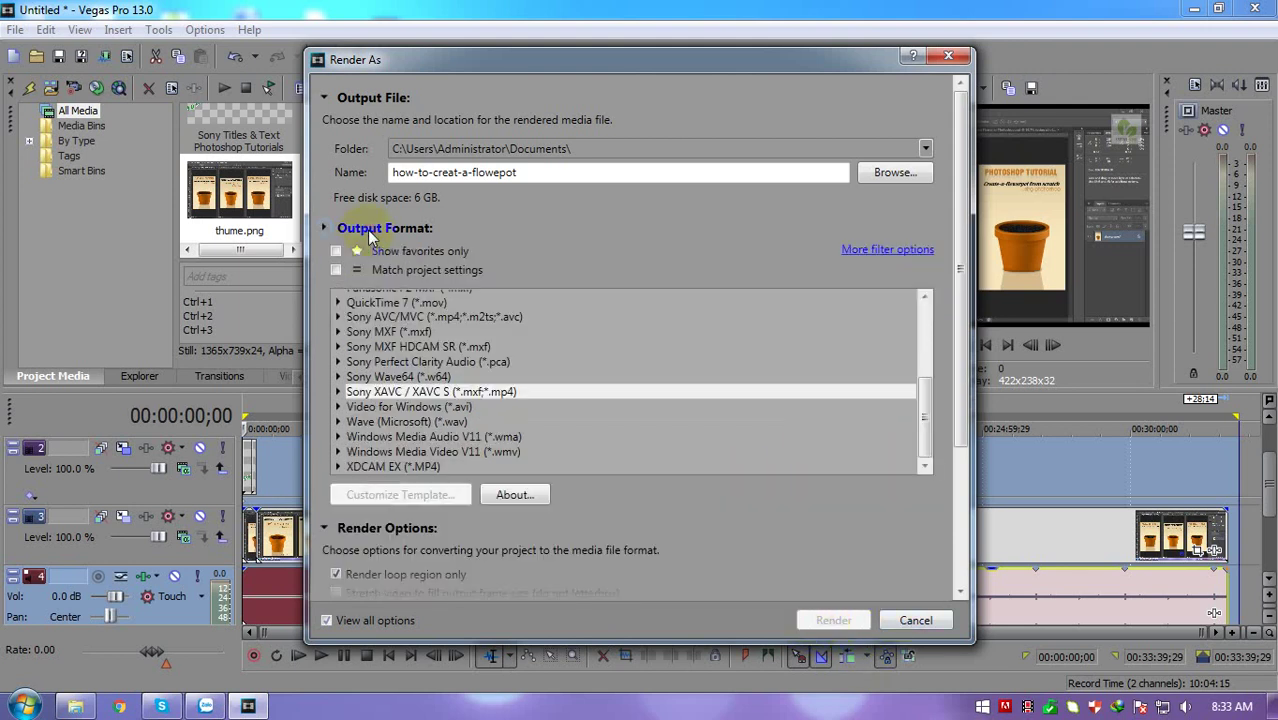
click(830, 620)
click(913, 620)
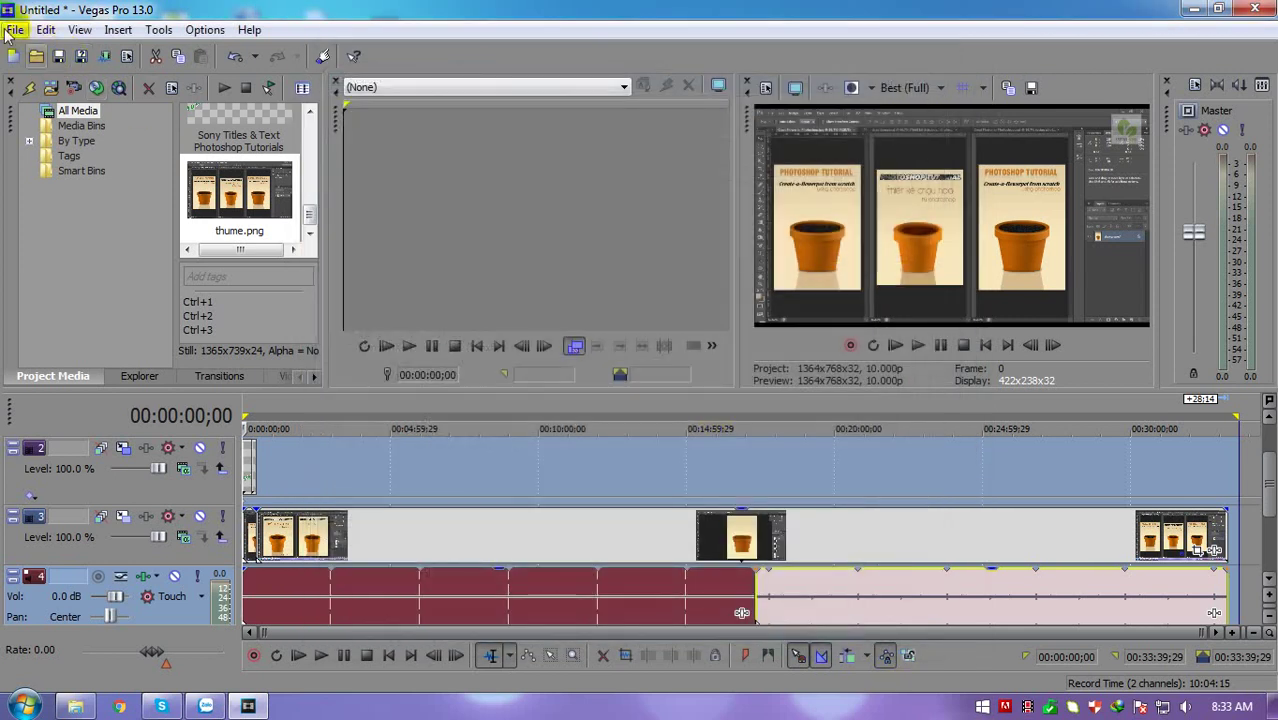
click(15, 29)
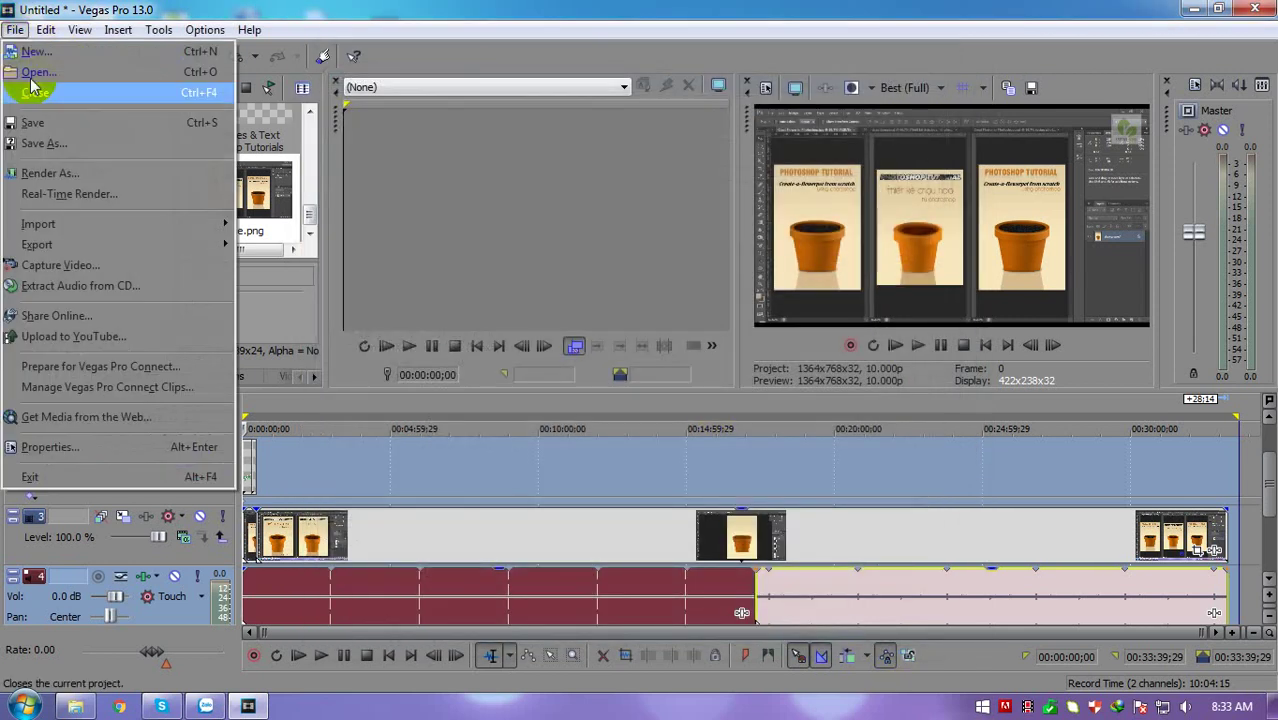
click(60, 143)
click(636, 452)
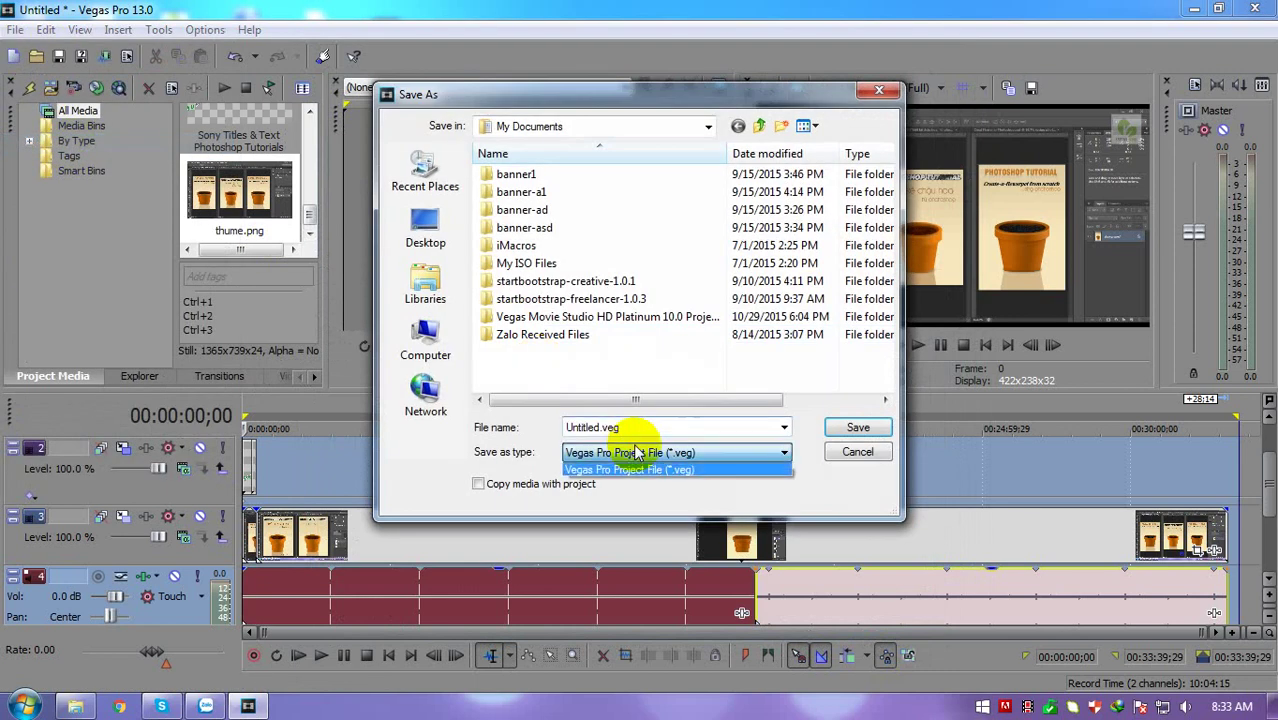
click(764, 455)
click(857, 452)
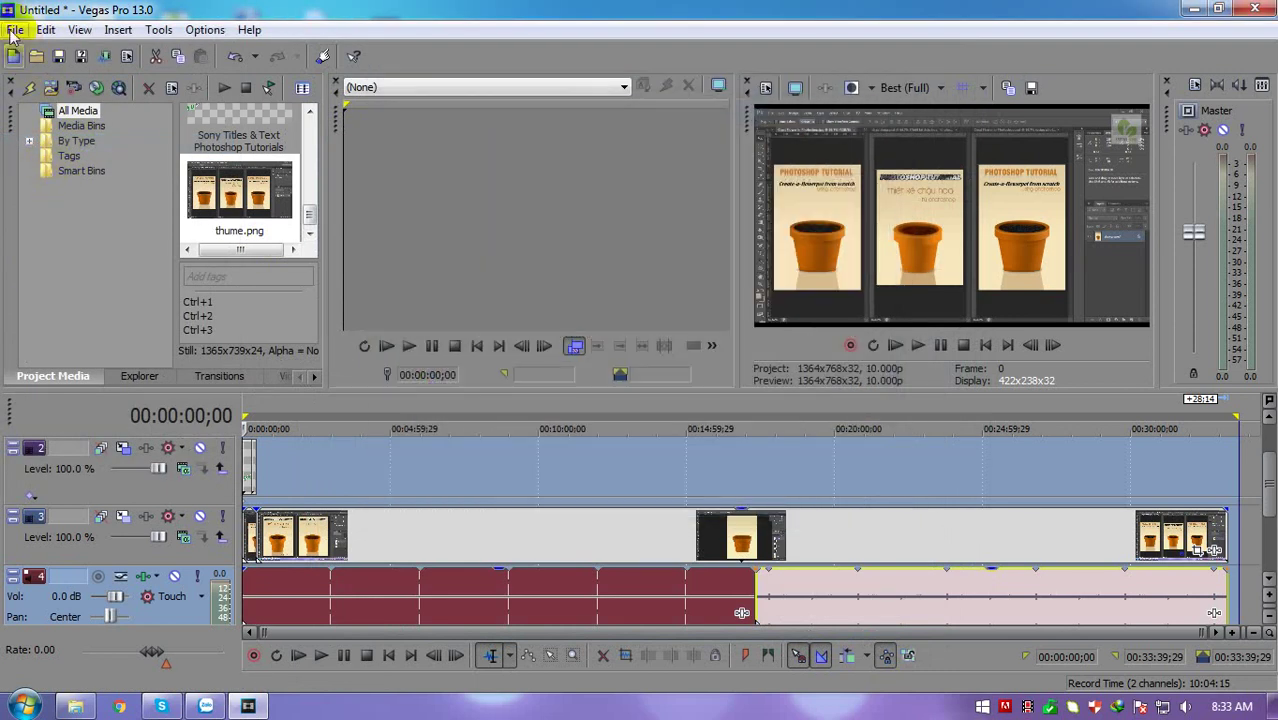
Reopen the Render As settings and highlight the FLAC Audio format
click(15, 29)
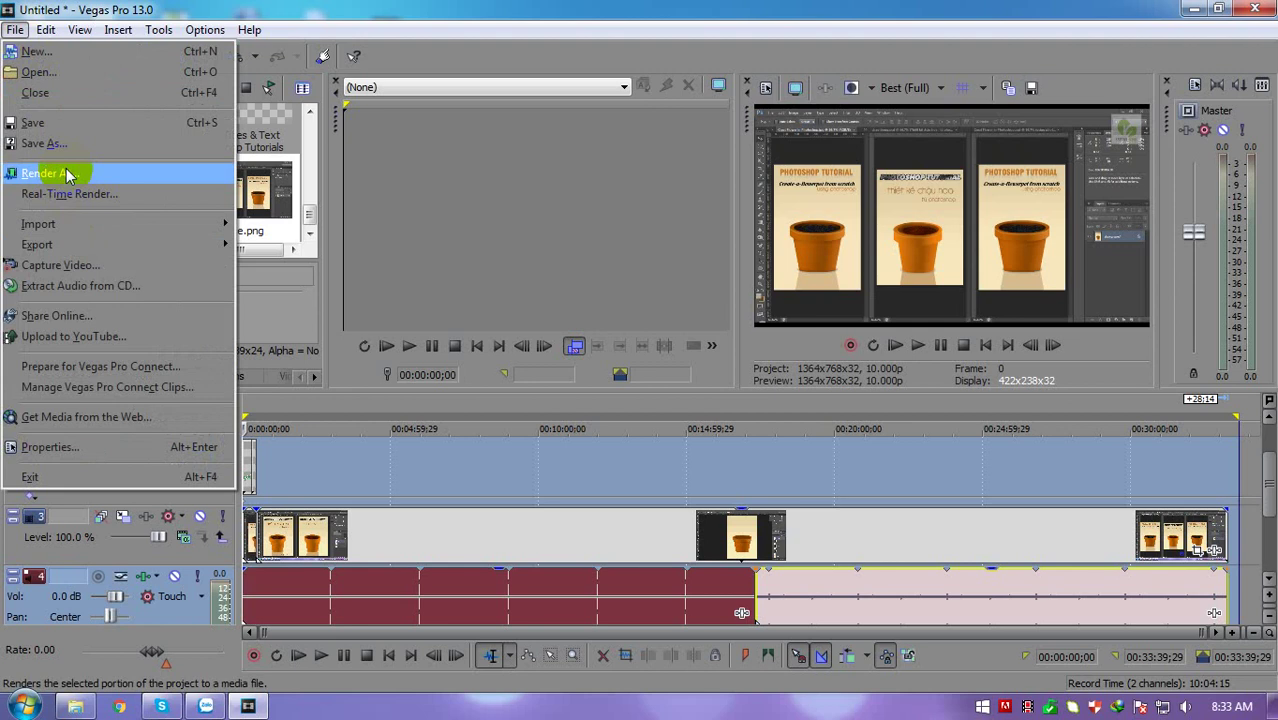
click(66, 175)
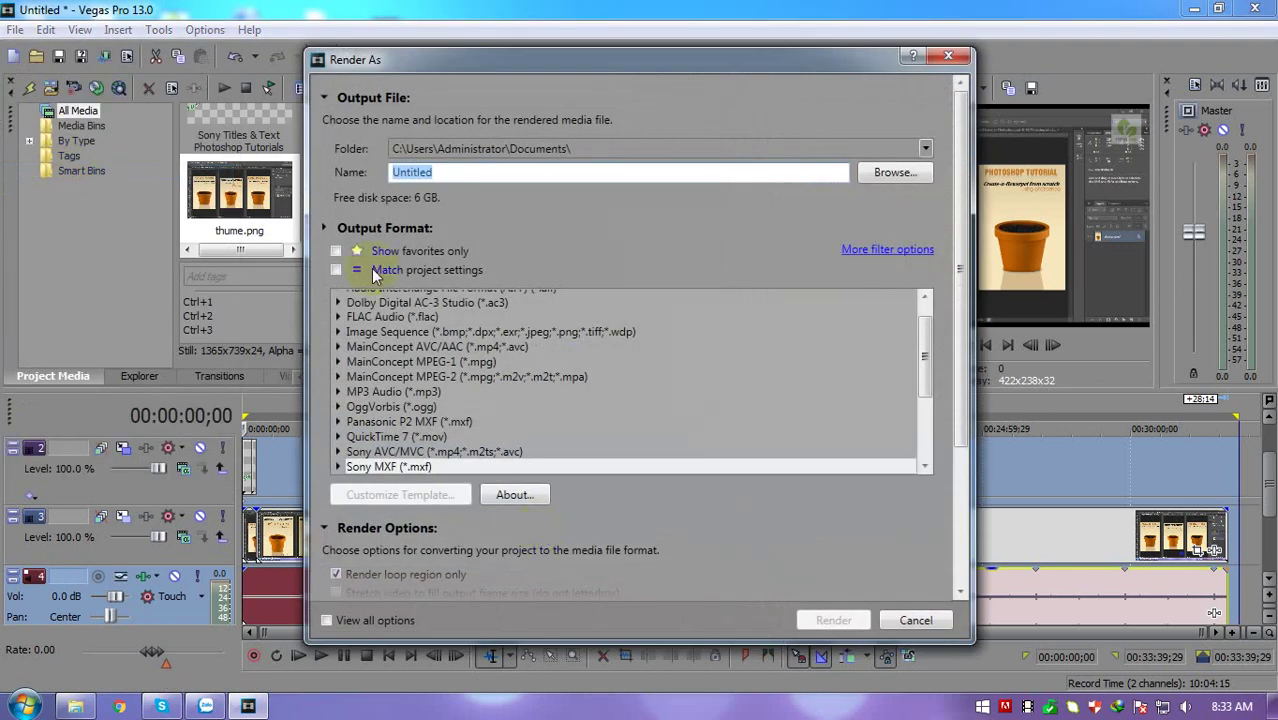
click(379, 361)
click(370, 318)
scroll(440, 403, up, 1)
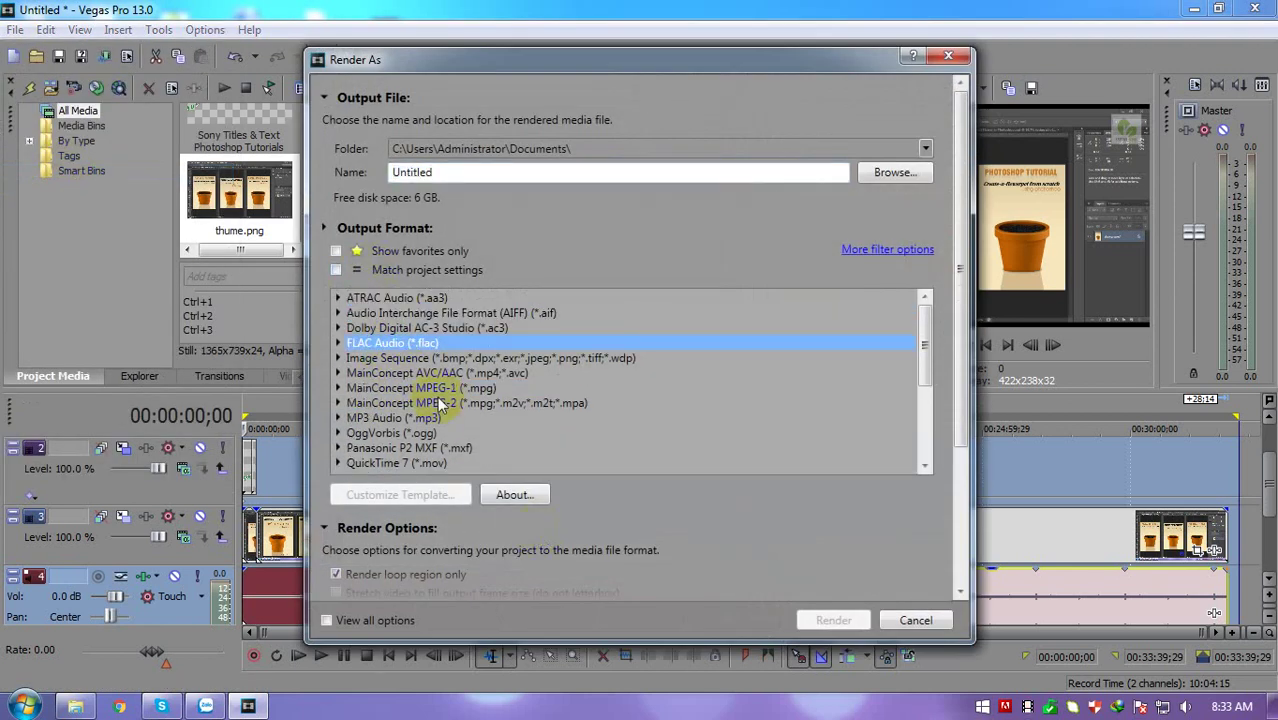
Set the render output location to the video-khanhnv folder on drive D, keeping the file name Untitled.flac
click(896, 172)
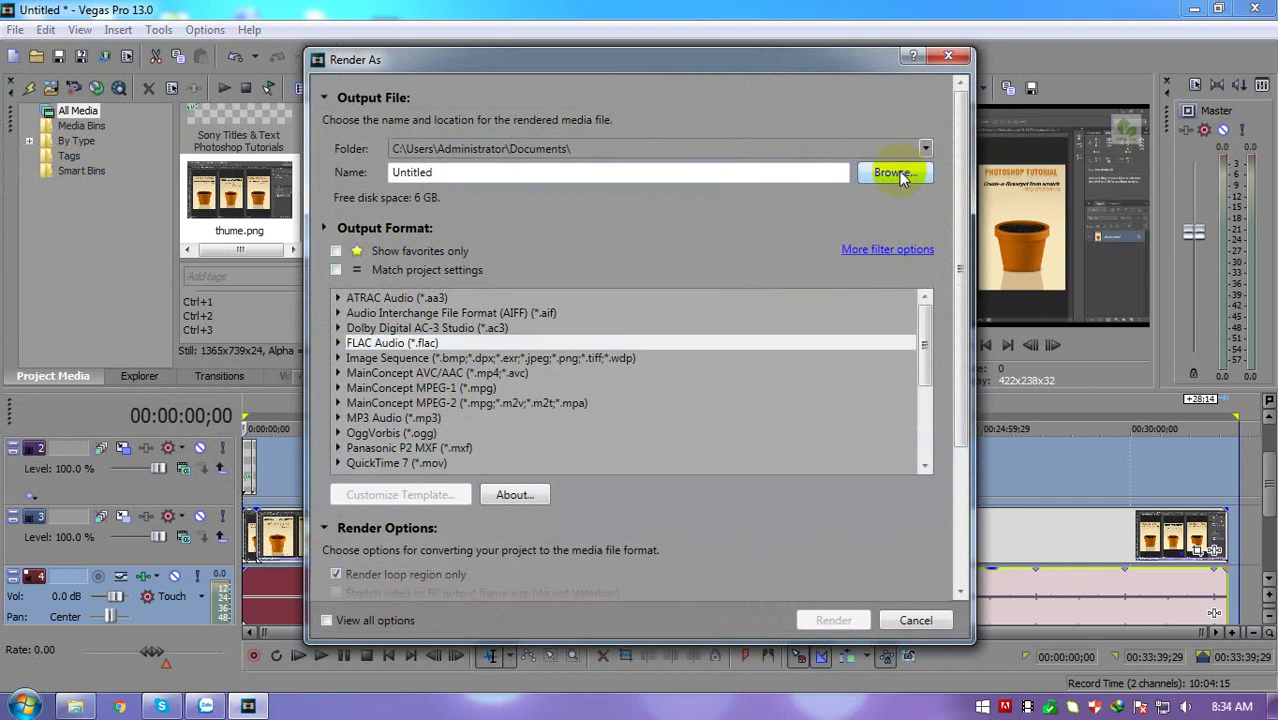
drag(456, 228, 452, 288)
click(402, 211)
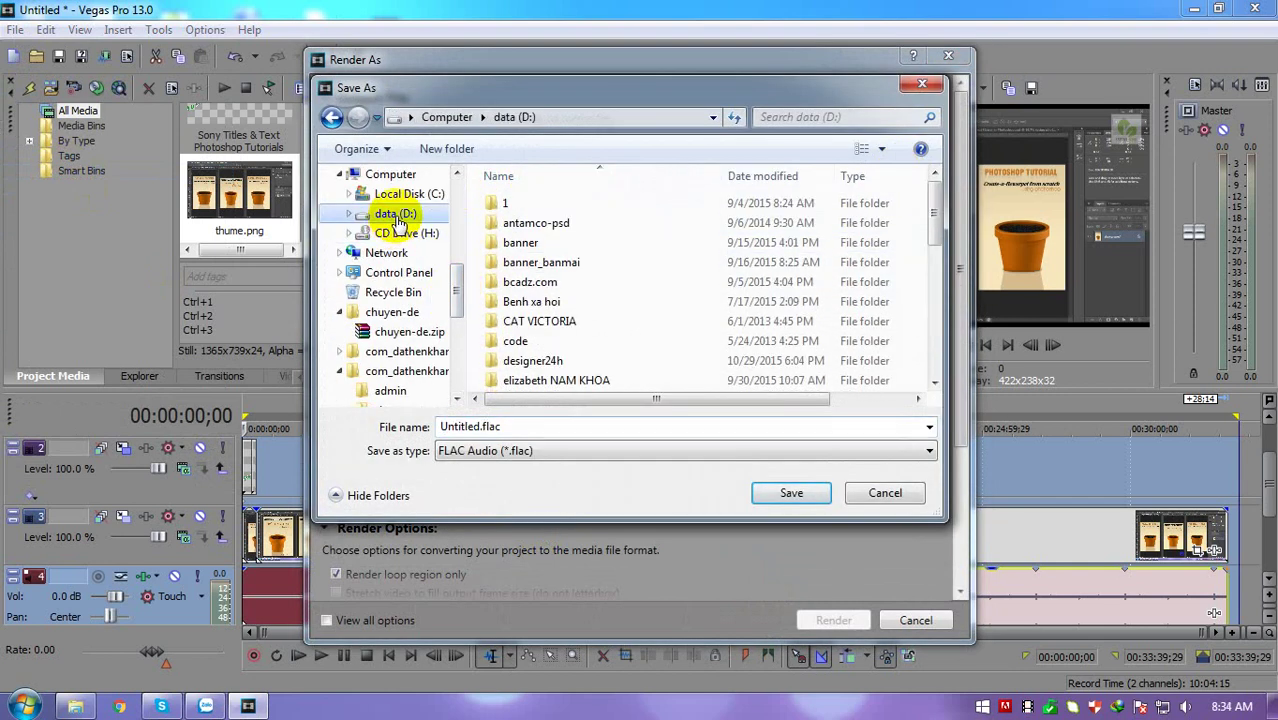
click(540, 340)
scroll(535, 345, down, 10)
click(515, 302)
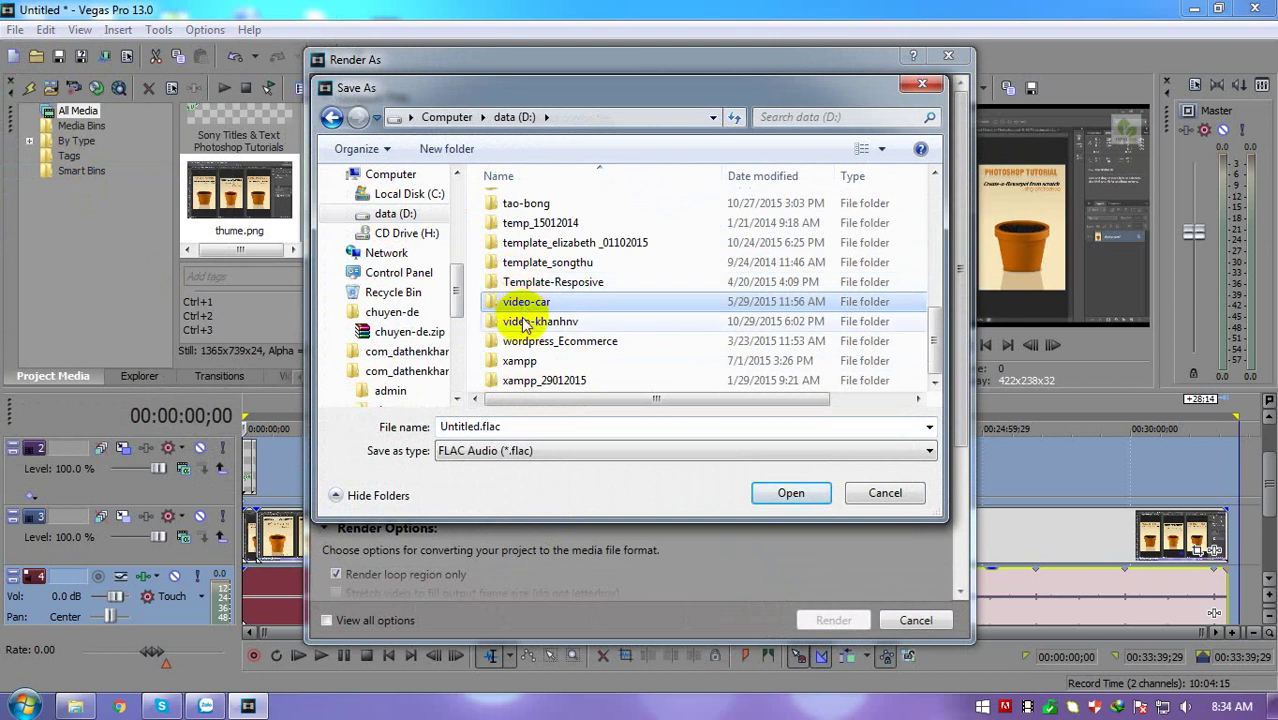
double_click(530, 322)
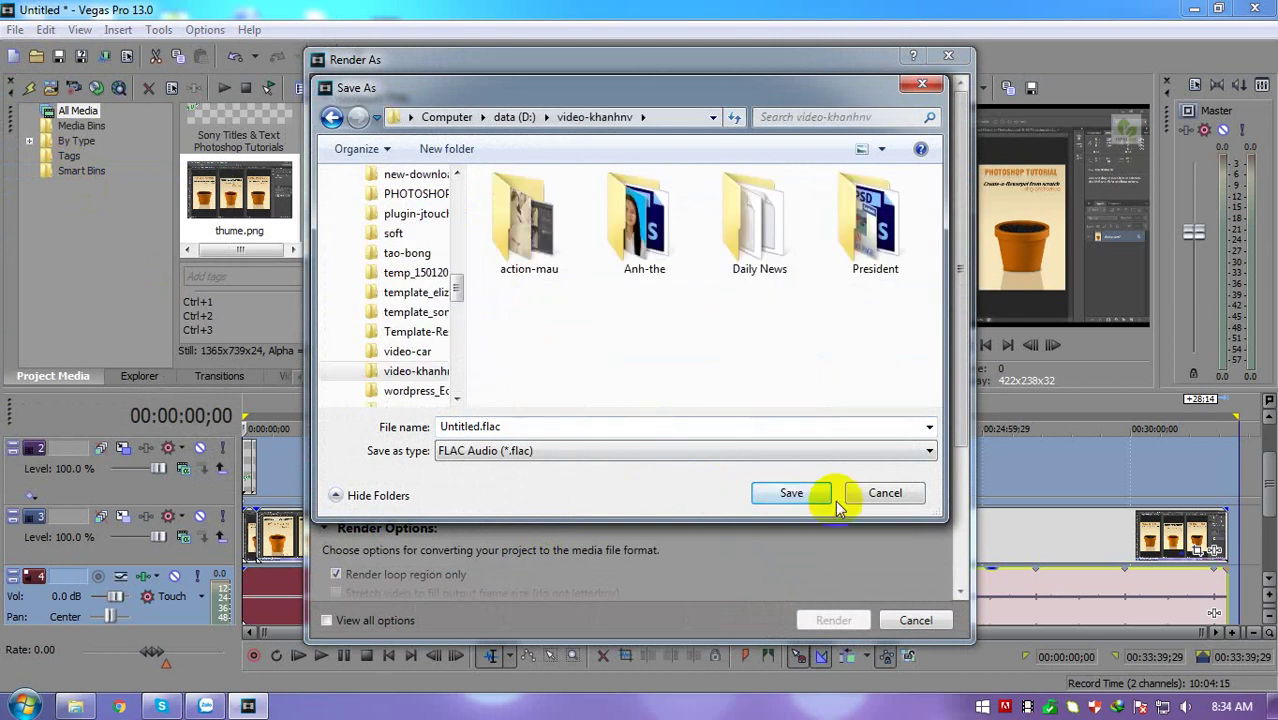
click(797, 493)
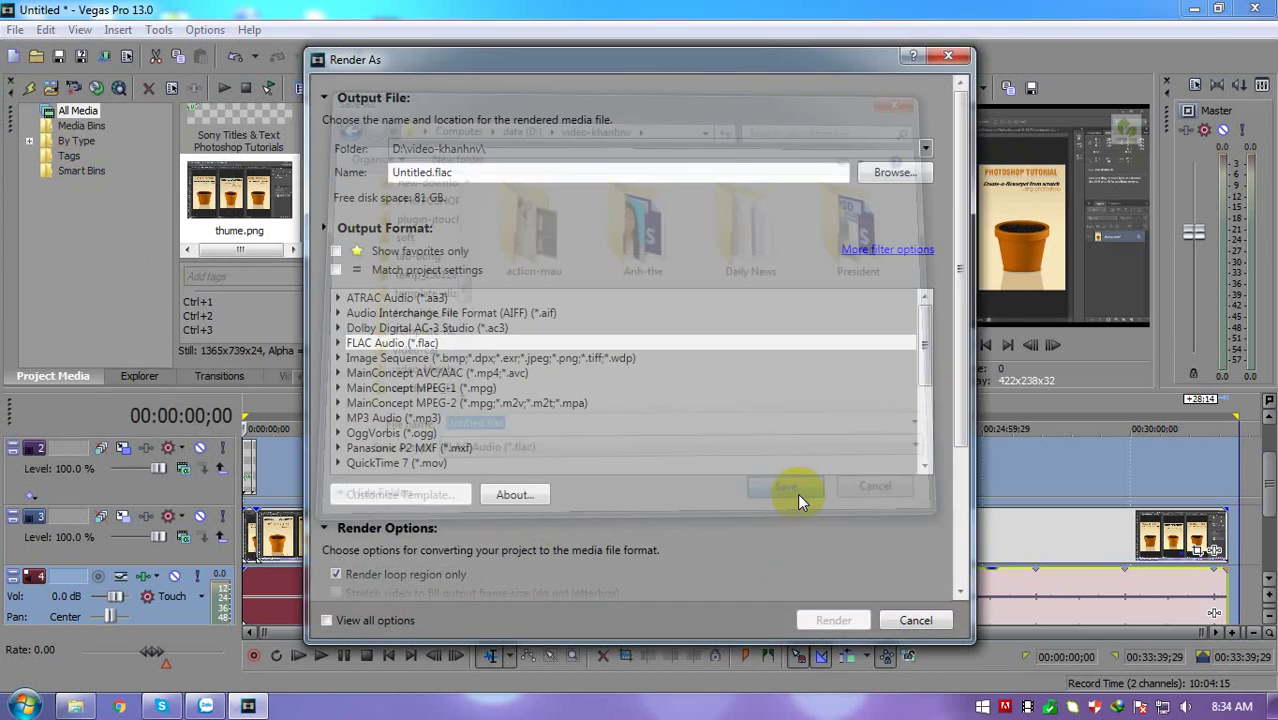
Examine the available output formats, highlighting MP3 Audio, Sony XAVC / XAVC S and XDCAM EX along the way
click(440, 418)
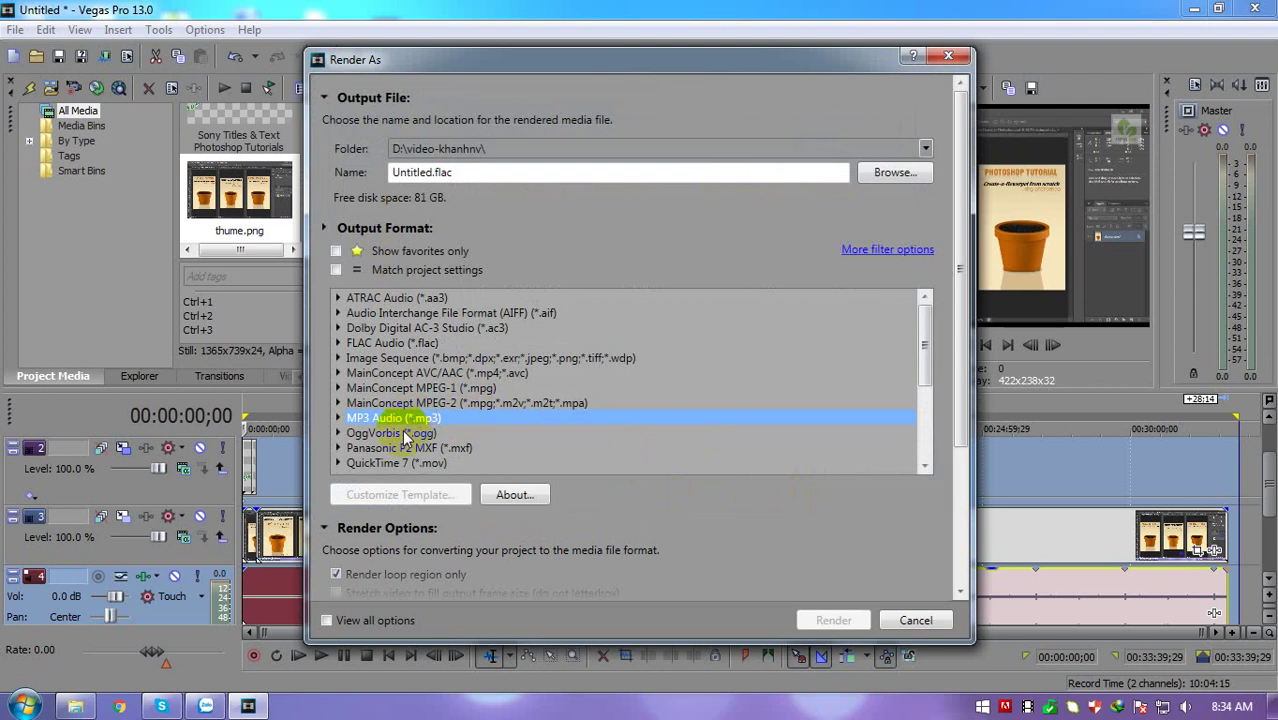
scroll(405, 437, down, 4)
scroll(425, 478, down, 1)
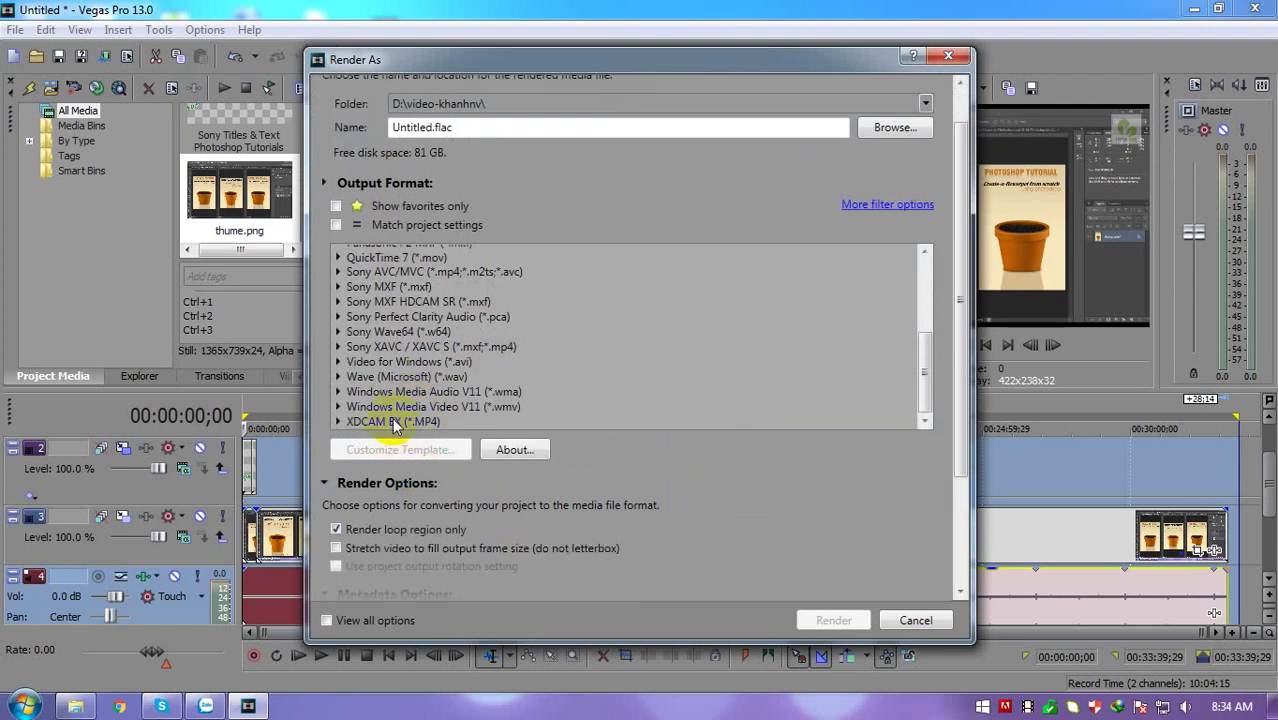
click(445, 346)
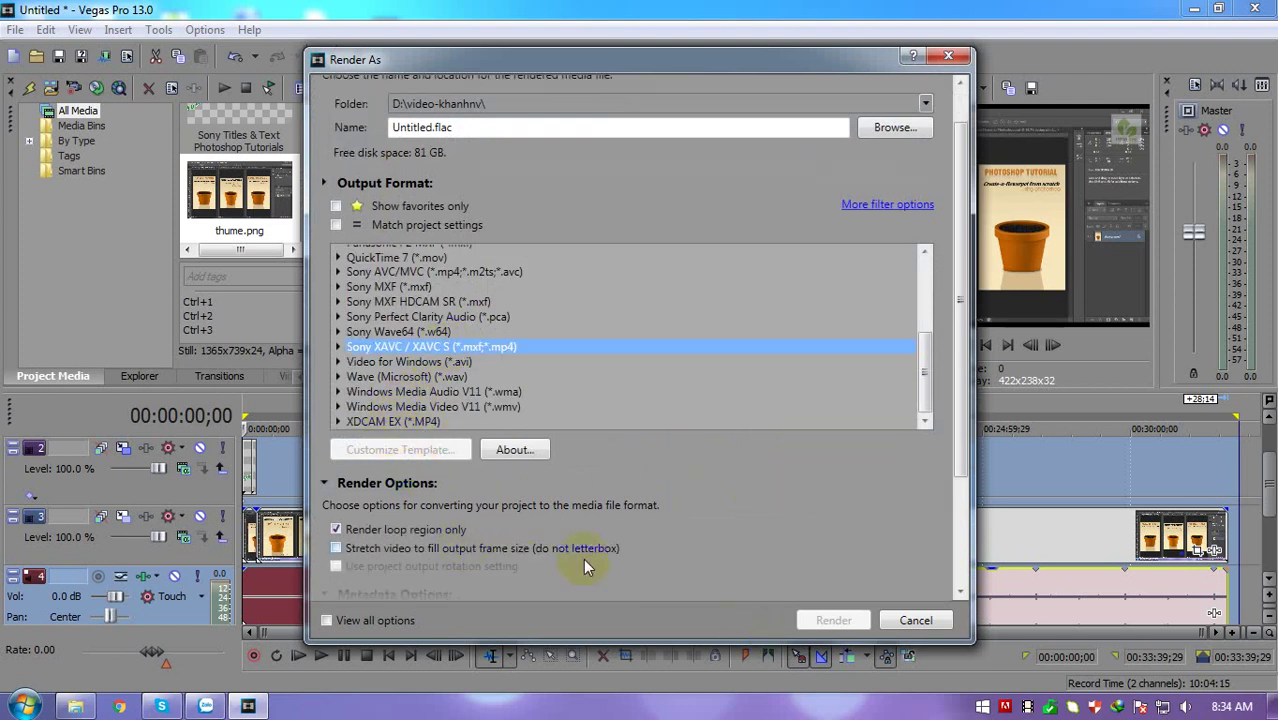
click(337, 531)
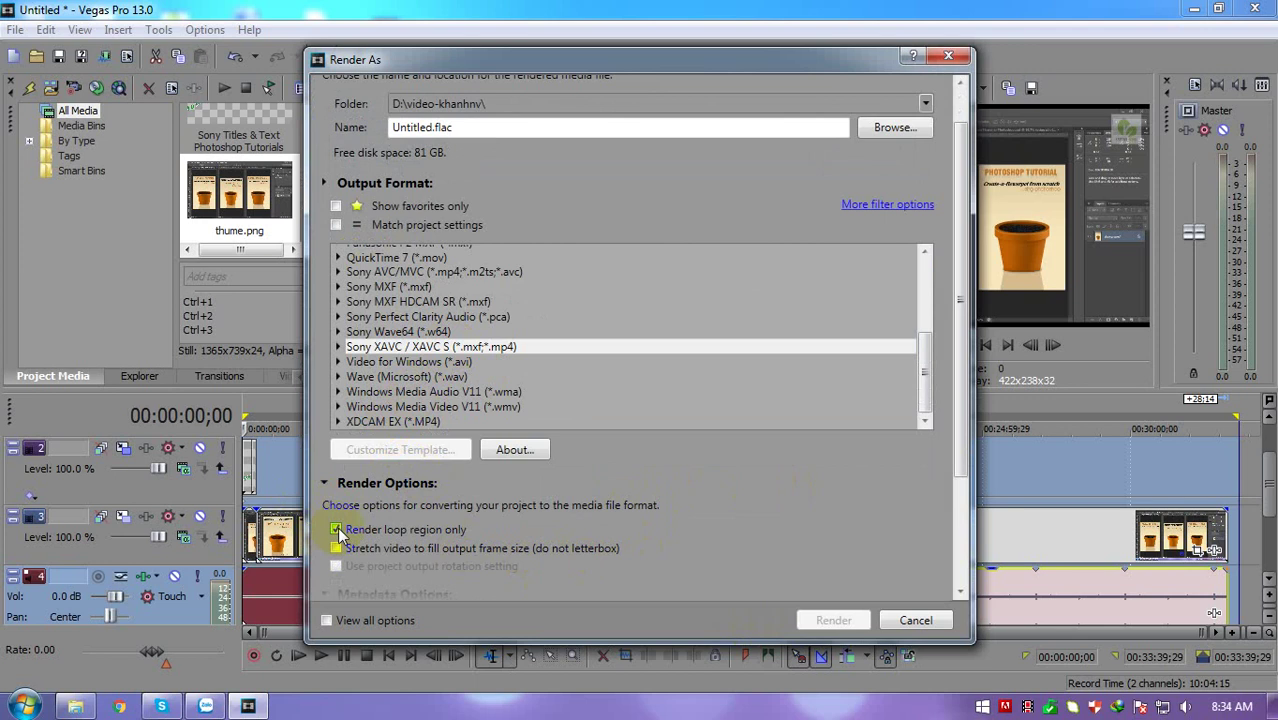
click(405, 347)
click(388, 421)
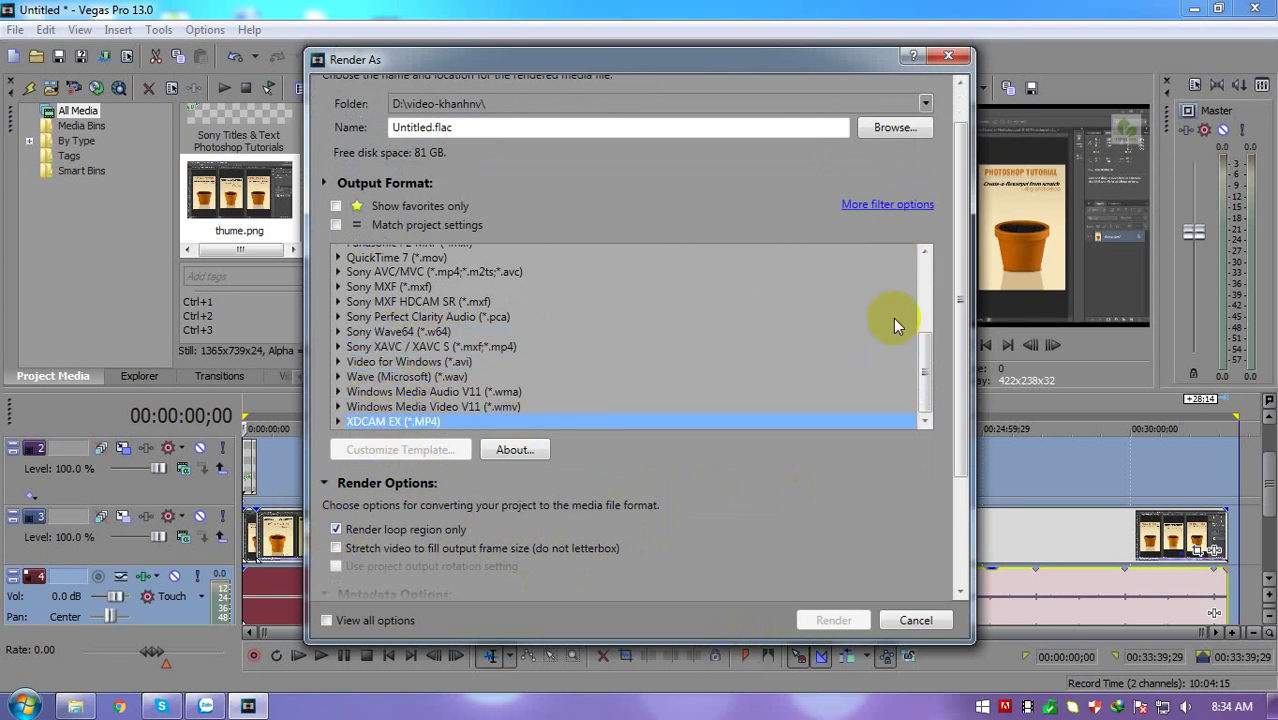
drag(927, 352, 930, 251)
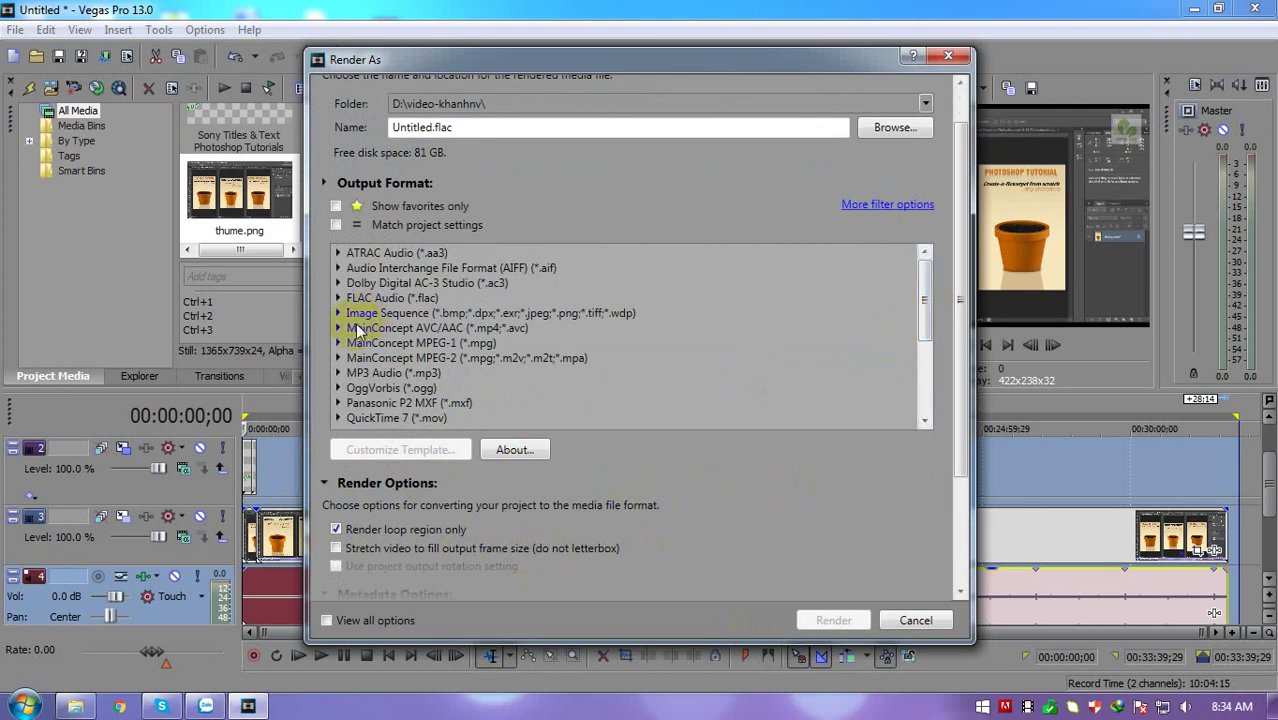
Reveal the additional filter options for output formats and look through the rest of the format list
click(868, 204)
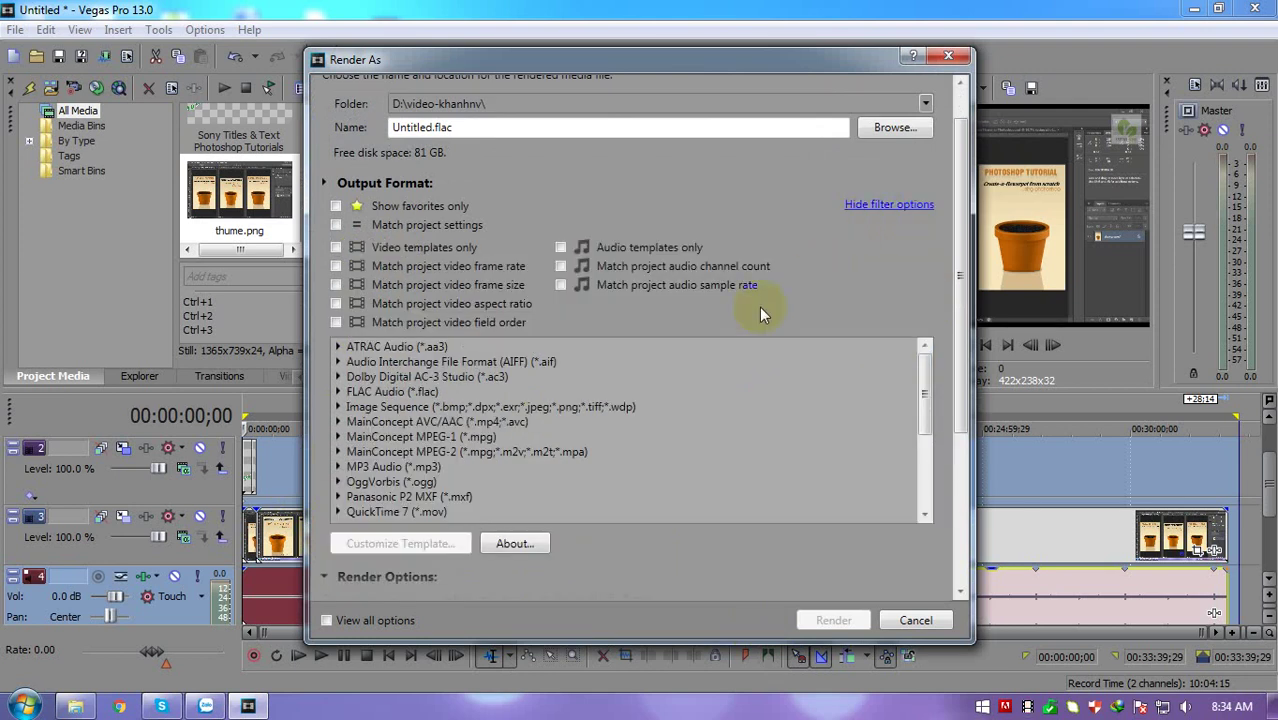
click(337, 248)
drag(922, 408, 926, 484)
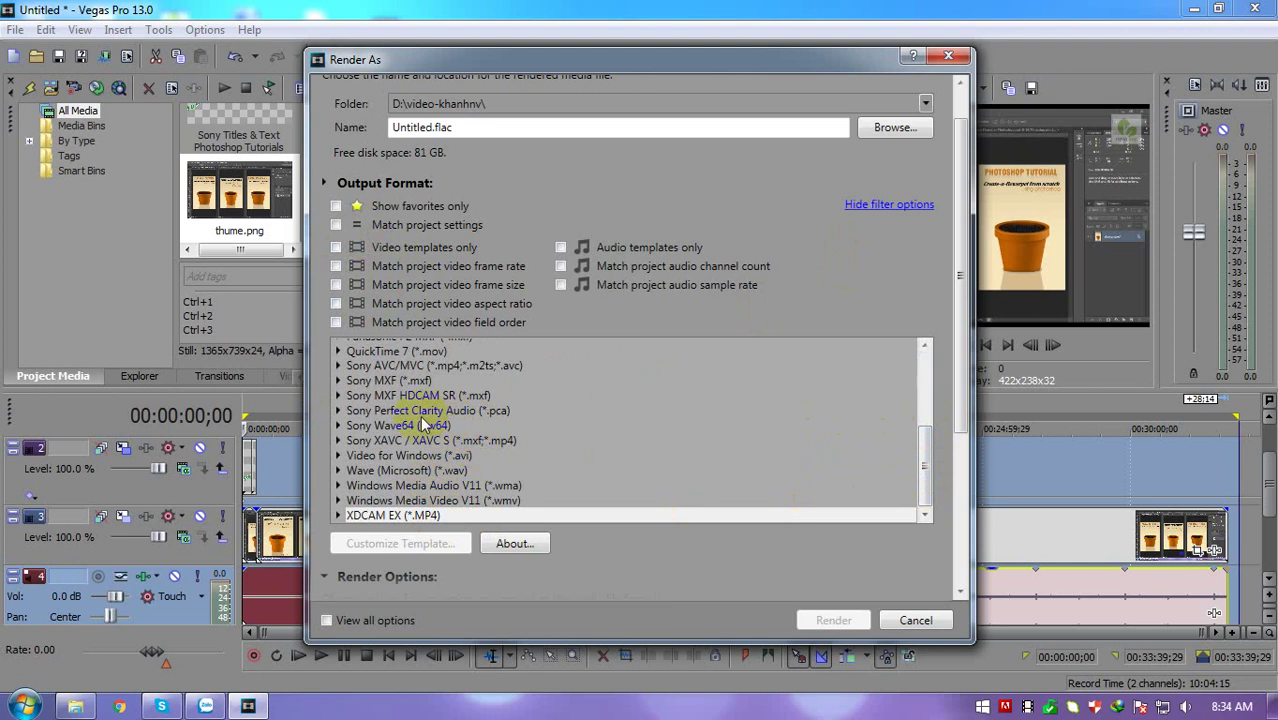
Choose the Internet 1280x720-30p template under Sony AVC/MVC and start rendering the project
scroll(789, 441, up, 1)
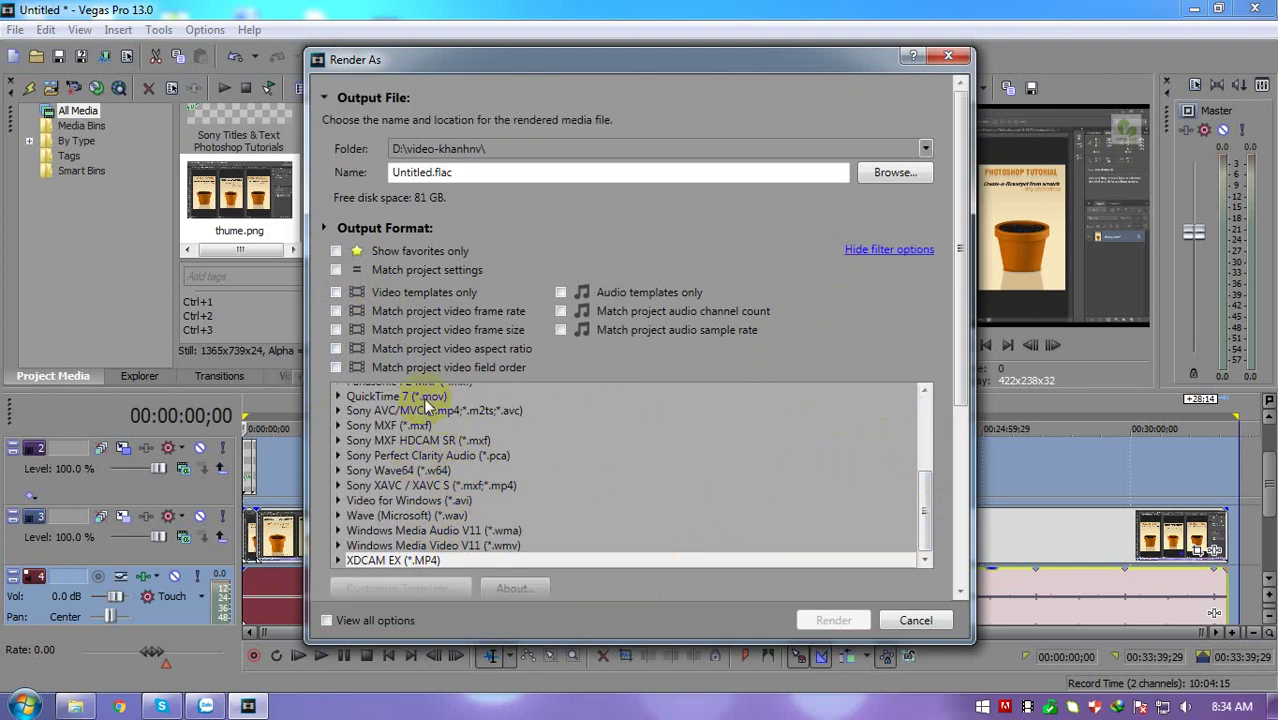
click(400, 412)
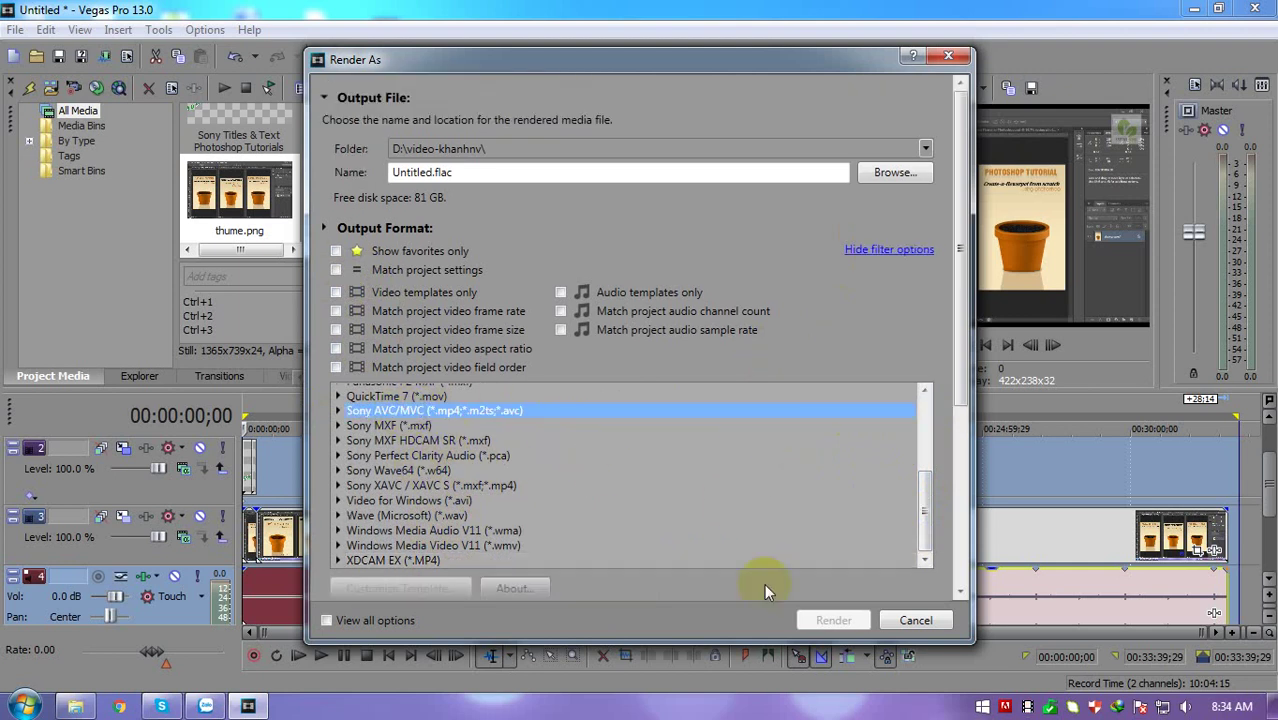
double_click(495, 412)
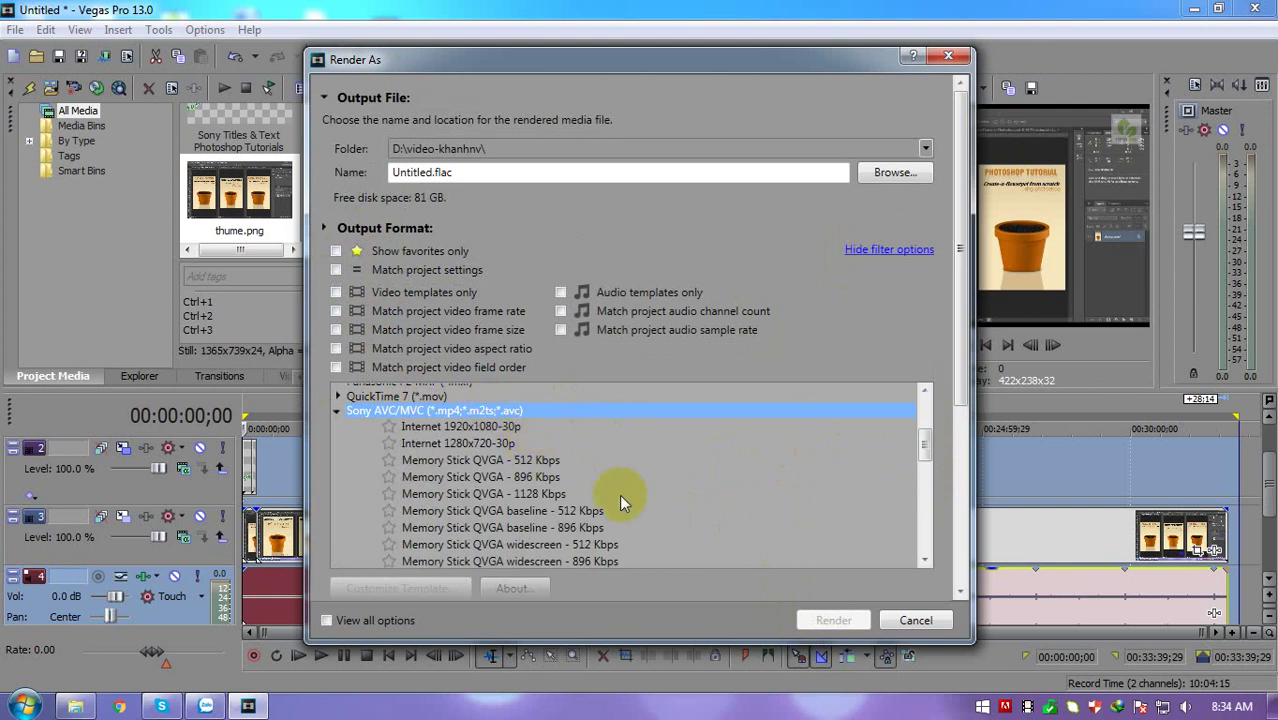
click(479, 442)
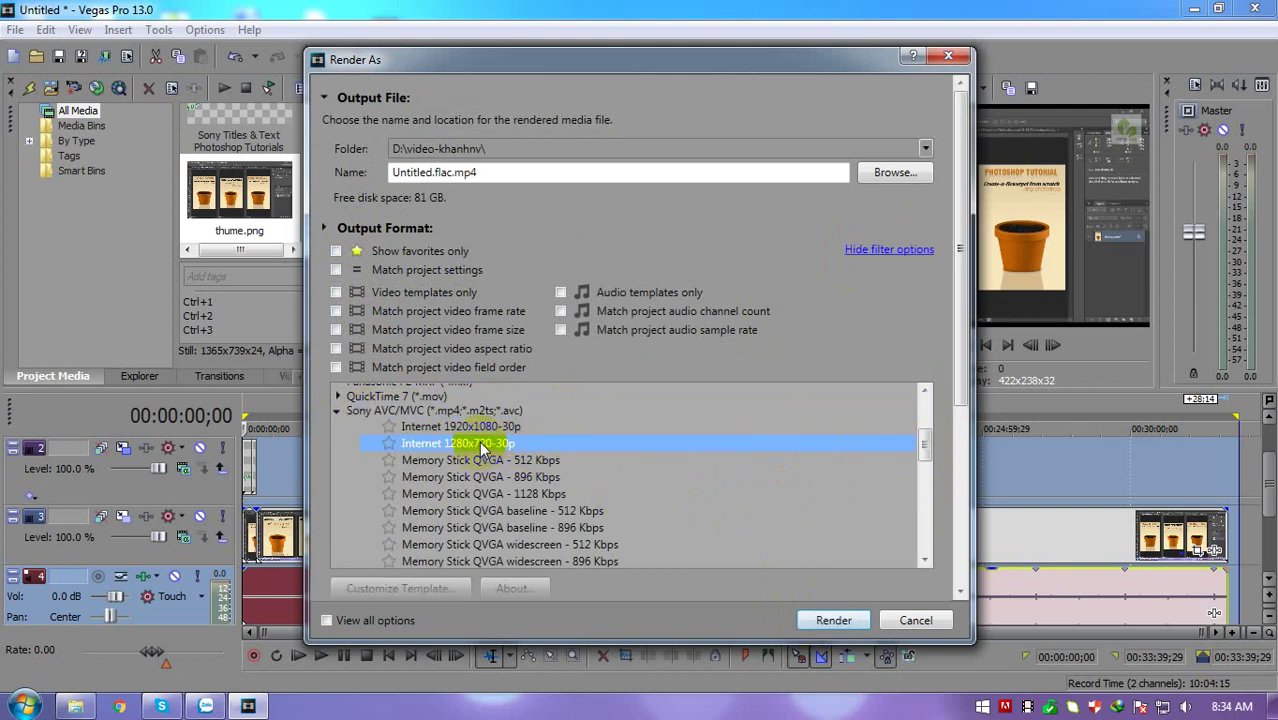
click(825, 619)
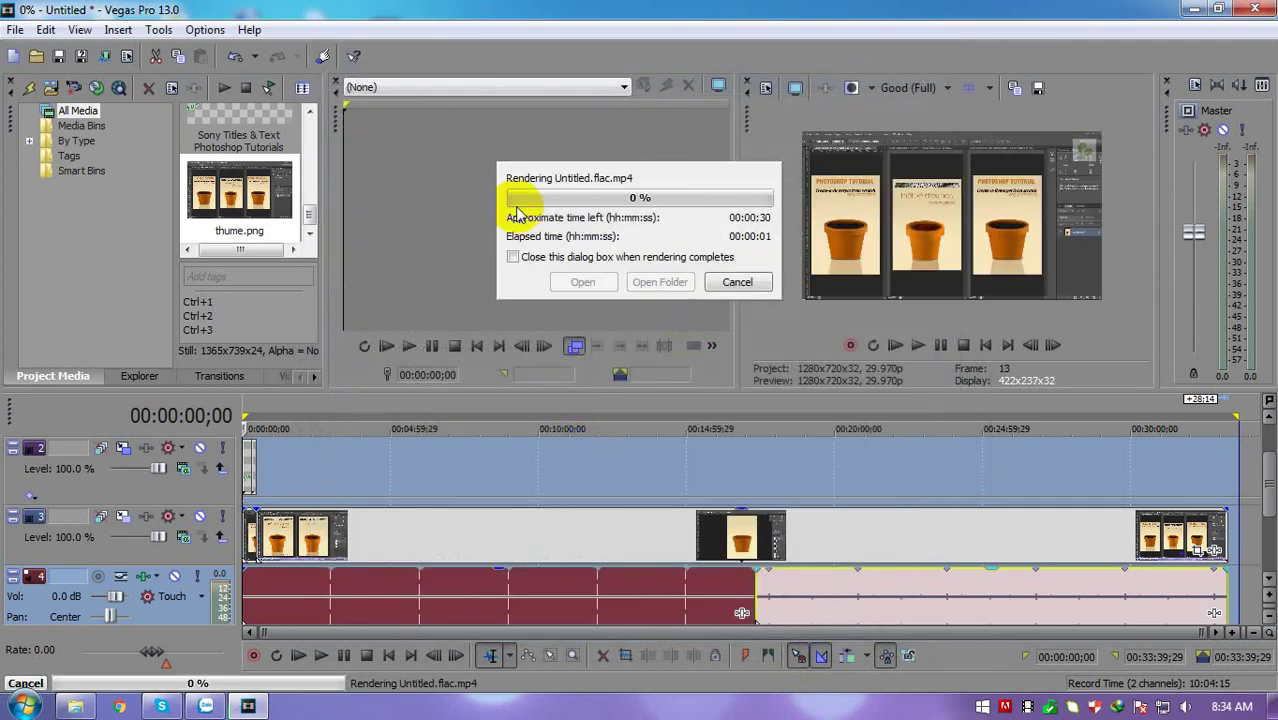